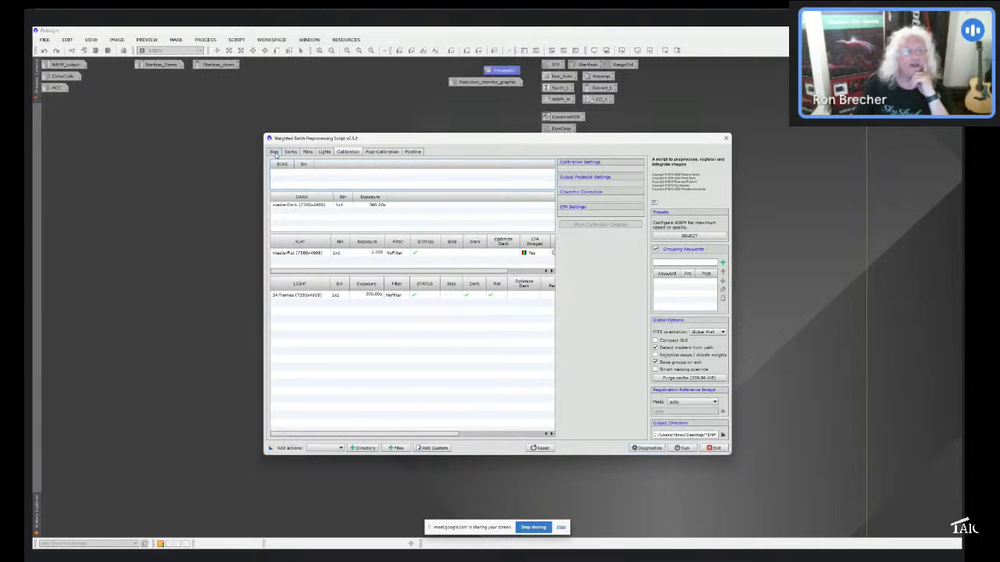
Review the loaded bias, dark, flat and light frames, plus the calibration settings of the light and flat groups.
click(274, 152)
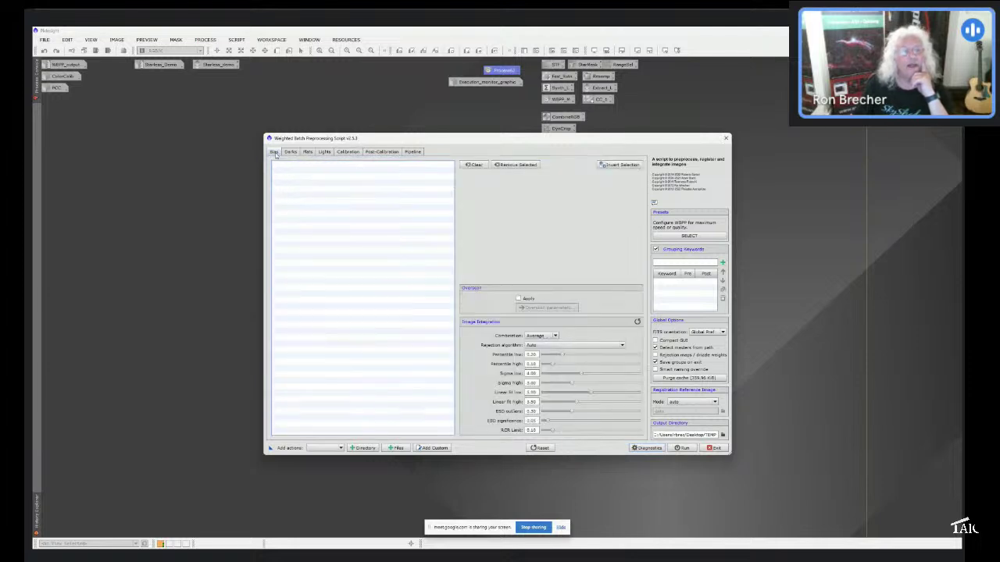
click(298, 152)
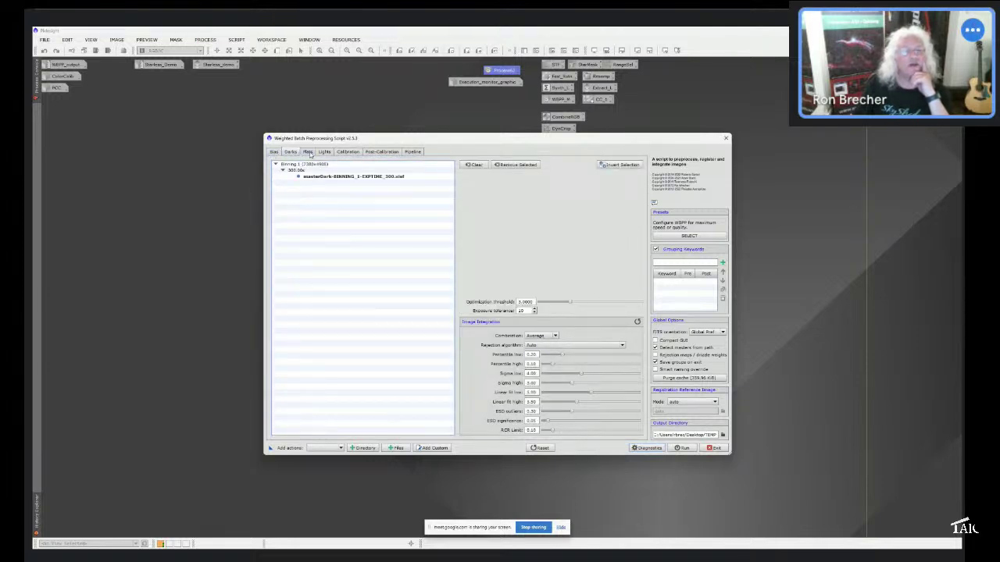
click(309, 152)
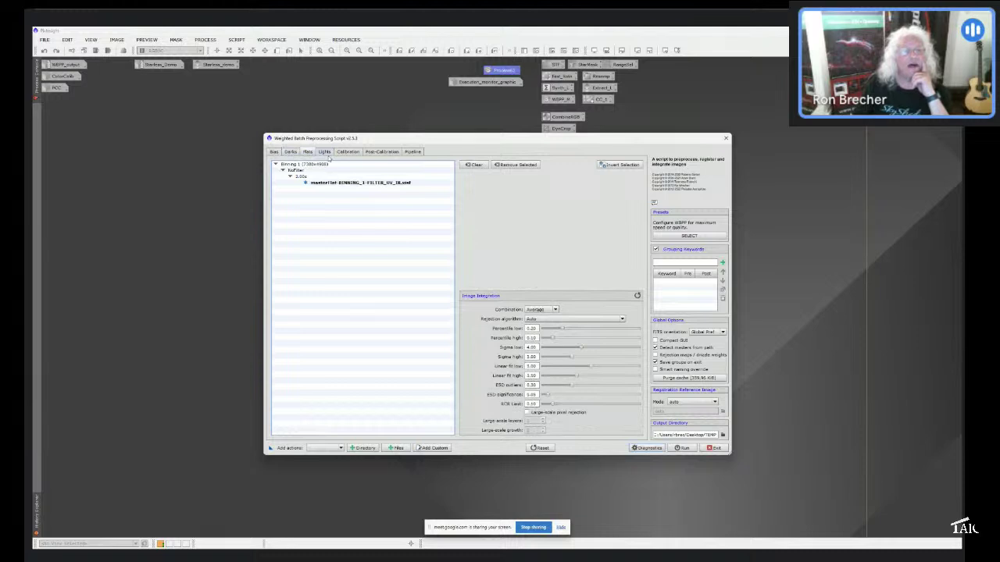
click(325, 152)
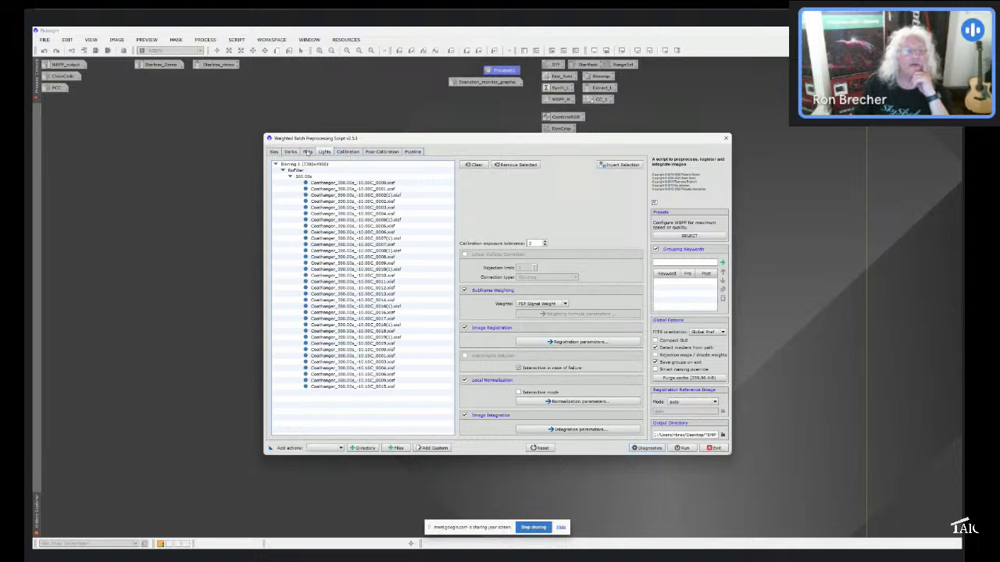
click(352, 155)
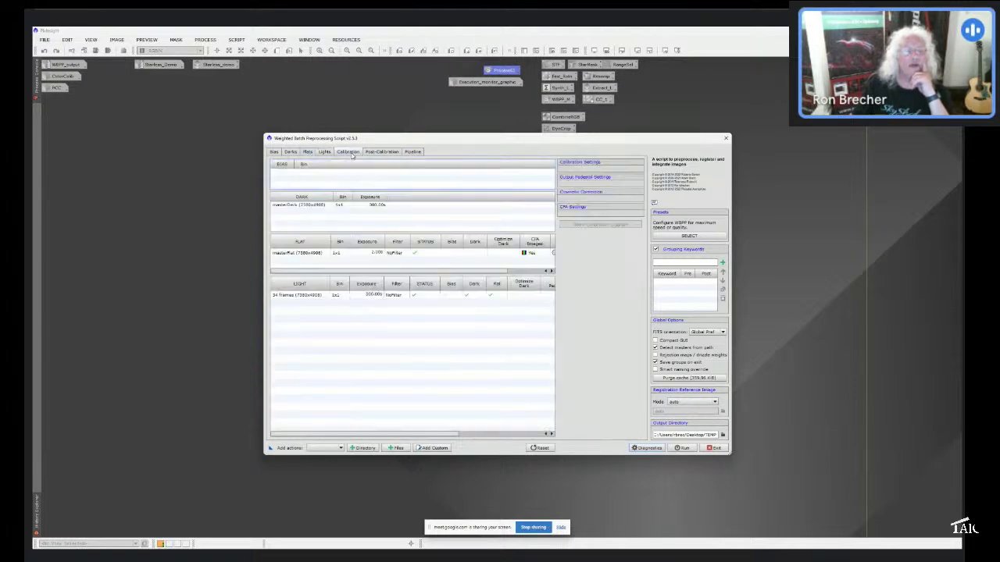
click(305, 295)
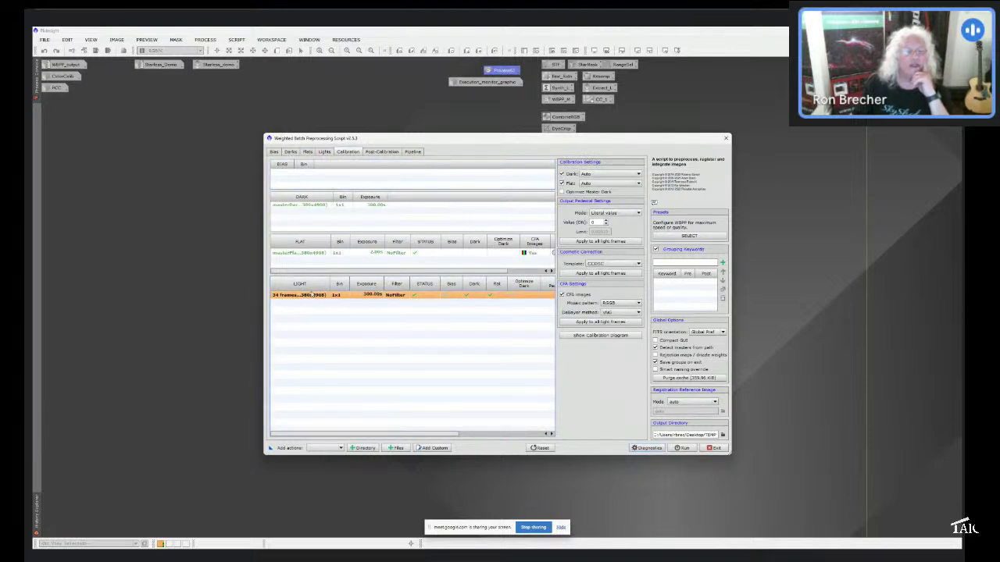
click(309, 253)
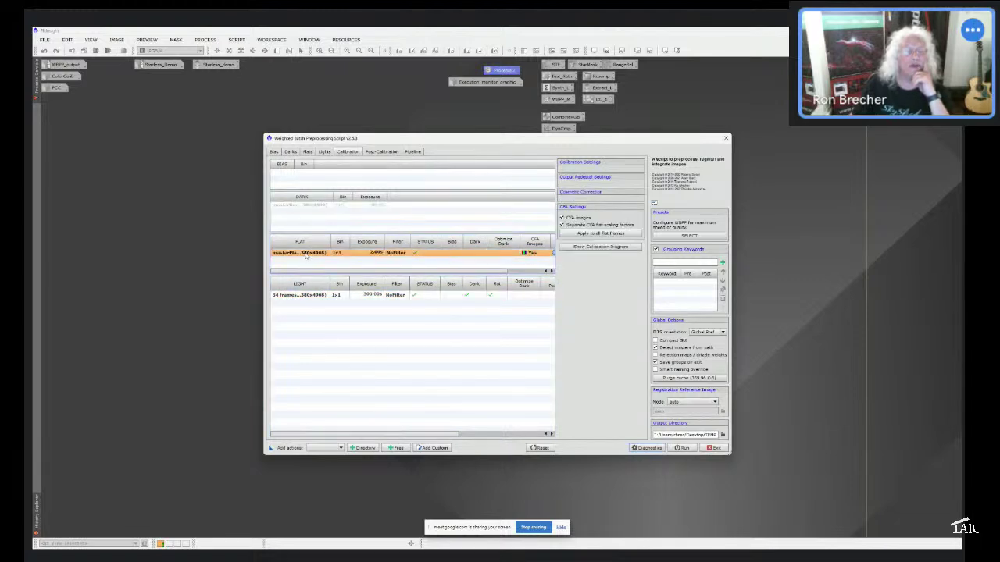
Set the CFA mosaic pattern of the light frame group to Auto in its calibration settings.
click(309, 297)
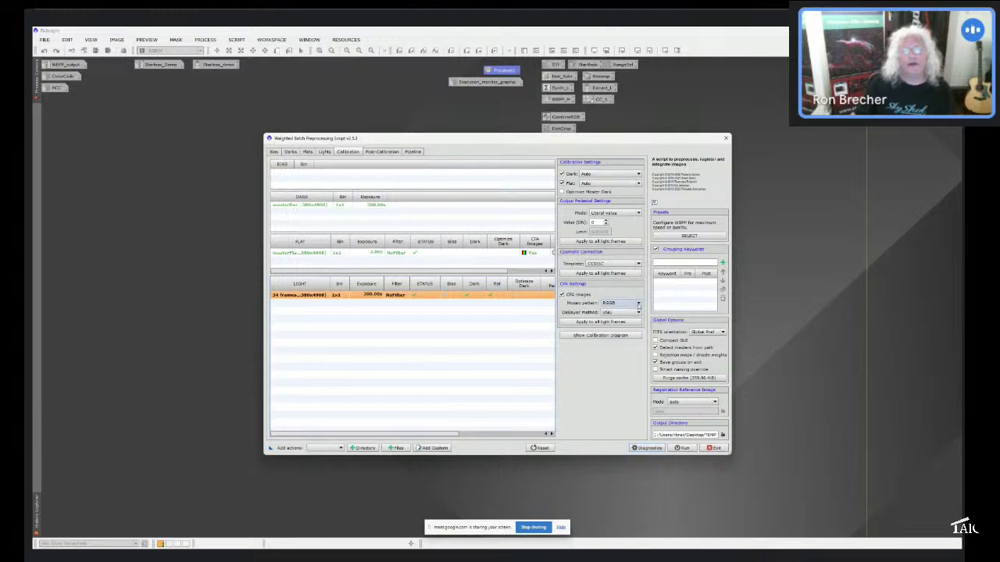
click(638, 304)
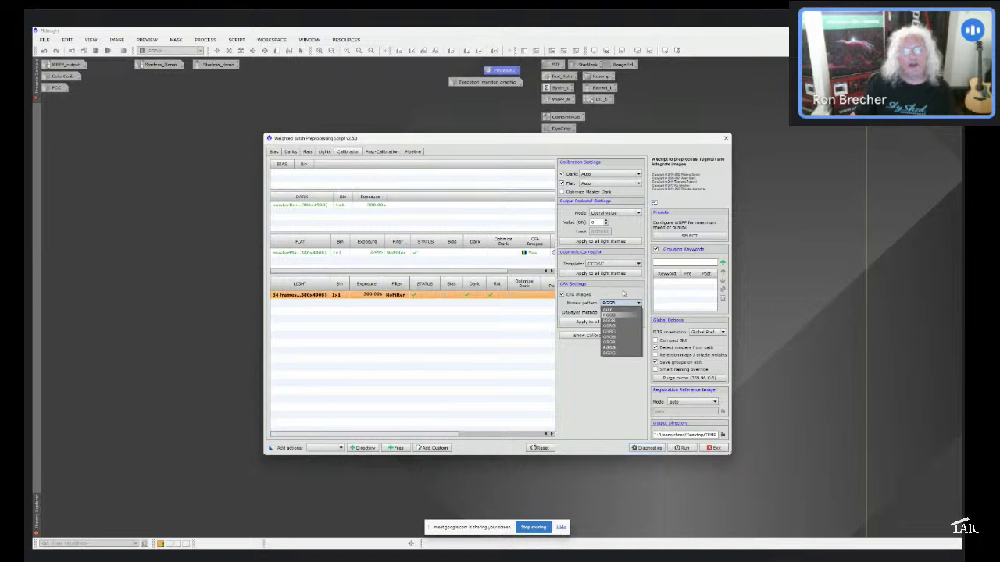
click(623, 294)
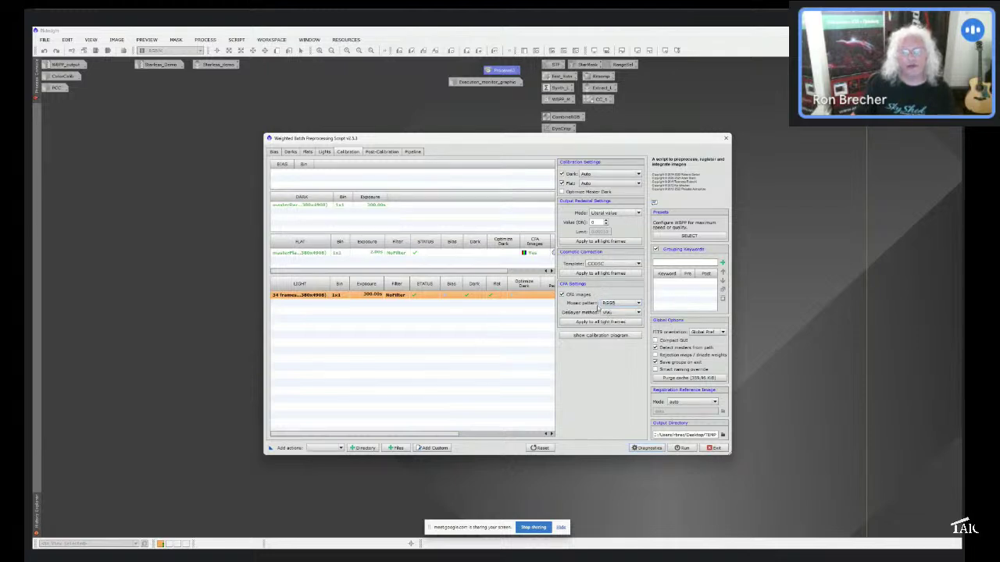
click(640, 304)
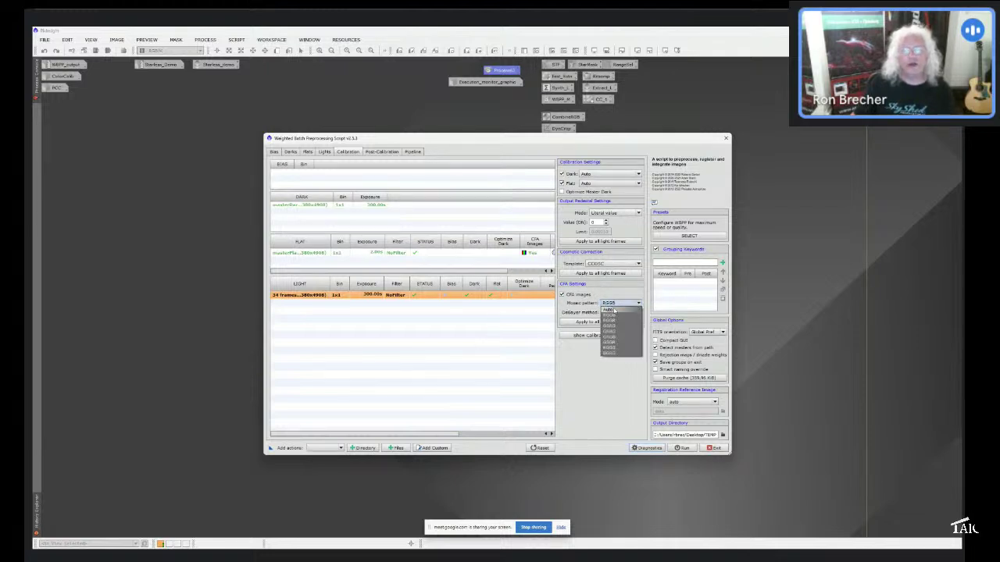
click(617, 310)
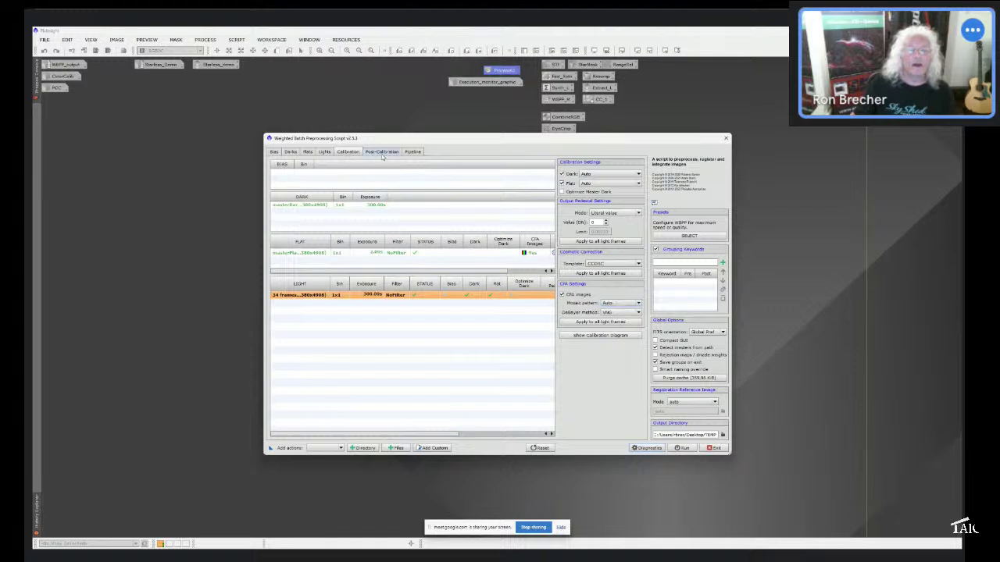
Switch the light frames' subframe weighting to Weighting Formula and inspect its parameters and available presets.
click(324, 152)
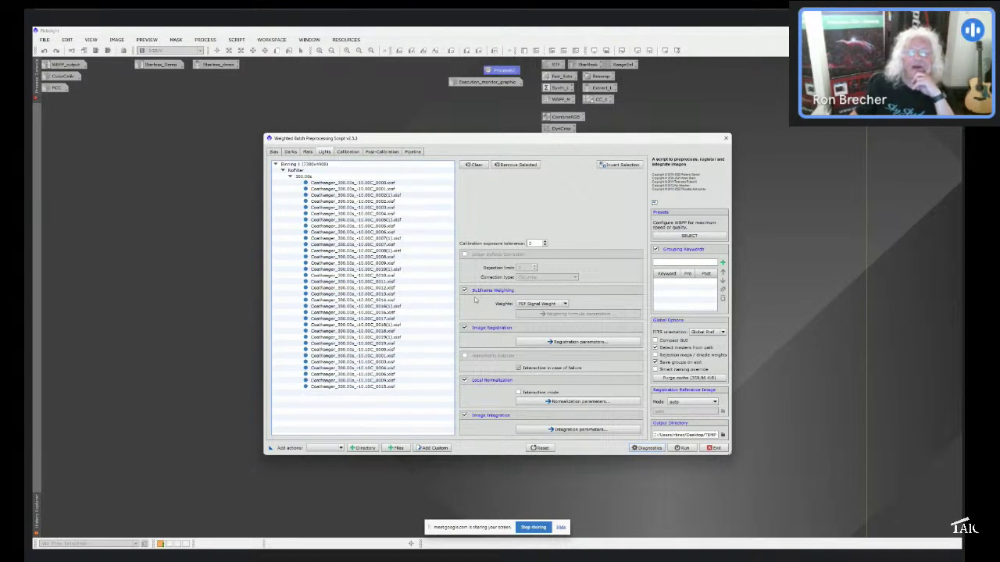
click(566, 305)
click(541, 335)
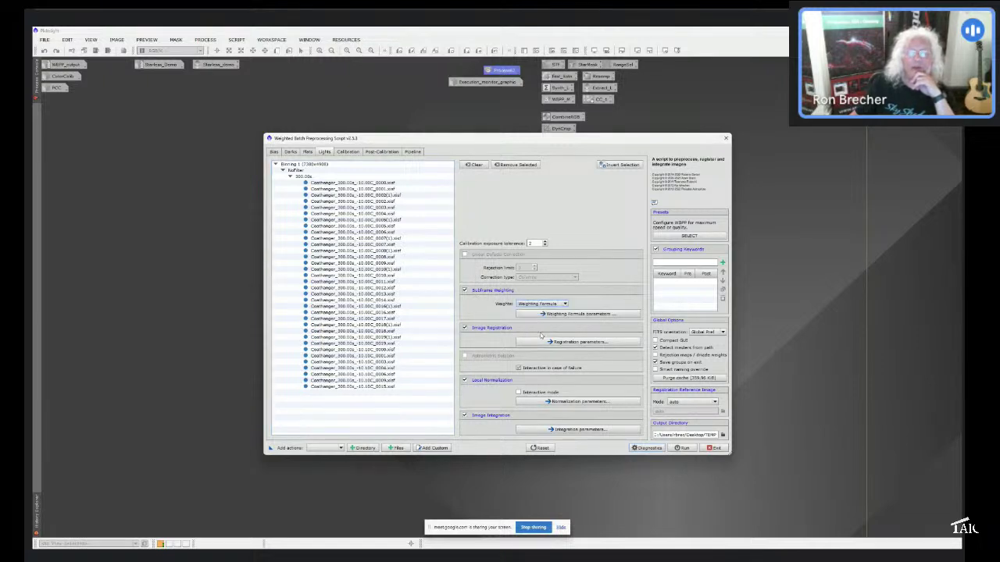
click(577, 313)
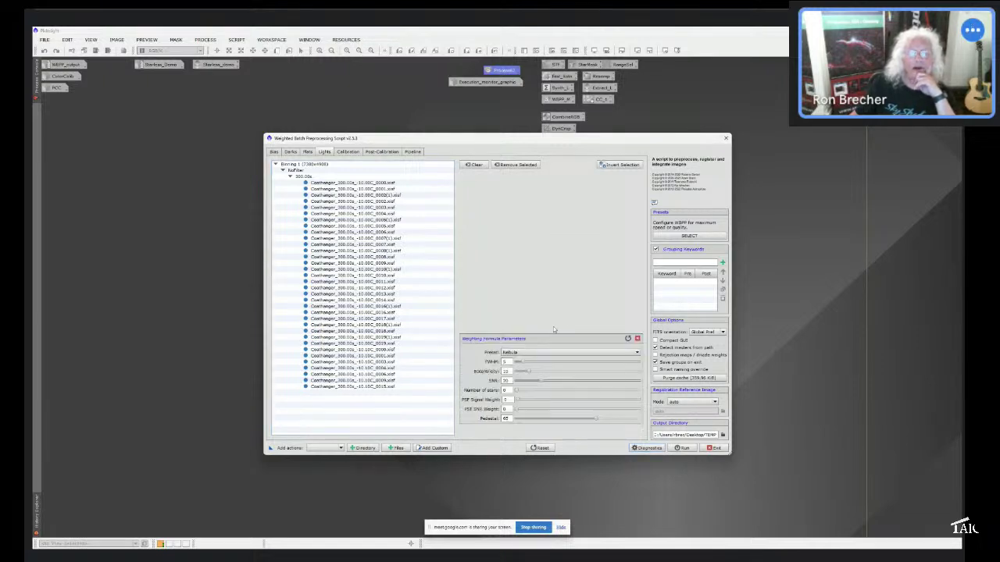
click(528, 355)
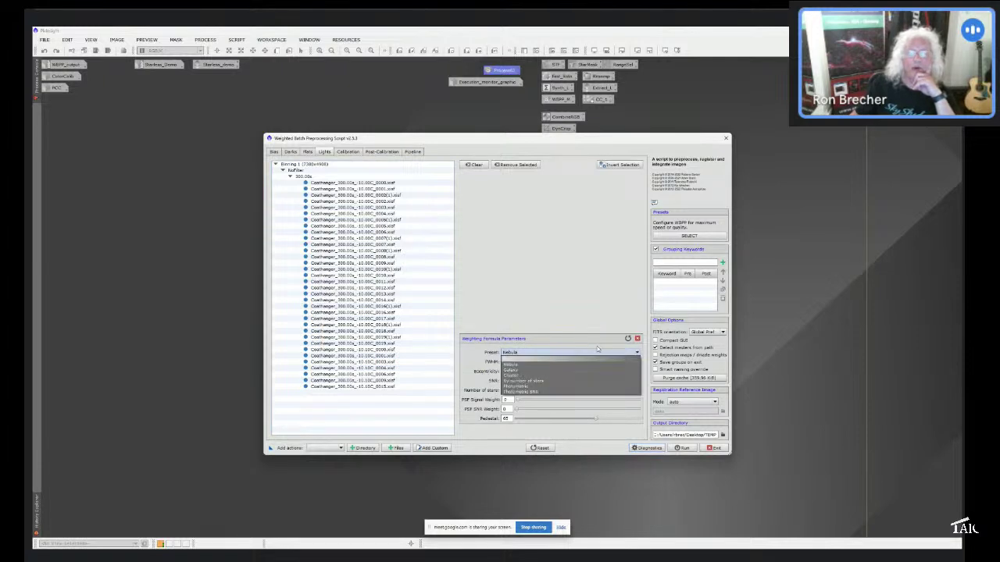
click(637, 355)
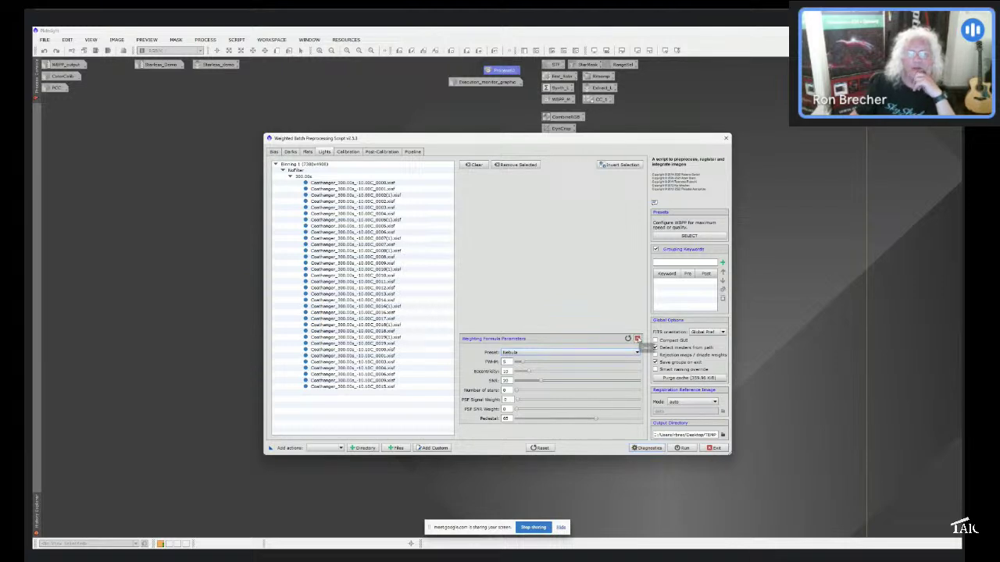
click(637, 339)
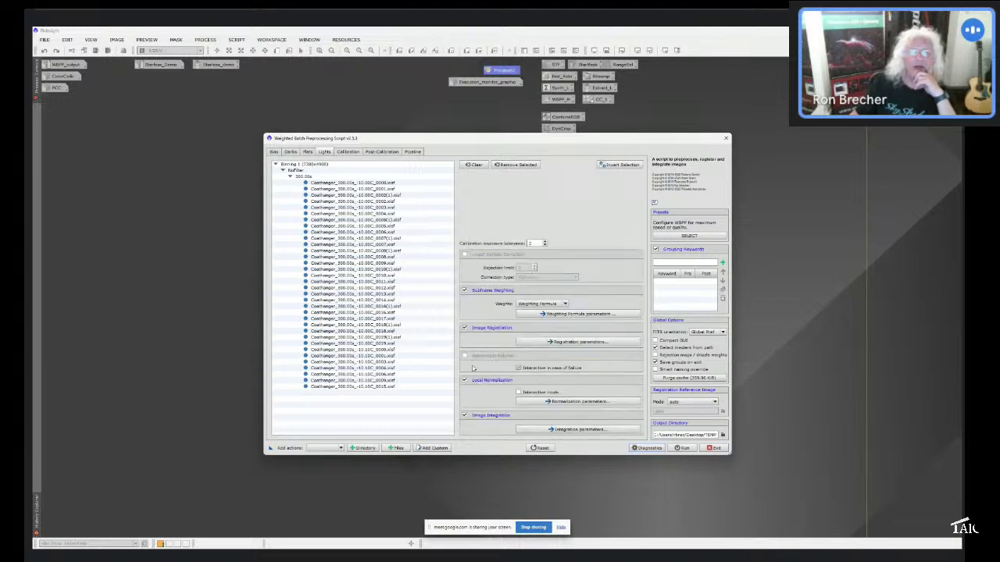
Set the light frames' subframe weighting to PSF Signal Weight and enable the astrometric solution.
click(566, 304)
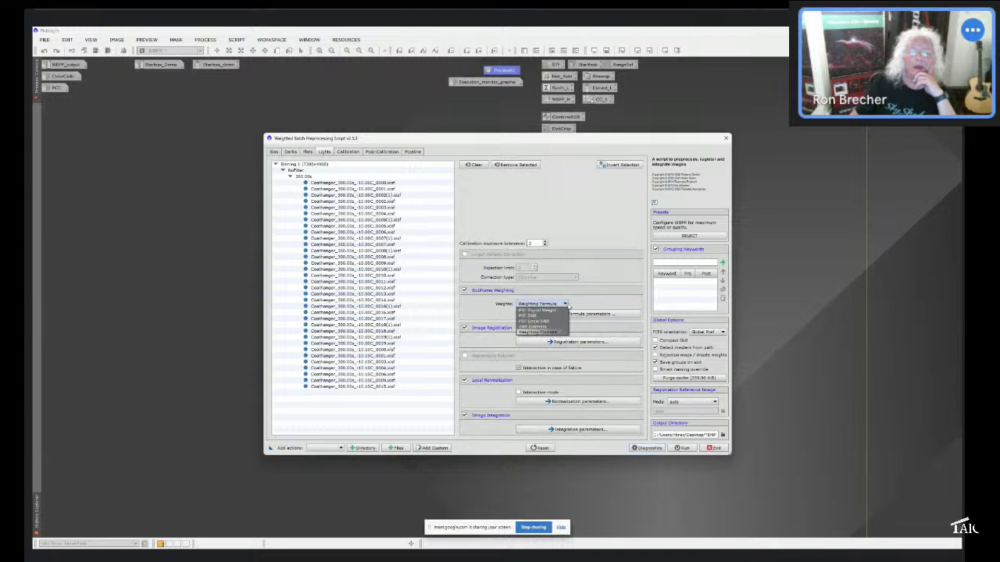
click(536, 311)
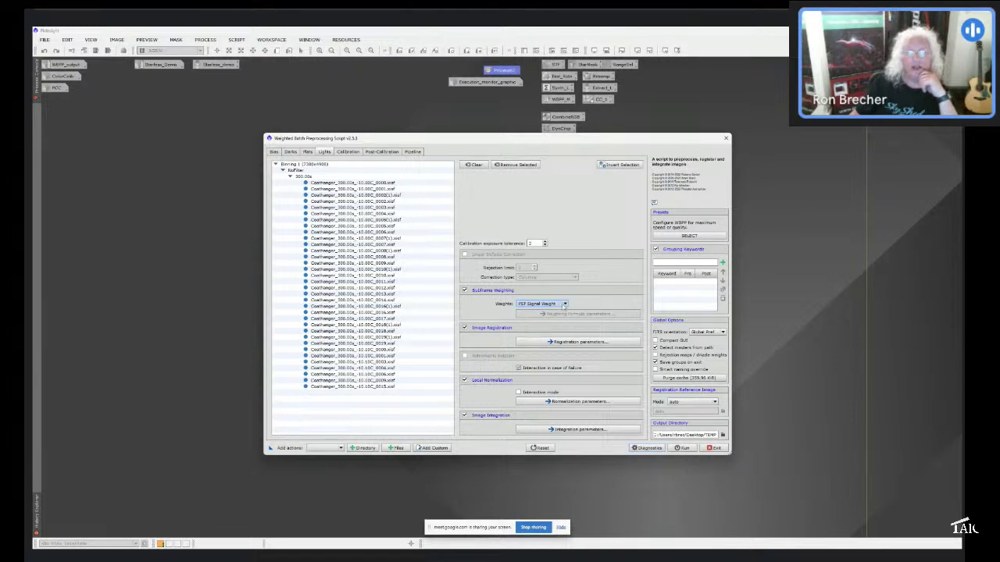
mouse_move(564, 307)
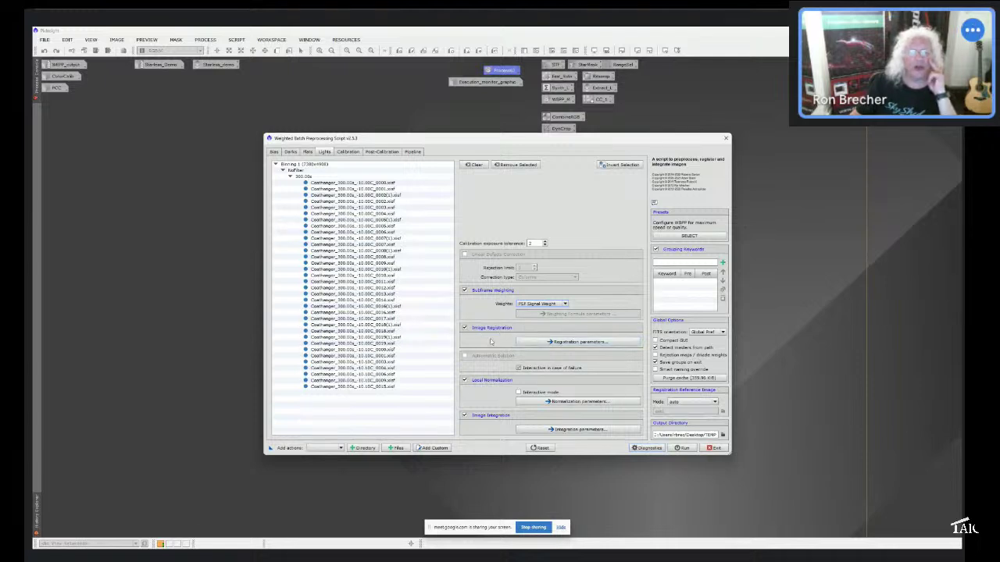
click(464, 356)
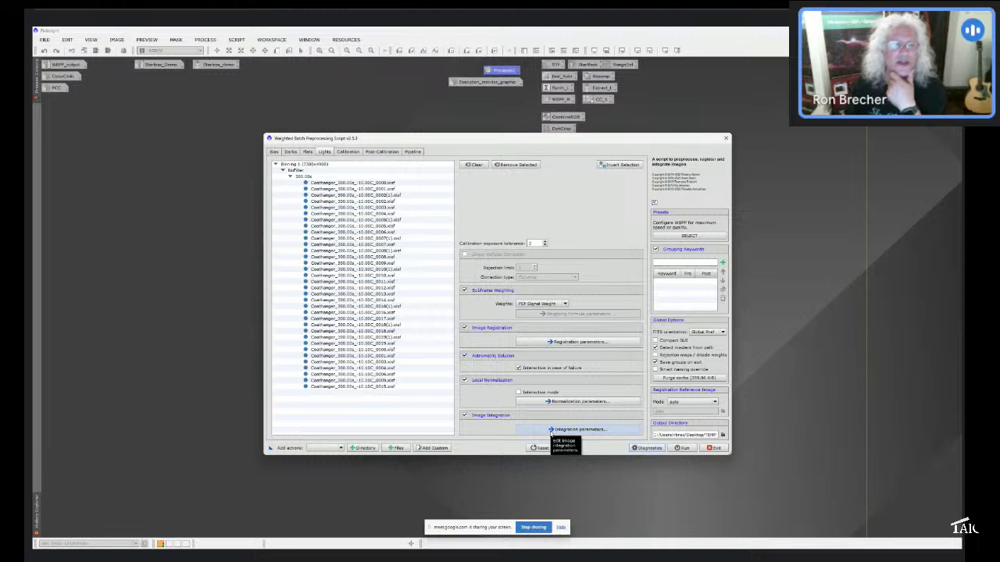
Set the drizzle function of the light frame group to Circular in the post-calibration settings.
click(348, 152)
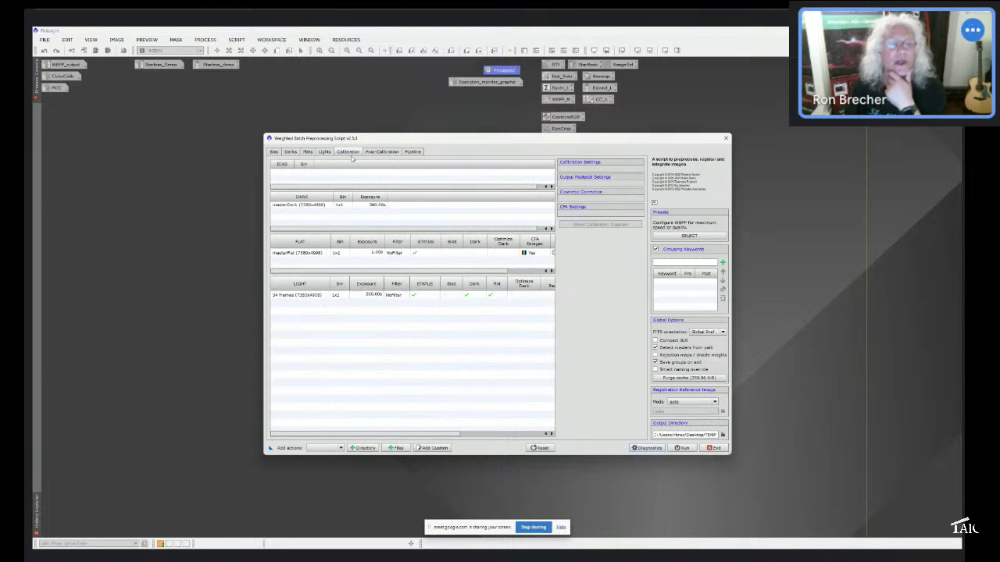
click(381, 152)
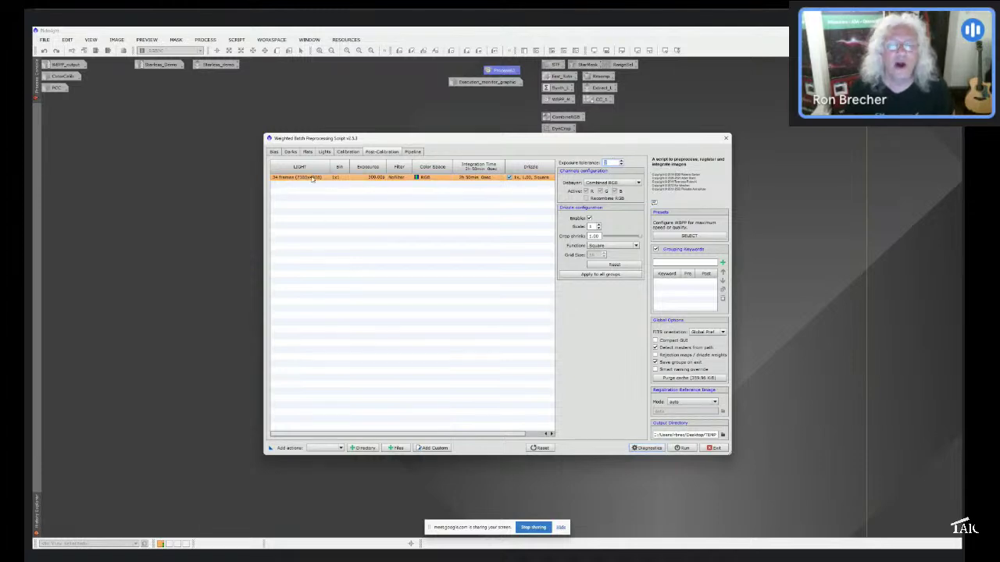
click(532, 178)
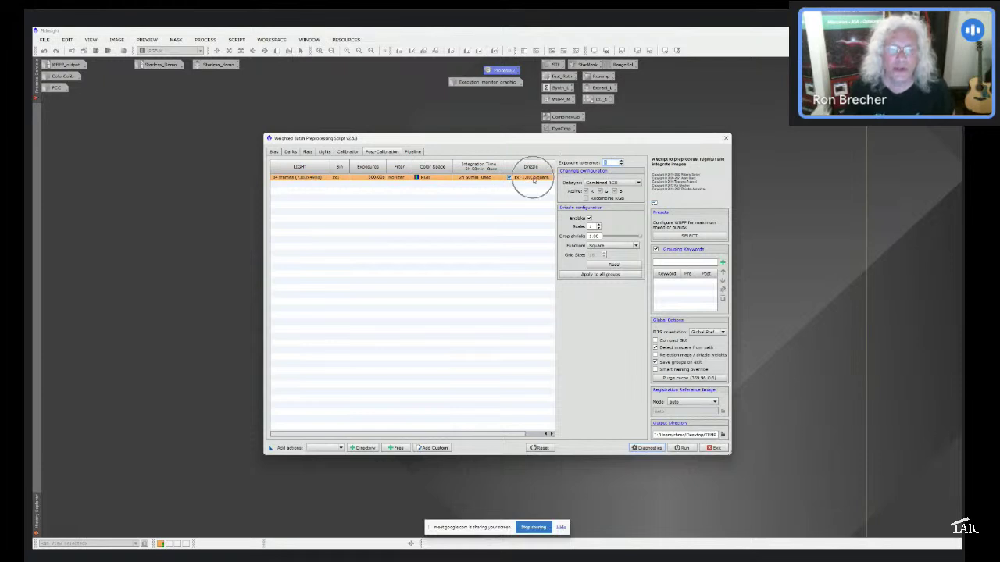
click(533, 178)
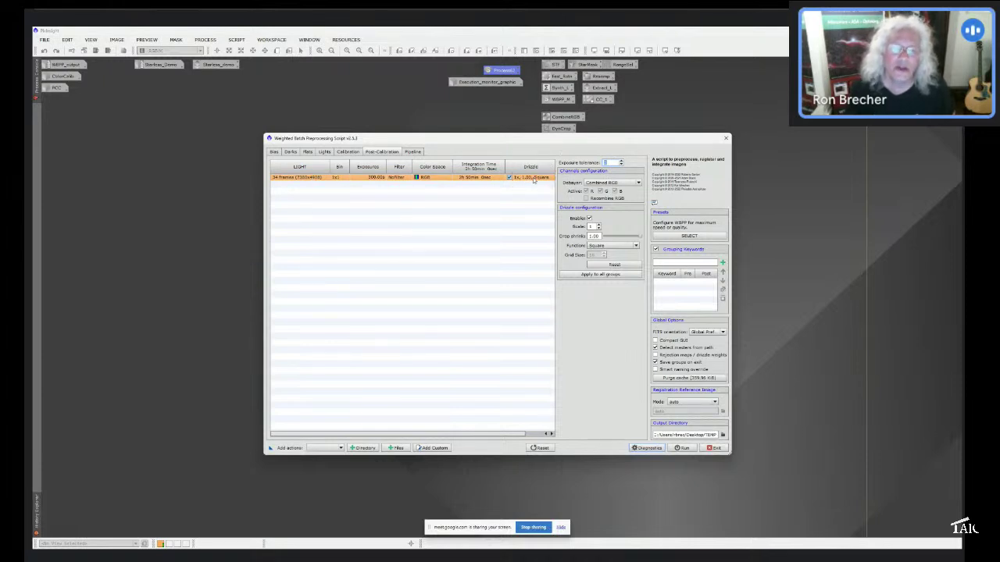
click(533, 178)
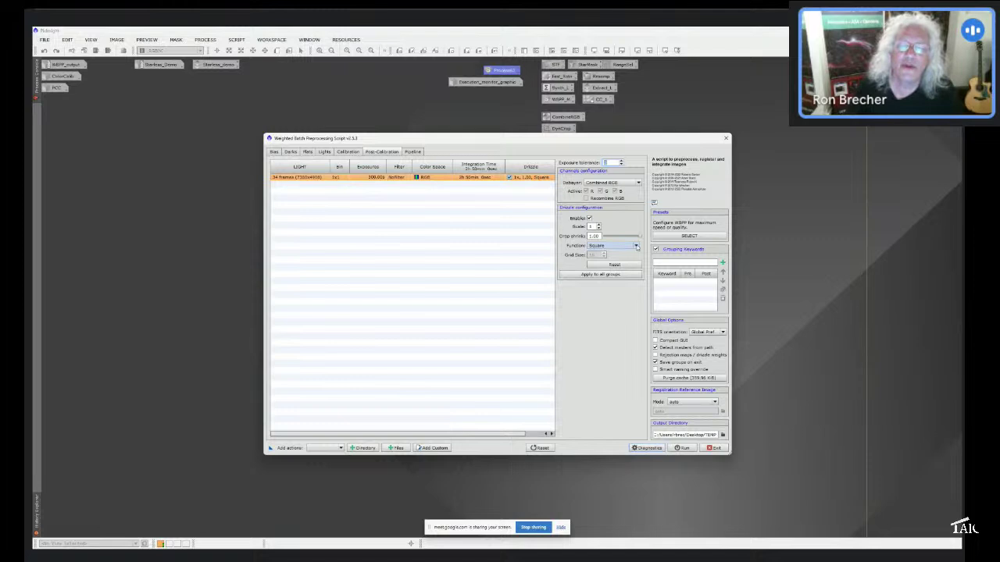
click(636, 246)
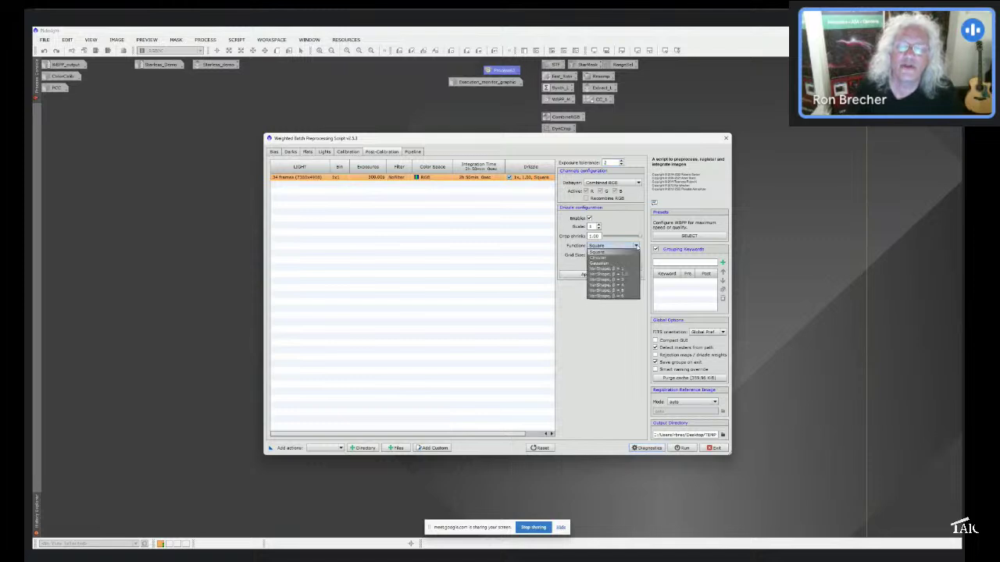
click(604, 258)
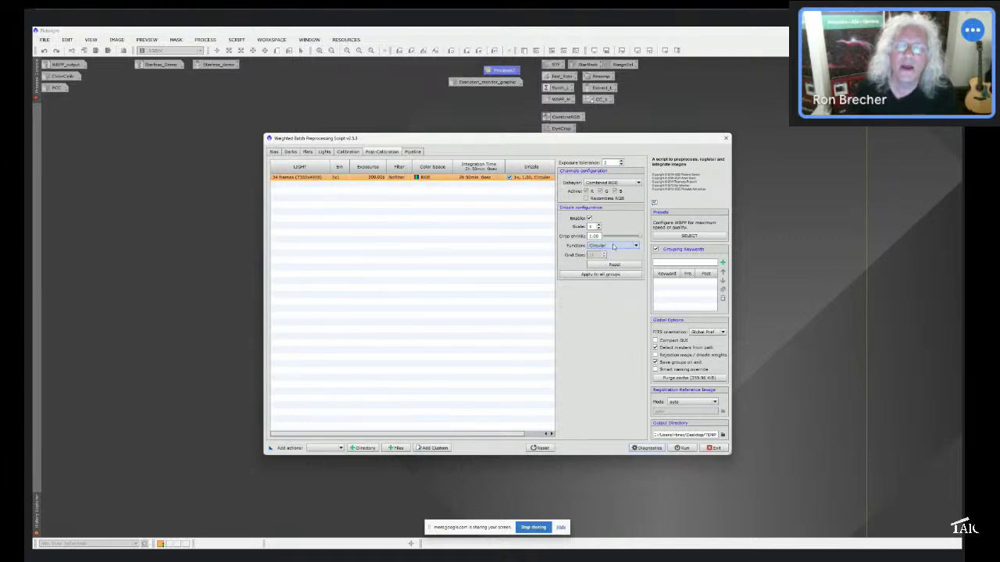
Try the Gaussian and Square drizzle functions for the light frame group, ending on Circular.
click(637, 246)
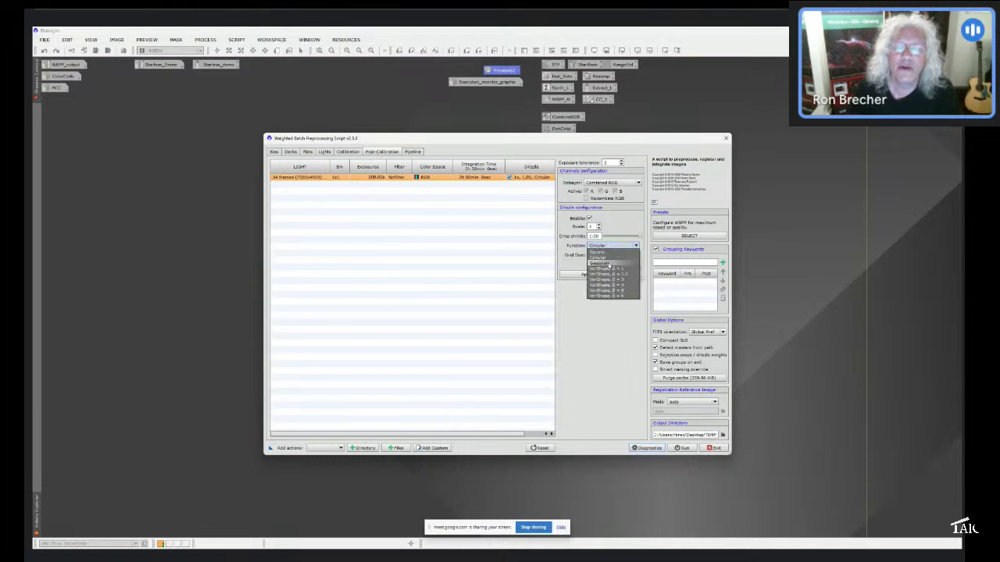
click(607, 264)
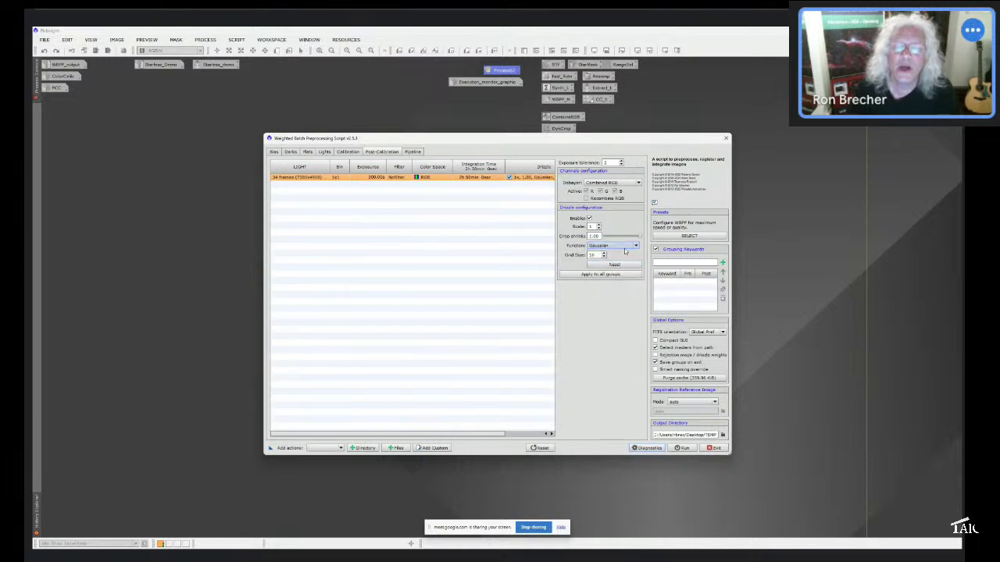
click(637, 247)
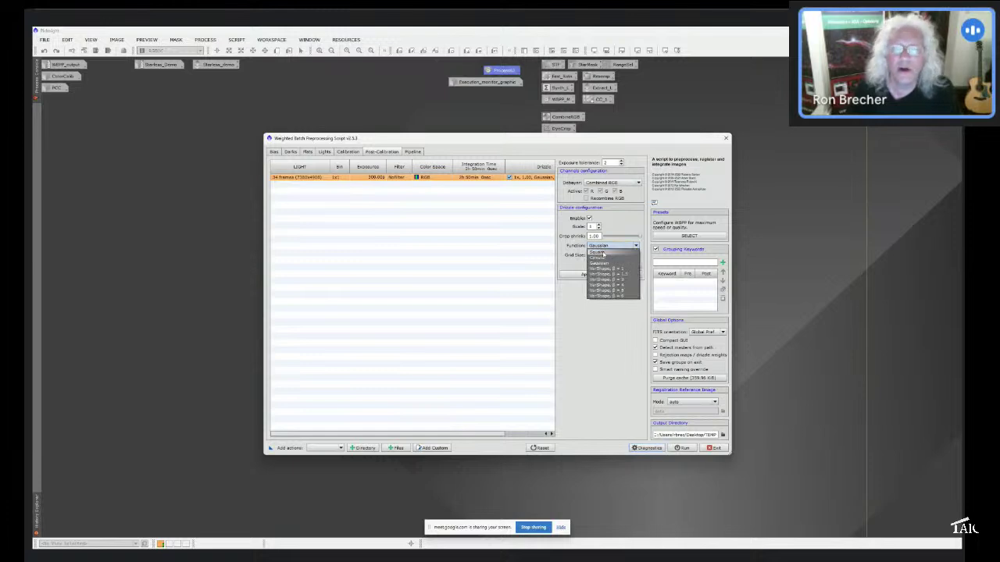
click(601, 252)
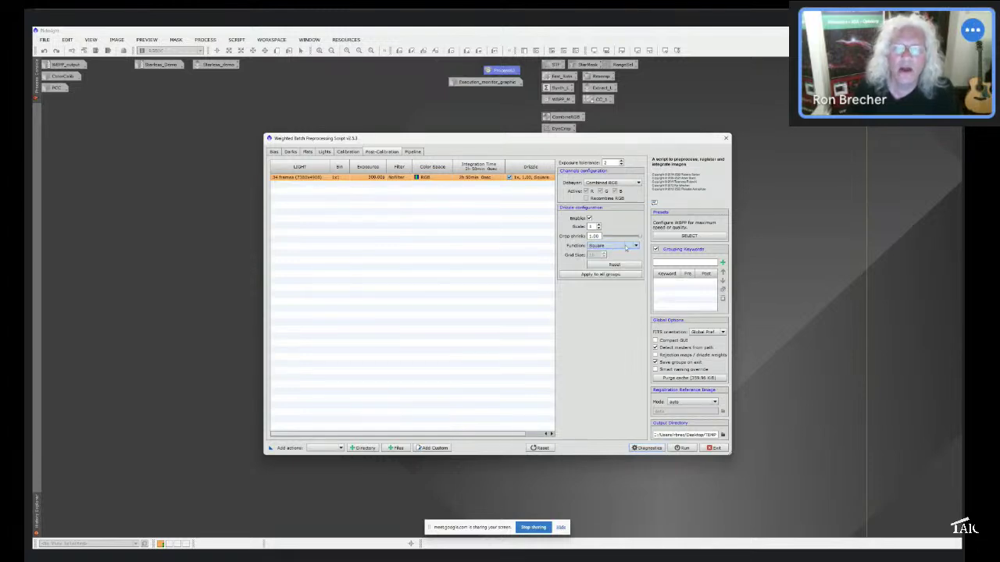
click(636, 246)
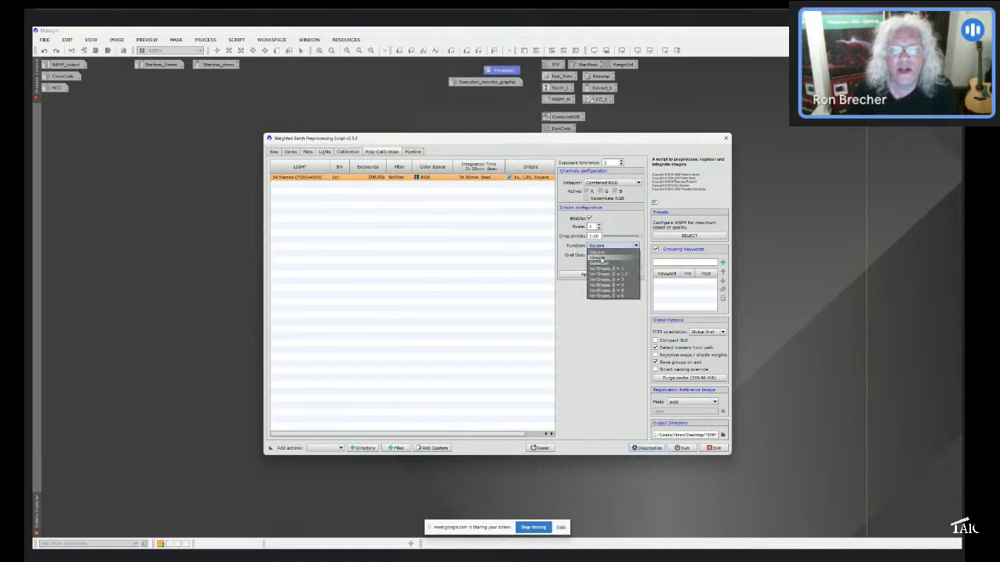
click(598, 259)
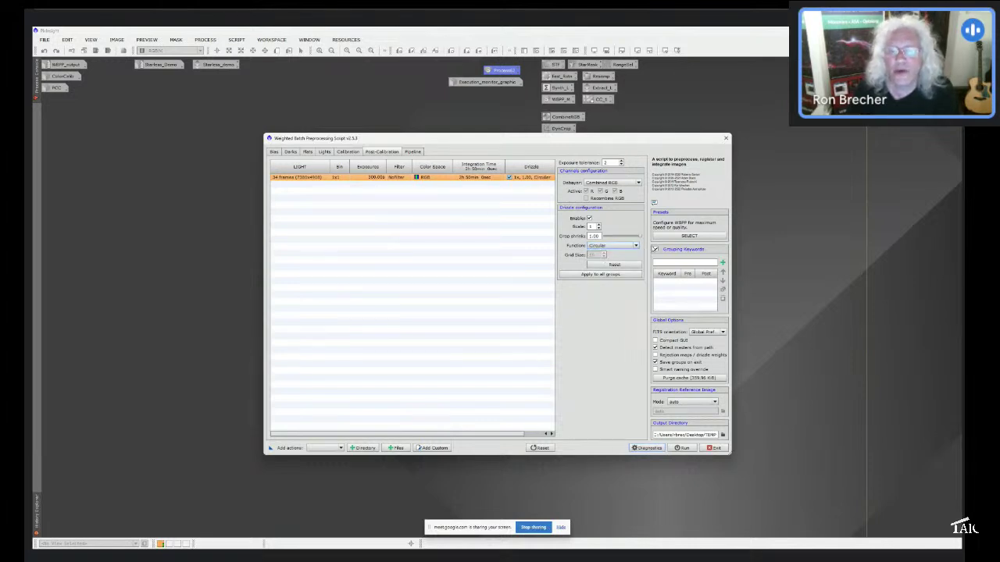
Set the drizzle function of the light frame group to Gaussian.
click(637, 248)
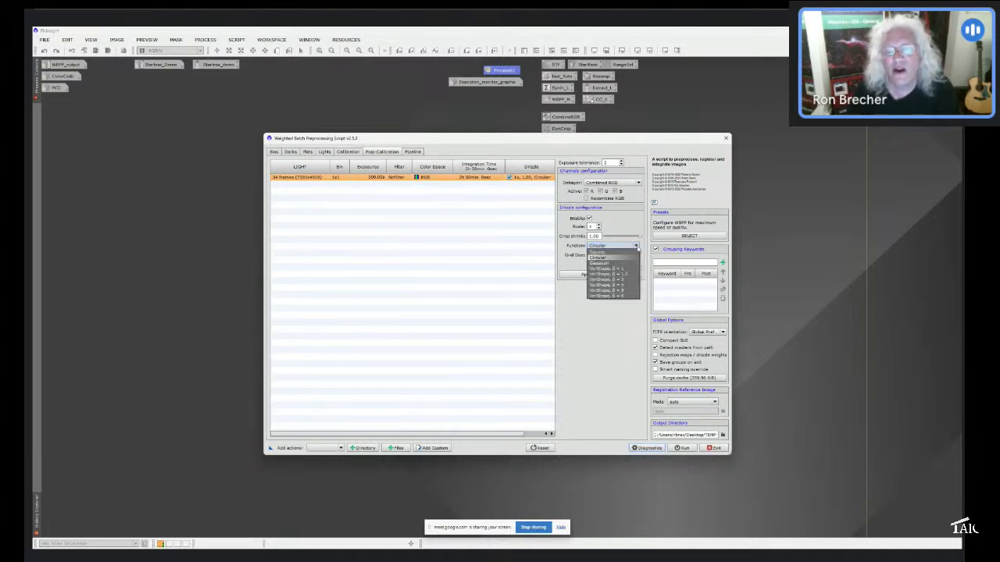
click(603, 266)
scroll(609, 246, down, 1)
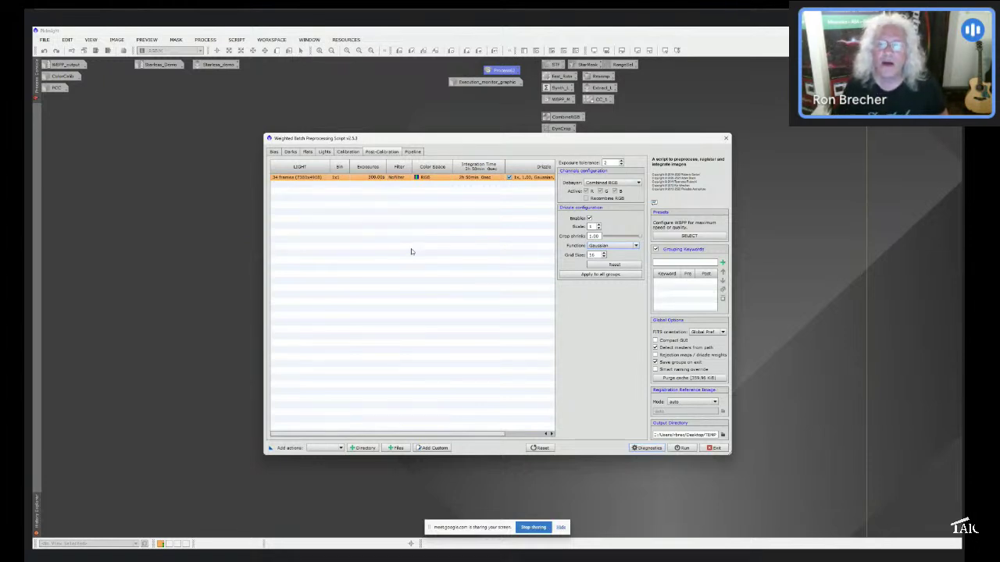
Review the script's speed and quality presets without applying any, and check the Grouping Keywords settings.
click(688, 237)
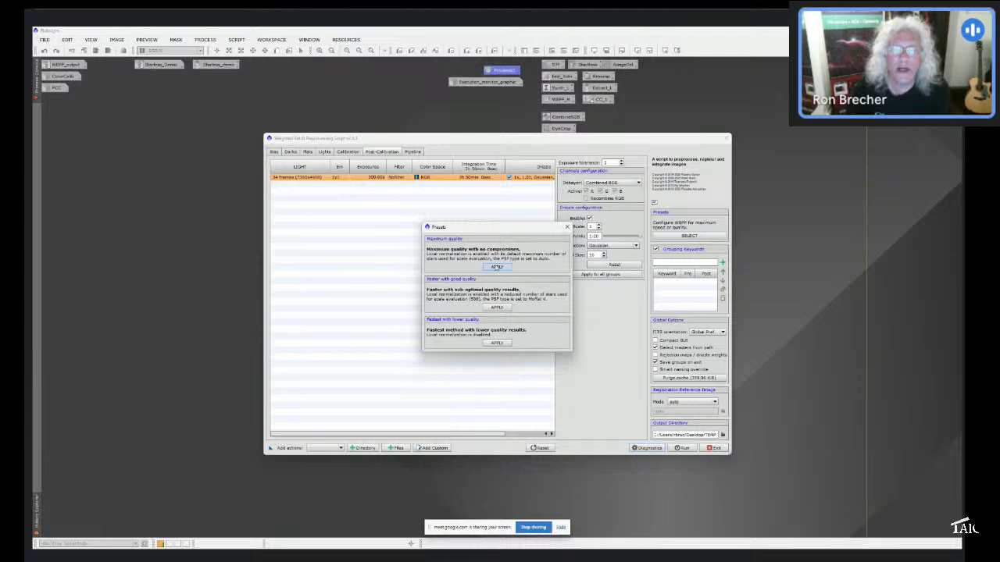
click(566, 228)
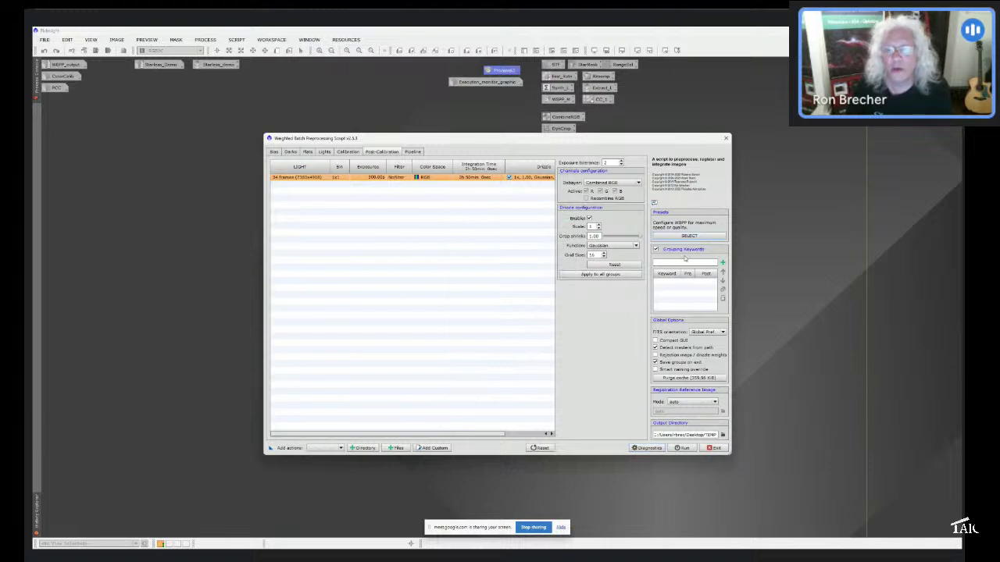
click(657, 263)
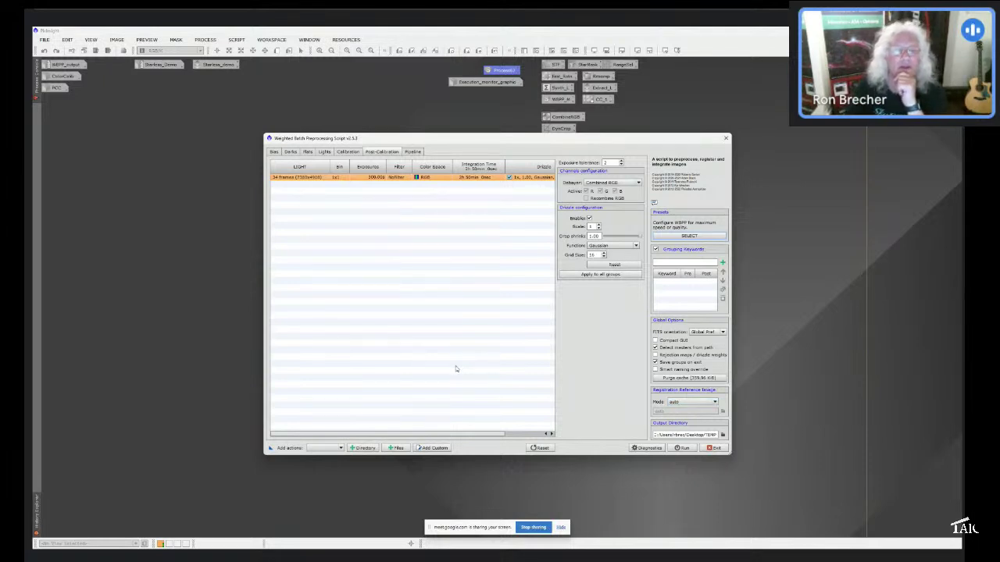
Try toggling the Subframe Weighting and Image Registration steps of the processing pipeline, leaving both active, and enable the event script.
click(412, 152)
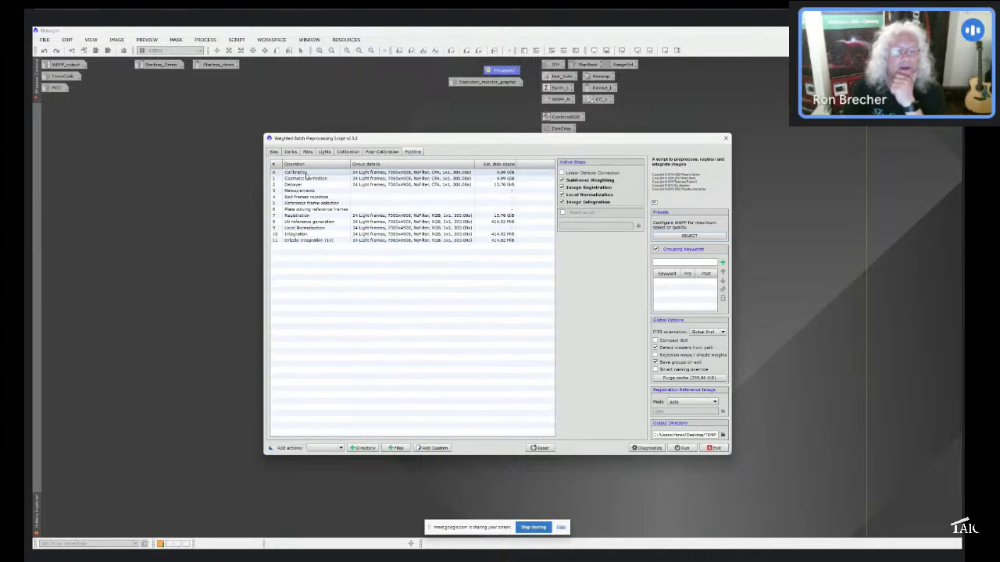
click(562, 180)
click(562, 181)
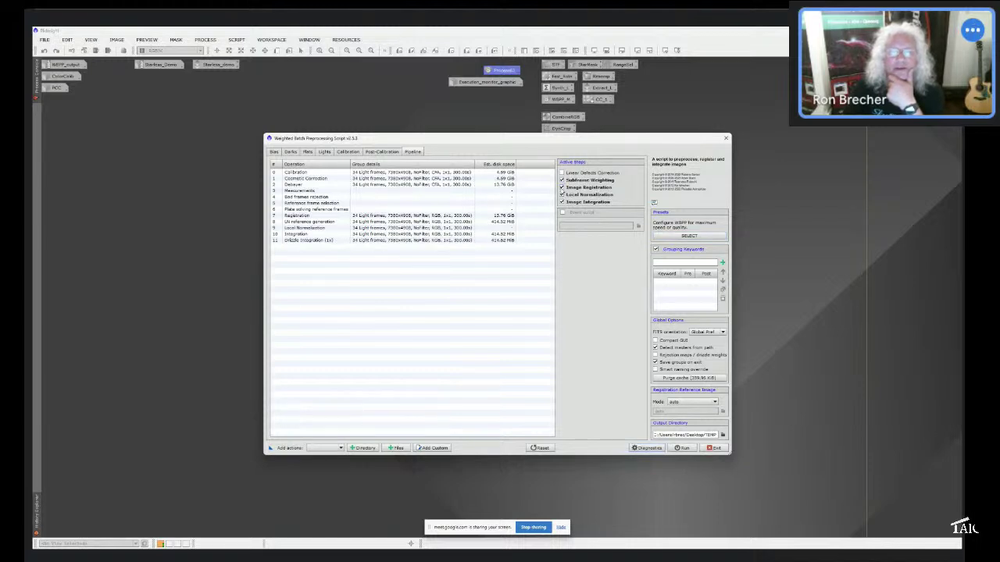
click(562, 187)
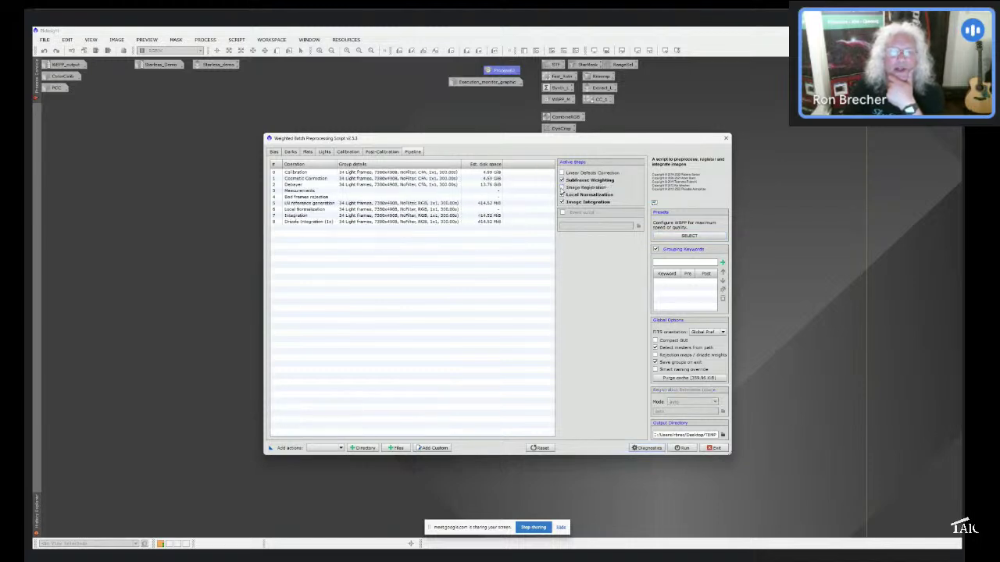
click(561, 188)
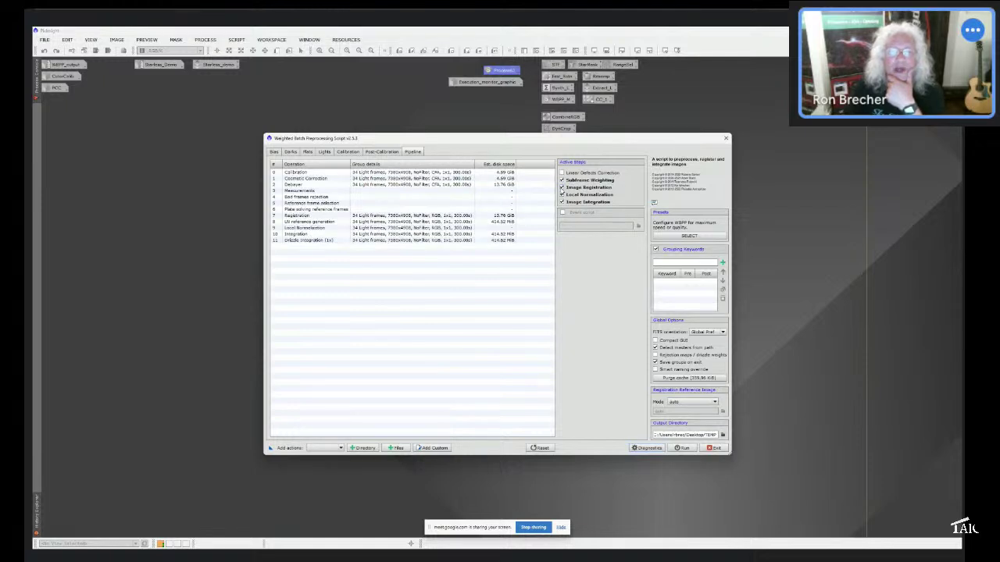
click(562, 213)
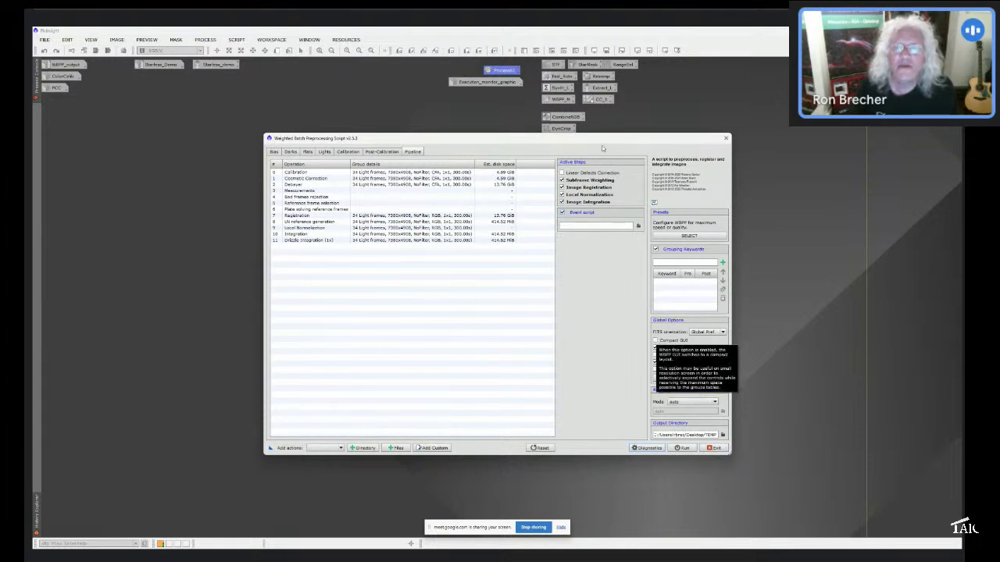
Try the script's compact layout, expanding and collapsing the Presets and Grouping Keywords sections.
drag(608, 139, 467, 132)
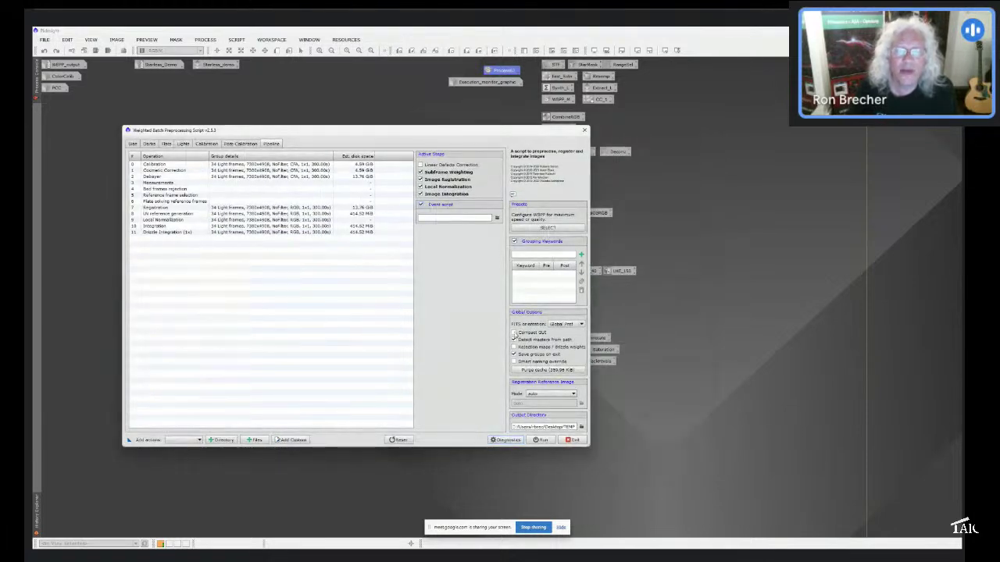
click(514, 334)
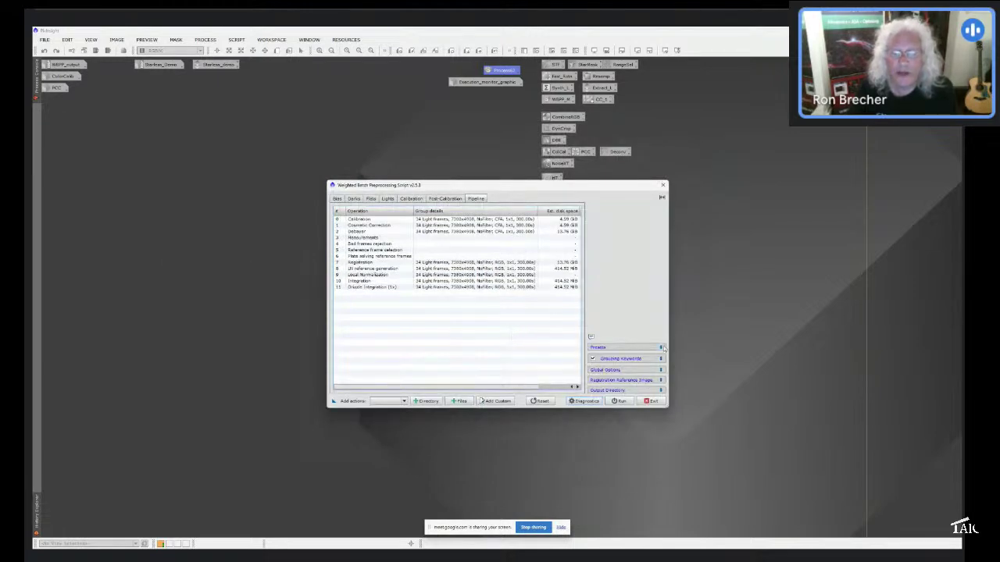
click(662, 348)
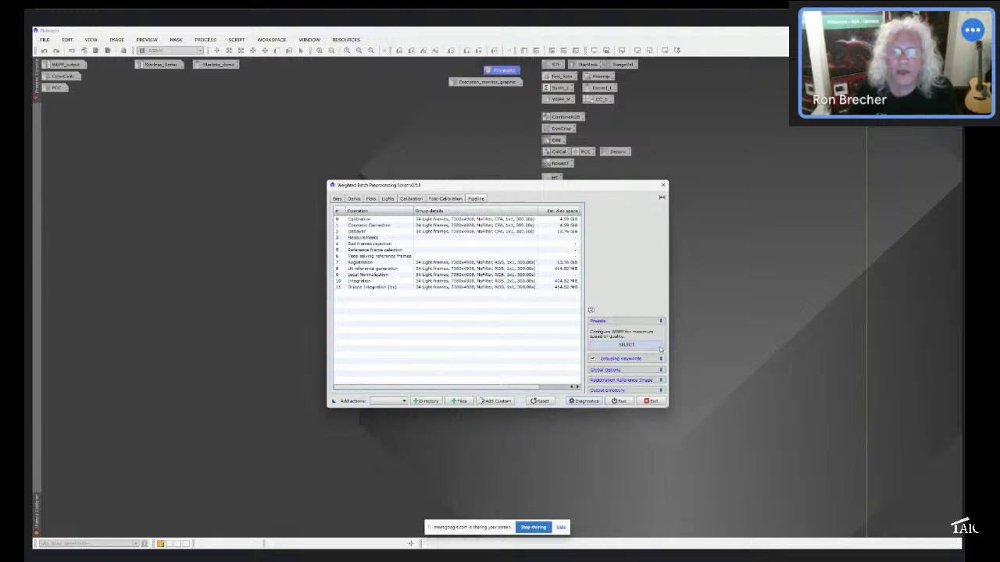
click(662, 321)
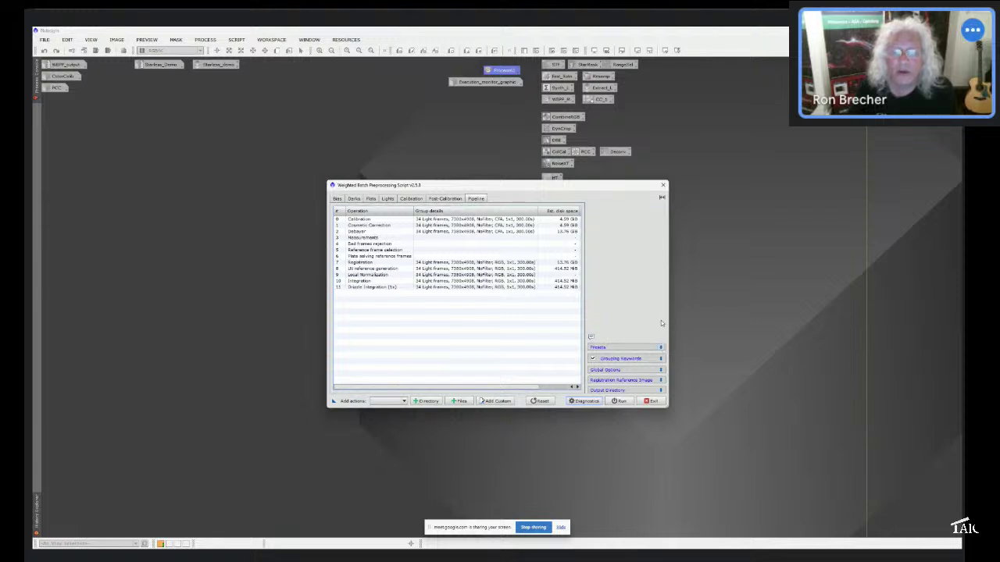
click(662, 359)
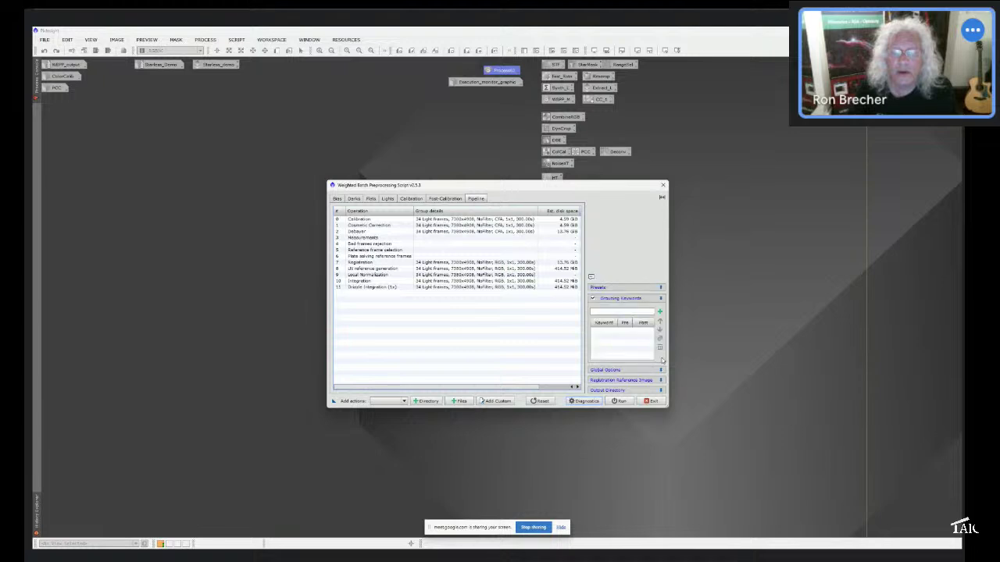
click(661, 300)
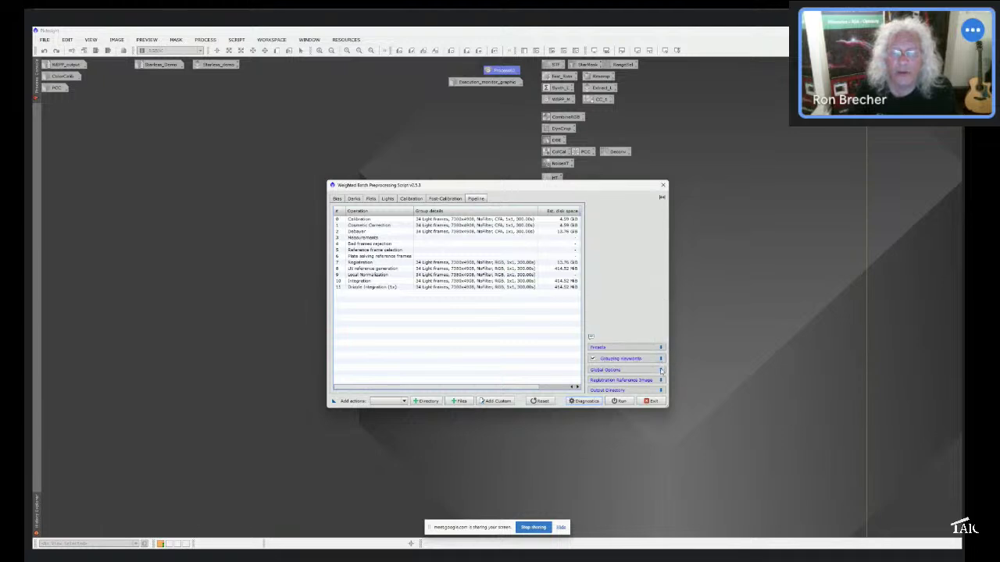
Look through the available actions for adding frames and exit the Weighted Batch Preprocessing script.
click(405, 401)
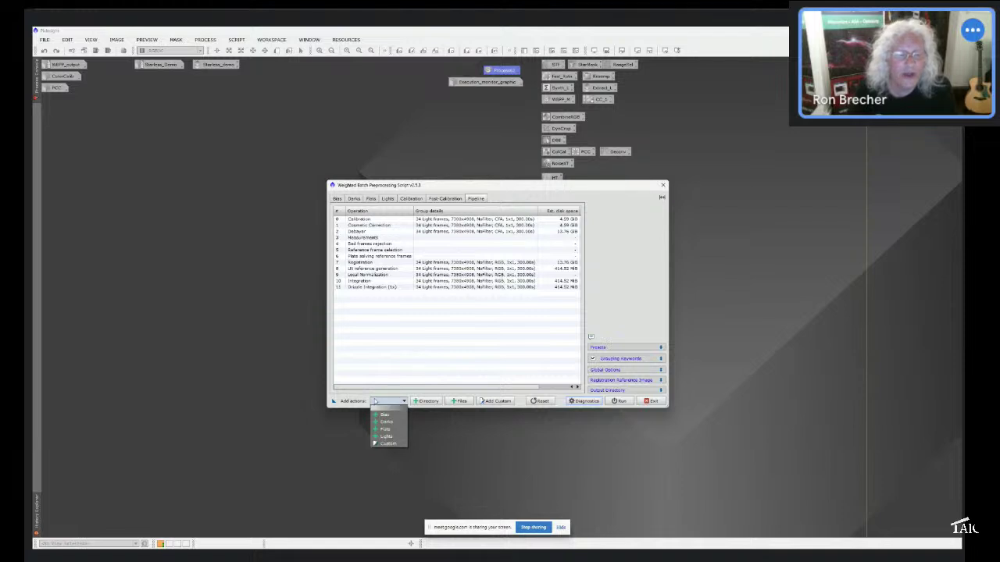
click(405, 402)
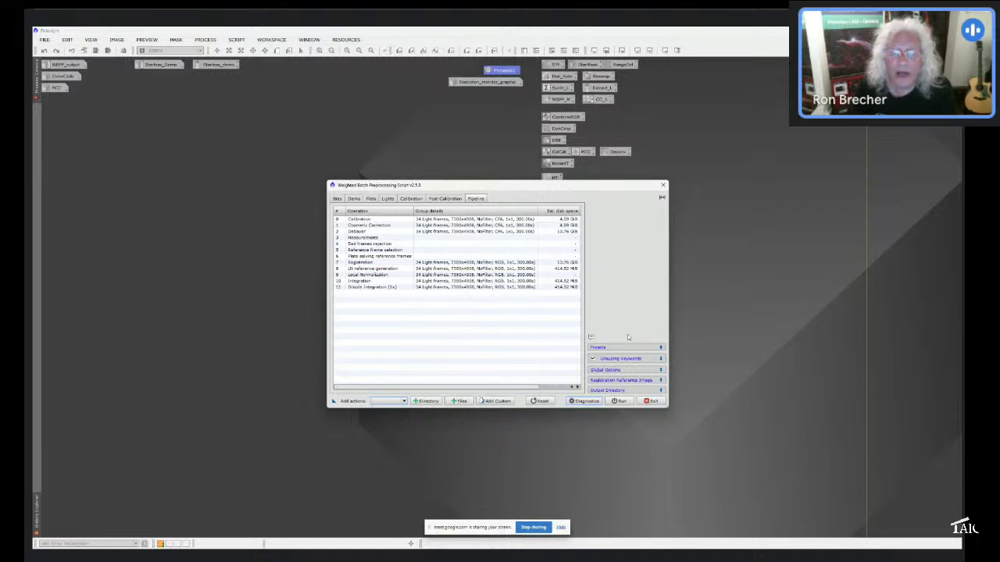
click(651, 402)
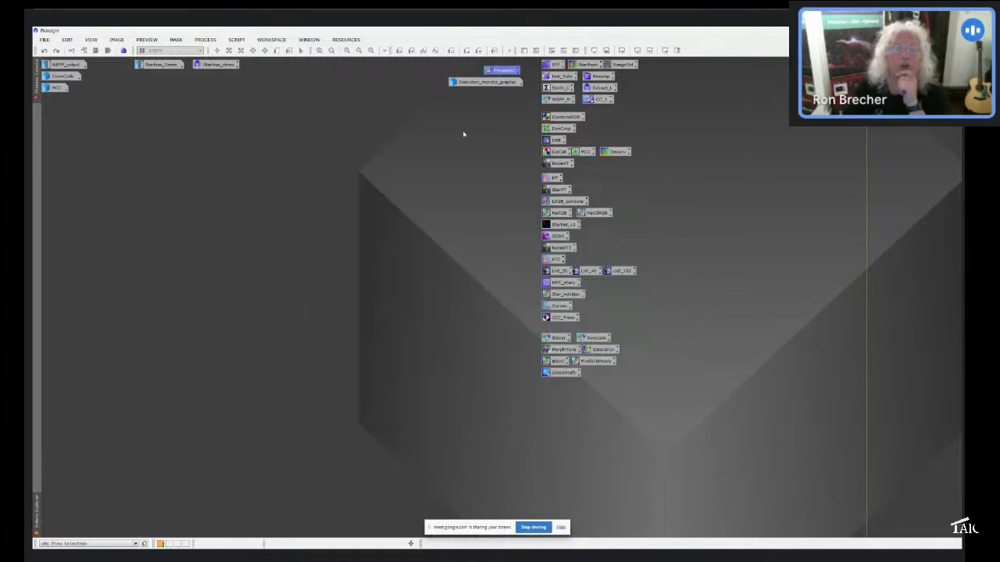
Open the Execution_monitor_graphic image to review the elapsed time and status of each preprocessing operation, and close it.
double_click(478, 82)
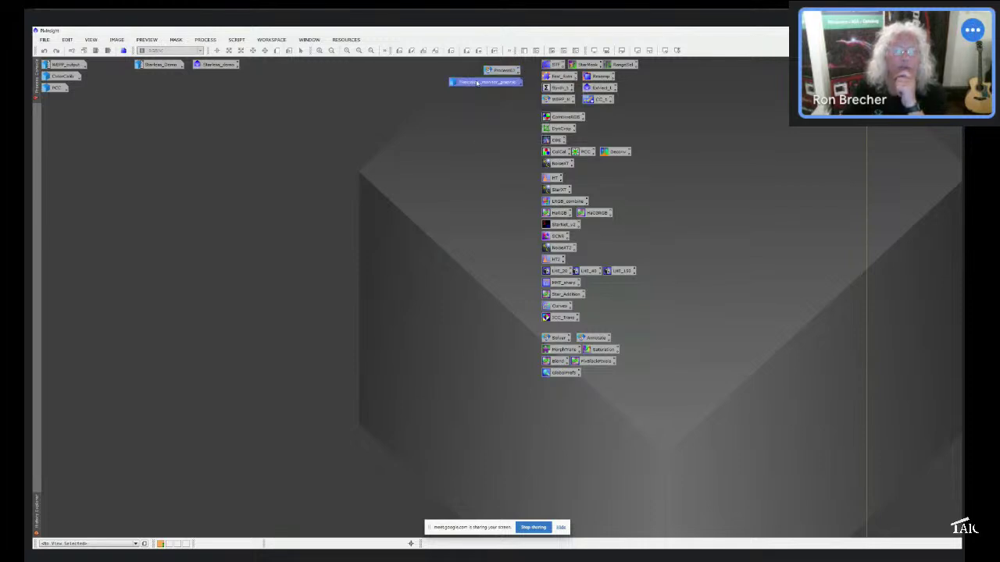
drag(261, 67, 386, 159)
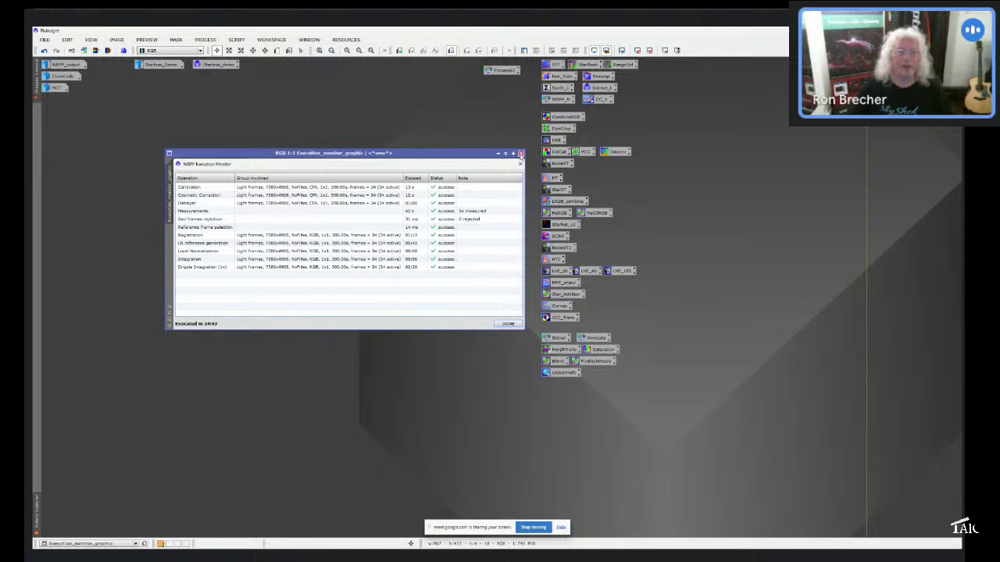
click(520, 154)
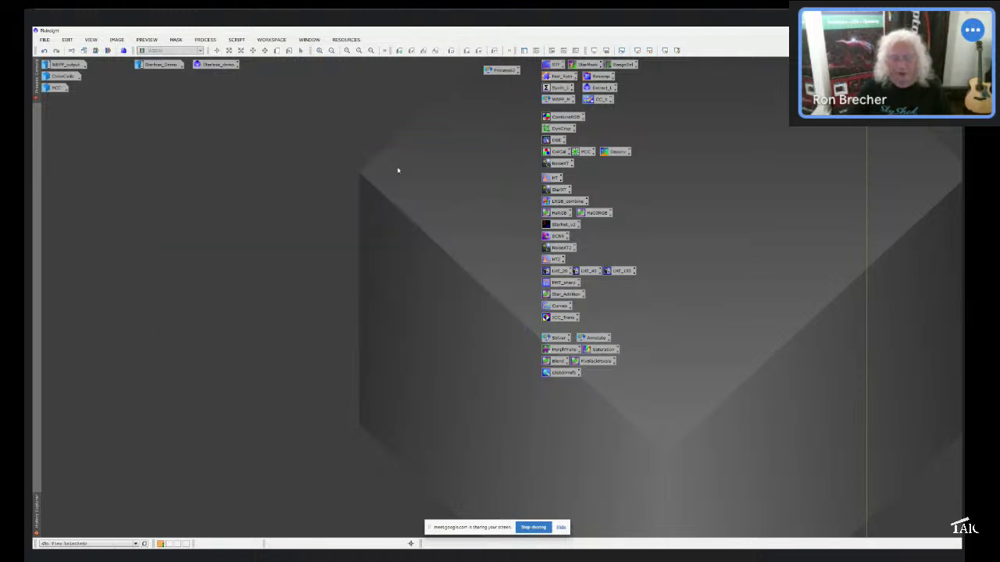
Execute the saved preprocessing script icon in the global context and show its post-calibration settings.
right_click(500, 71)
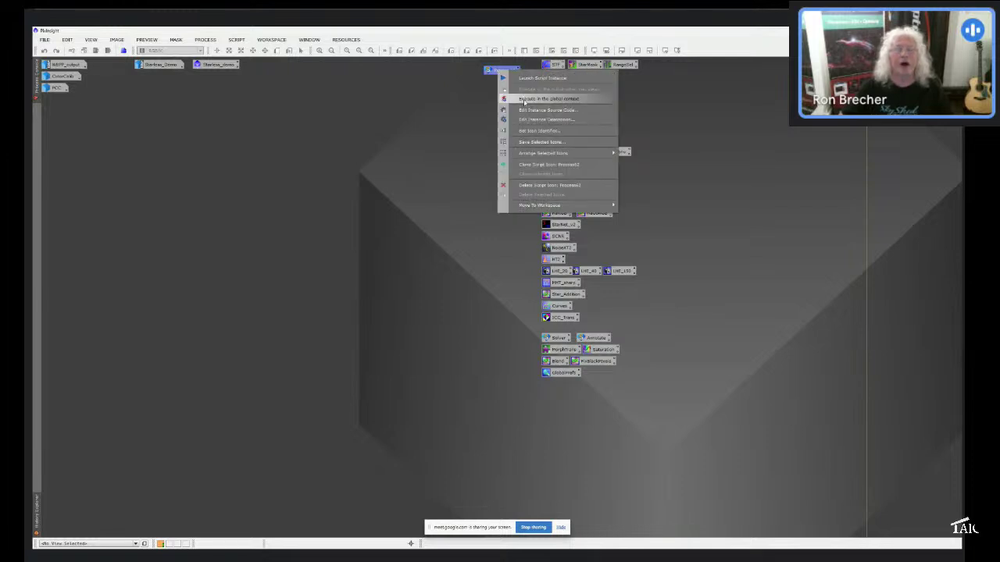
click(523, 100)
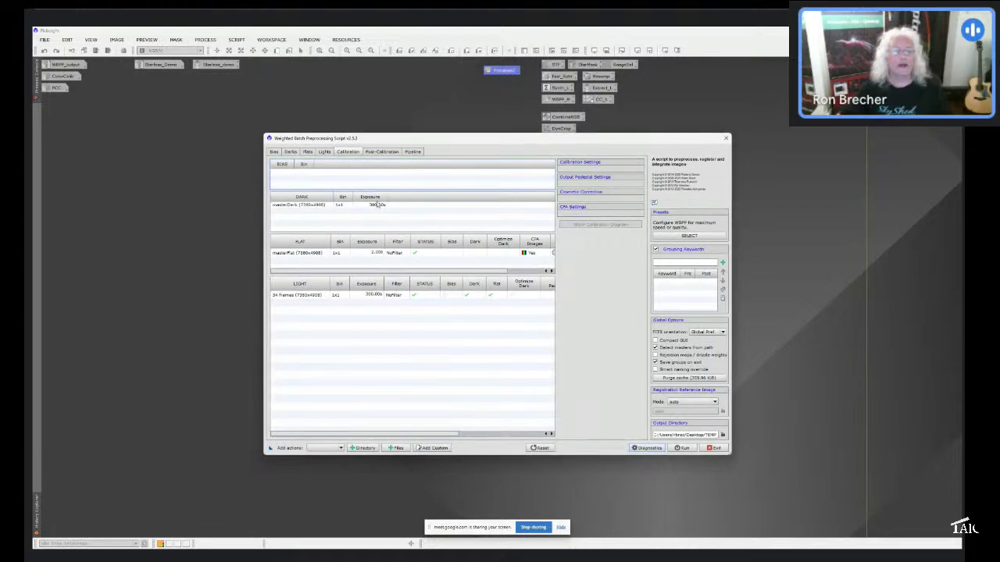
click(381, 151)
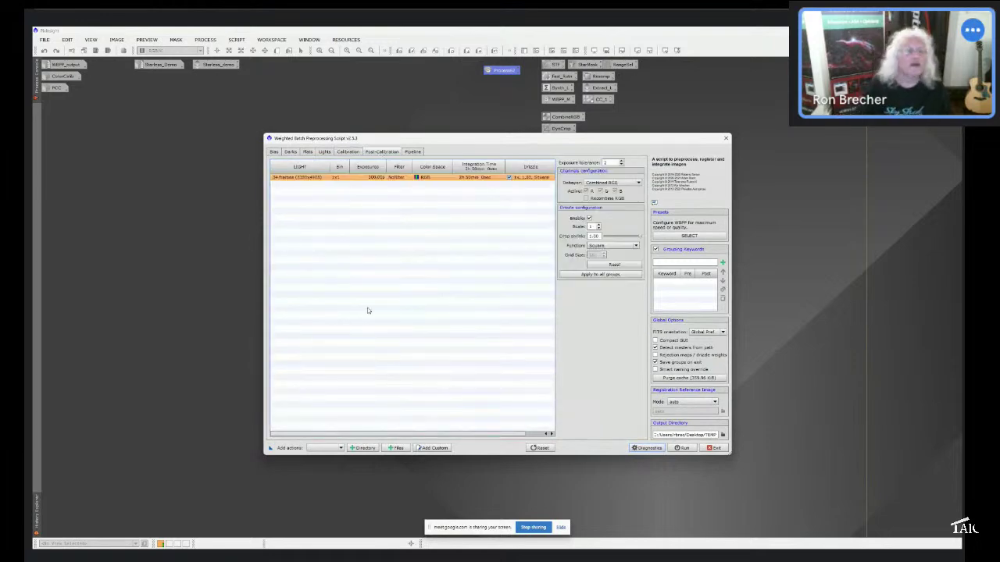
Capture the light group's exposure summary from the script window, exit the script, and paste the capture as a new image on the workspace.
key(super+shift+s)
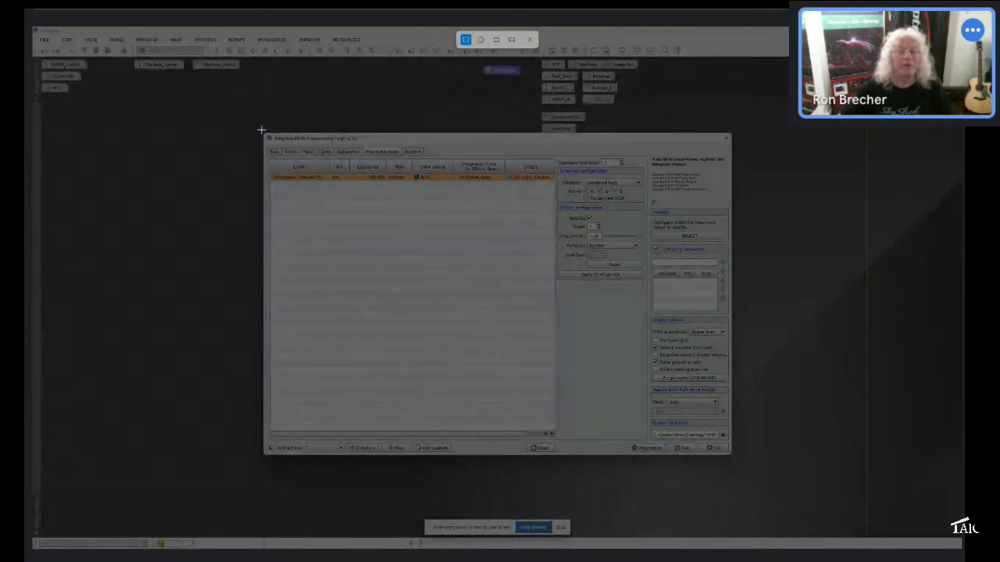
drag(261, 130, 556, 197)
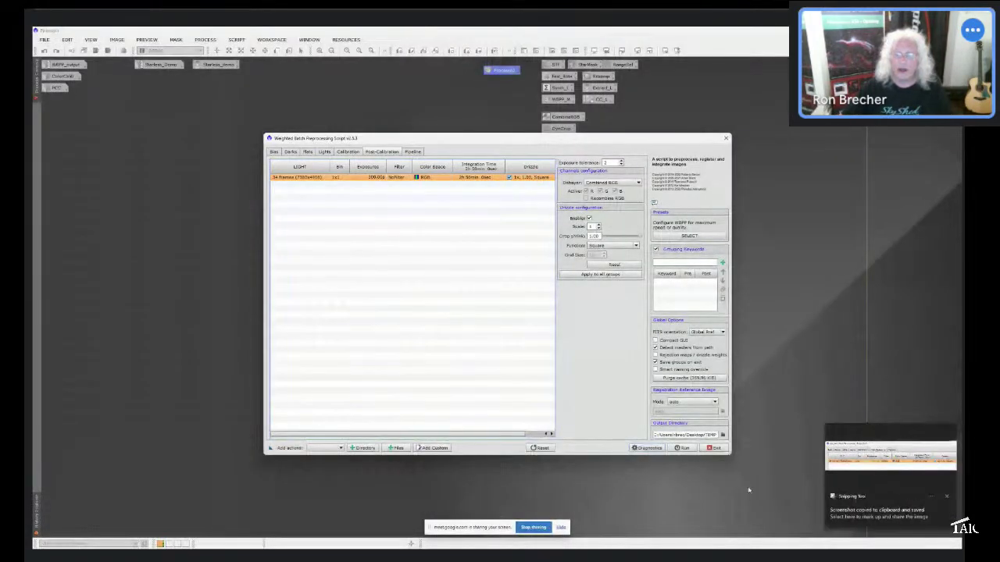
click(714, 448)
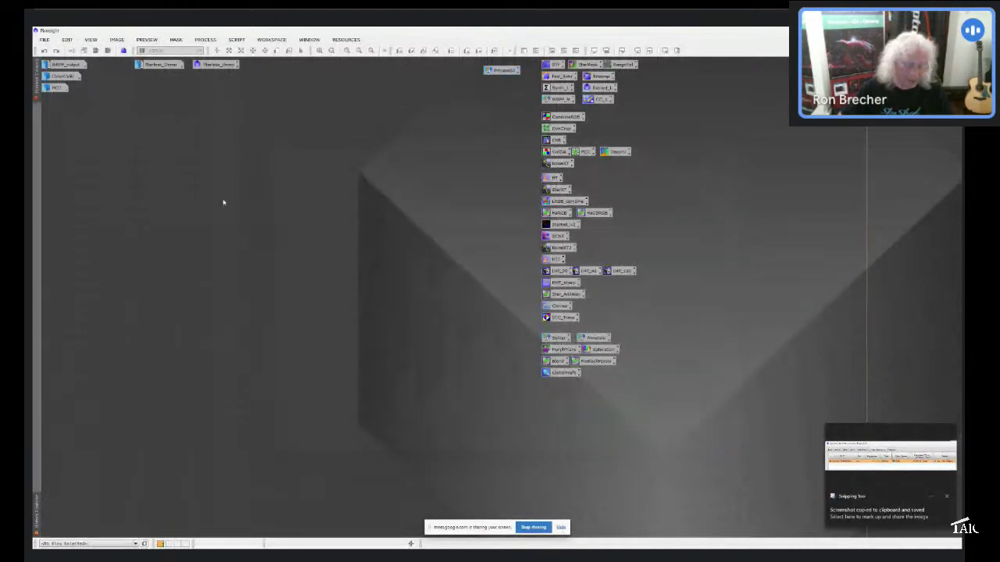
key(ctrl+shift+v)
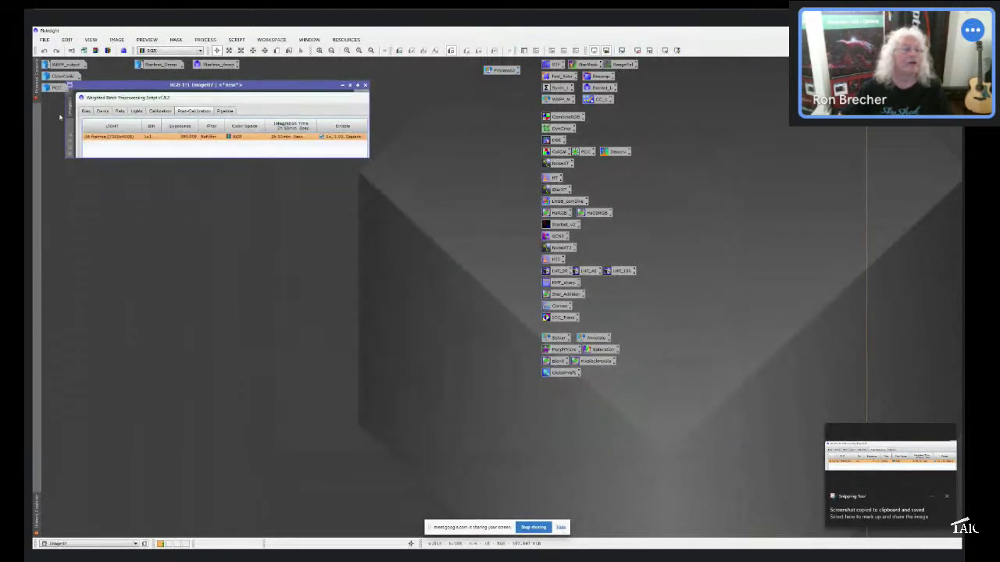
drag(186, 86, 253, 128)
Rename the pasted image as Exposure_info, iconize it and place its icon directly below the preprocessing script icon.
double_click(138, 144)
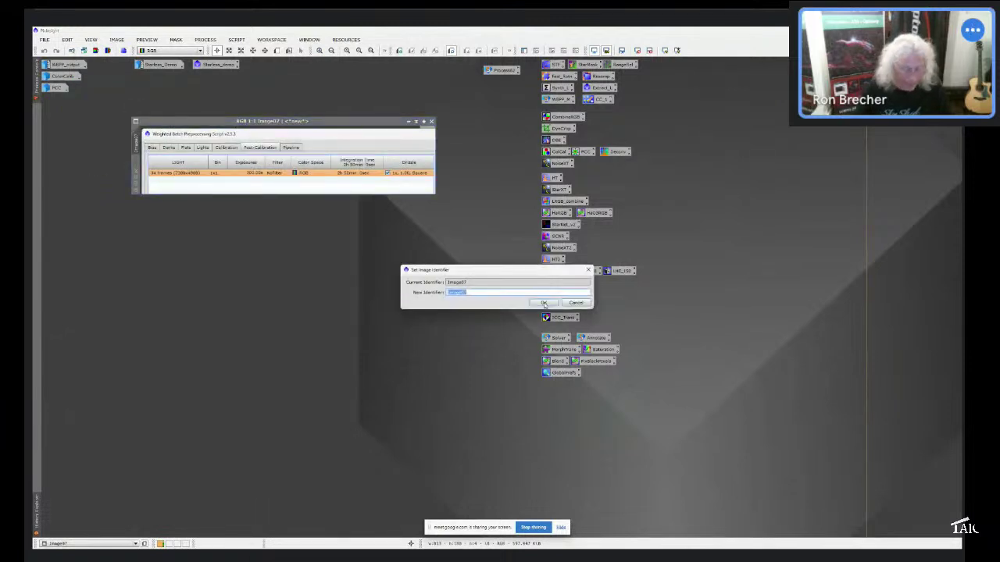
text(Exposure_)
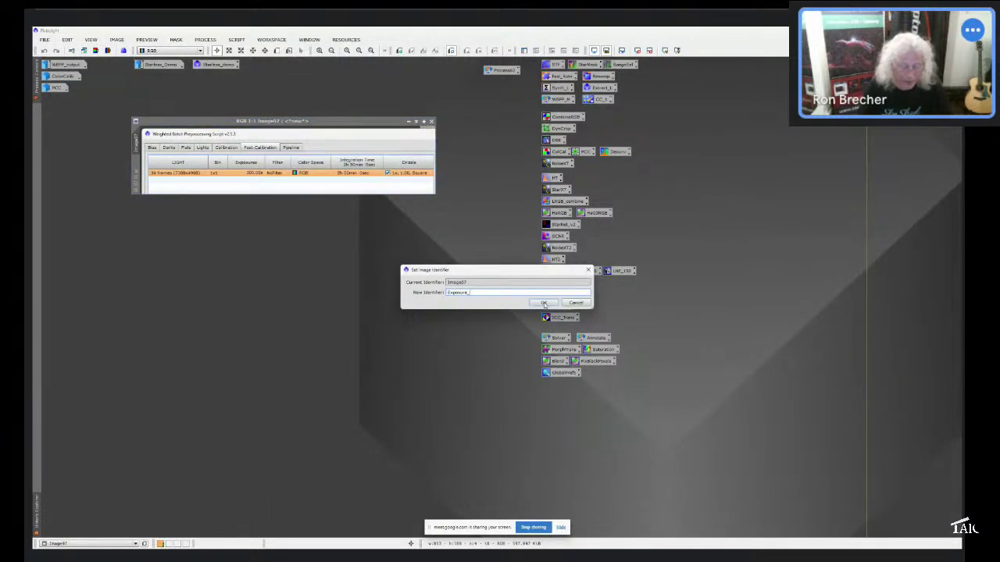
text(int)
click(544, 303)
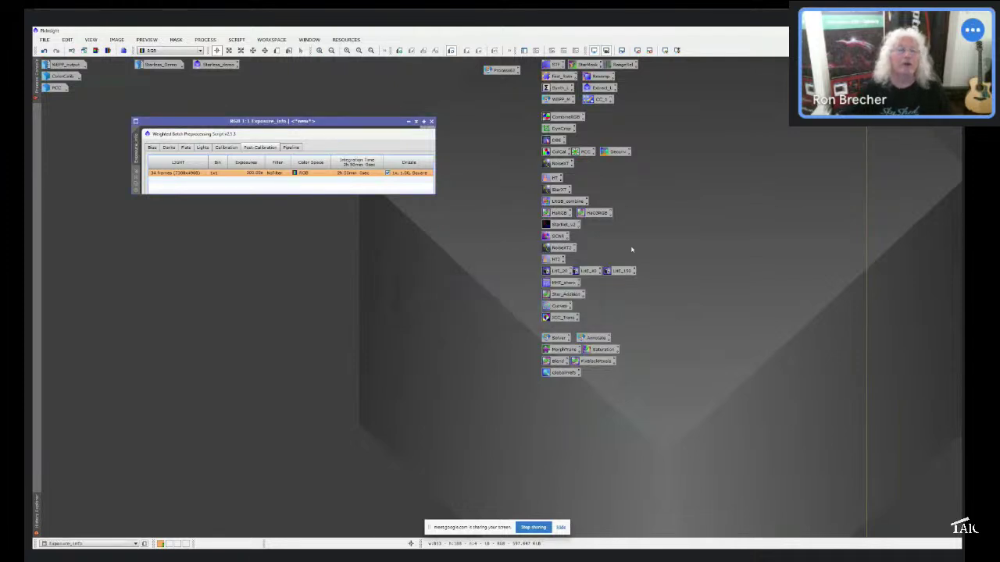
click(407, 121)
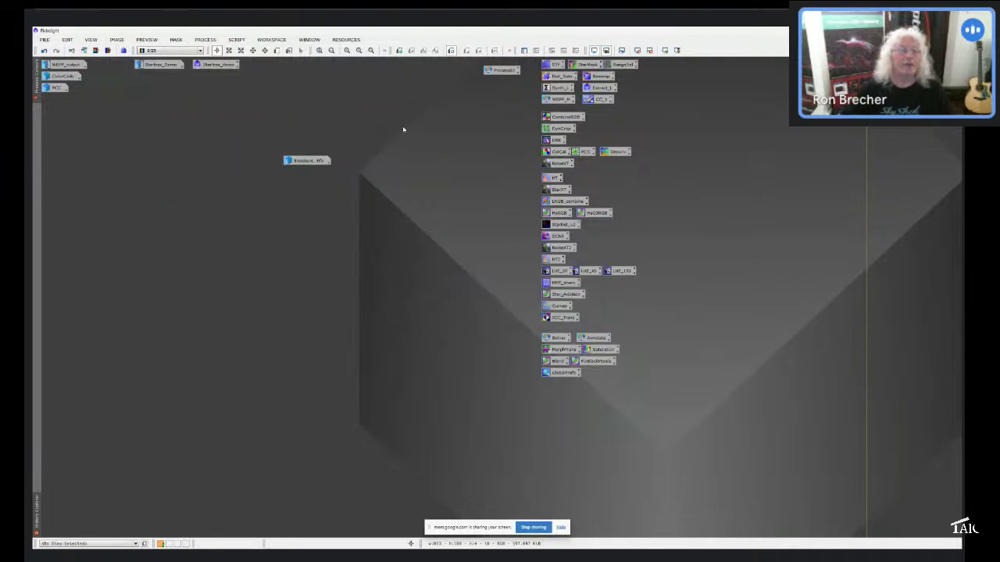
drag(311, 163, 502, 86)
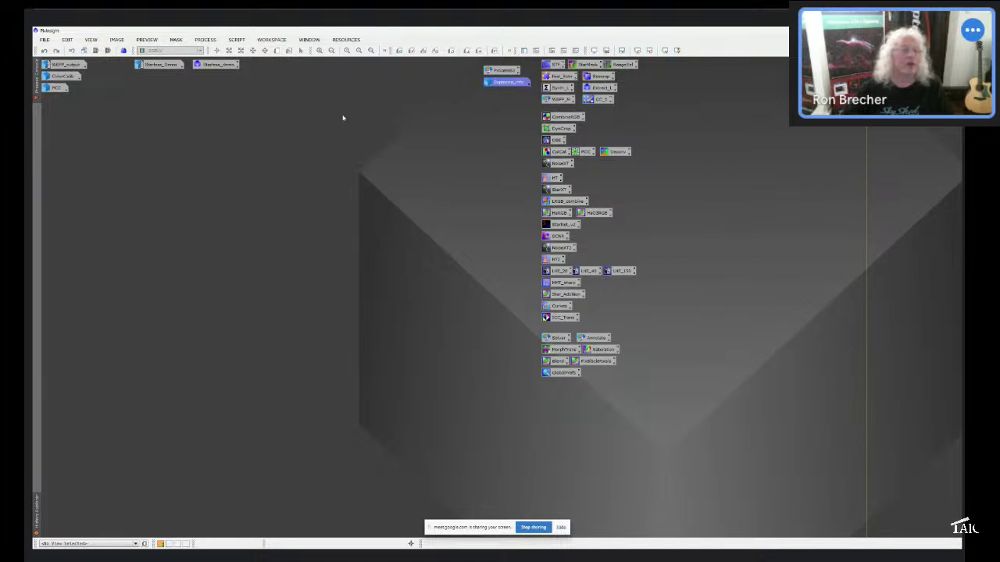
Open the iconized ColorCalib and PCC images so that both are displayed on the workspace.
double_click(62, 76)
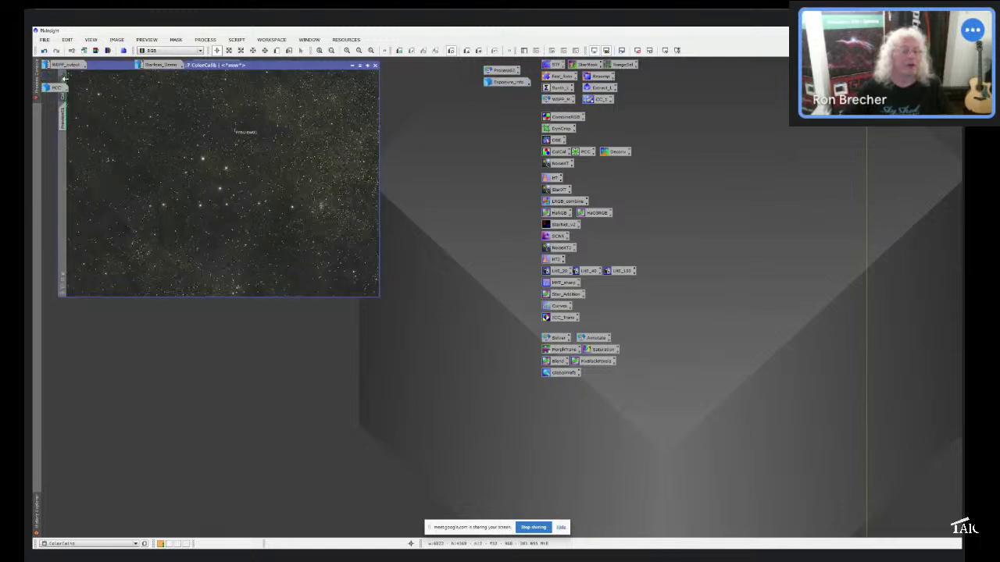
double_click(56, 87)
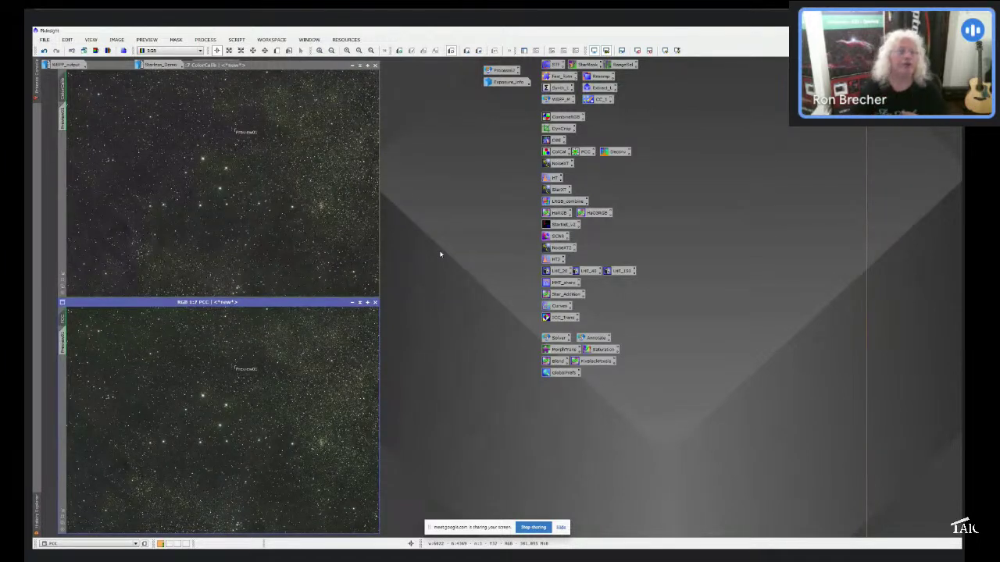
Open the CometAlignment process to show its target frame, output and subtraction settings, and close it.
click(206, 39)
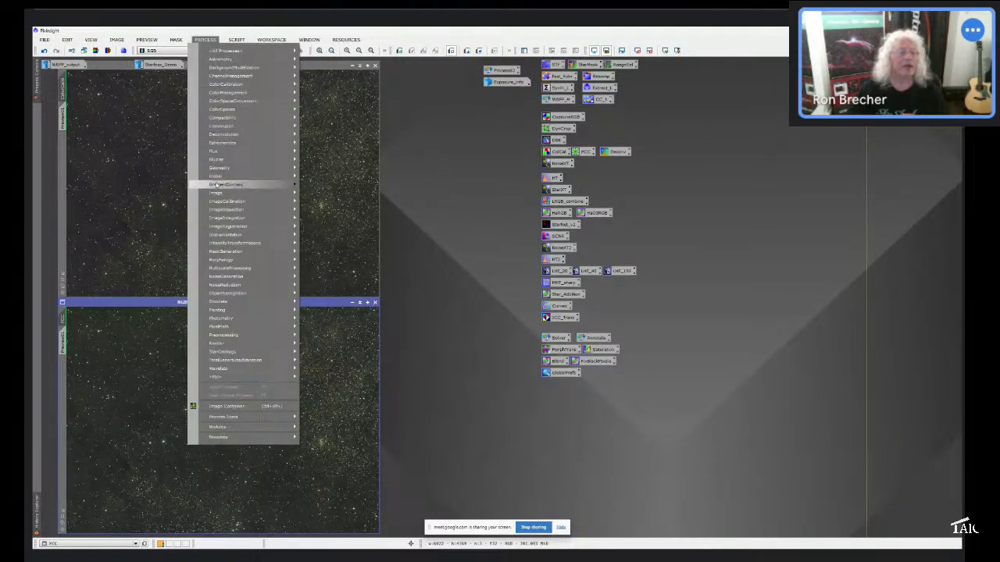
mouse_move(263, 221)
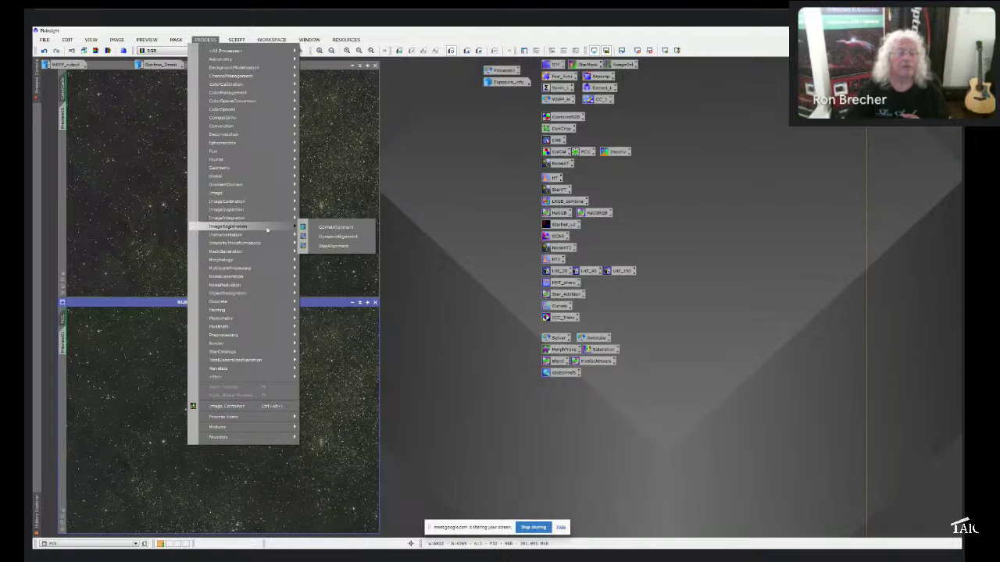
click(336, 227)
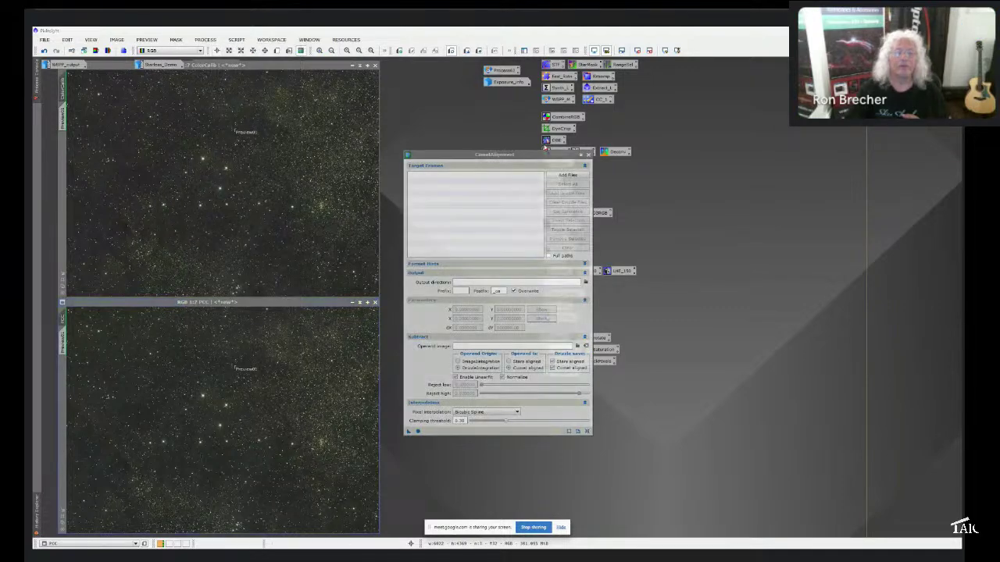
drag(493, 155, 396, 152)
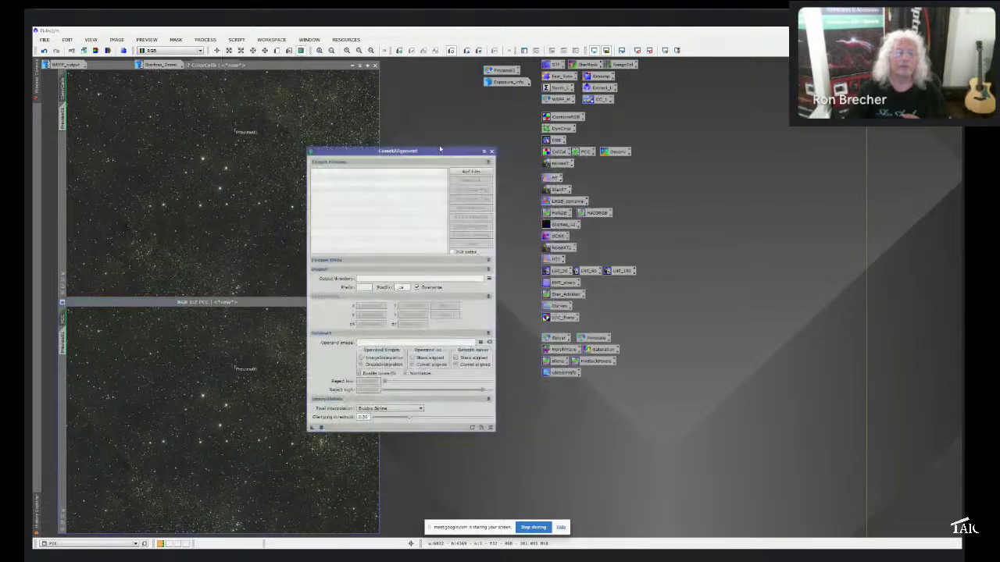
click(491, 152)
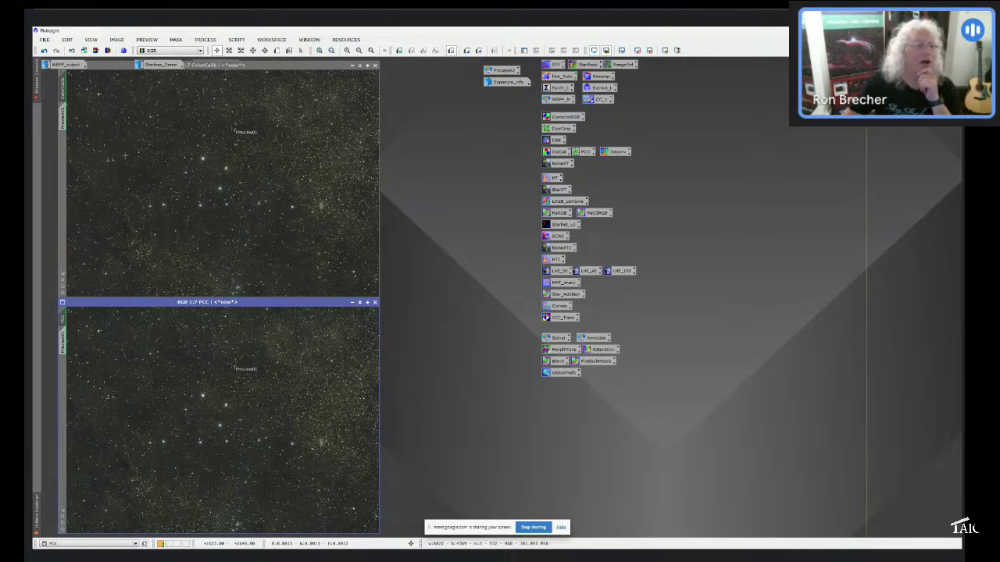
Track the ColorCalib image in ScreenTransferFunction and apply auto stretches, toggling the RGB channel link between them.
right_click(65, 82)
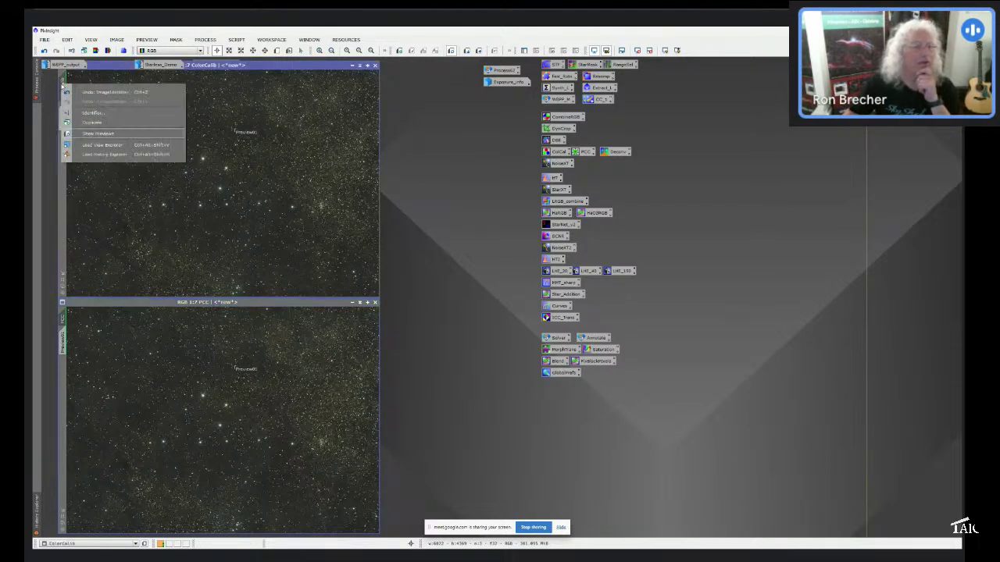
click(302, 218)
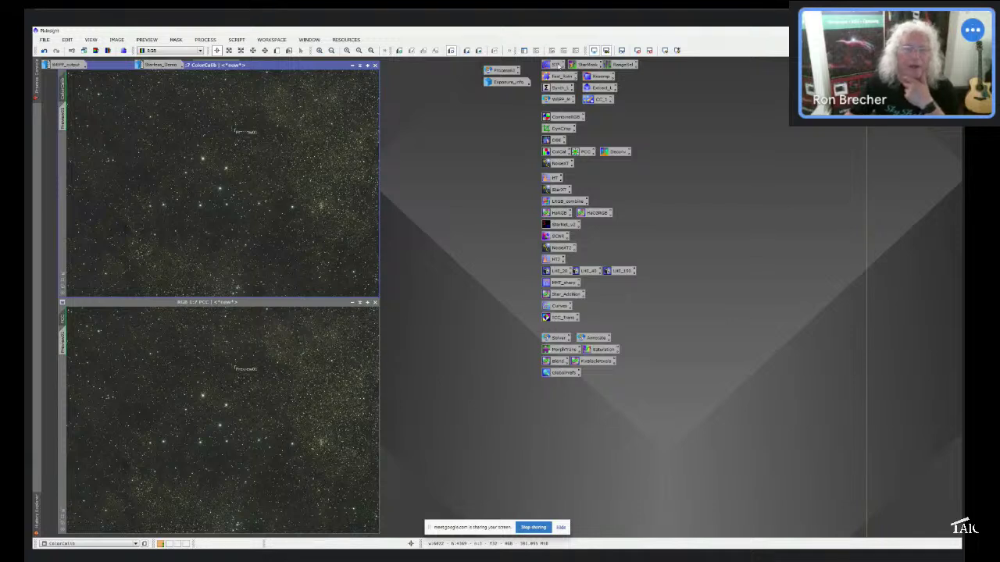
double_click(556, 66)
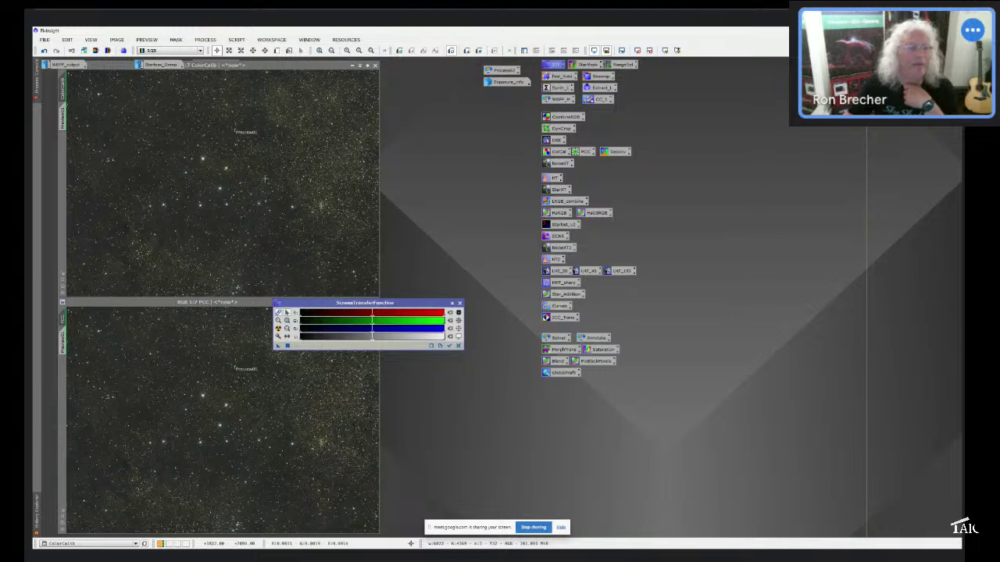
click(367, 270)
click(449, 347)
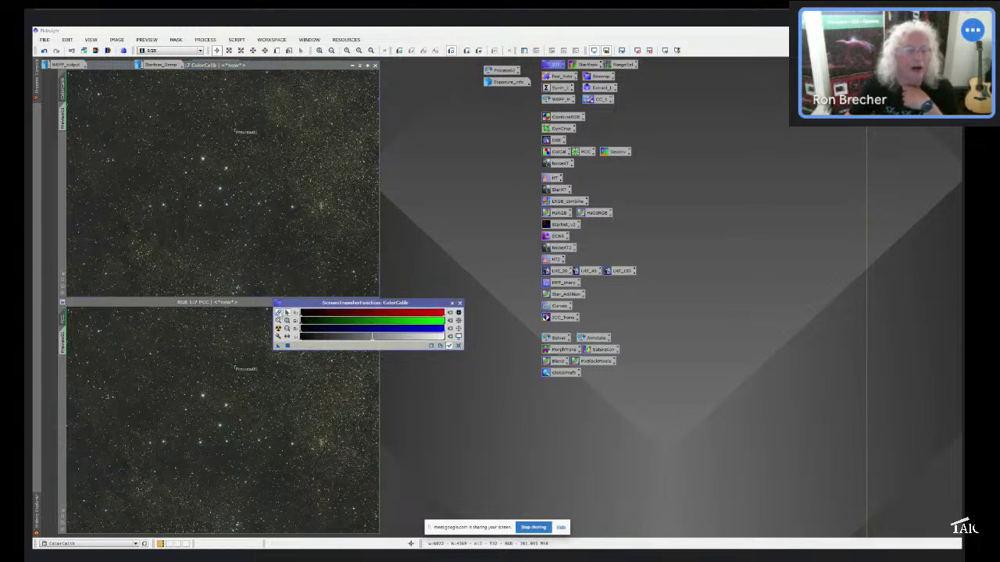
click(278, 312)
click(278, 313)
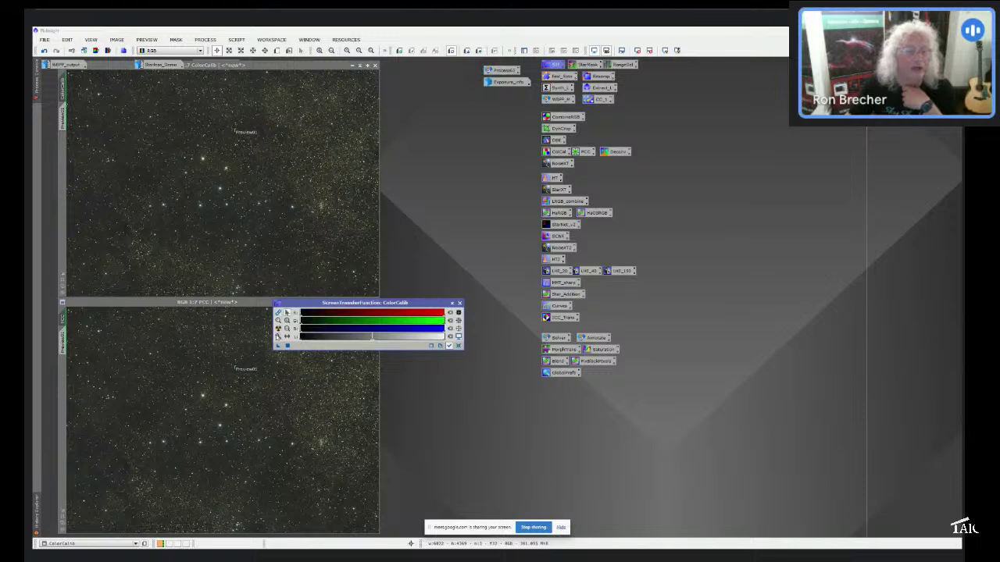
click(278, 330)
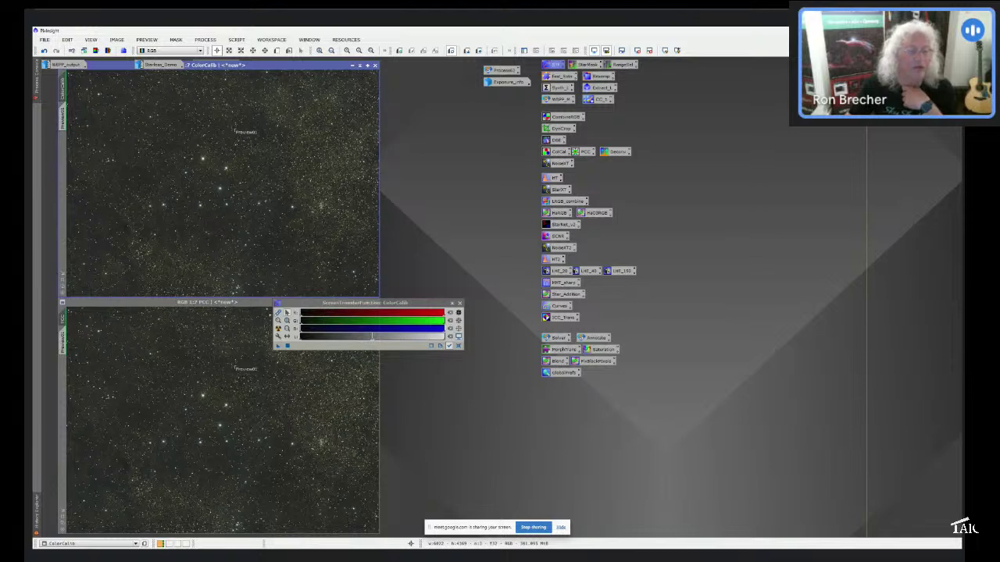
click(278, 313)
click(279, 329)
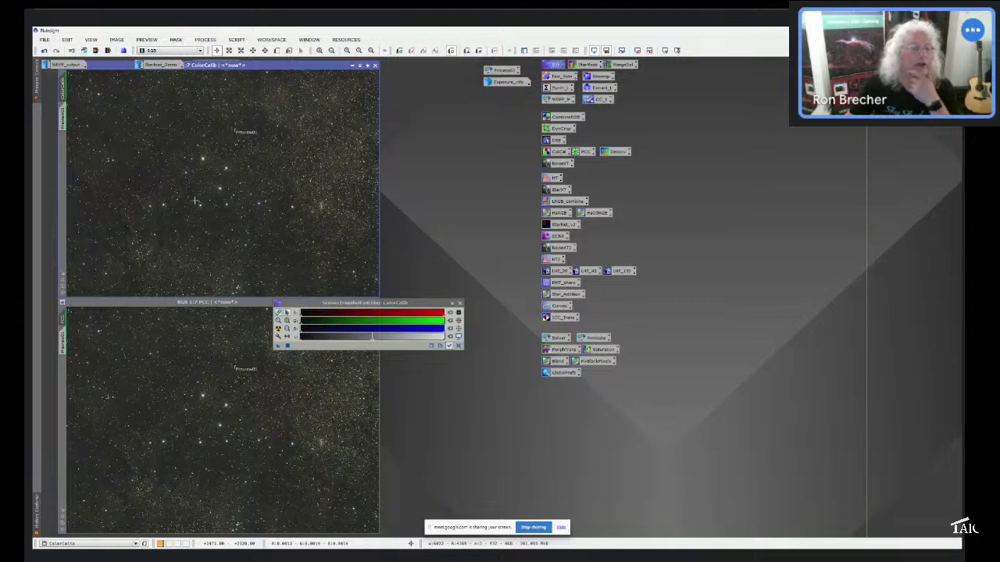
Compare the bright stars in the ColorCalib and PCC images at closer zoom, and close ScreenTransferFunction.
scroll(196, 201, up, 3)
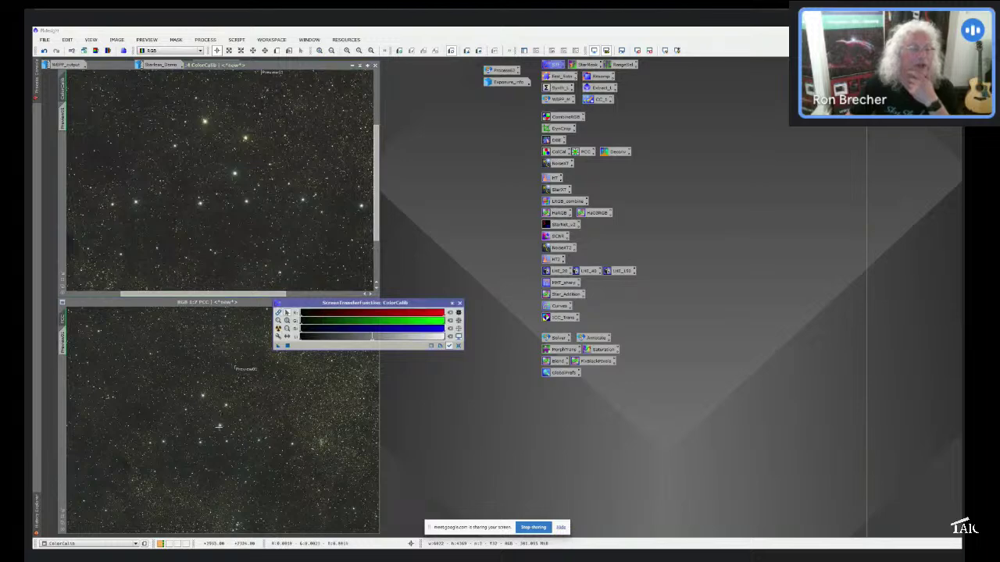
scroll(218, 426, up, 3)
scroll(219, 421, up, 1)
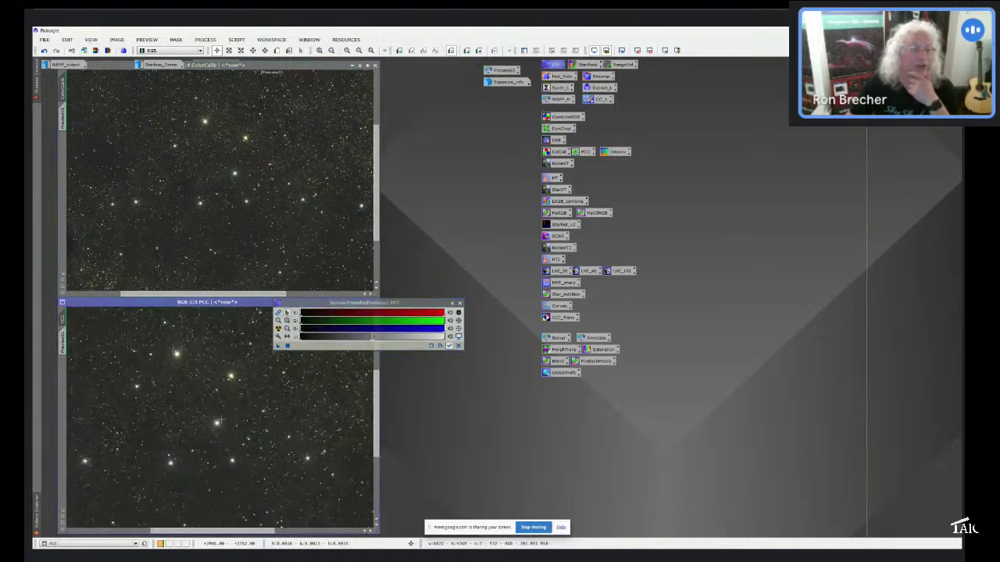
click(459, 303)
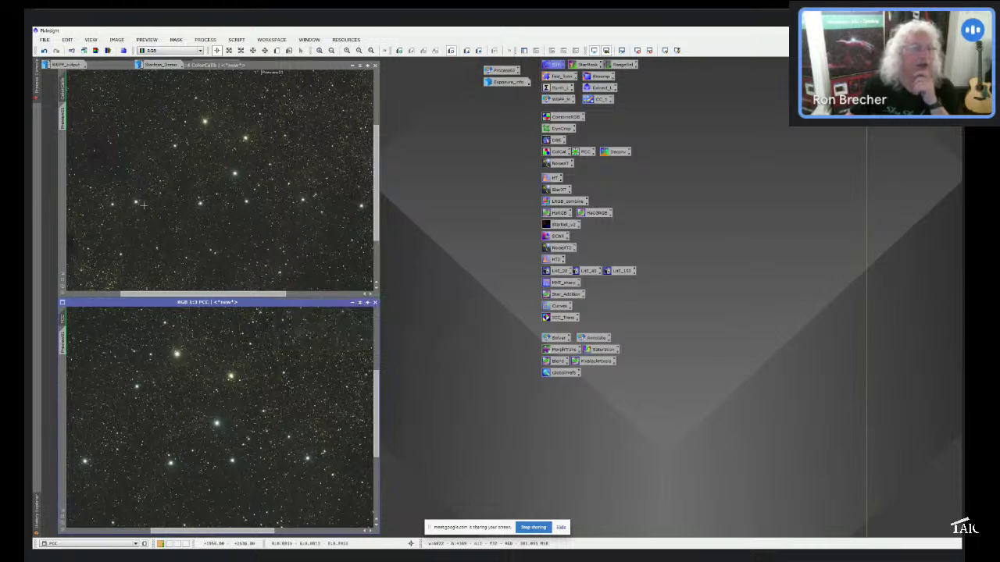
scroll(143, 205, down, 2)
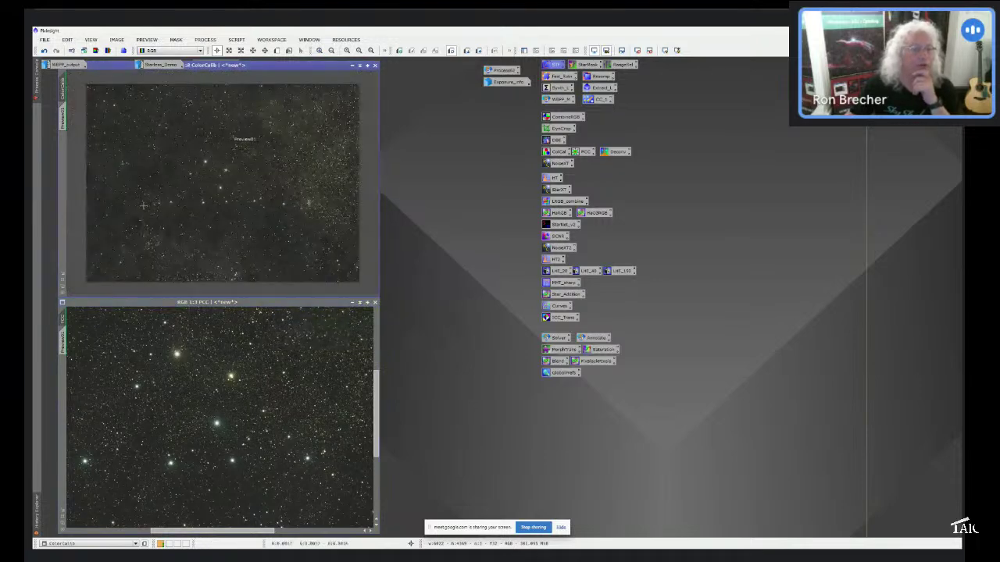
scroll(143, 205, up, 1)
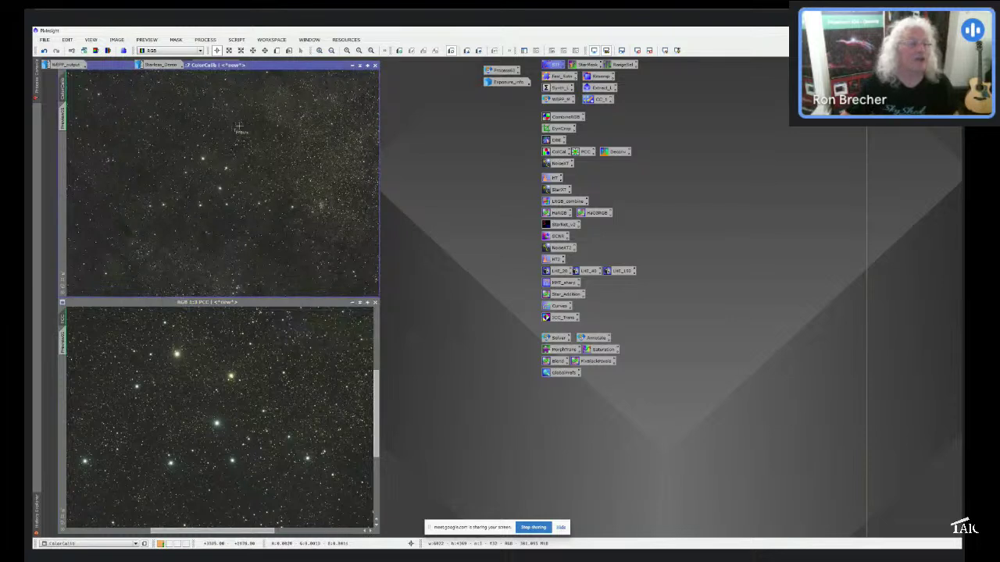
Examine the small background area in the ColorCalib image's Preview01, and return to the full image.
click(67, 123)
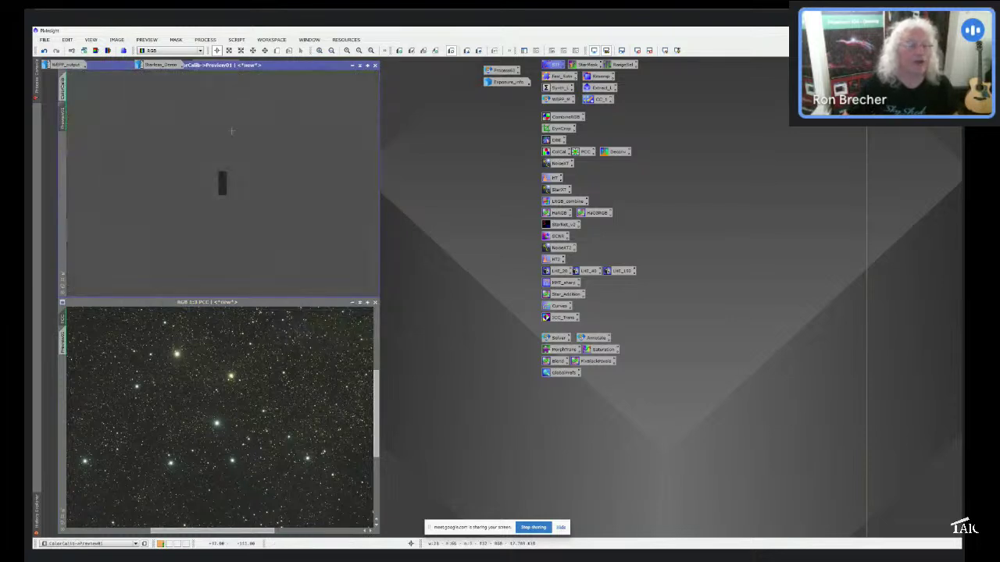
click(63, 90)
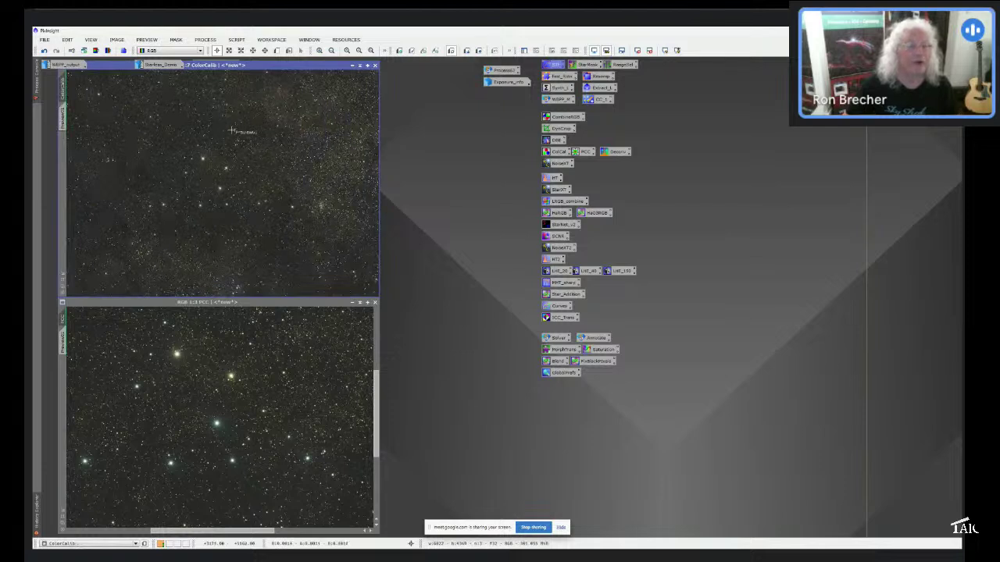
key(ctrl)
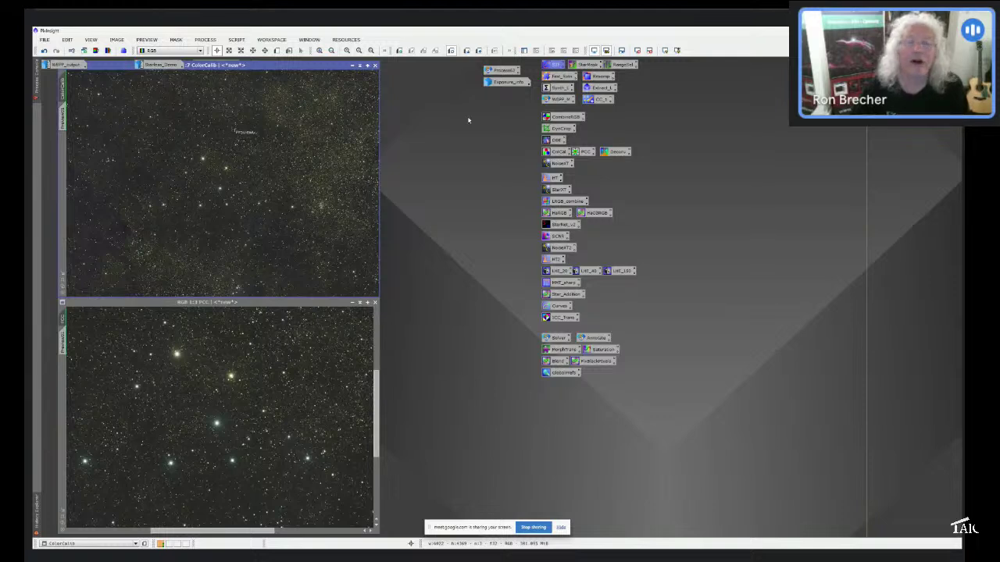
Apply ColorCalibration to the ColorCalib image with Preview01 as background reference, the target image as white reference and Structure Detection enabled.
double_click(556, 153)
drag(568, 137, 394, 63)
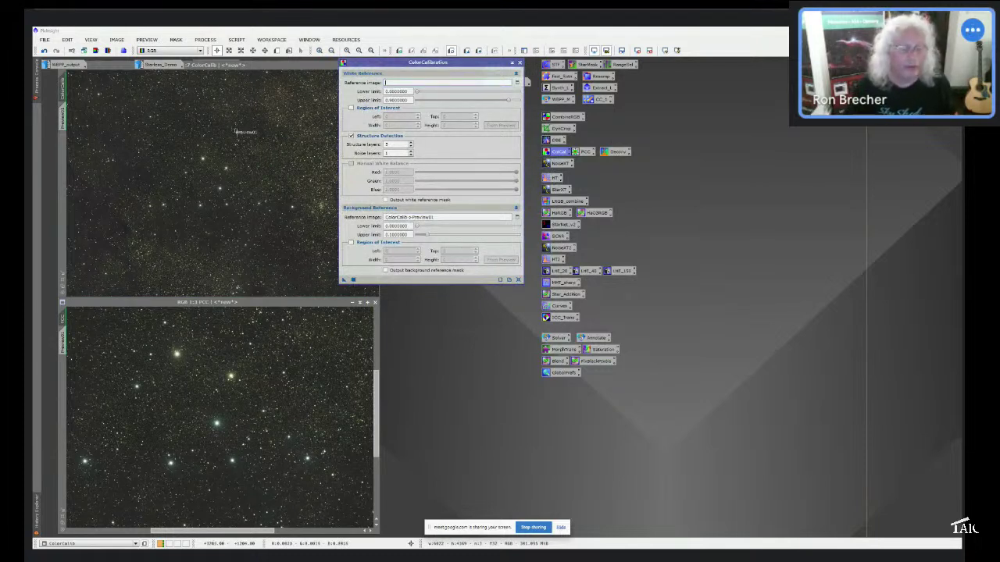
key(ctrl)
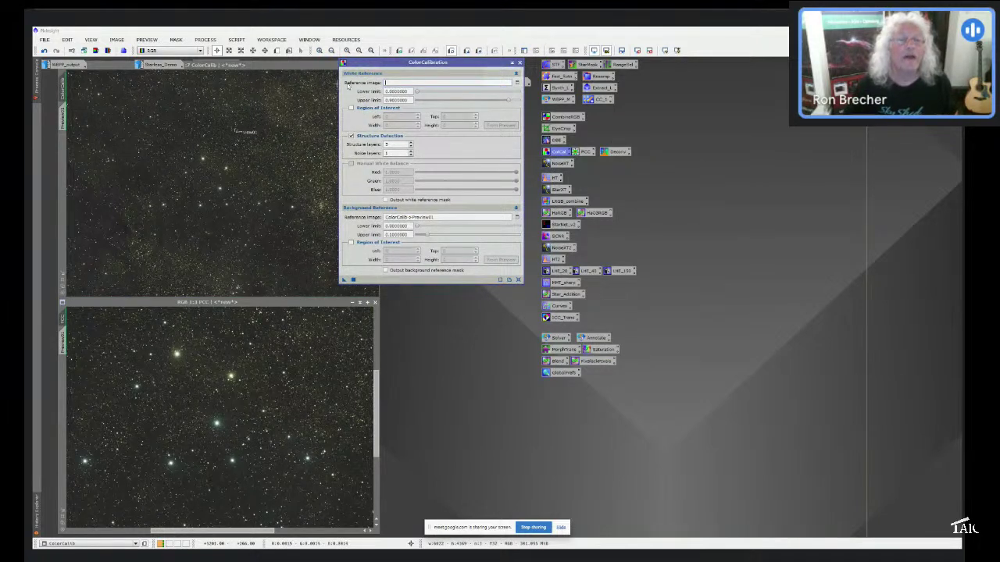
key(Return)
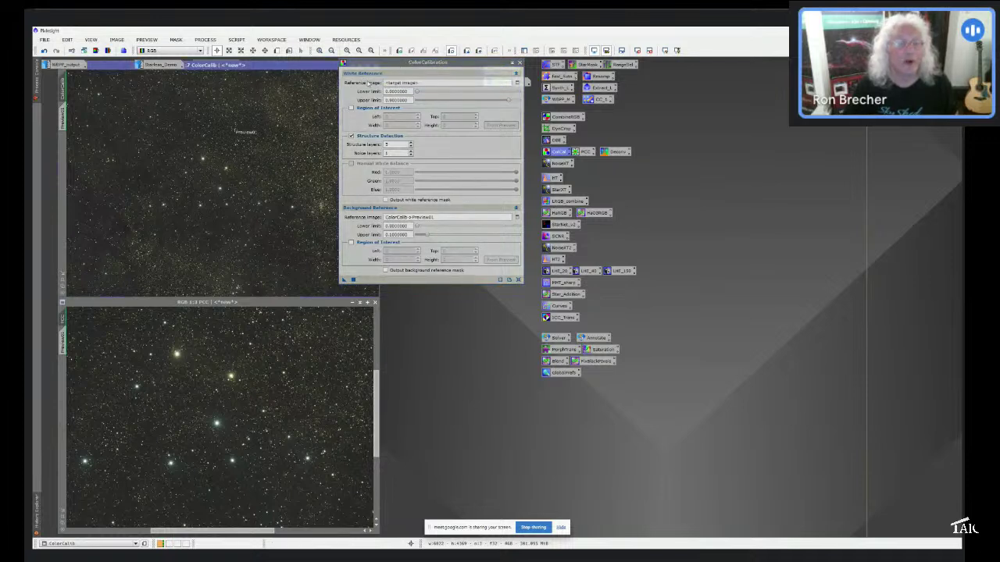
click(344, 280)
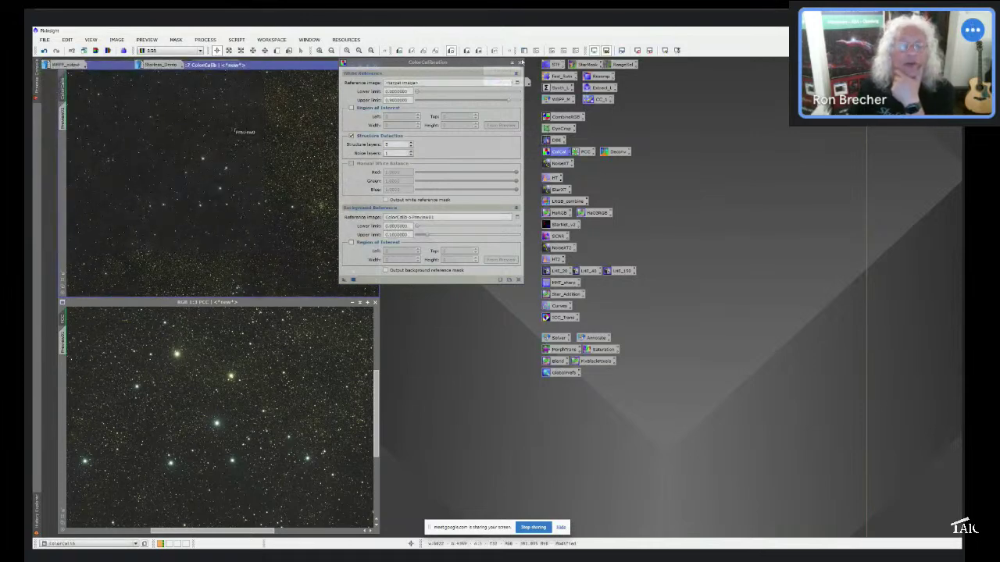
click(519, 64)
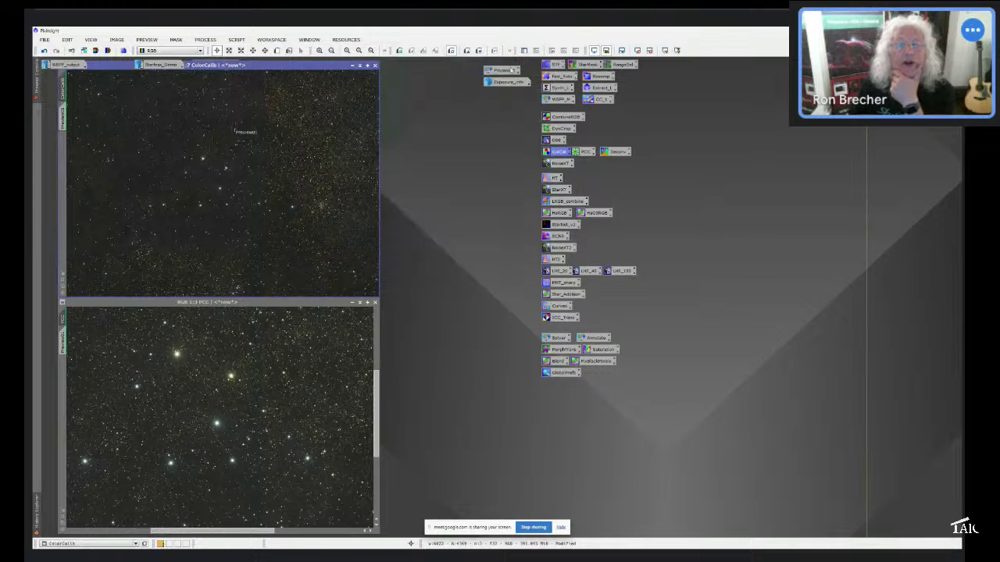
Recompute the ColorCalib image's auto stretch with ScreenTransferFunction tracking the view, and close the process.
double_click(556, 64)
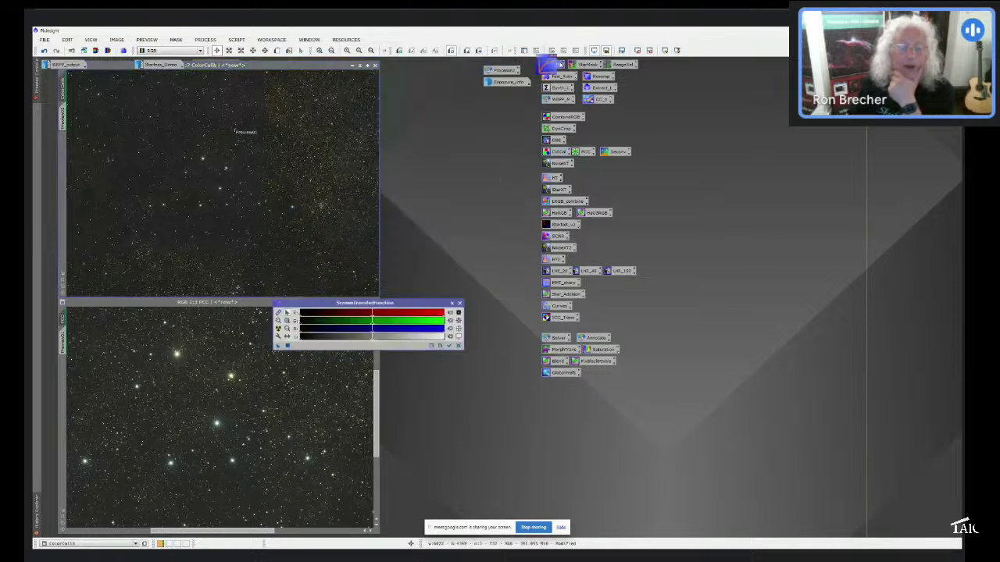
drag(361, 304, 427, 144)
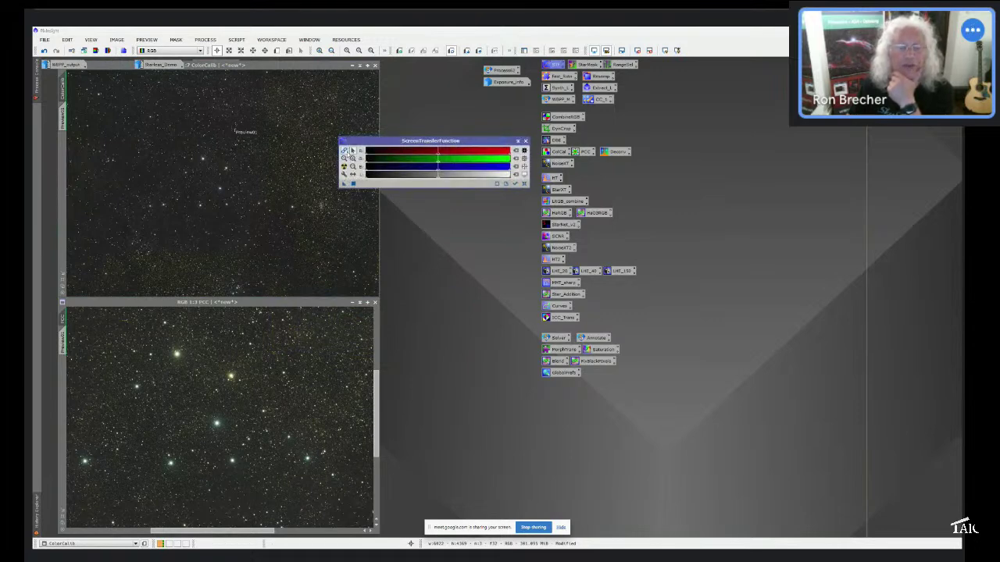
click(515, 184)
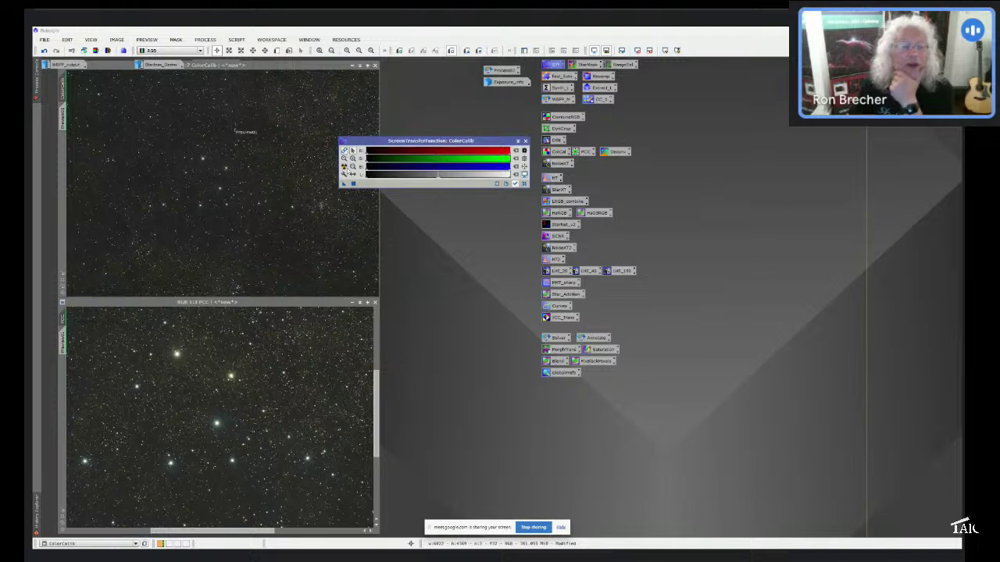
click(345, 166)
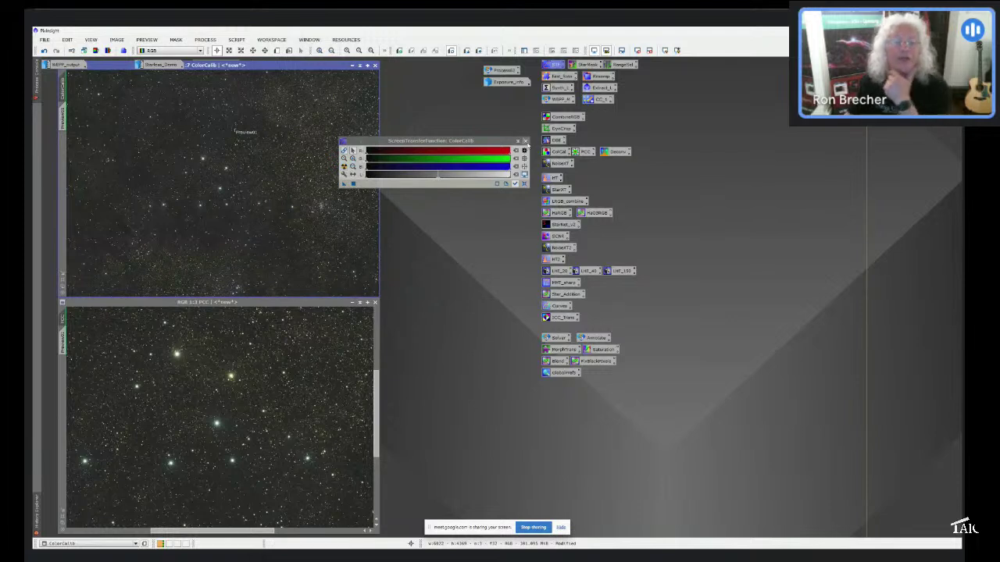
click(525, 141)
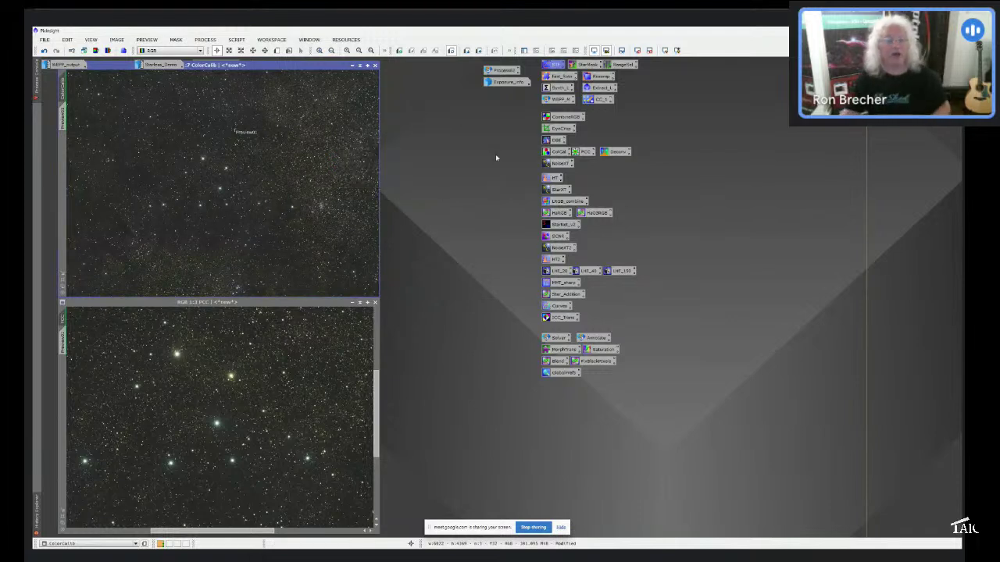
Reopen the saved ColorCalibration process to review its white reference and Structure Detection settings.
double_click(557, 150)
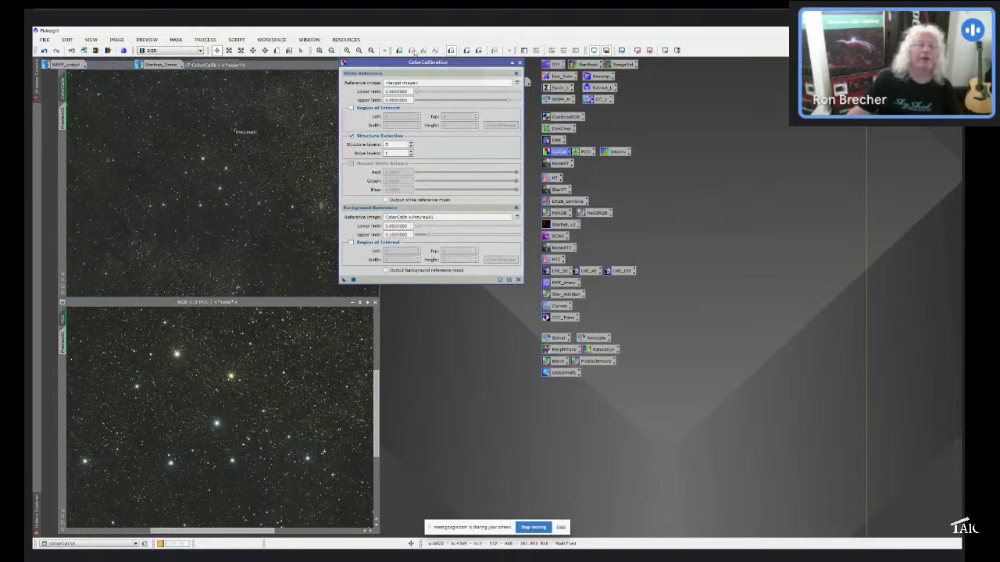
drag(428, 62, 409, 158)
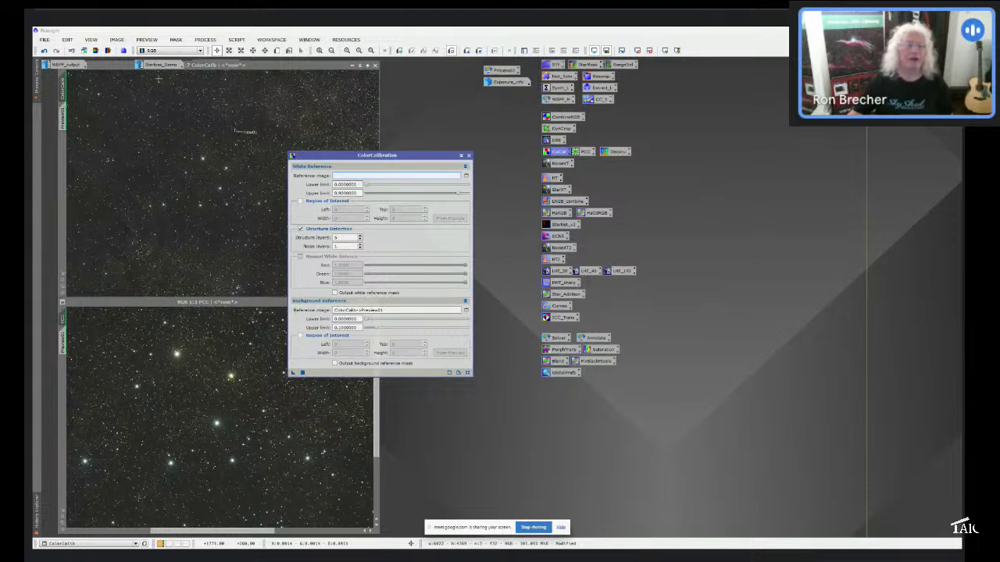
click(300, 229)
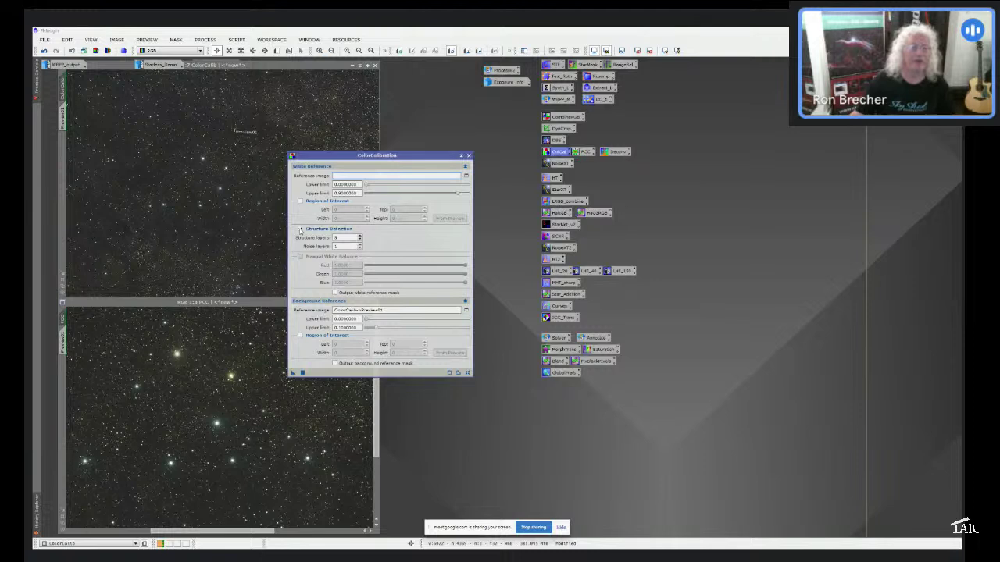
Review the Structure Detection and white reference mask options in ColorCalibration, and close the process.
click(301, 230)
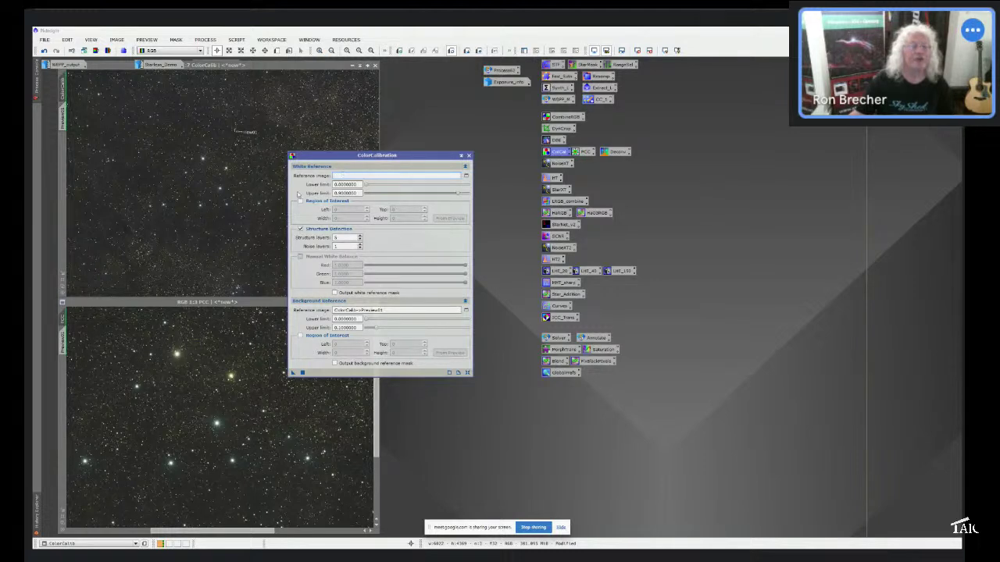
click(336, 293)
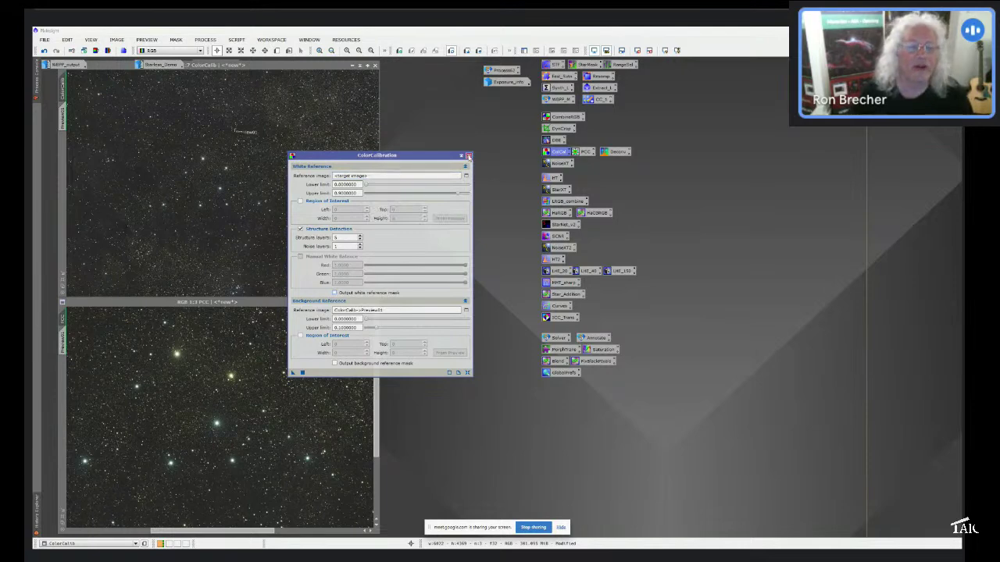
click(469, 155)
Open the saved PhotometricColorCalibration process and move its window clear of the images to review the settings.
click(584, 152)
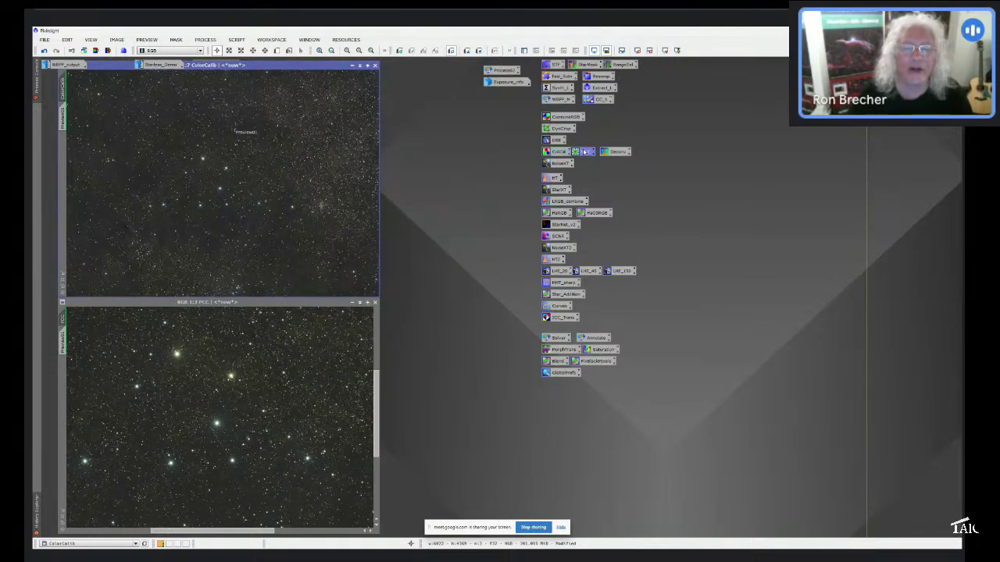
double_click(584, 152)
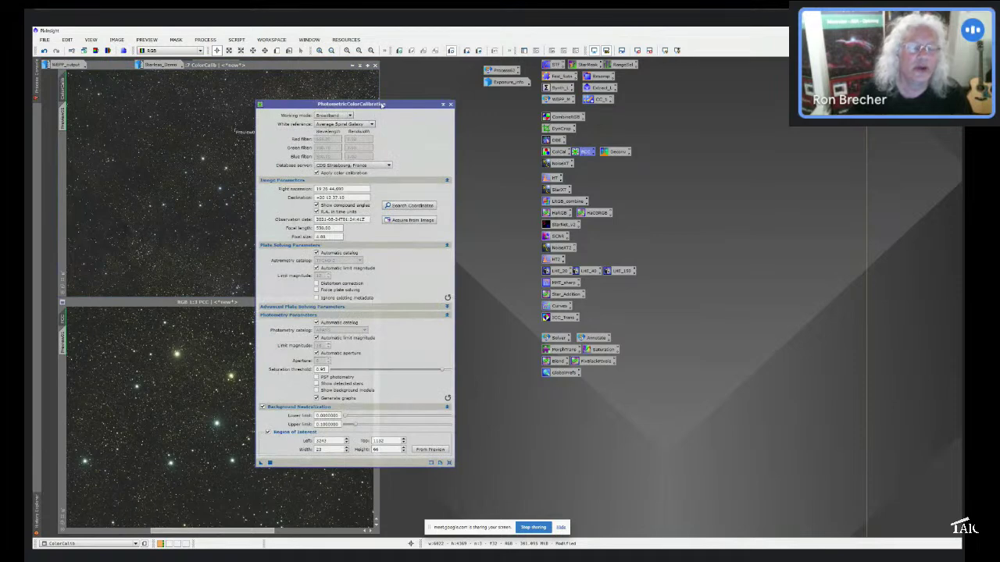
drag(382, 104, 456, 102)
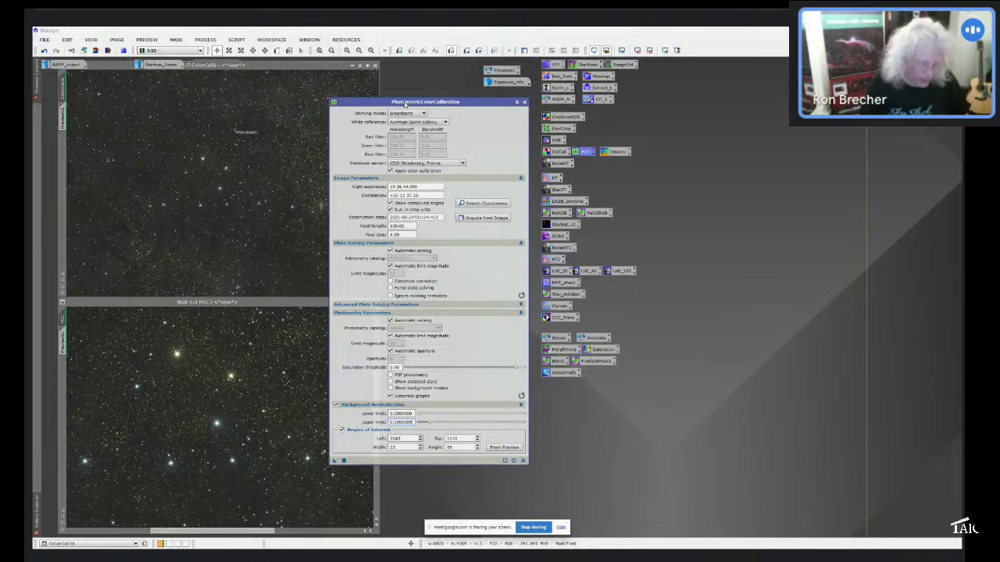
Capture the PhotometricColorCalibration window, paste it into the workspace as a new image, and show it fully at 1:1 beside the process icons.
key(super+shift+s)
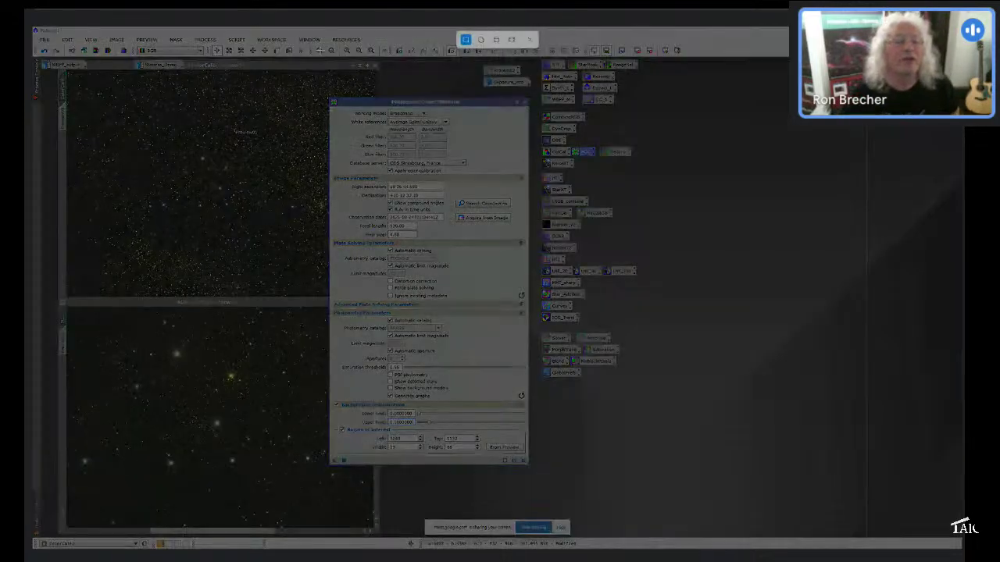
drag(331, 97, 528, 463)
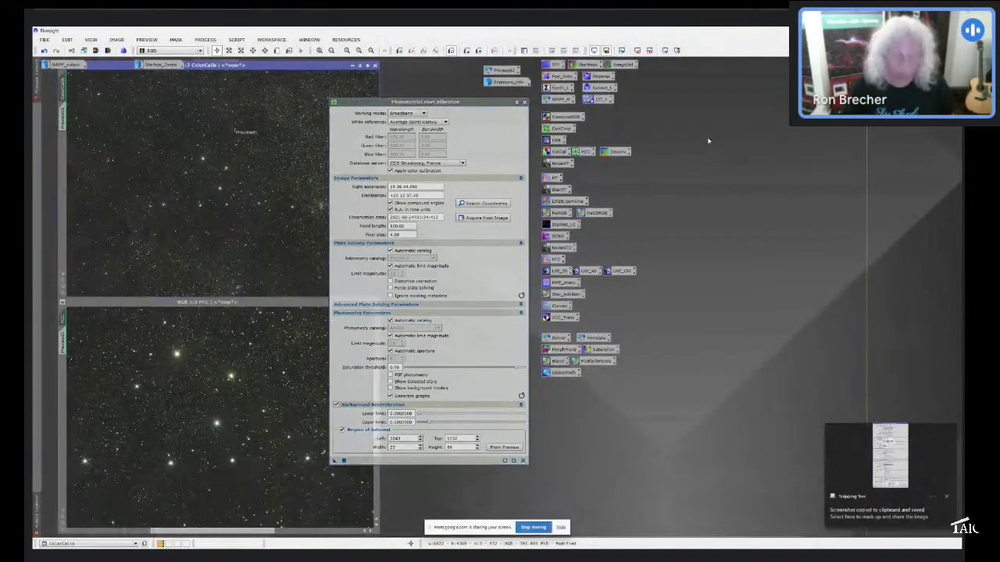
key(ctrl+shift+v)
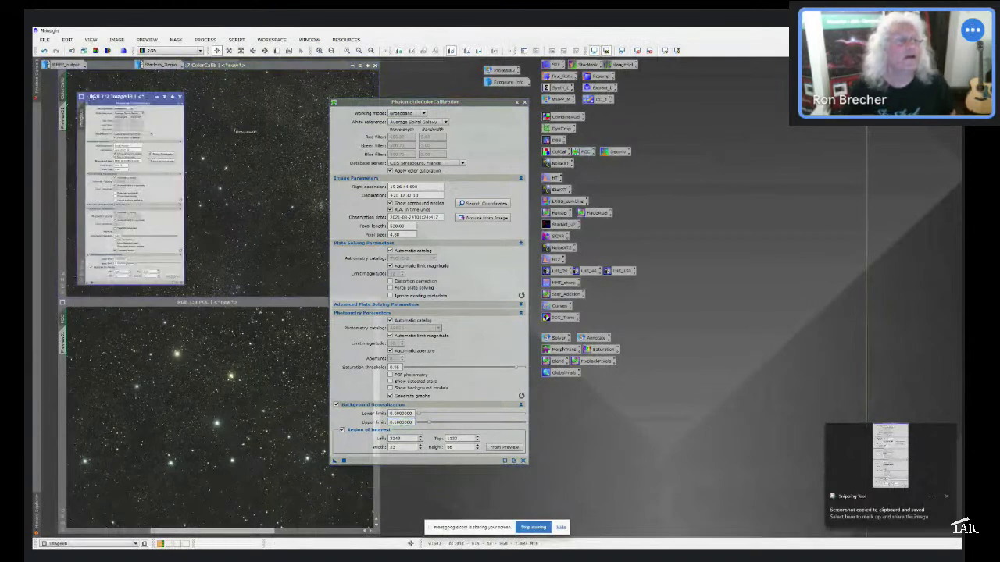
drag(111, 96, 711, 83)
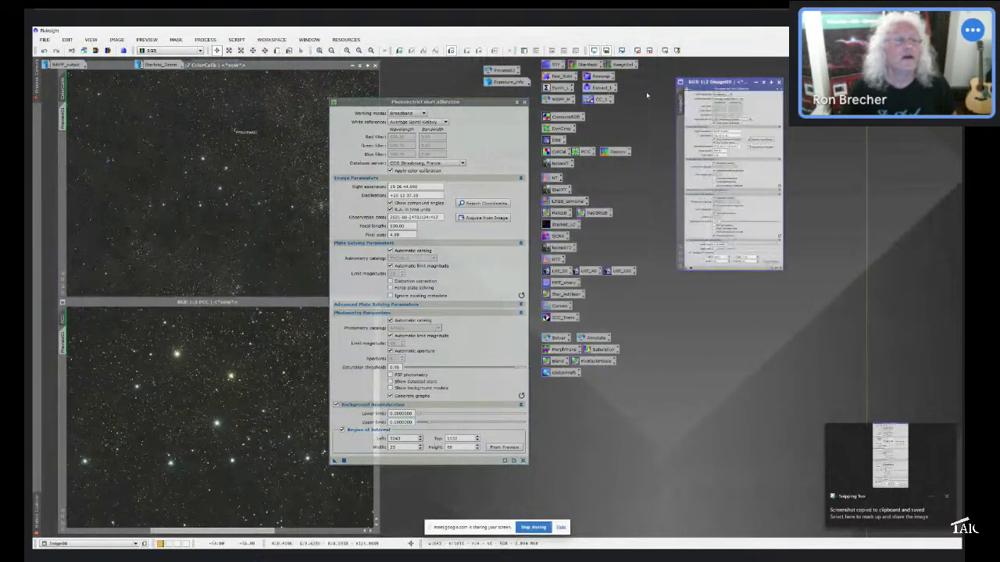
click(347, 51)
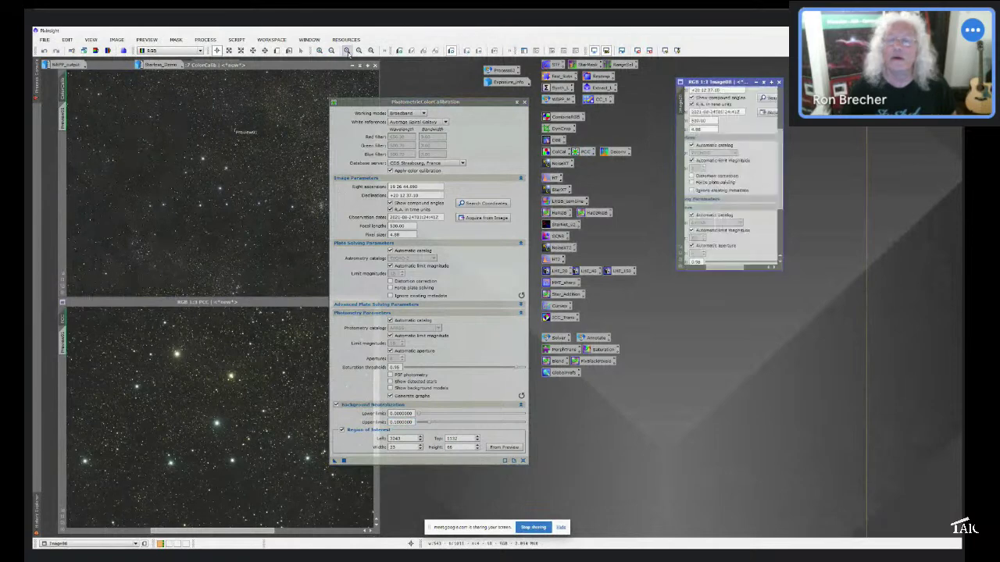
click(681, 247)
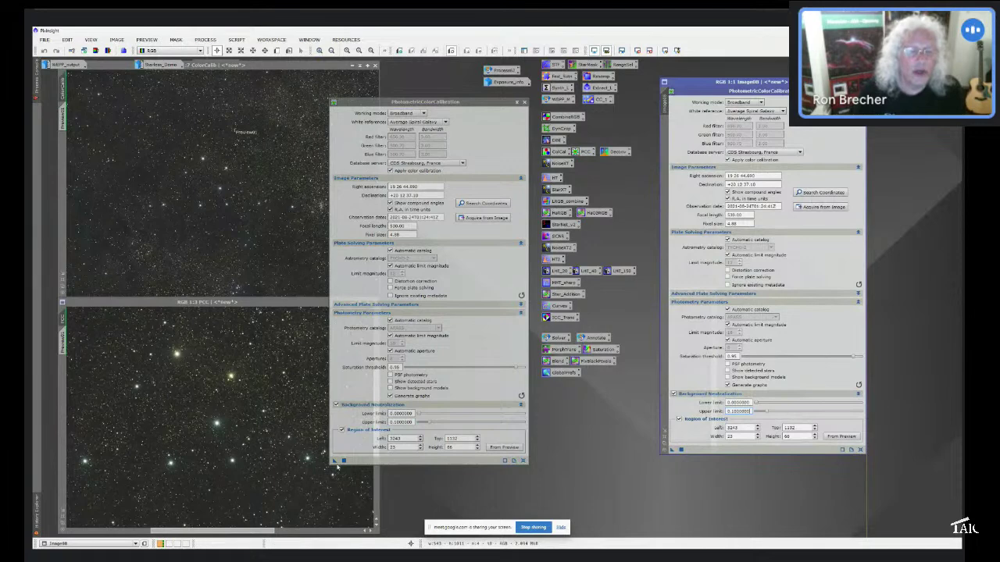
Apply PhotometricColorCalibration to the PCC image with the Average Spiral Galaxy white reference, and move the White Balance Functions window off the process window.
drag(334, 462, 167, 431)
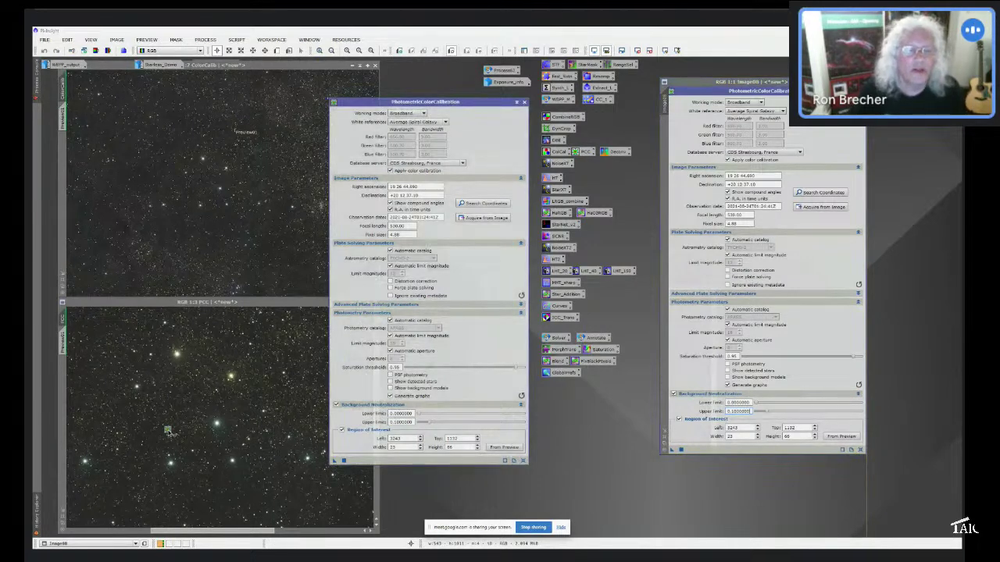
drag(167, 431, 168, 429)
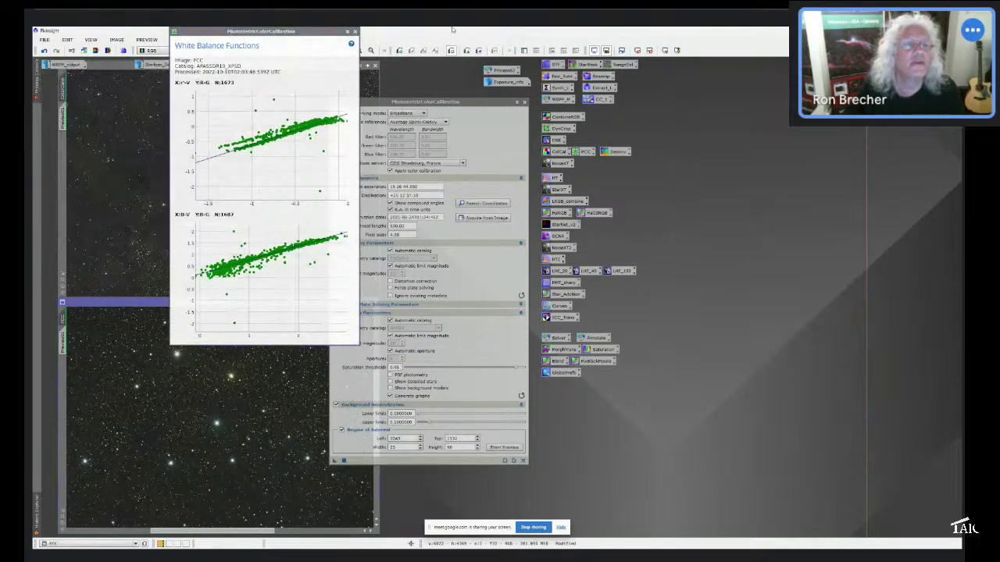
drag(300, 35, 203, 55)
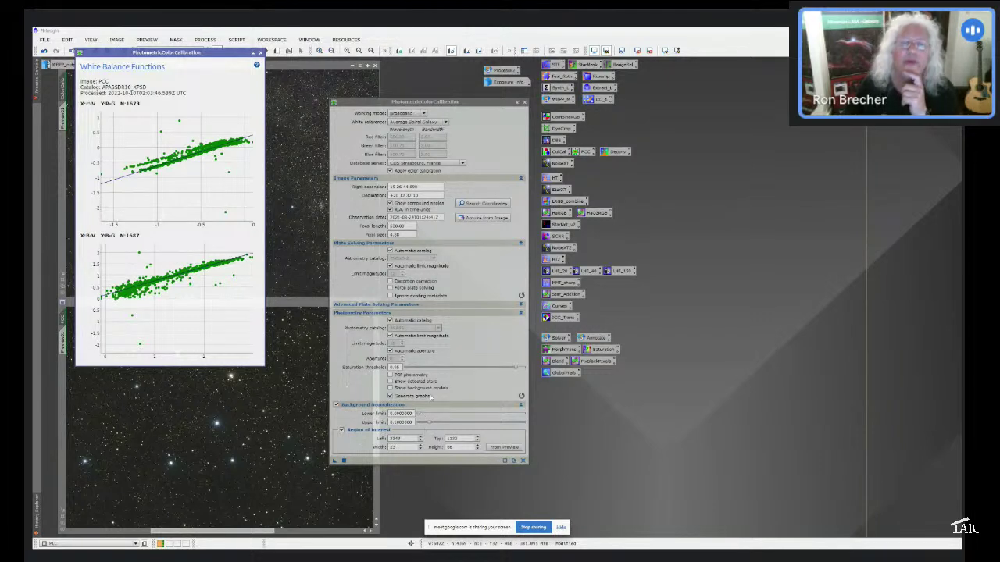
Reopen the saved ColorCalibration process to check its reference settings, and close it.
click(555, 153)
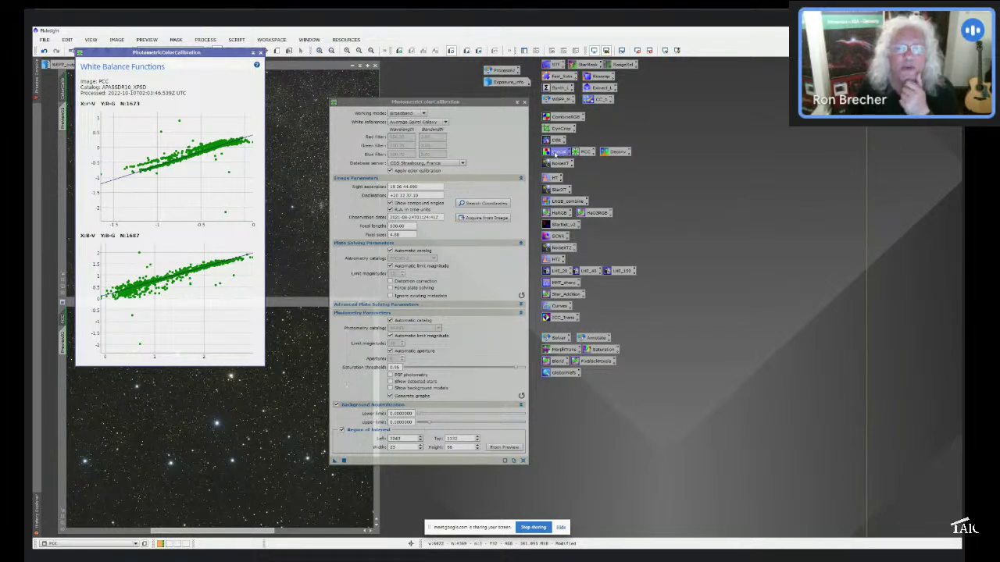
double_click(555, 153)
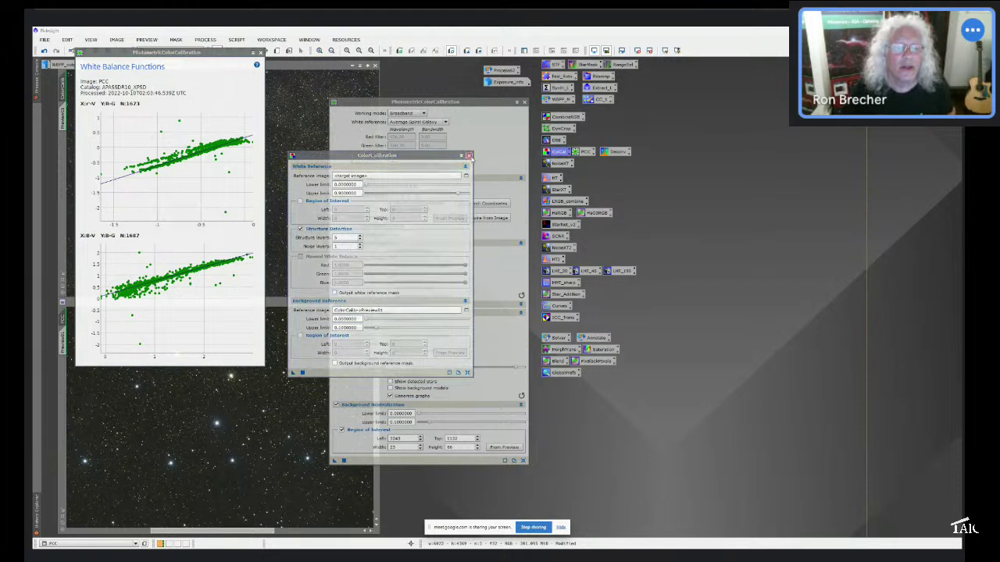
click(468, 157)
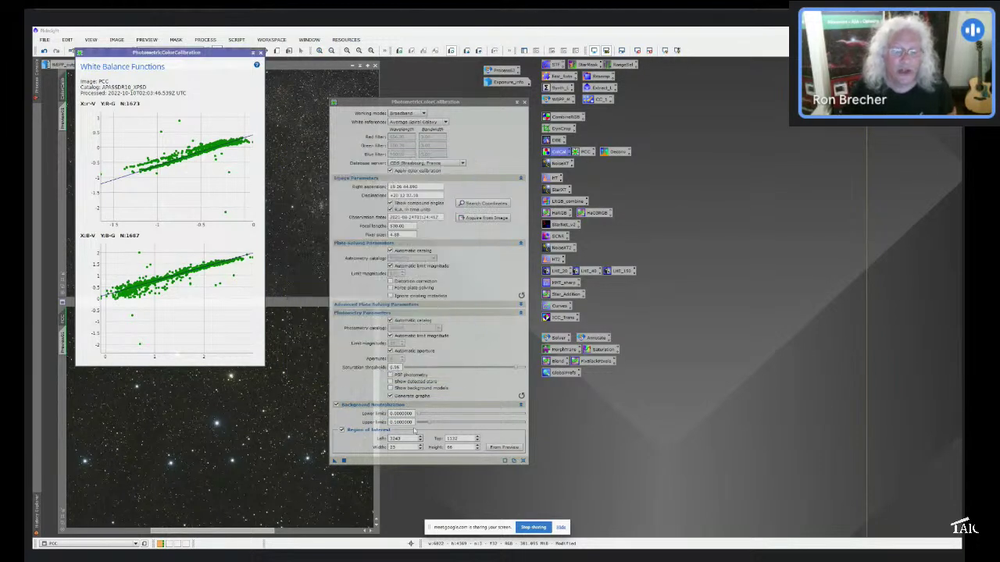
Take PhotometricColorCalibration's background neutralization region of interest from the PCC image's Preview01.
click(504, 449)
click(458, 287)
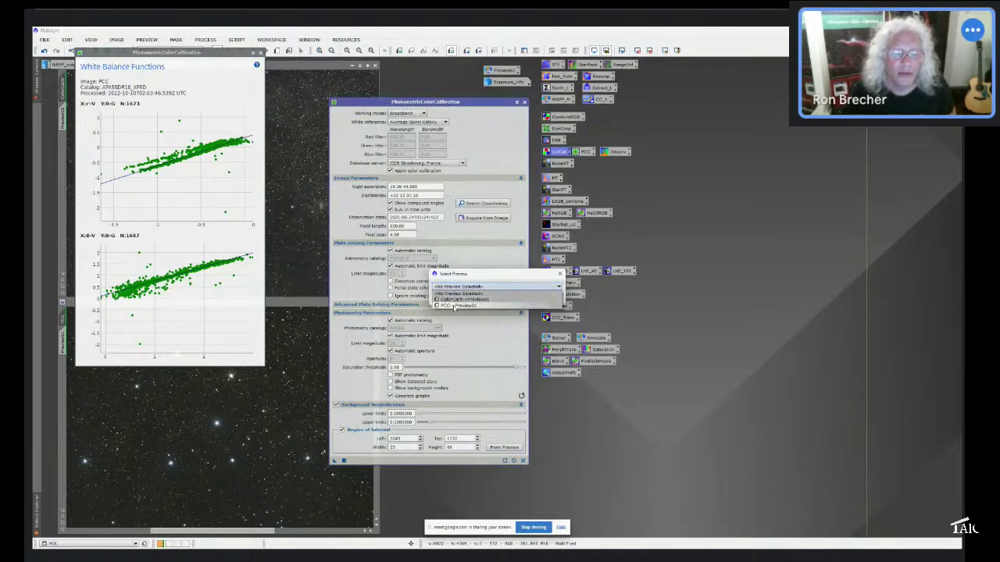
click(454, 305)
click(515, 301)
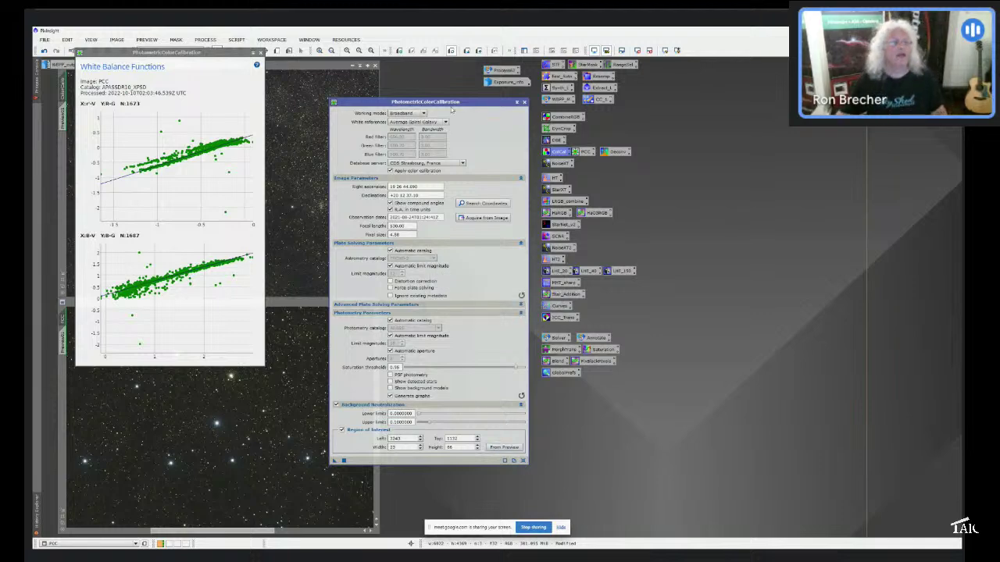
Examine the White Balance Functions graphs, highlighting their axis labels and star counts, and read the explanatory help text.
drag(193, 52, 374, 125)
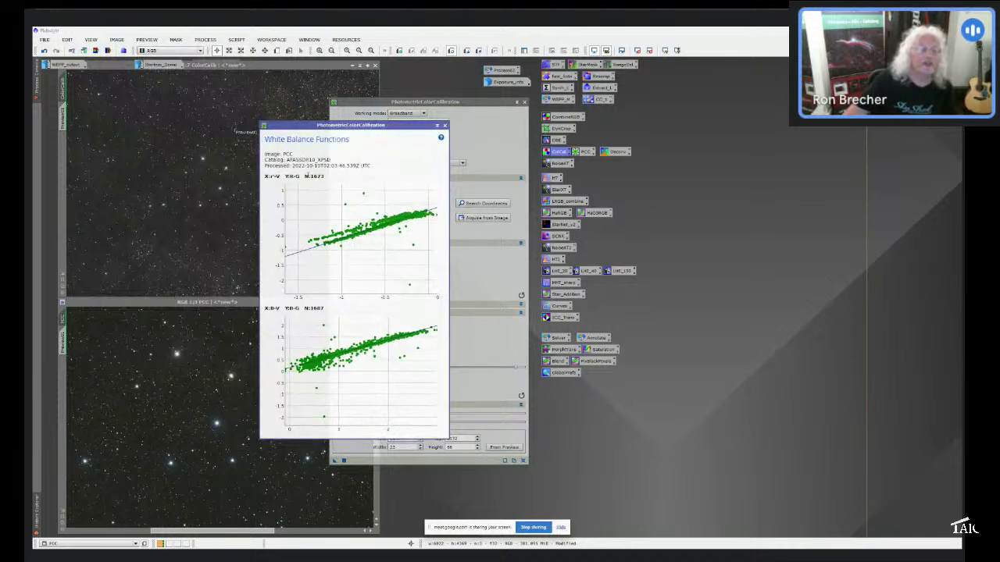
drag(307, 177, 339, 179)
drag(290, 177, 306, 177)
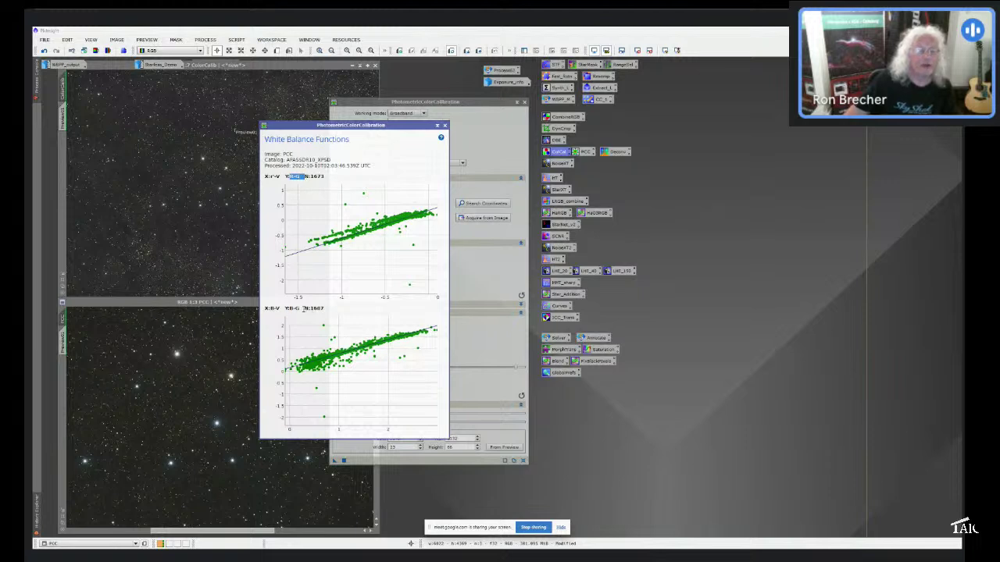
drag(304, 309, 338, 307)
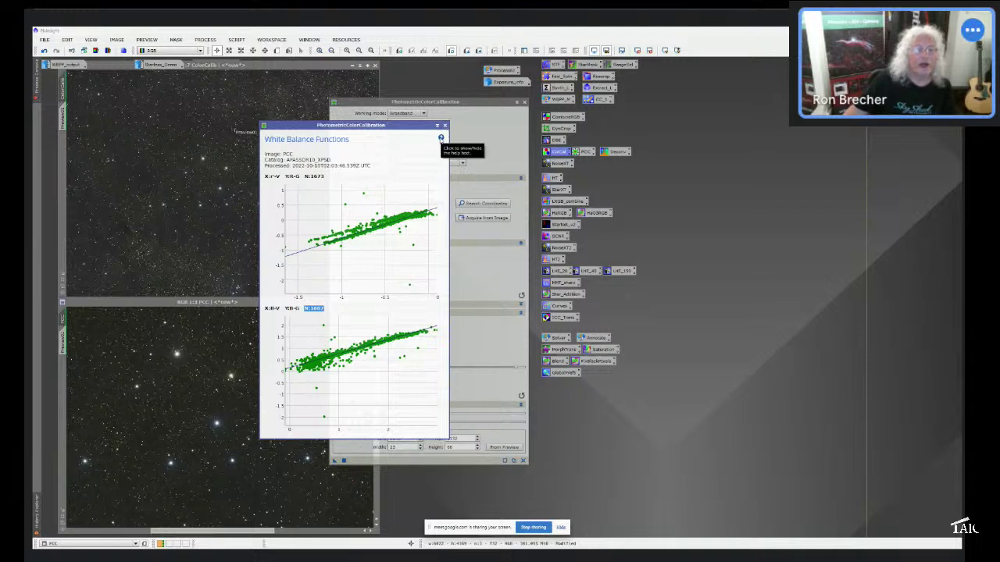
click(441, 139)
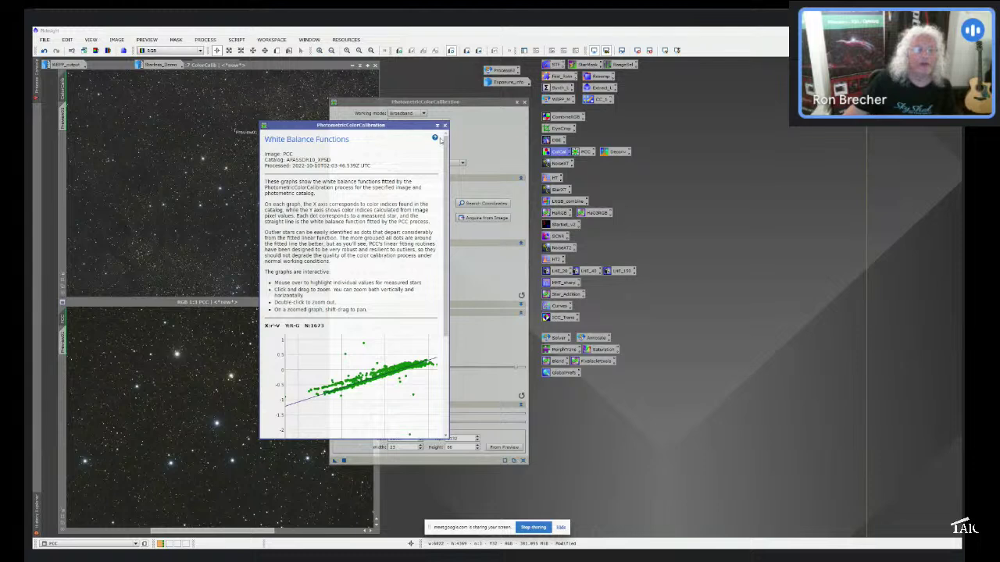
click(434, 138)
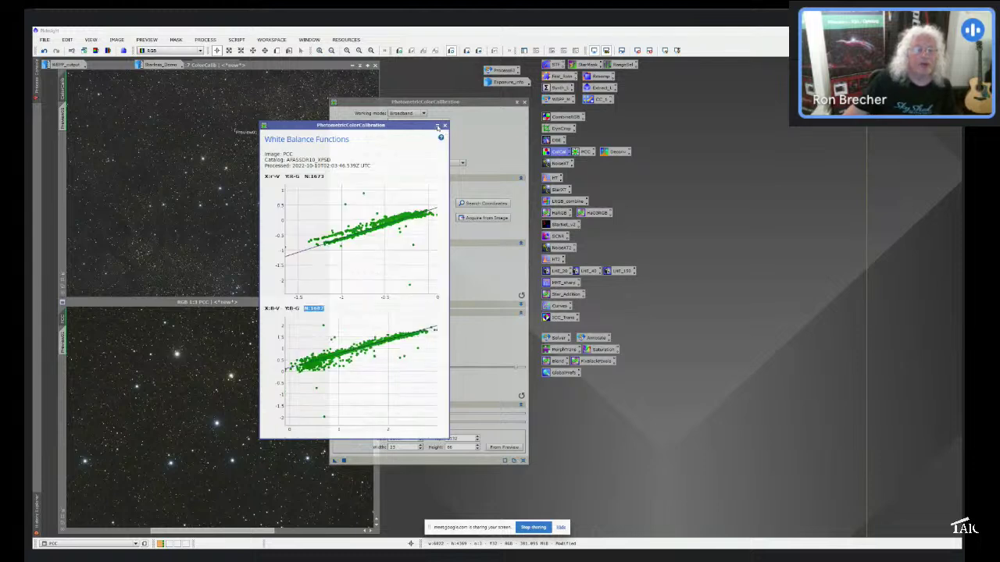
Collapse and move the White Balance Functions window, and close both it and the PhotometricColorCalibration process.
click(437, 125)
drag(344, 284, 396, 75)
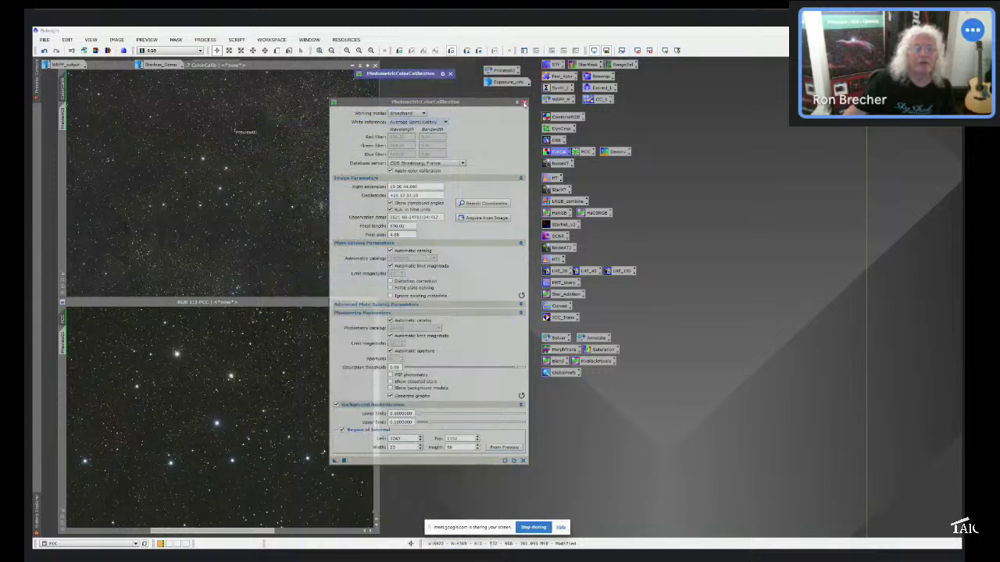
click(524, 102)
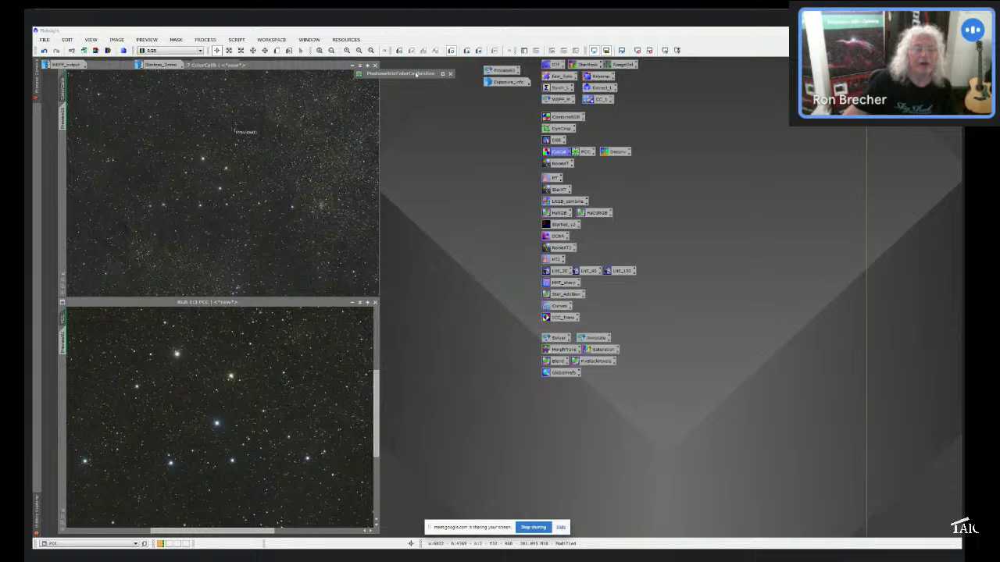
drag(406, 75, 480, 102)
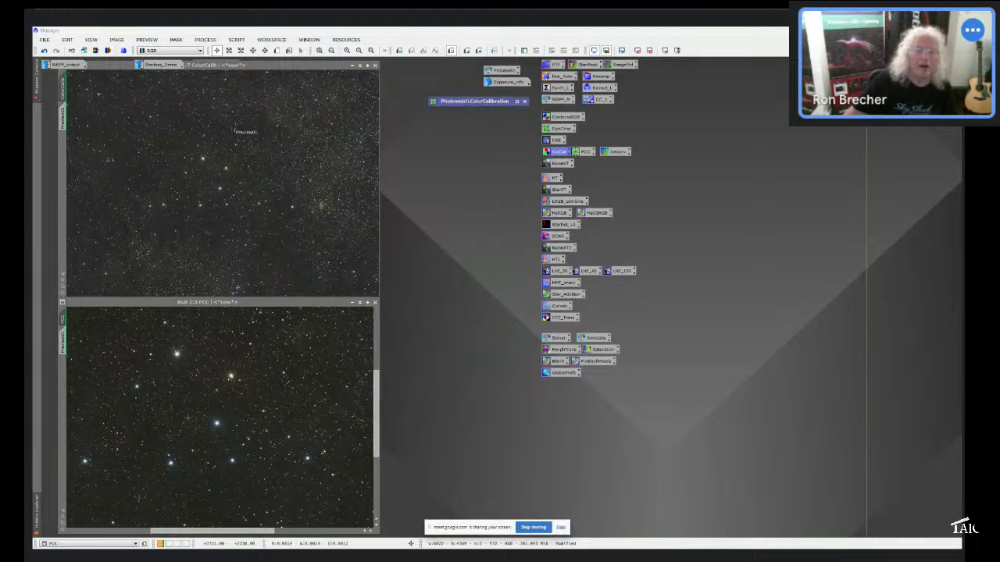
click(524, 102)
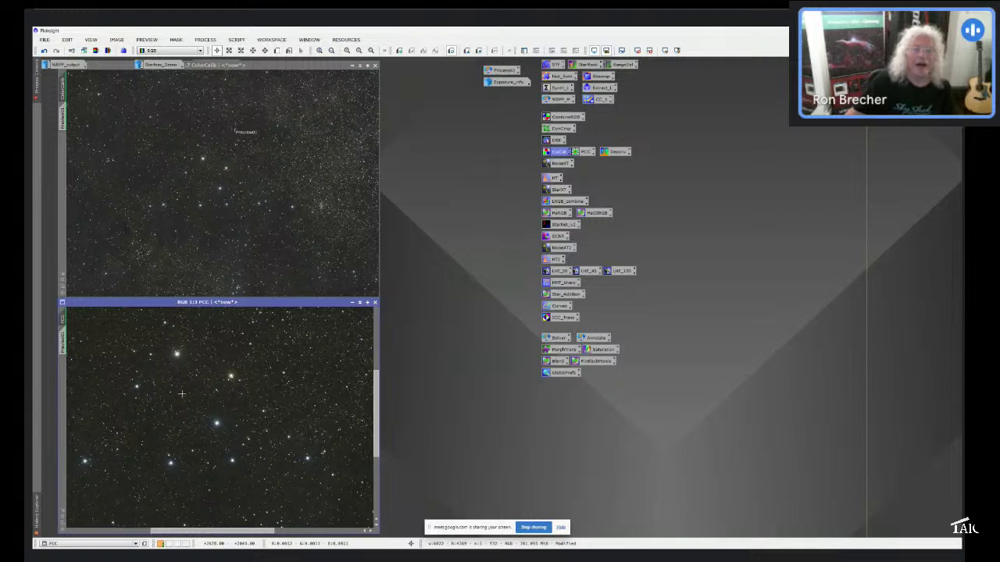
Recompute the PCC image's auto stretch with ScreenTransferFunction, bring the ColorCalib image to the same 1:3 star field for comparison, and close the process.
click(554, 66)
double_click(556, 68)
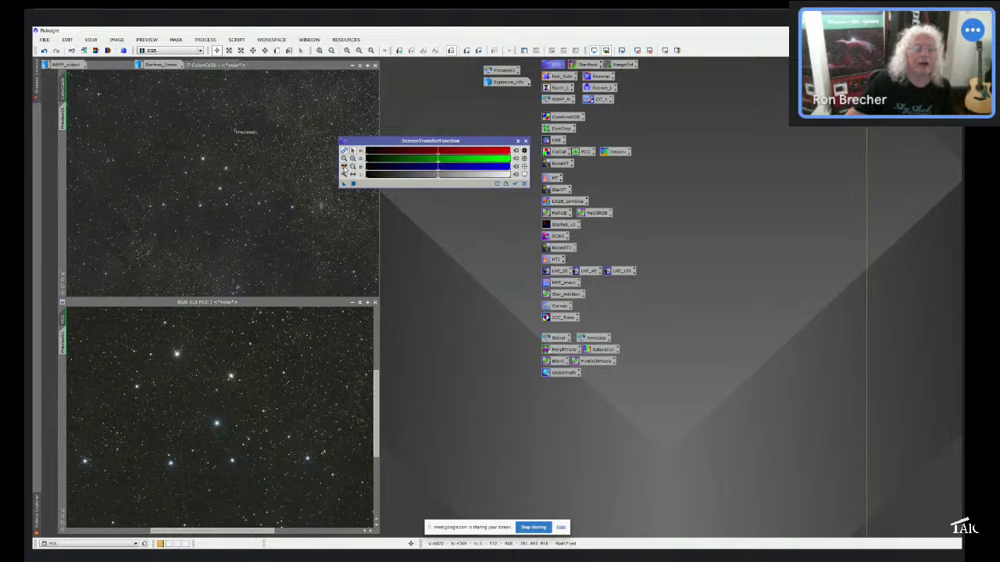
click(343, 167)
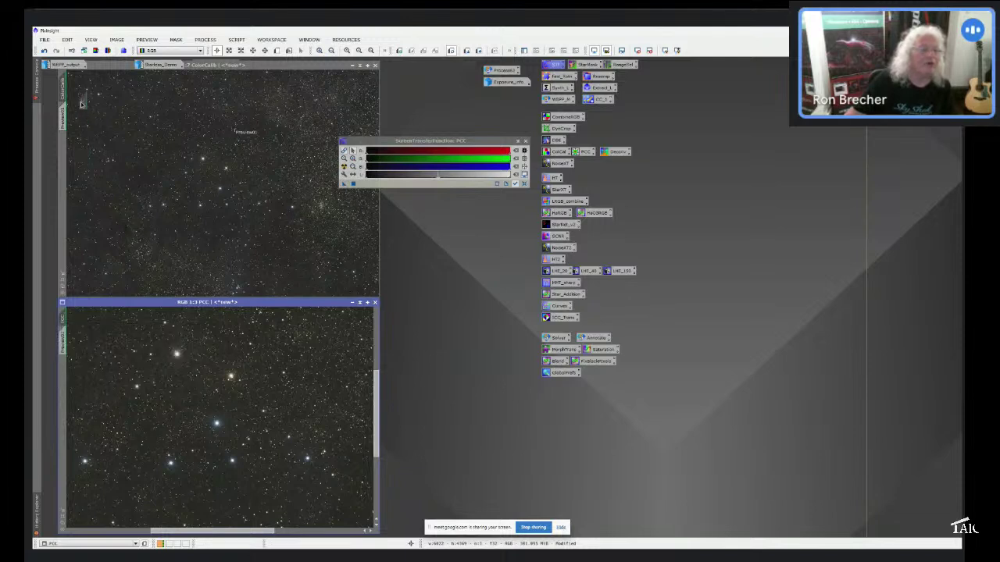
click(63, 118)
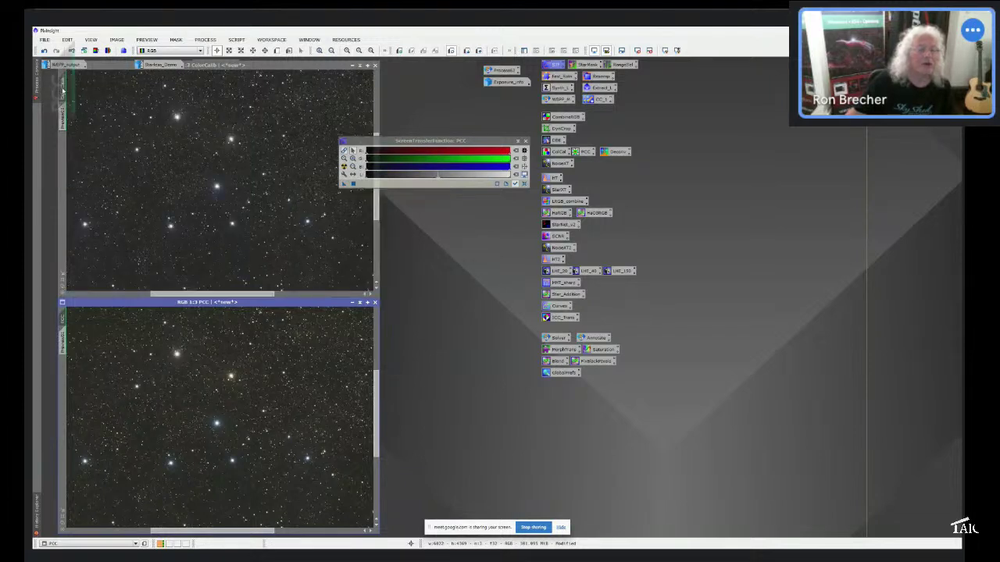
click(525, 141)
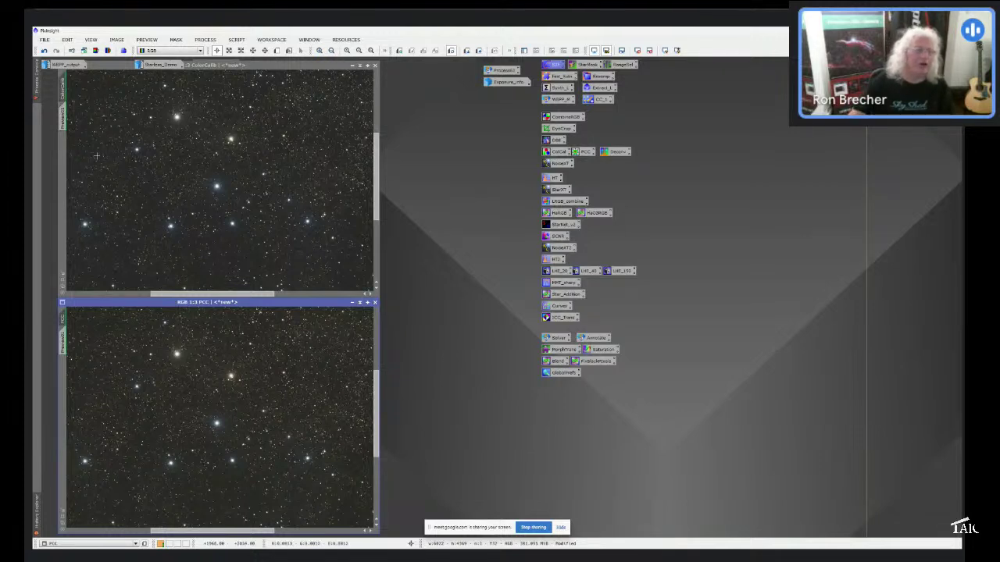
Show the ColorCalib and PCC images in full at 1:4 in enlarged windows to compare their colours.
key(ctrl+shift+z)
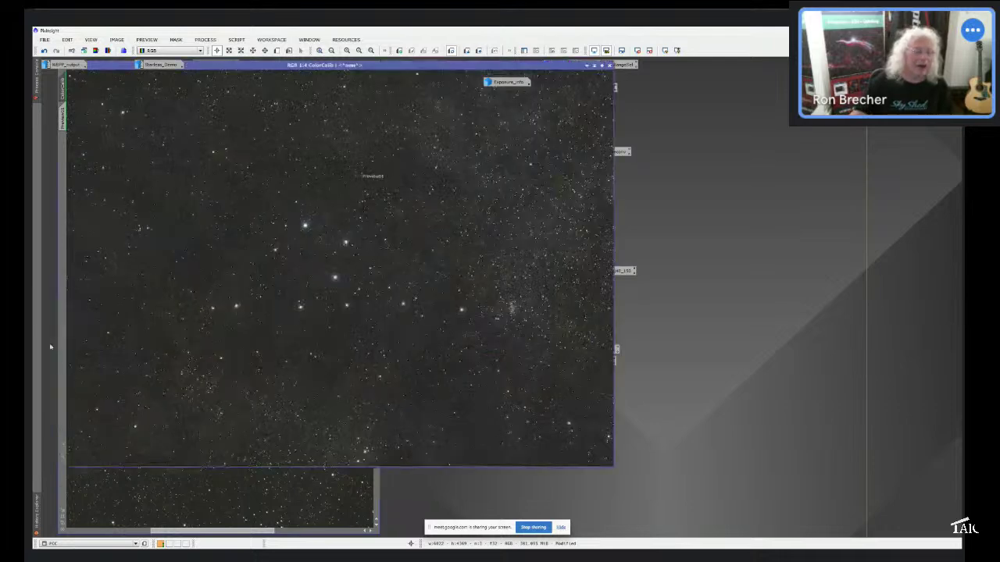
click(67, 359)
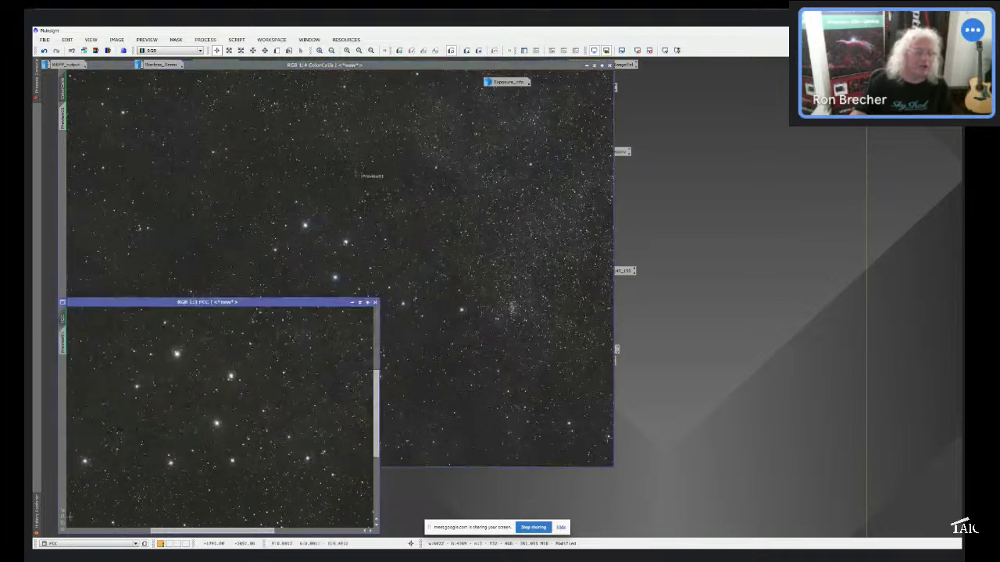
key(ctrl+shift+z)
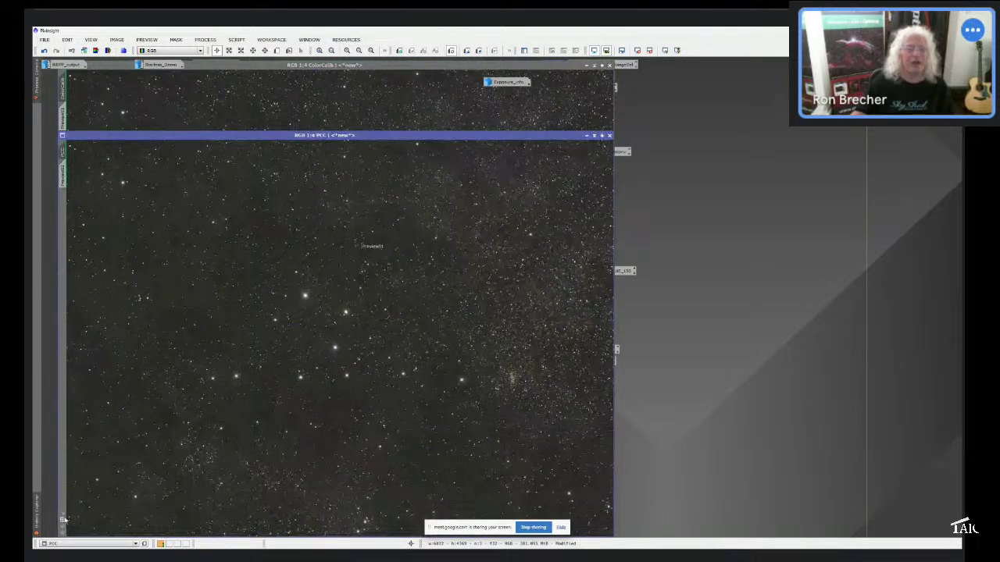
Minimize the PCC and ColorCalib images to end the comparison.
key(ctrl+z)
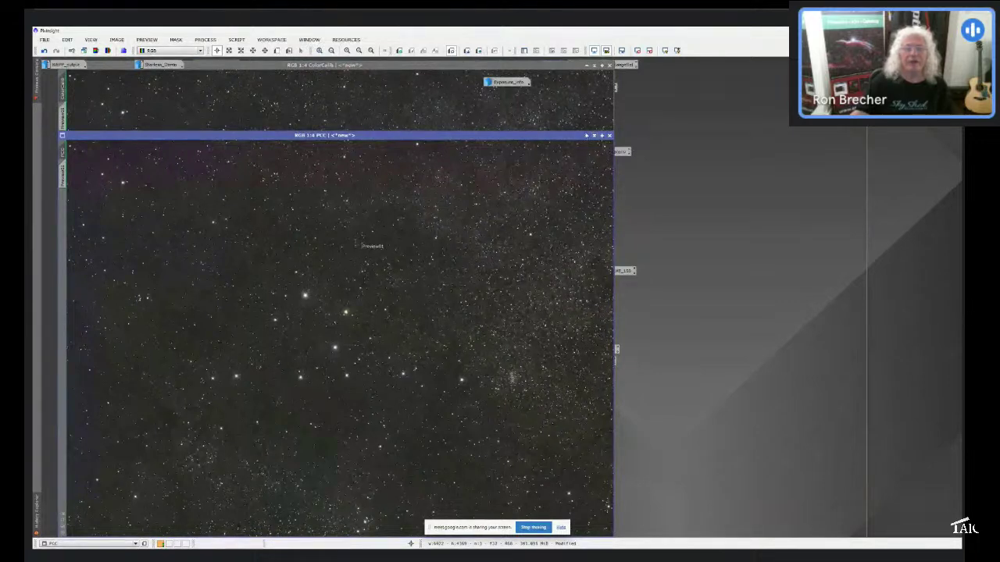
click(587, 135)
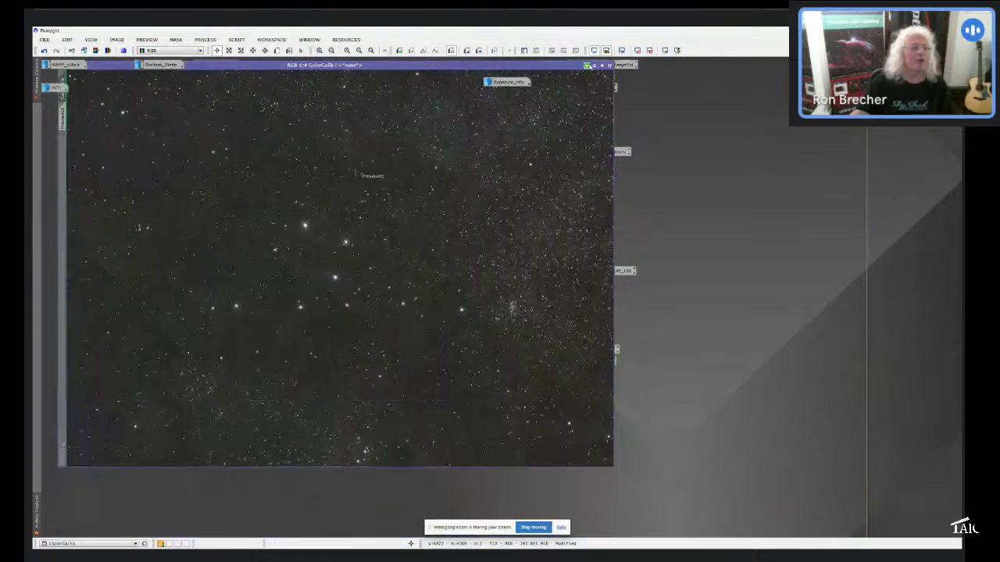
click(587, 64)
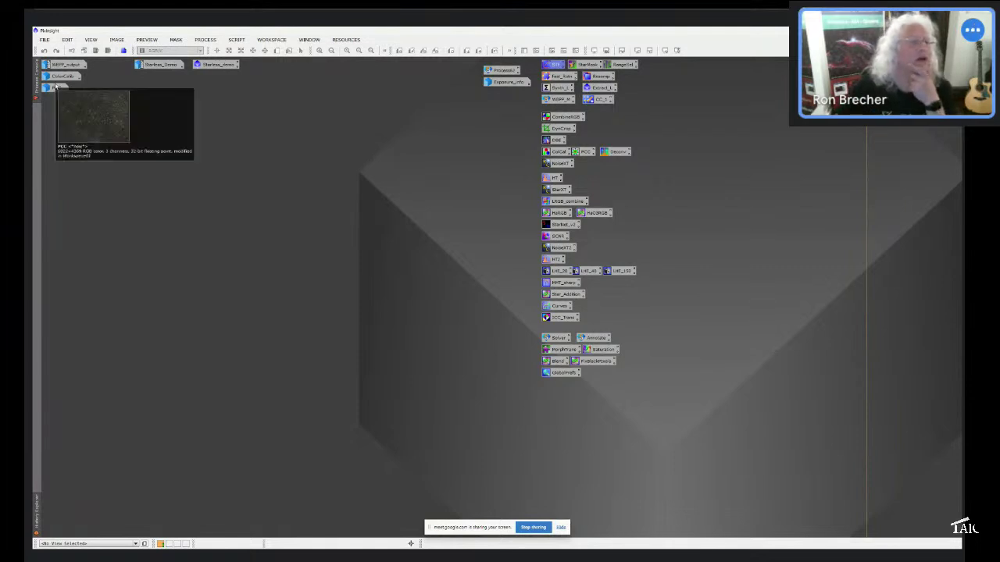
Extract a preview of about 3324 × 2676 pixels around the PCC image's central stars as a separate image, and minimize the original.
double_click(58, 88)
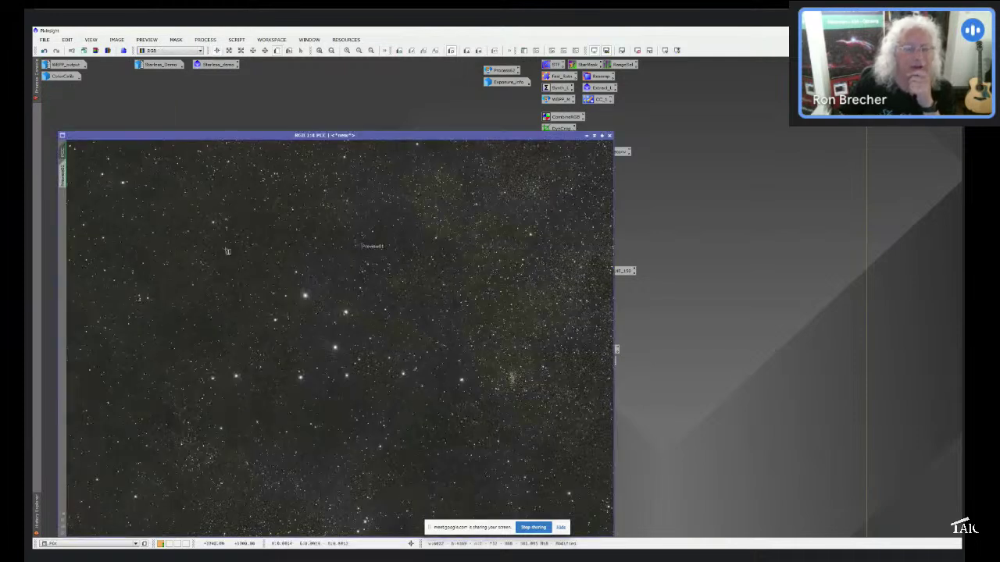
drag(190, 206, 495, 451)
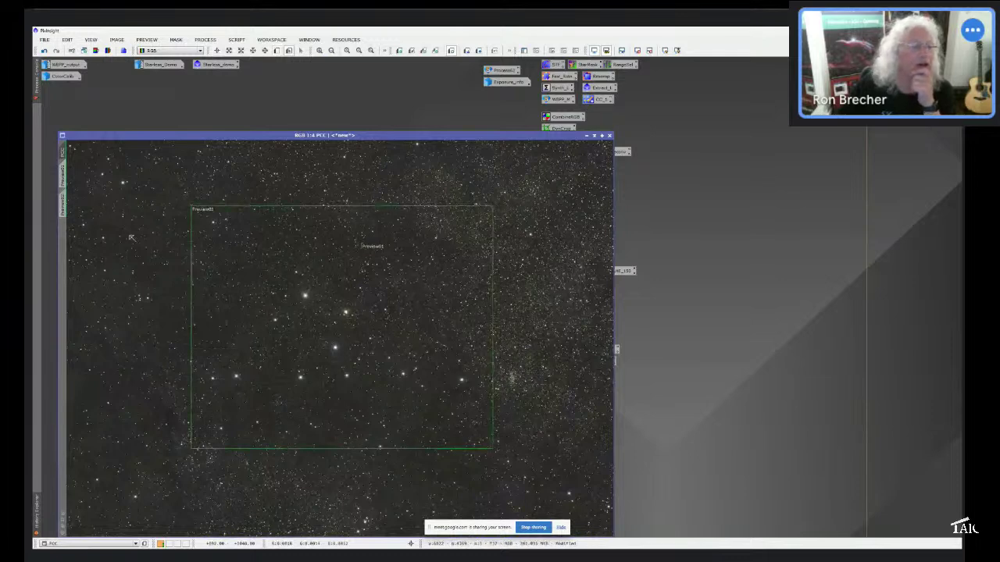
click(65, 201)
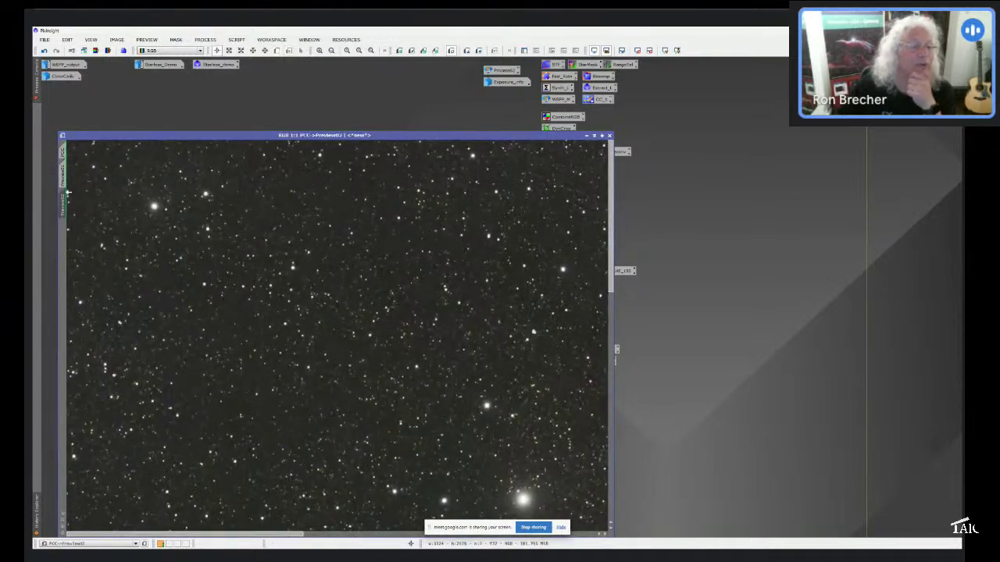
drag(65, 201, 98, 117)
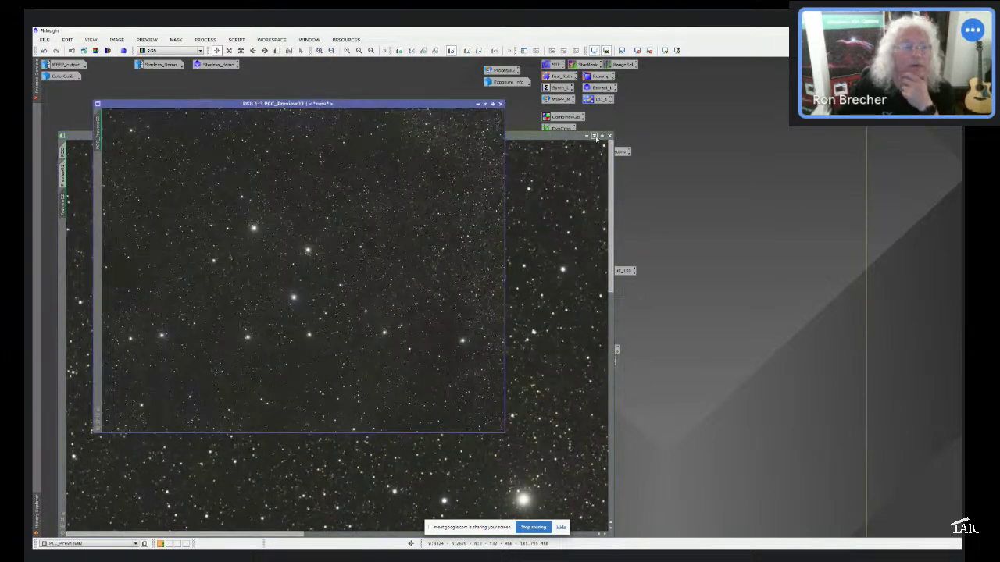
click(594, 136)
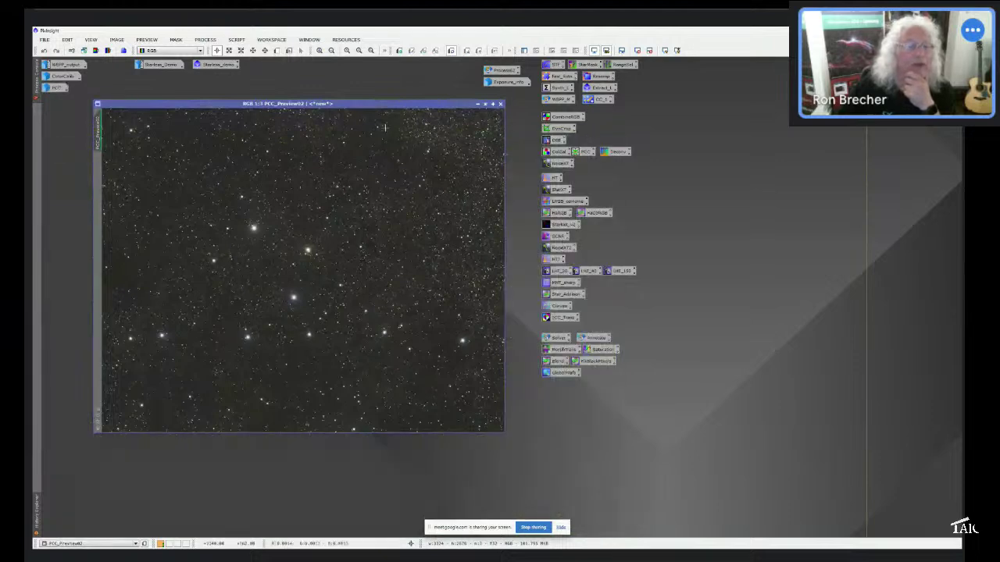
Inspect the noise in the extracted image up close, open the NoiseXTerminator process and view its AI file selection, leaving it unchanged.
scroll(255, 272, up, 4)
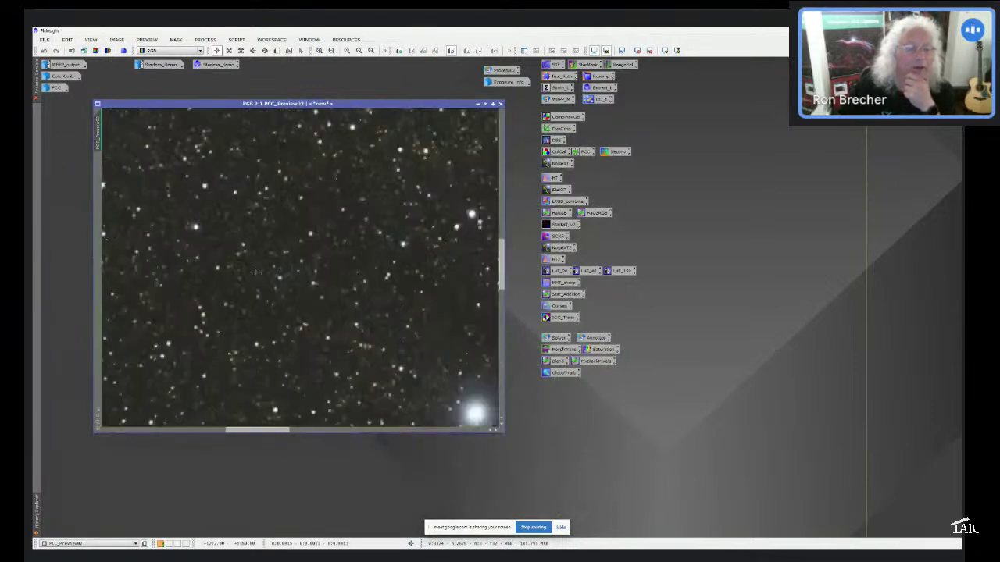
scroll(255, 272, up, 4)
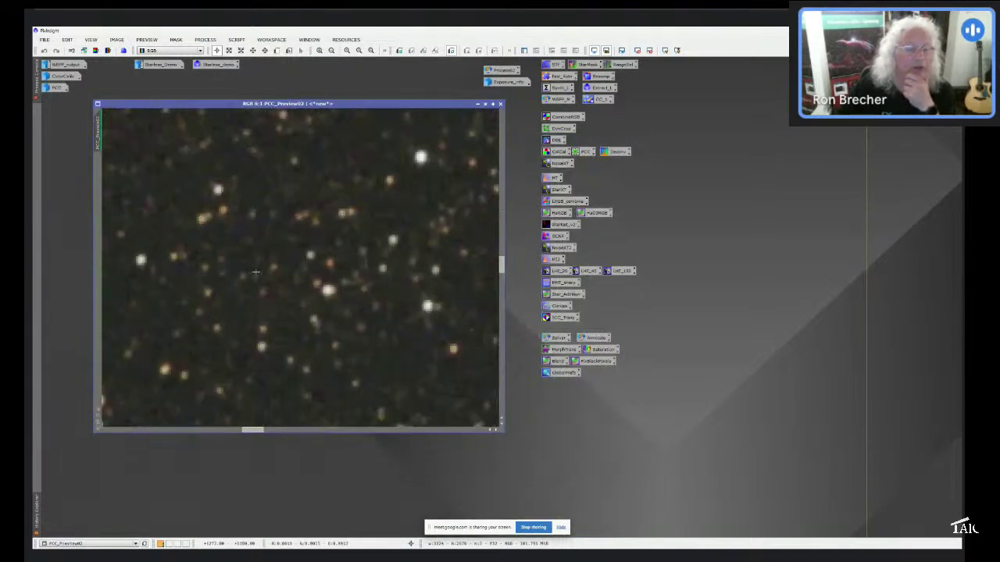
scroll(255, 272, down, 3)
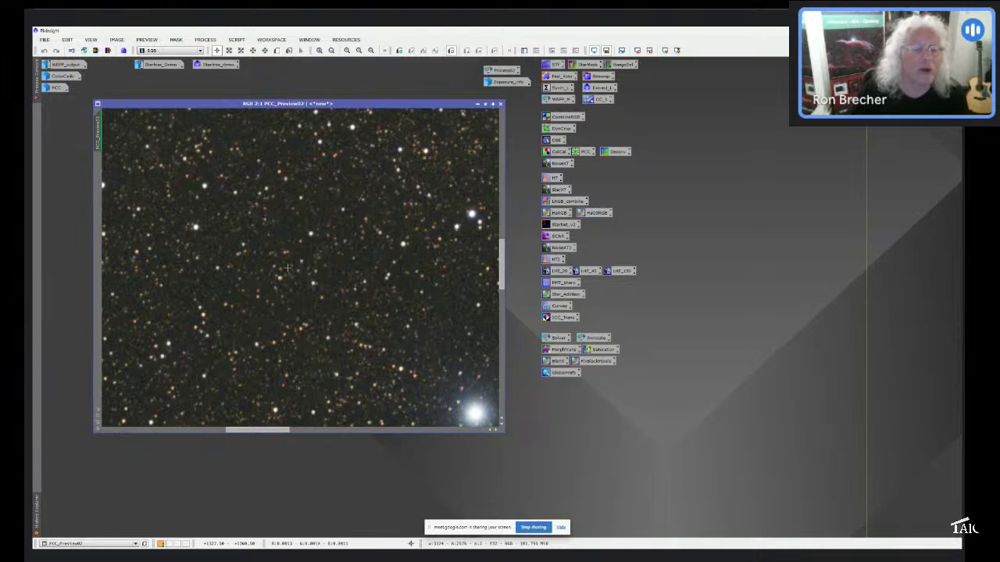
scroll(287, 267, up, 2)
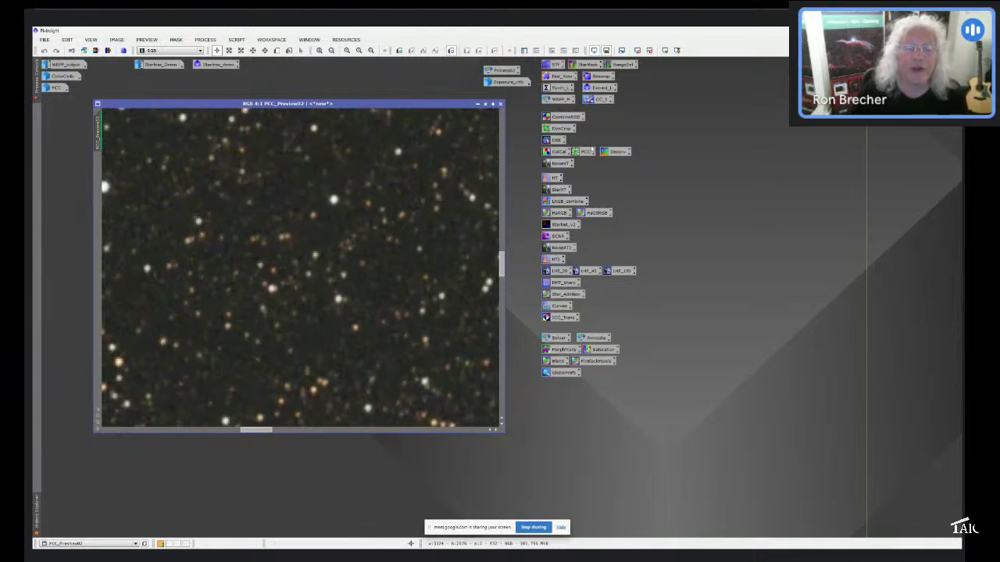
double_click(553, 164)
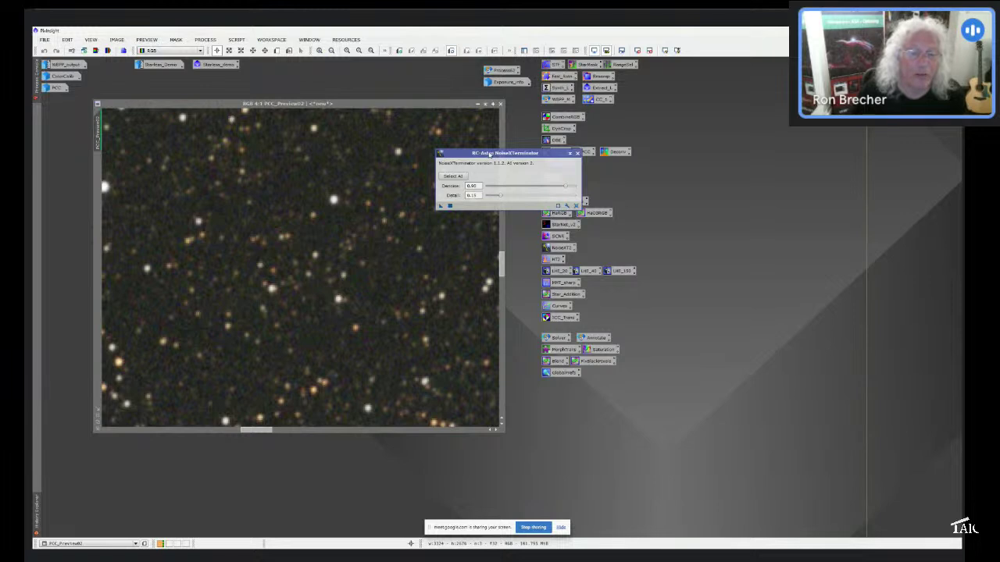
click(454, 176)
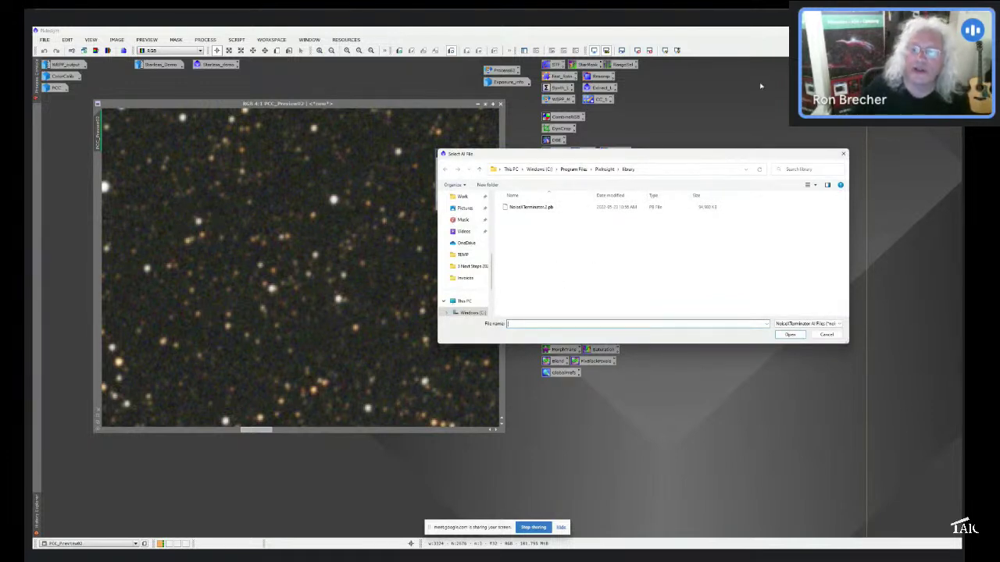
click(836, 338)
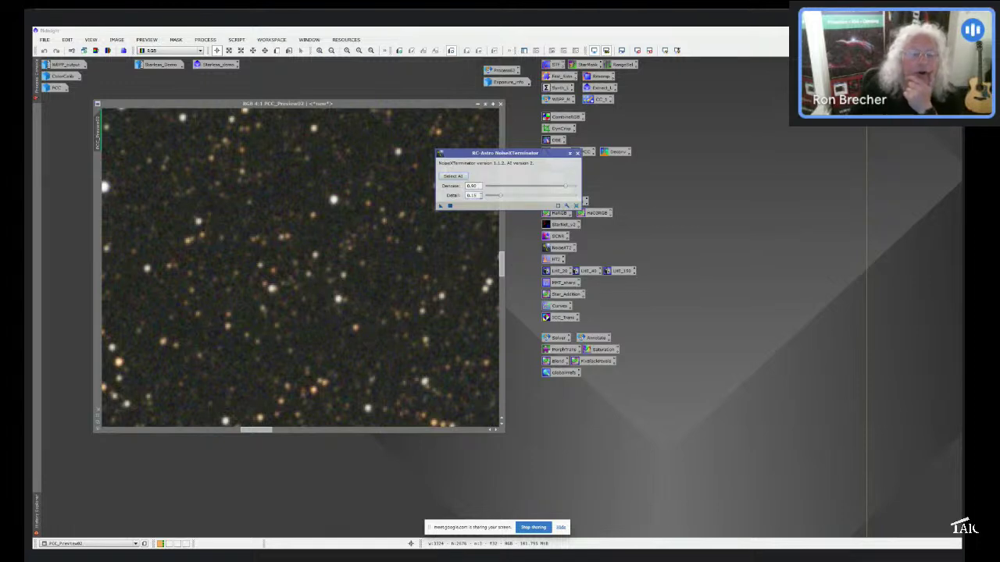
double_click(472, 195)
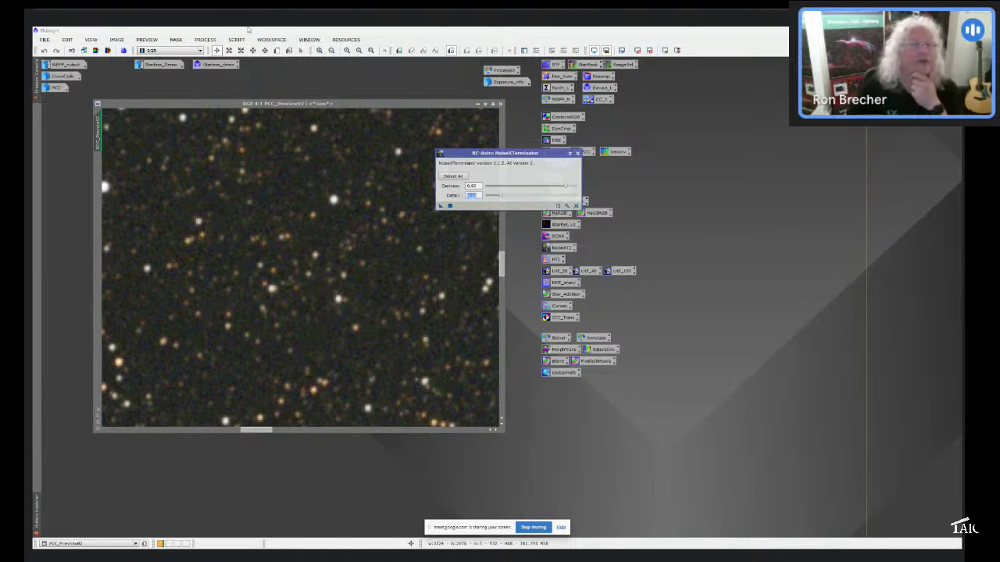
Create a preview of about 155 × 123 pixels on the extracted image and try to run NoiseXTerminator on it.
click(276, 50)
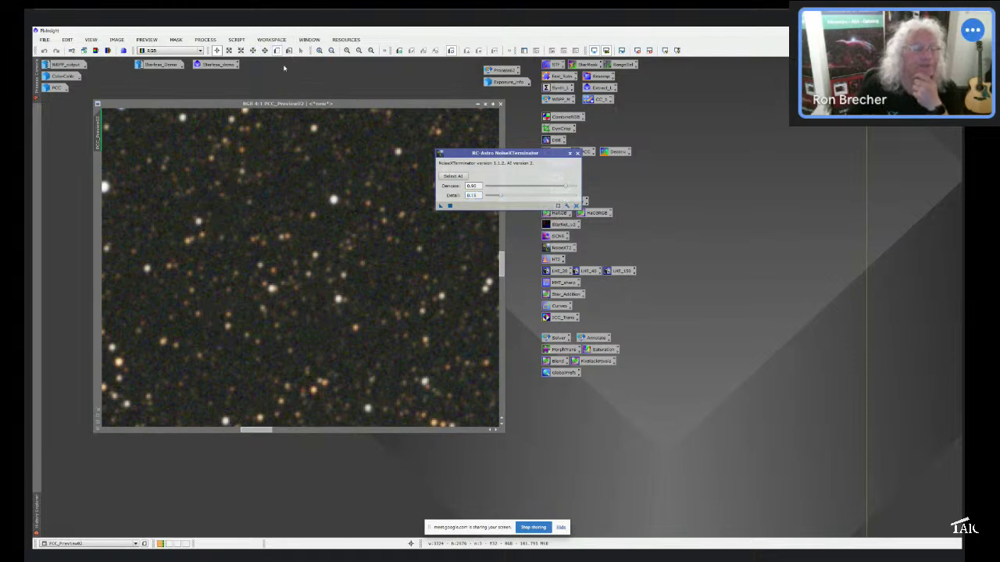
drag(115, 148, 340, 327)
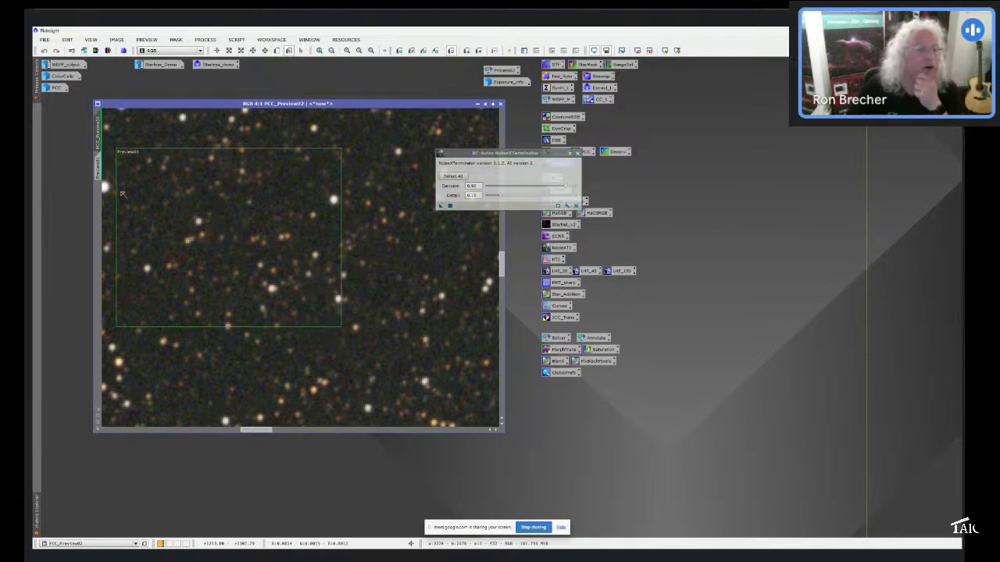
click(98, 164)
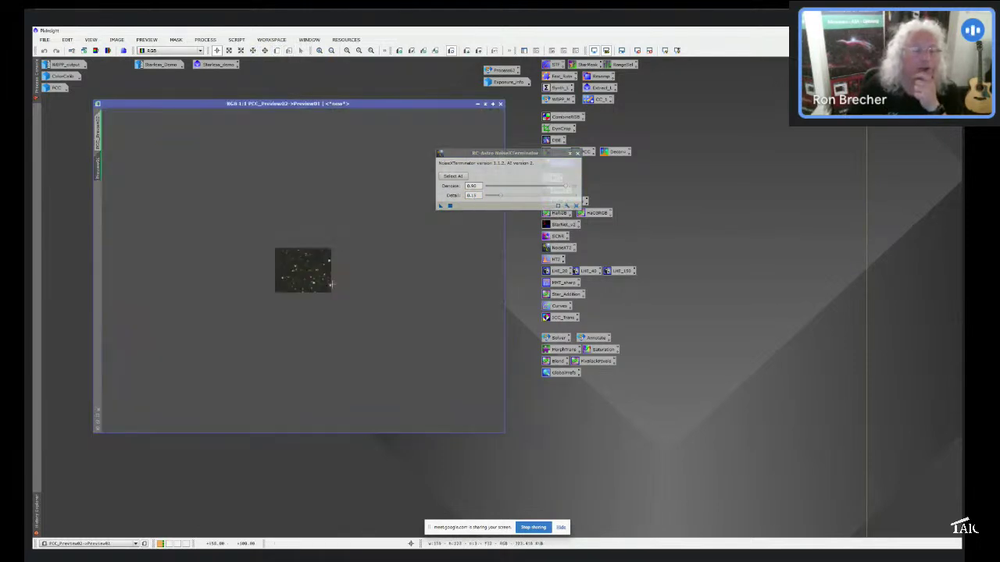
scroll(331, 285, up, 3)
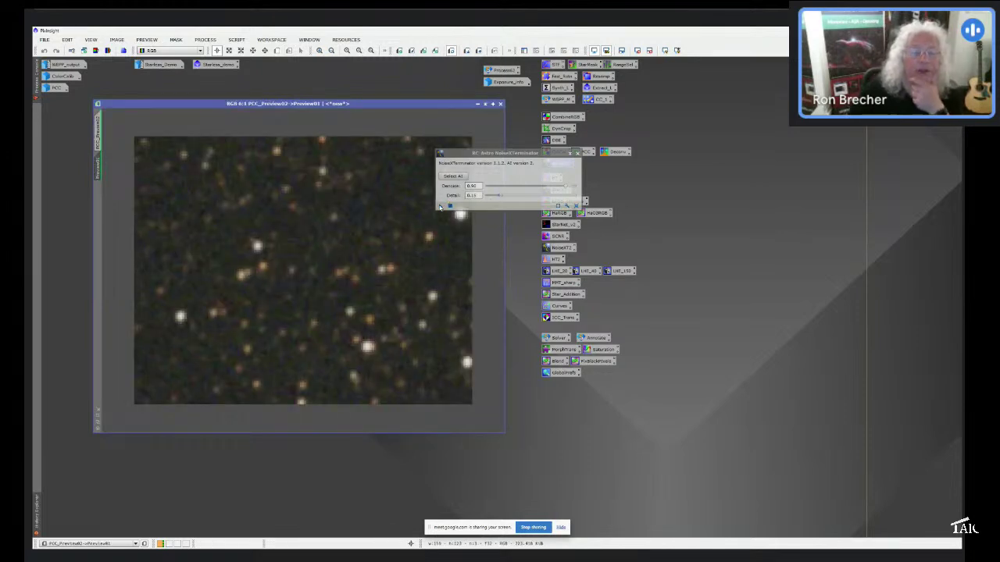
click(448, 205)
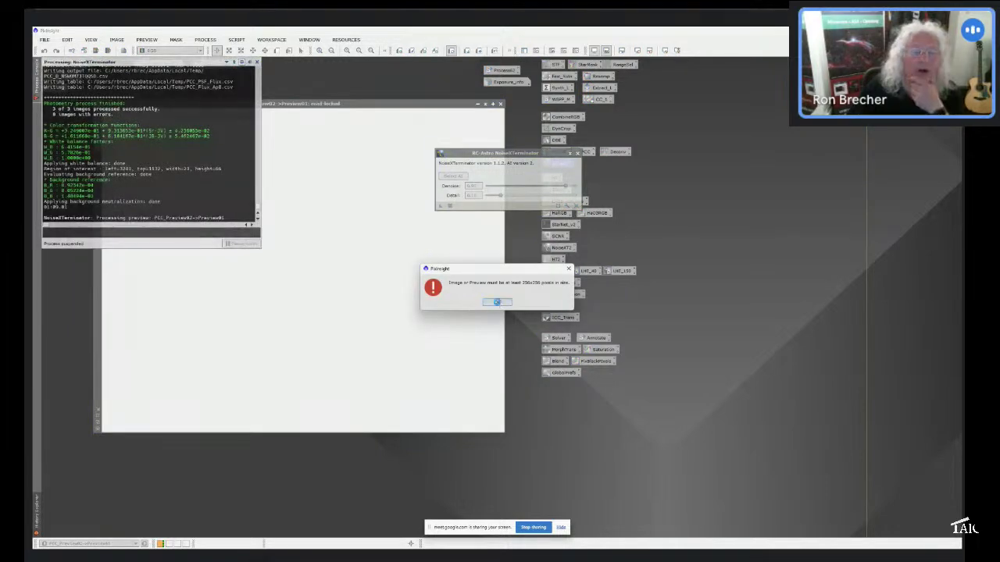
click(497, 303)
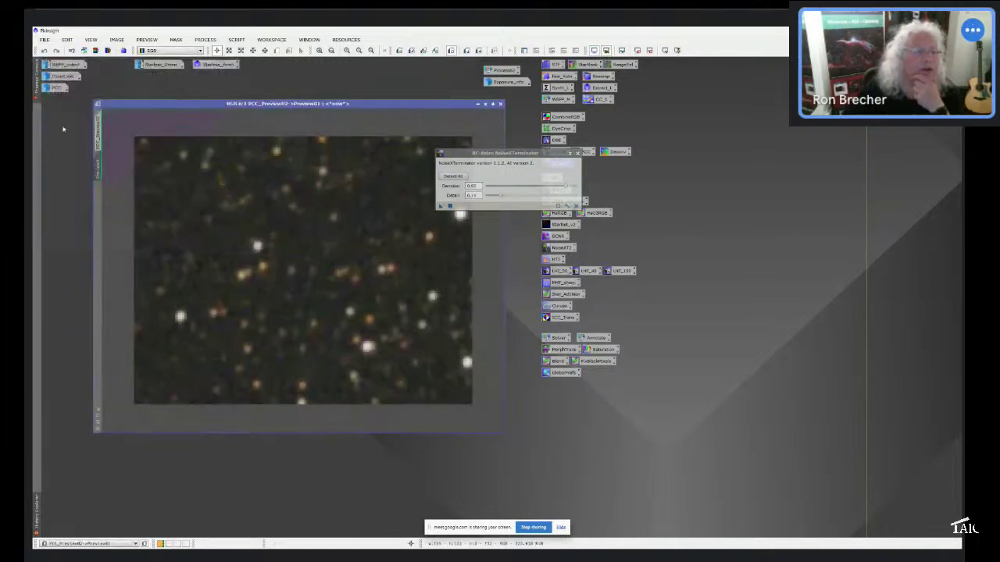
Enlarge the extracted image's preview to about 278 × 264 pixels and show it.
click(98, 124)
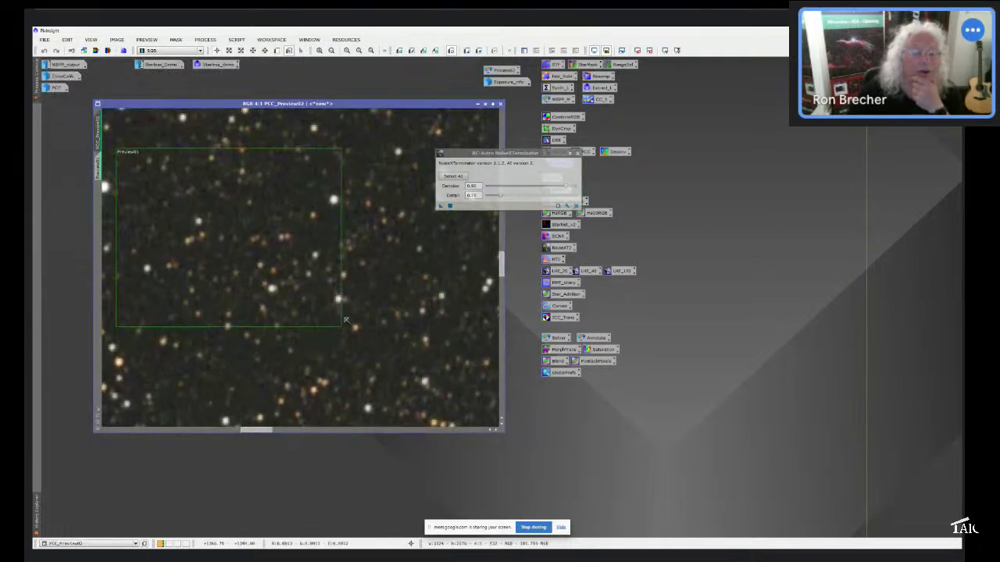
drag(341, 327, 341, 327)
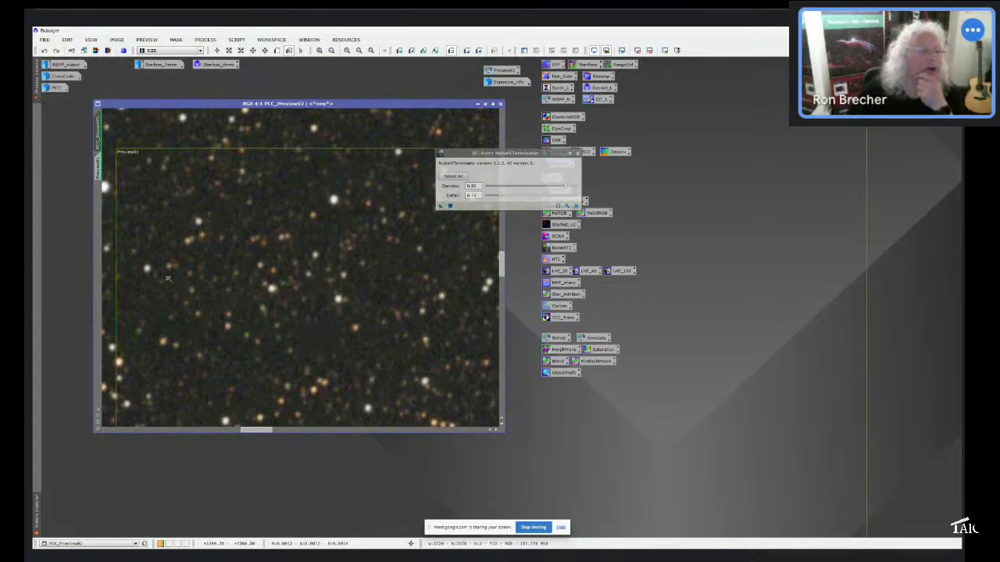
click(97, 167)
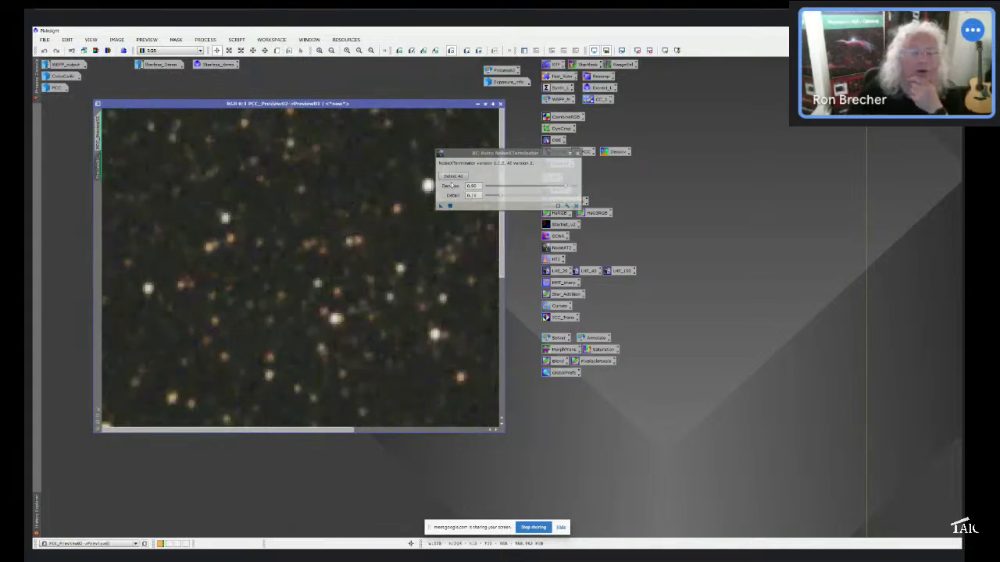
Apply NoiseXTerminator with Denoise 0.90 and Detail 0.15 to the preview, and compare it before and after noise reduction.
click(449, 204)
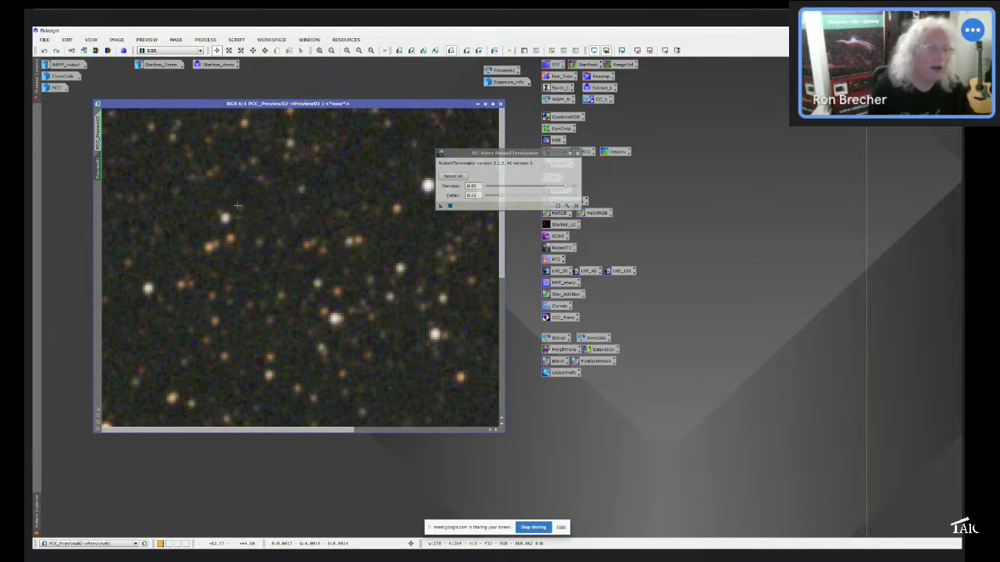
key(ctrl+shift+z)
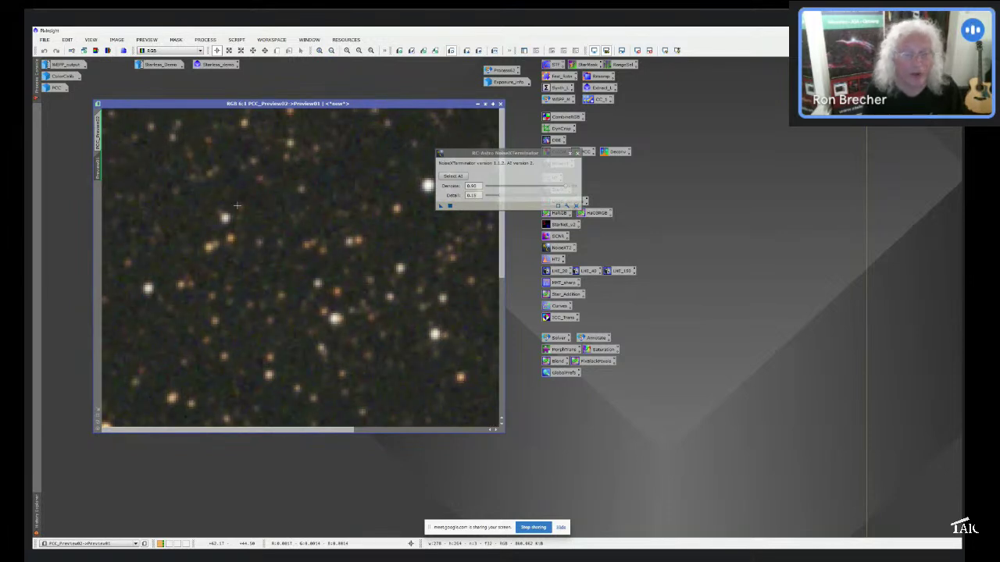
key(ctrl+shift+z)
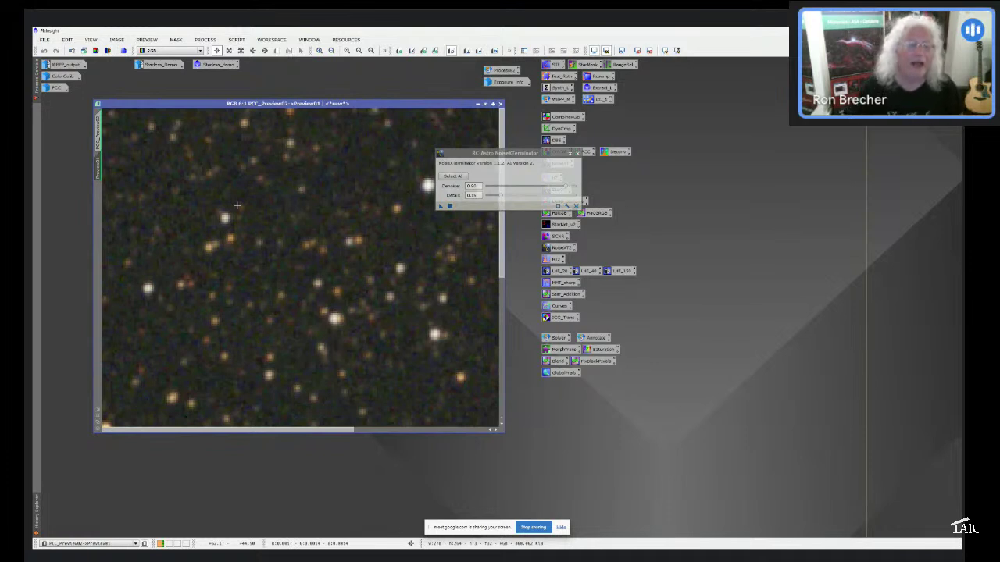
Raise NoiseXTerminator's Detail to 1.00 and apply it to the preview.
click(501, 196)
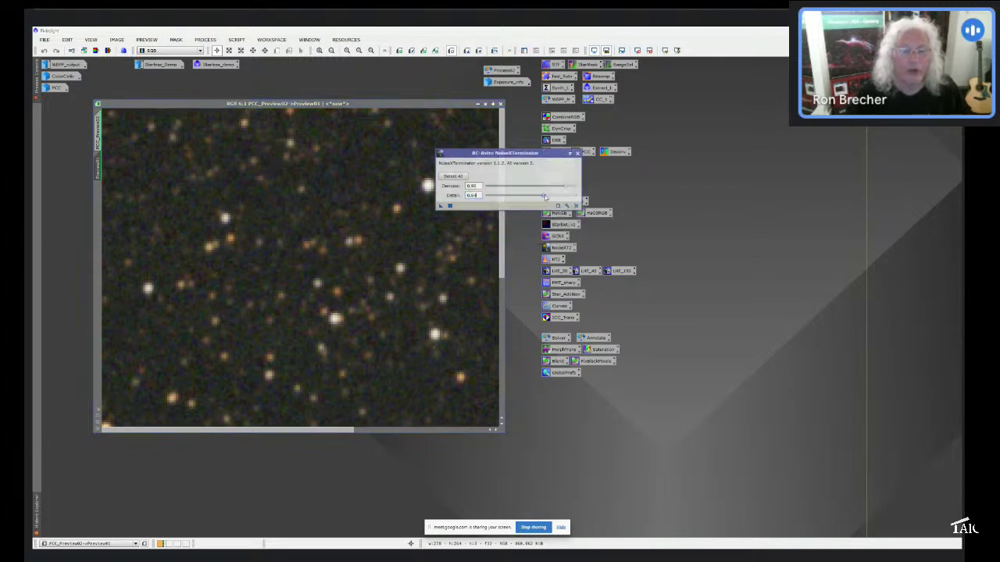
drag(545, 196, 549, 198)
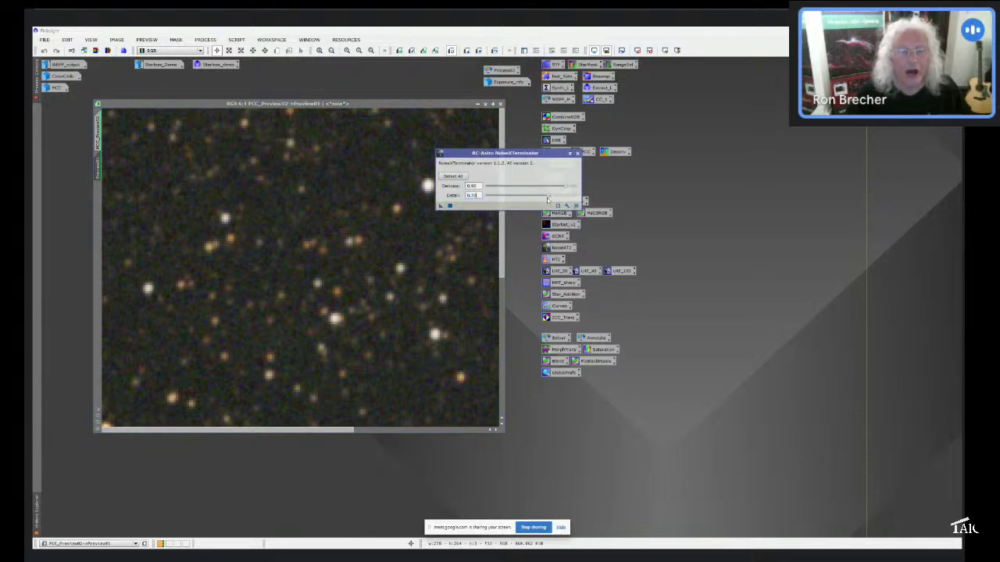
drag(547, 198, 575, 196)
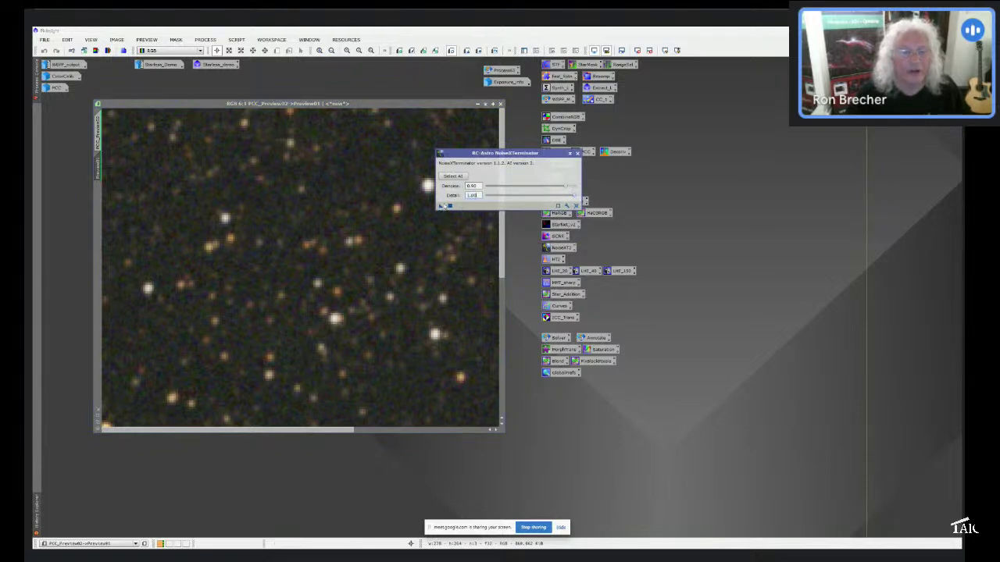
click(447, 205)
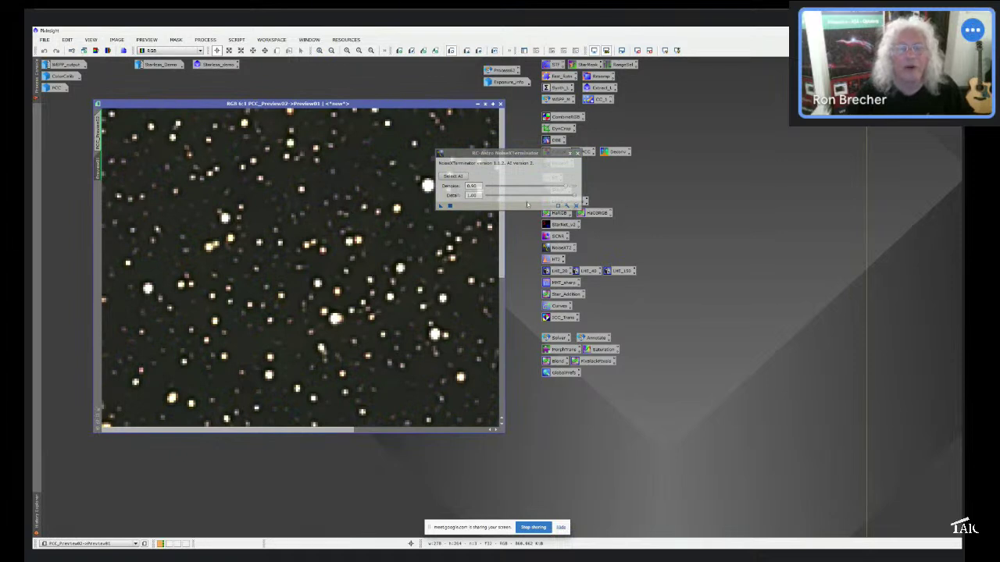
Lower NoiseXTerminator's Detail to about 0.51, reapply it to the preview and inspect the stars up close at 12:1.
click(576, 200)
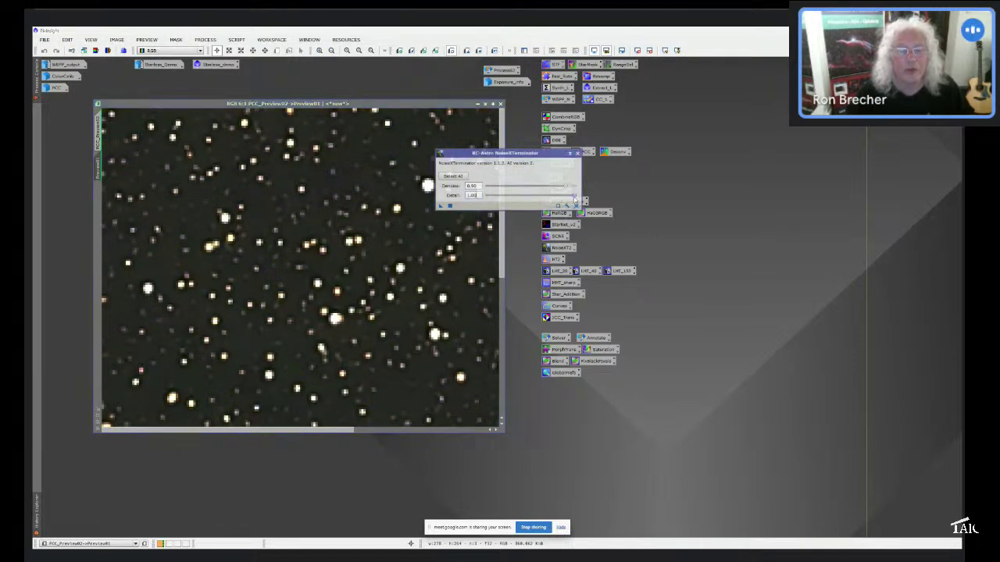
drag(575, 197, 529, 192)
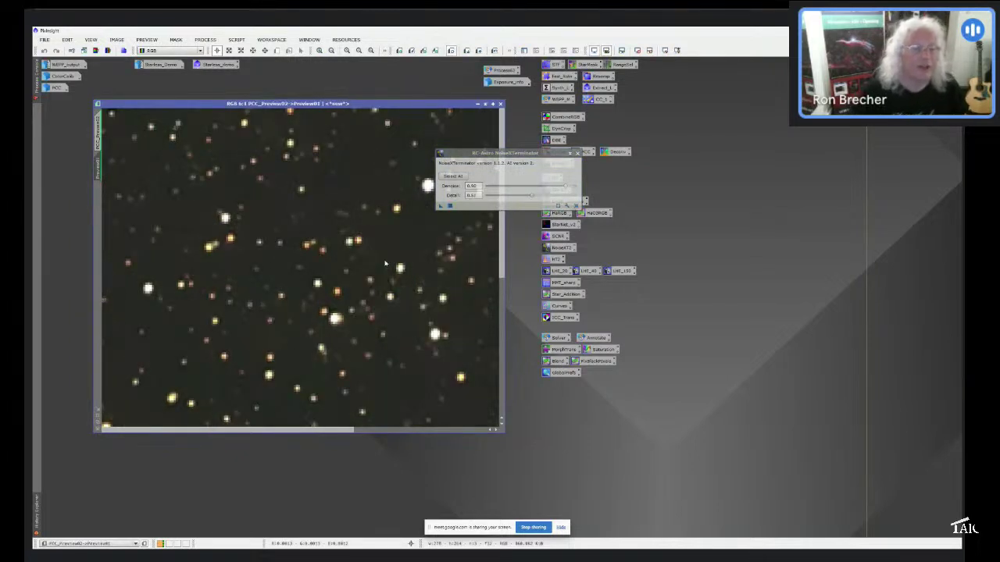
scroll(265, 275, up, 6)
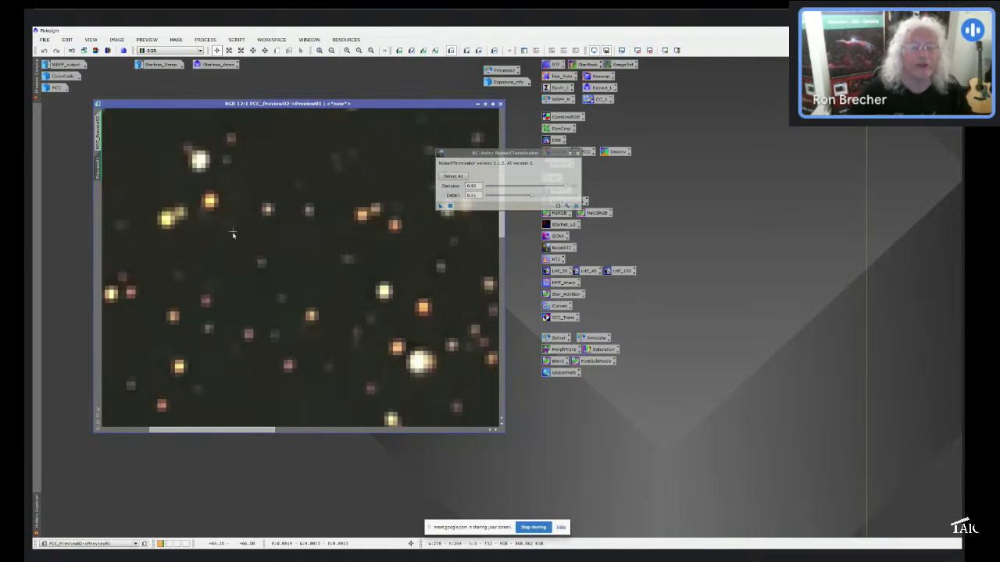
Try NoiseXTerminator on the preview with Detail 0.25 and with Detail 0.375, and compare the stars before and after noise reduction.
drag(532, 194, 530, 194)
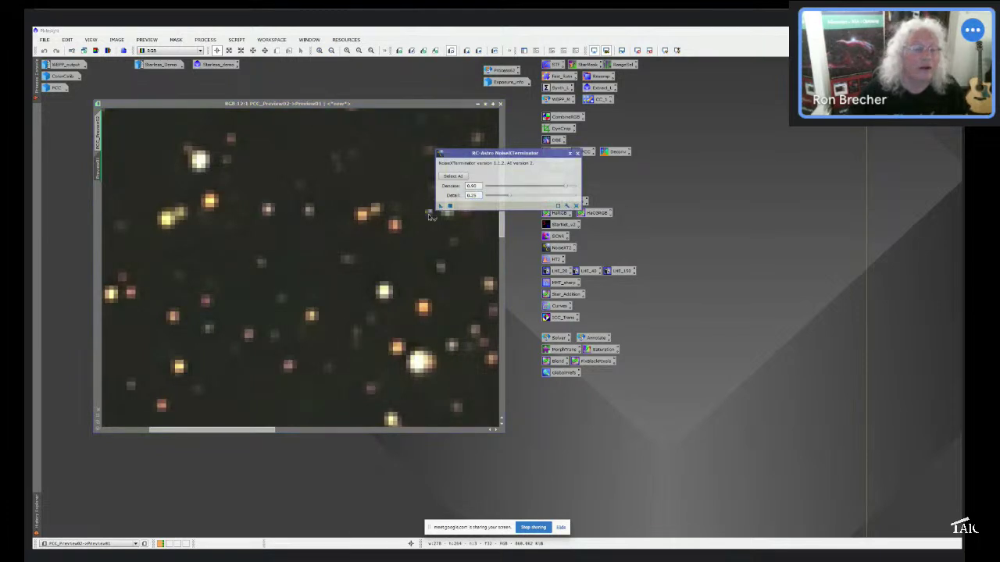
drag(429, 216, 377, 257)
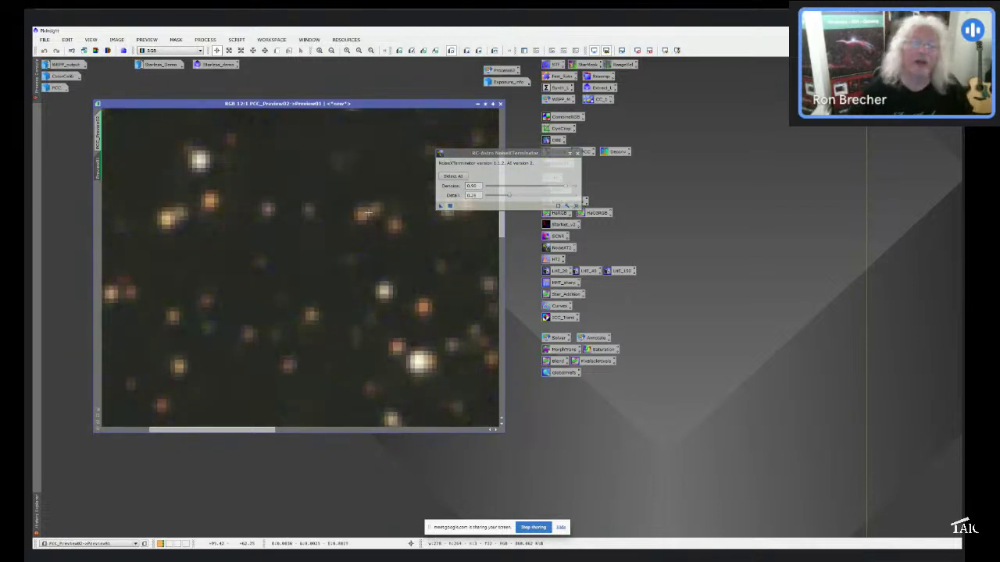
click(472, 195)
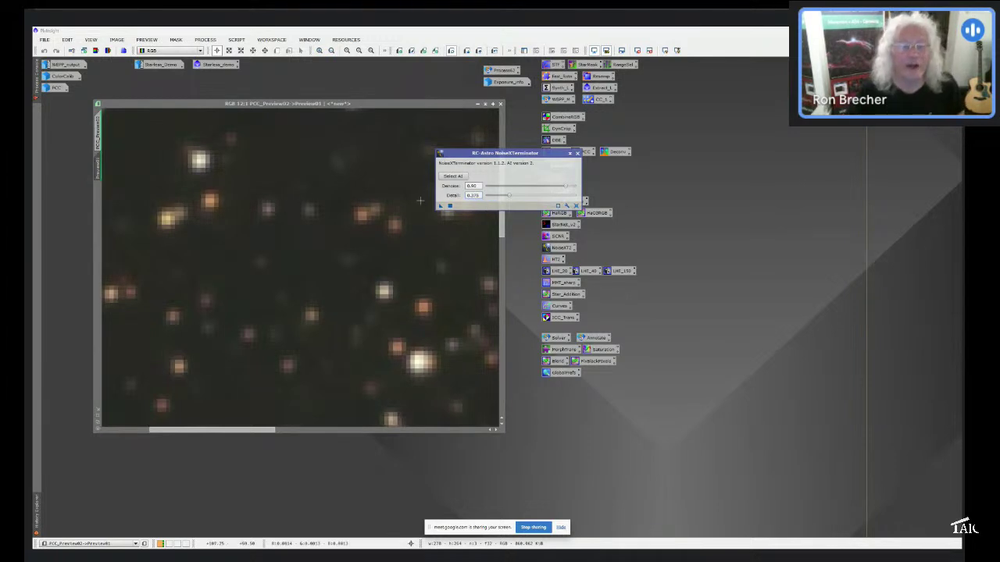
key(Return)
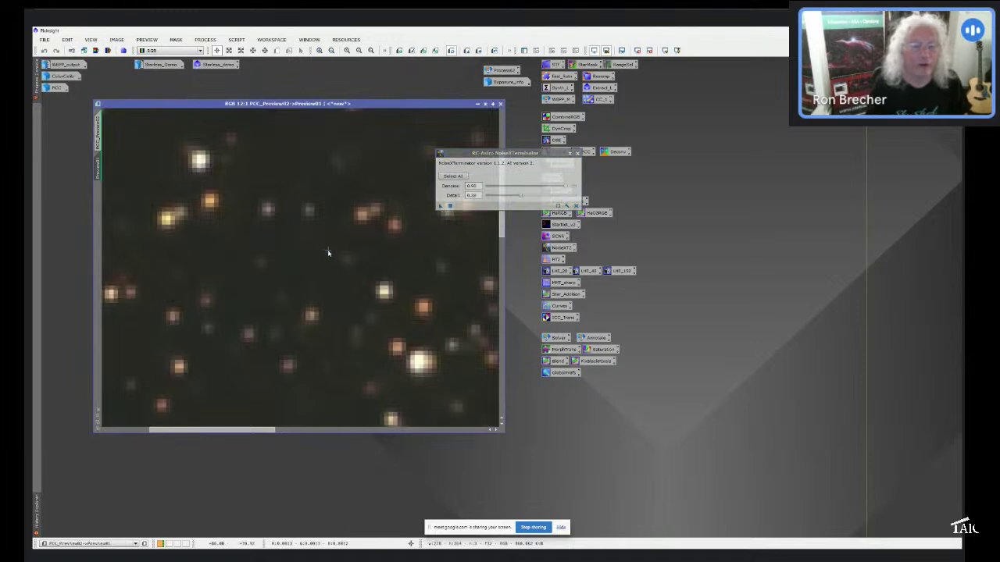
key(ctrl+shift+z)
key(ctrl+shift+z)
key(ctrl+shift+z)
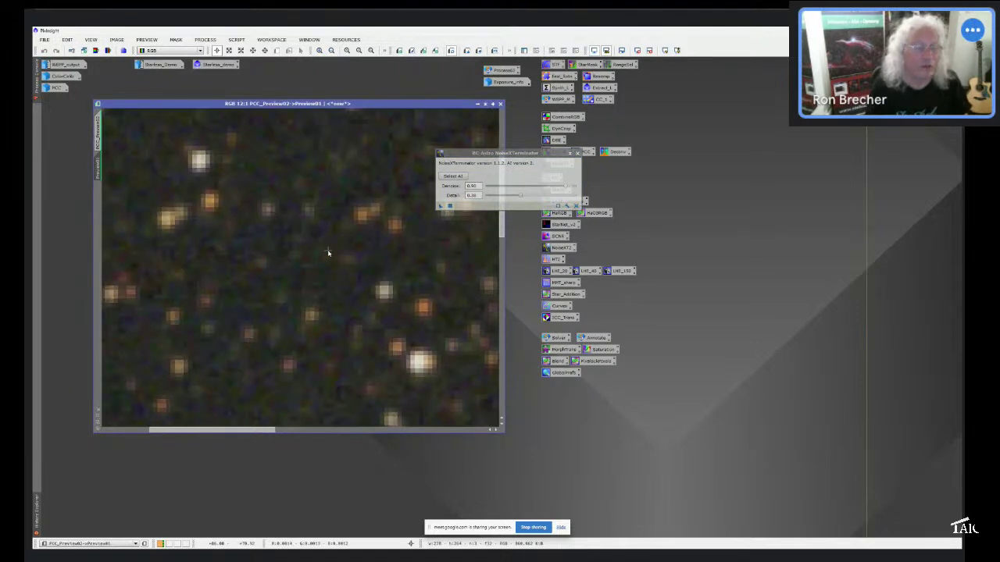
key(ctrl+shift+z)
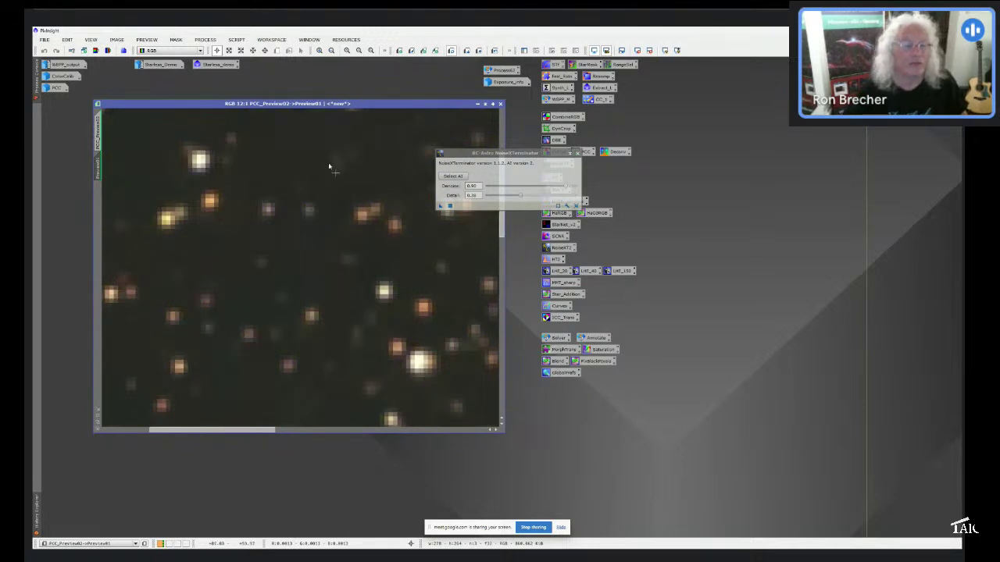
Set NoiseXTerminator's Detail back to 0.25, reapply it to the preview and view the result at 2:1.
scroll(291, 273, down, 10)
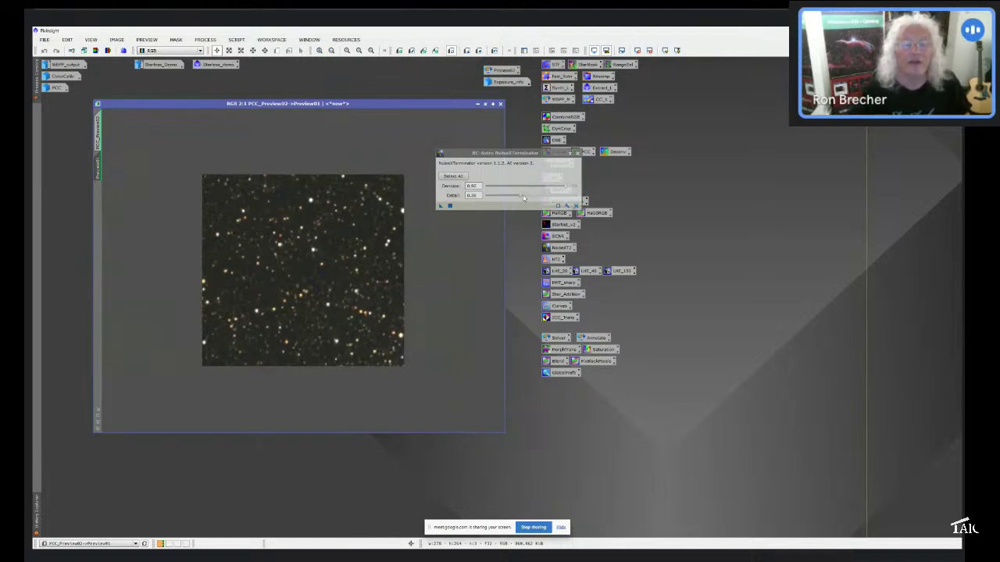
drag(521, 195, 506, 202)
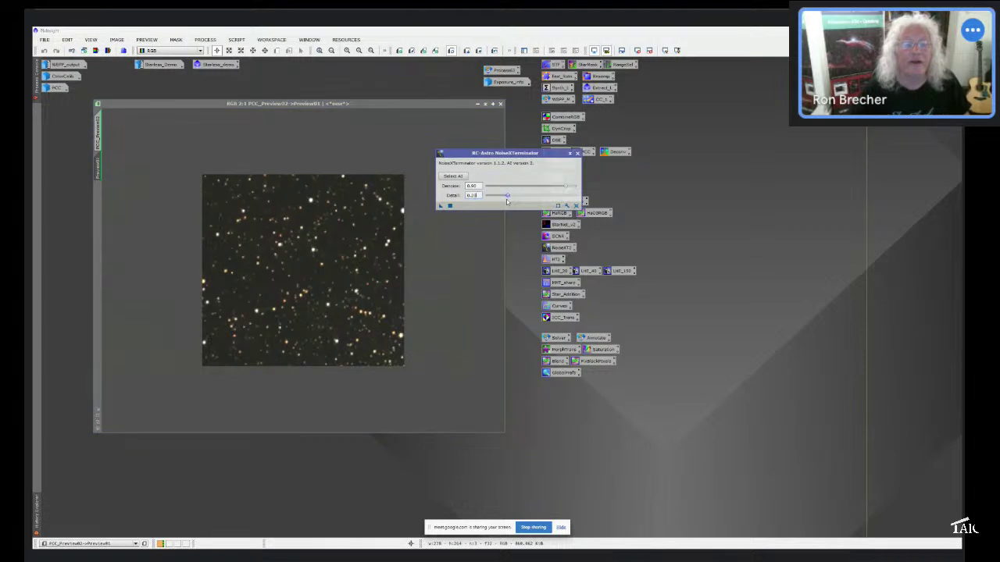
click(371, 248)
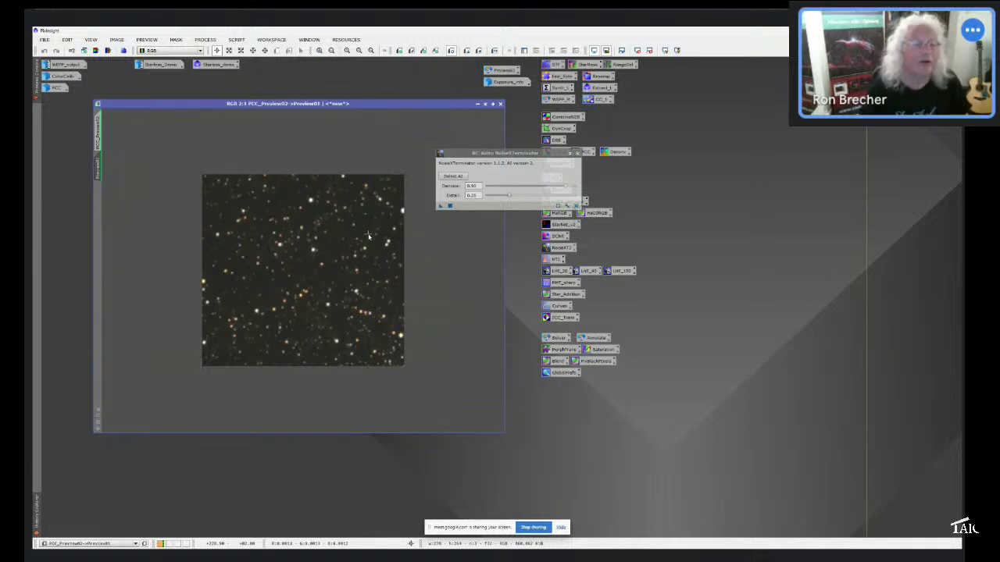
Apply NoiseXTerminator with Denoise 0.90 and Detail 0.25 to the full PCC_Preview02 image and close the process.
click(100, 115)
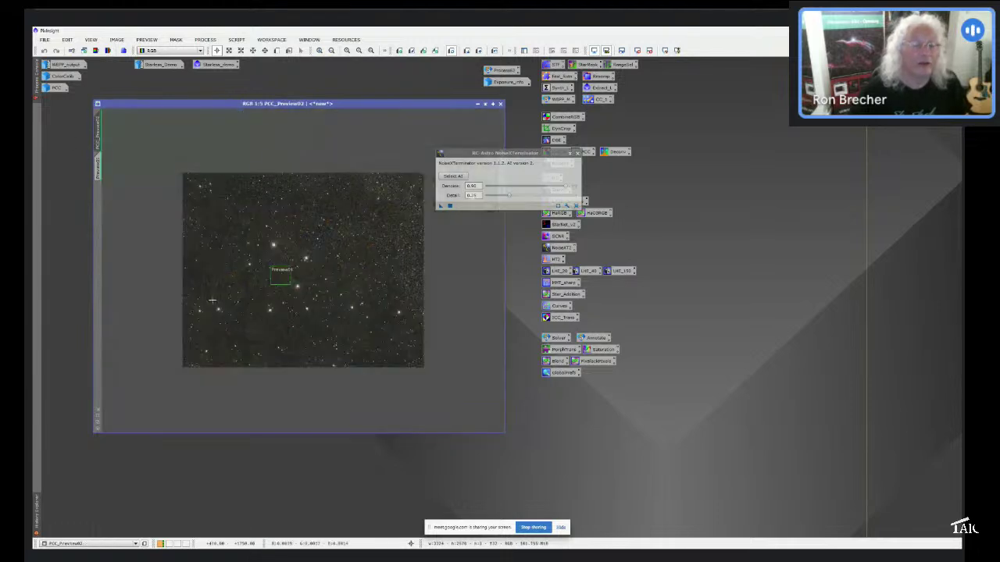
scroll(324, 242, up, 2)
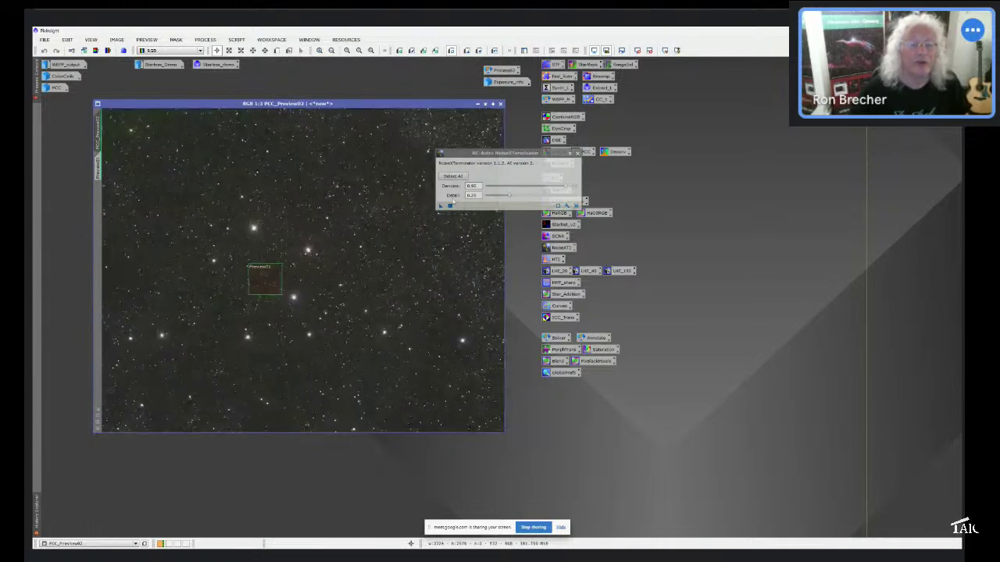
click(440, 206)
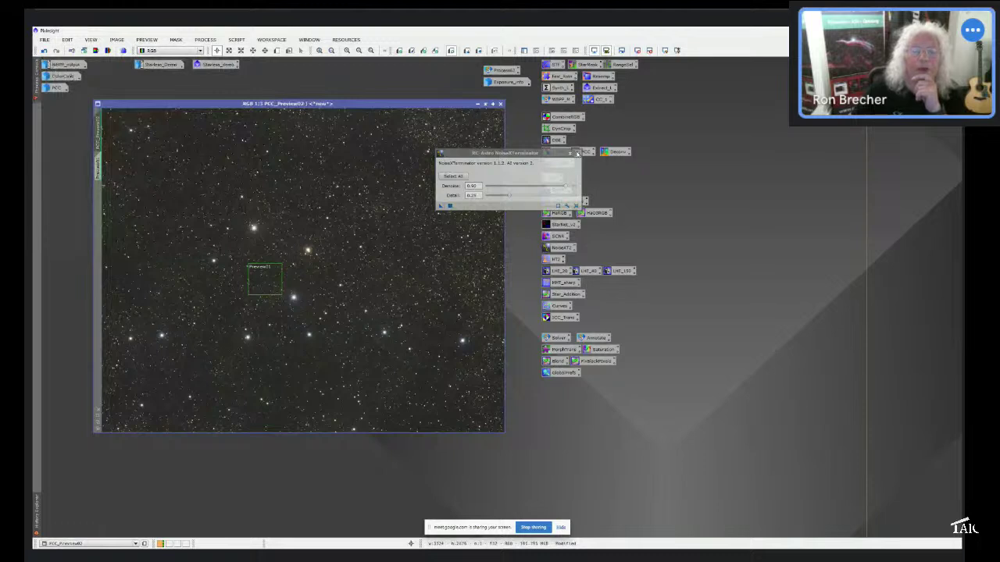
click(576, 153)
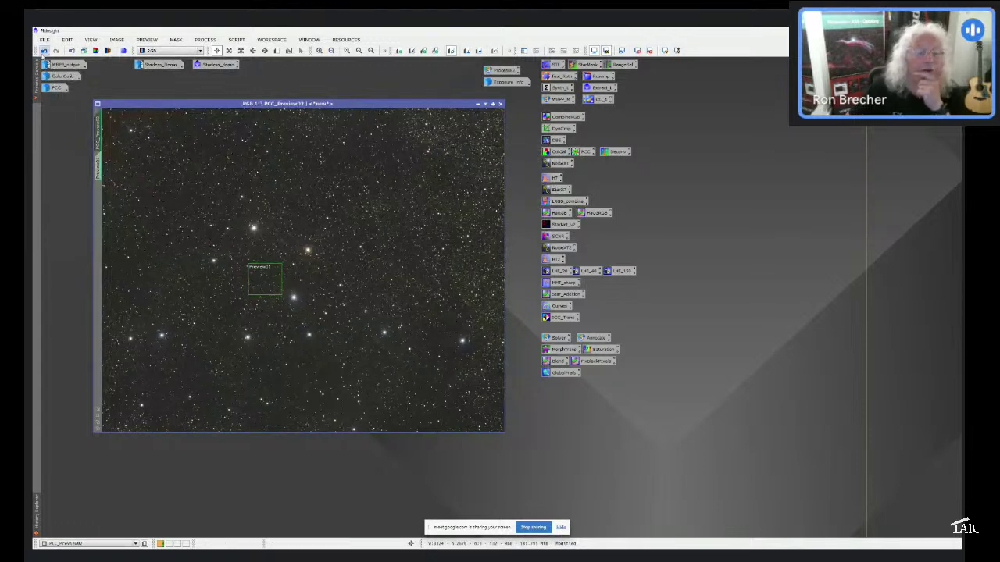
Undo the noise reduction, transfer the image's auto-stretch from ScreenTransferFunction to HistogramTransformation to view the histogram, and close both processes.
click(44, 50)
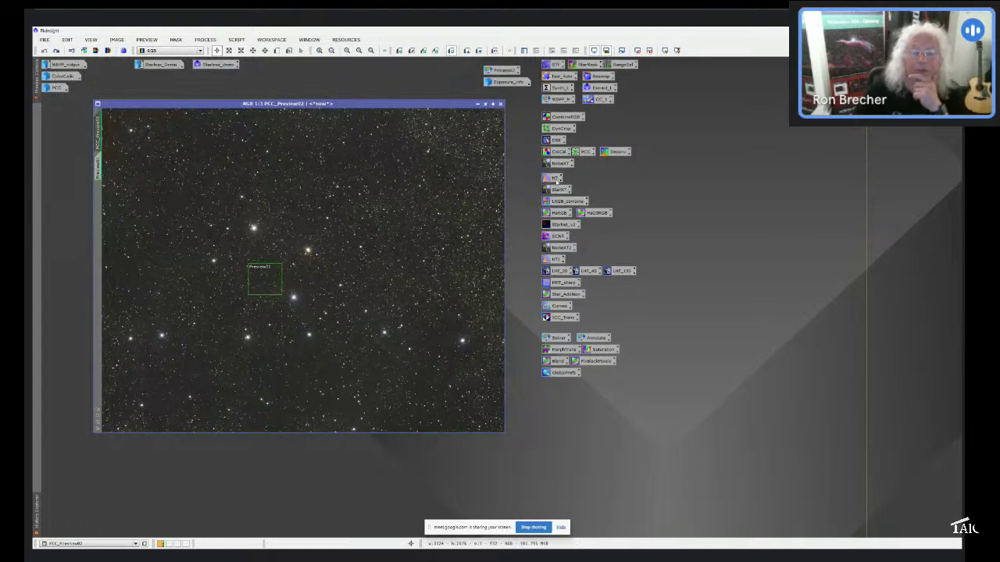
double_click(556, 179)
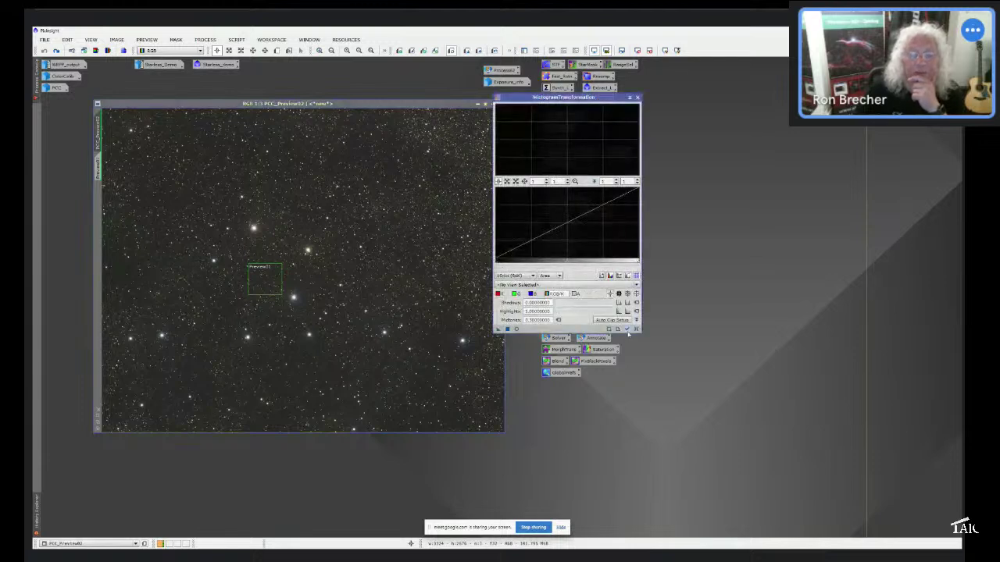
click(628, 329)
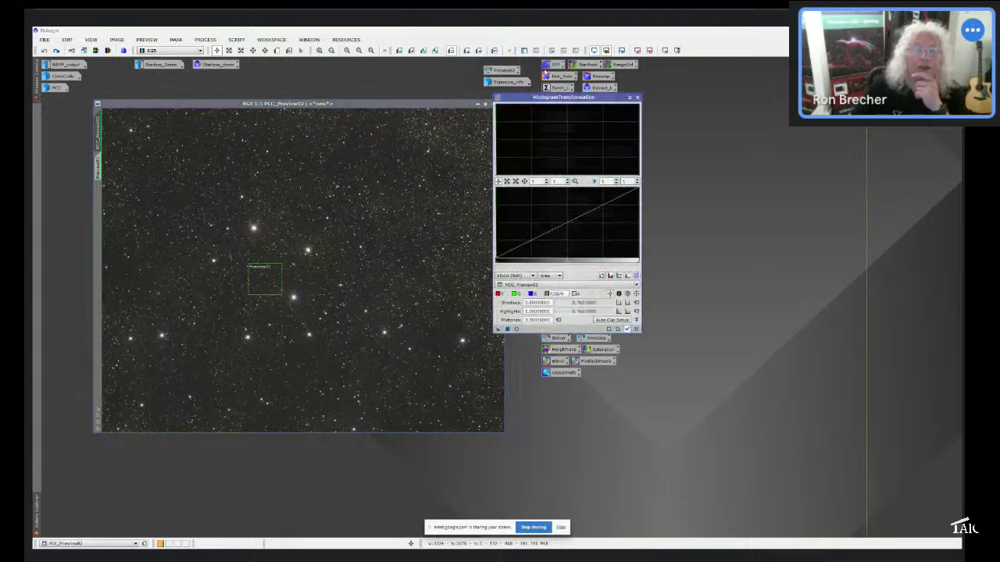
double_click(553, 65)
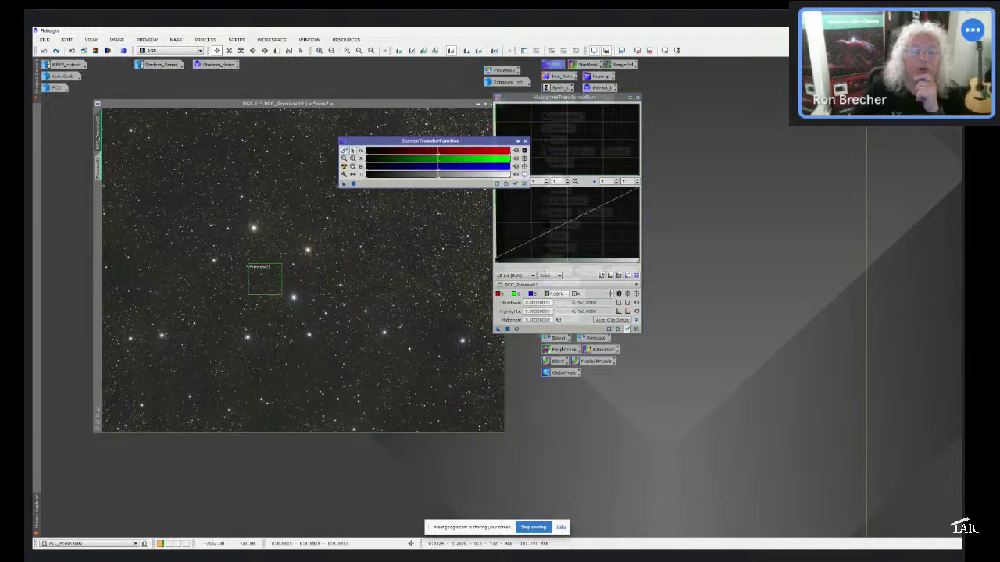
click(515, 185)
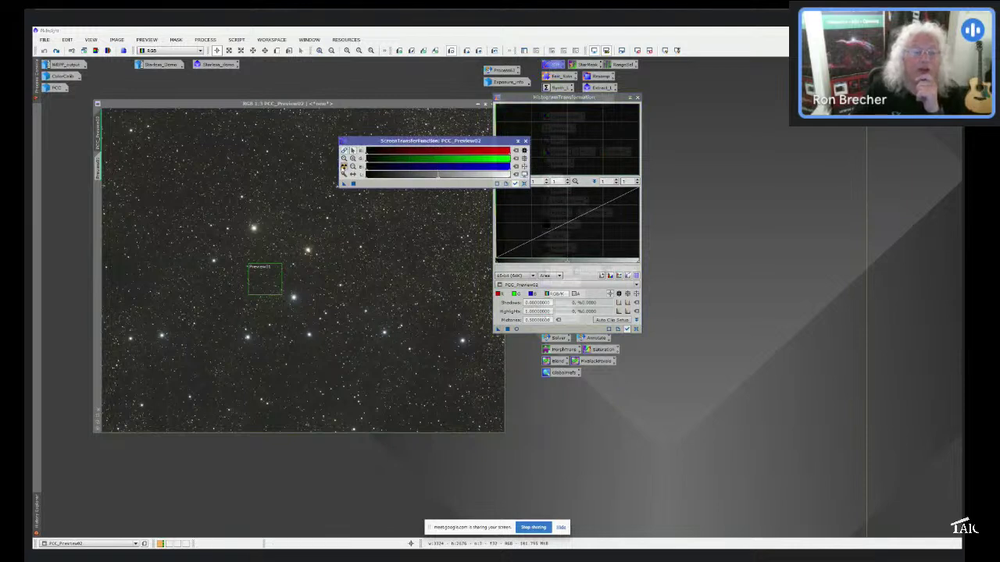
click(344, 167)
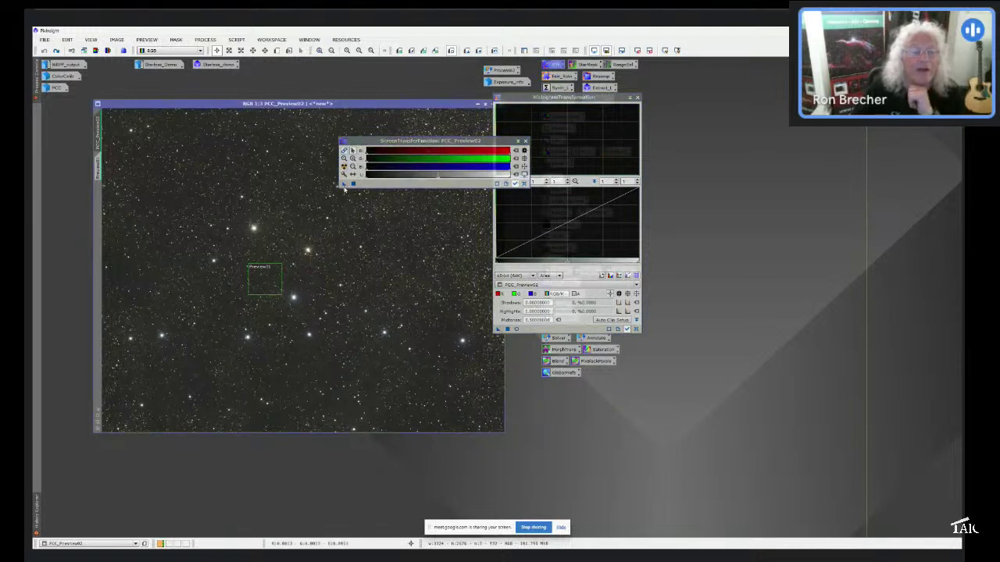
click(345, 185)
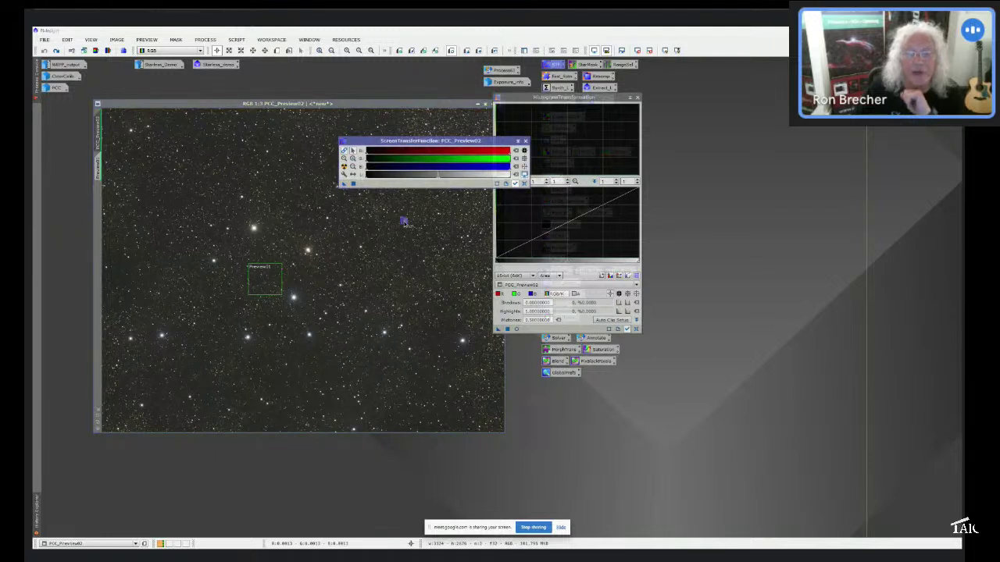
drag(460, 260, 584, 335)
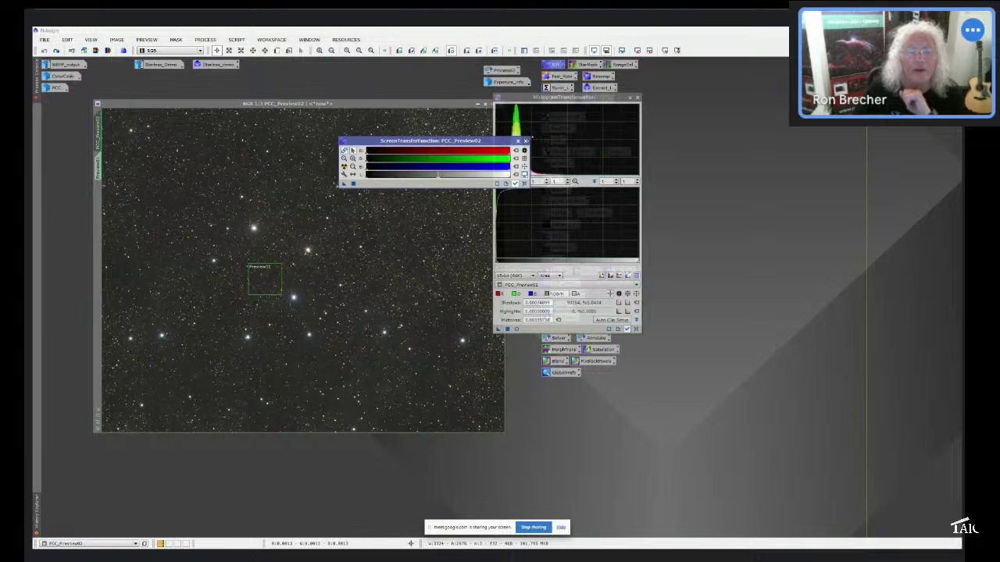
click(525, 141)
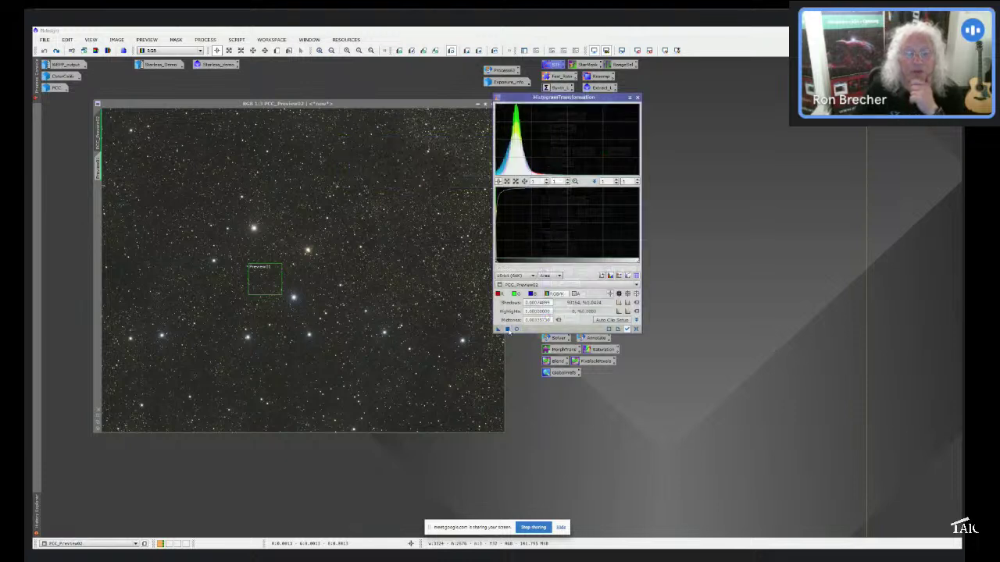
click(637, 96)
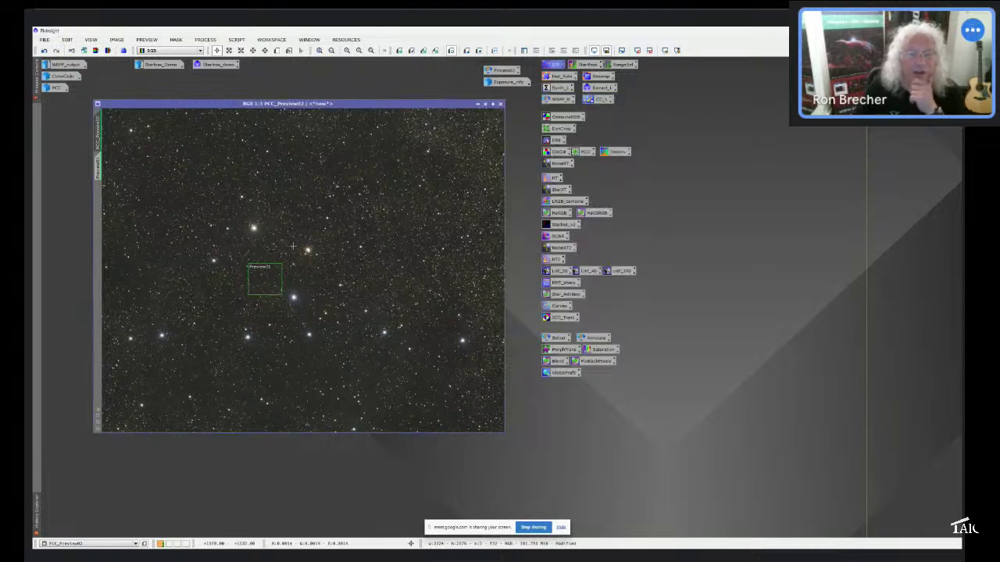
Recompute the image's auto-stretch in ScreenTransferFunction, save it as a process icon on the workspace and close the process.
double_click(550, 64)
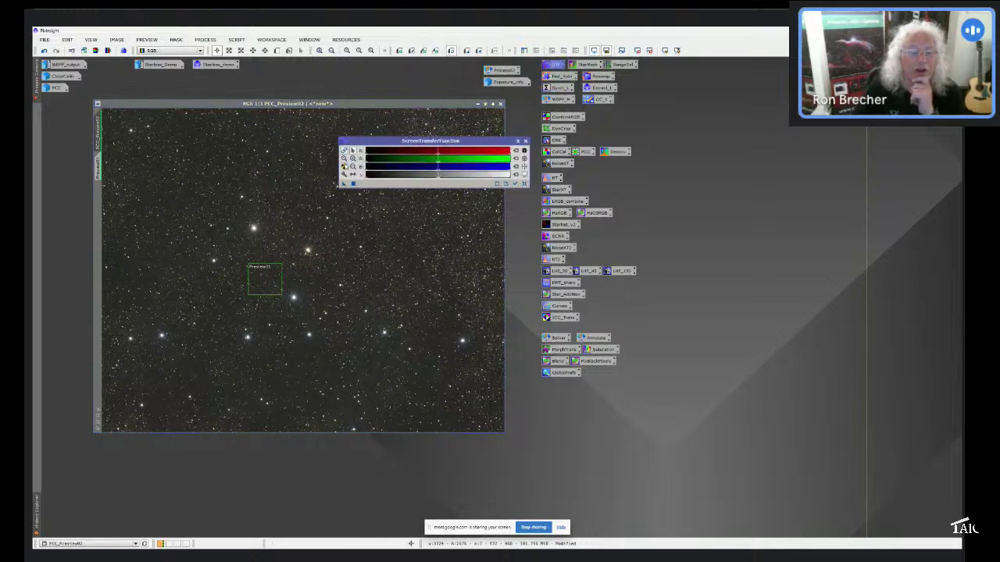
click(344, 167)
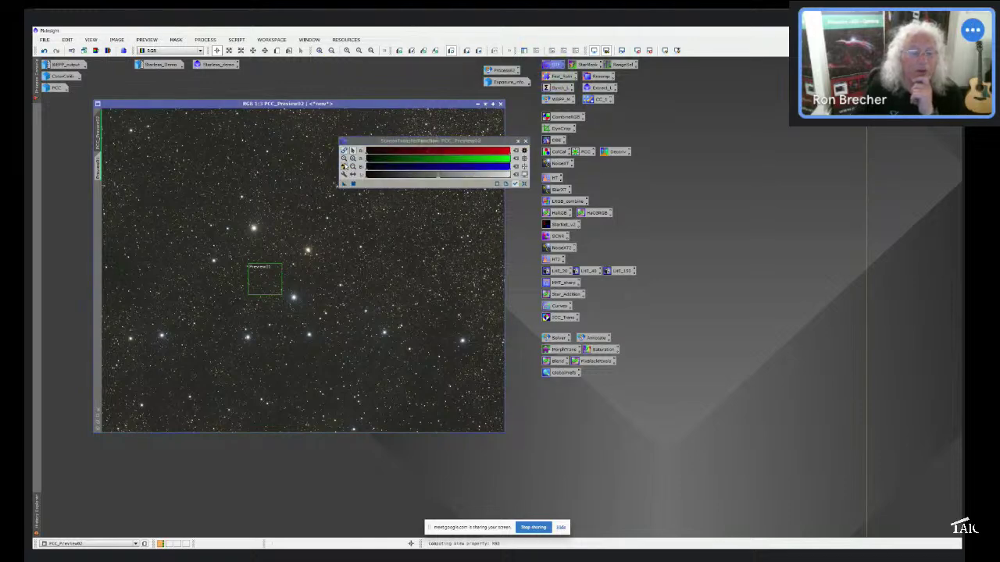
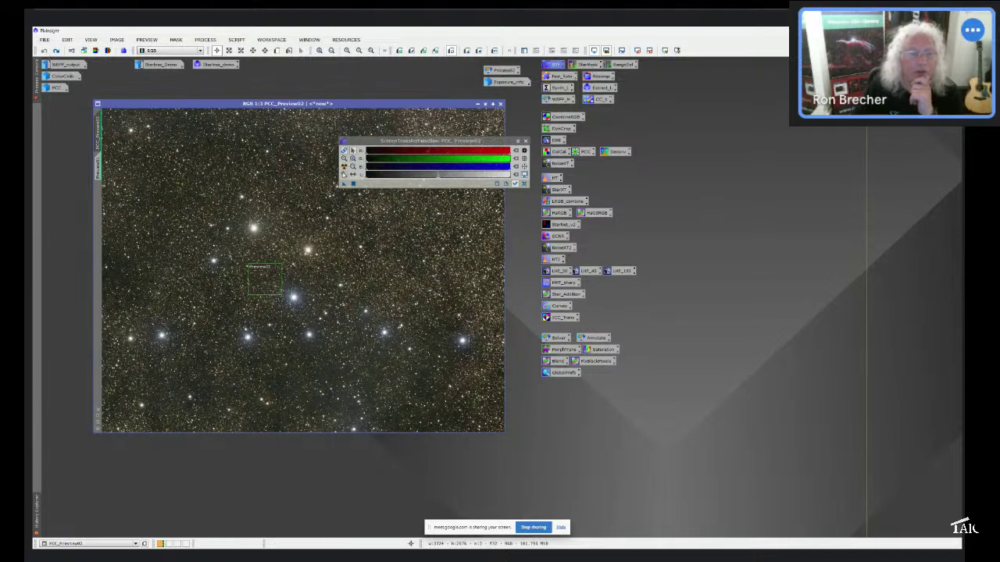
click(344, 166)
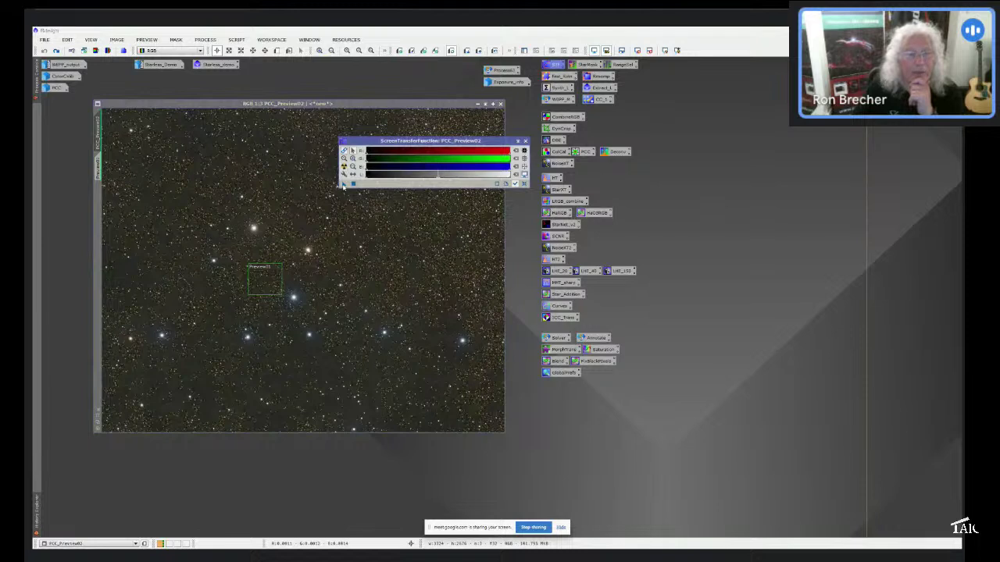
drag(343, 183, 325, 77)
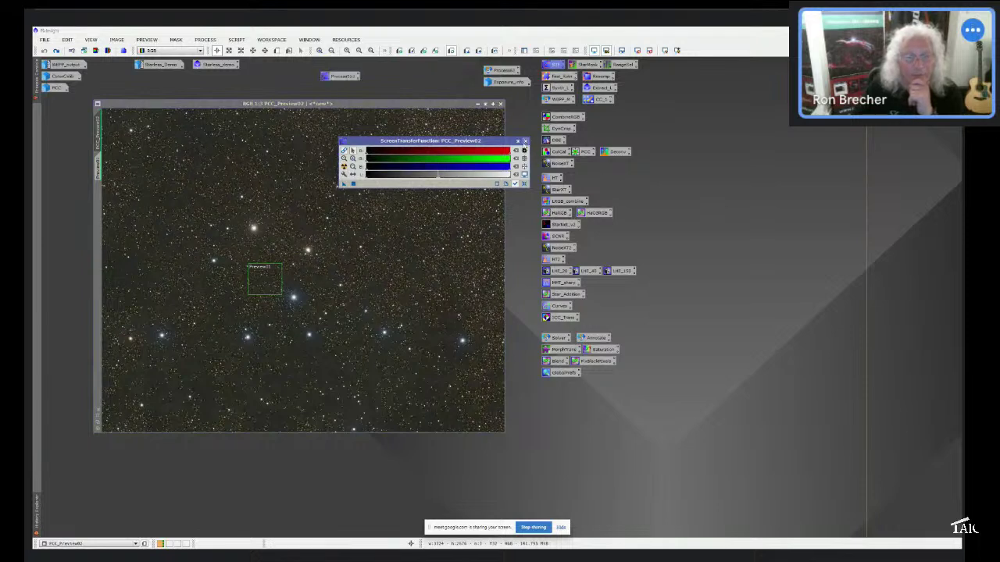
click(525, 141)
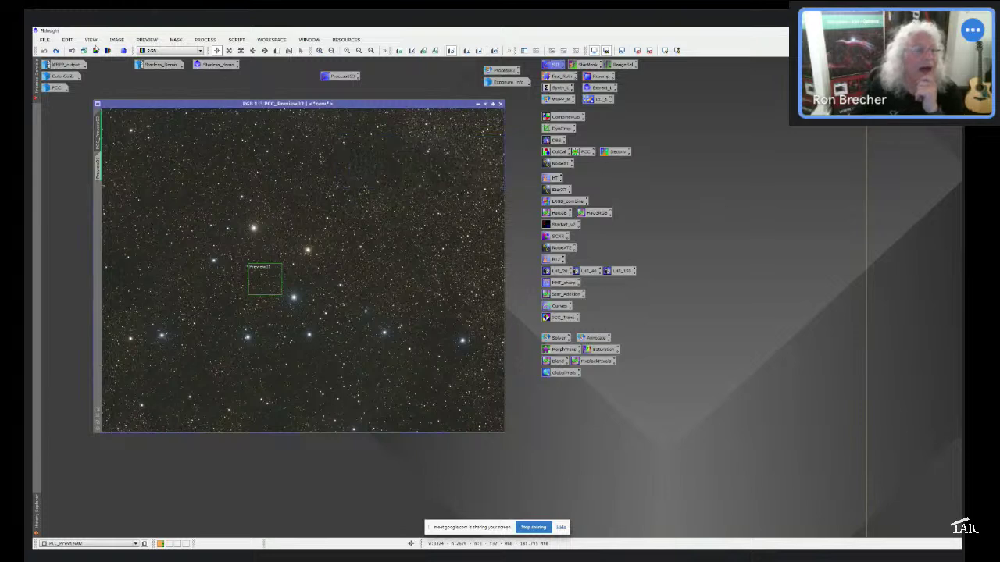
Redo the noise reduction, load the saved screen stretch into HistogramTransformation and have it track the active view.
click(56, 50)
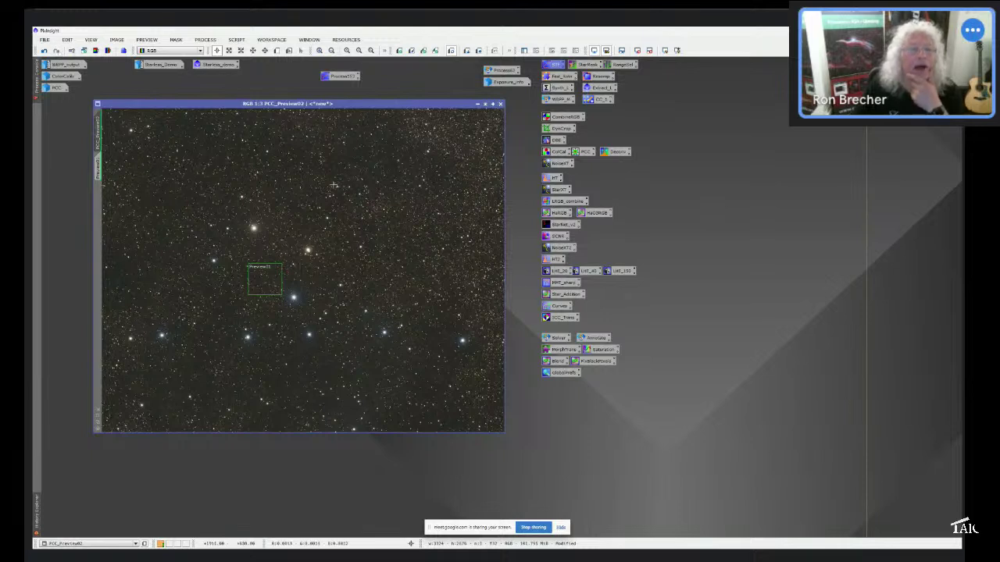
click(346, 75)
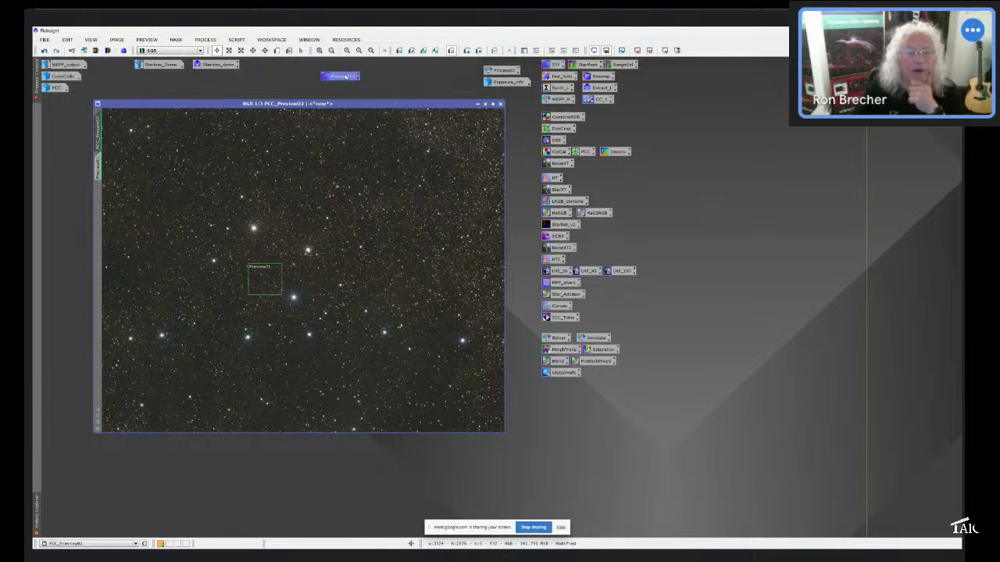
double_click(555, 178)
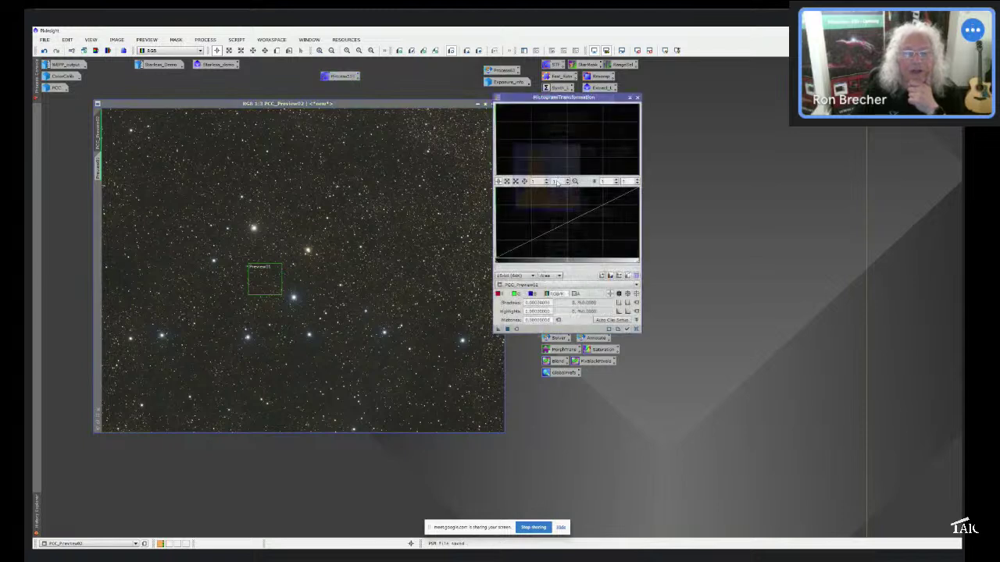
double_click(342, 77)
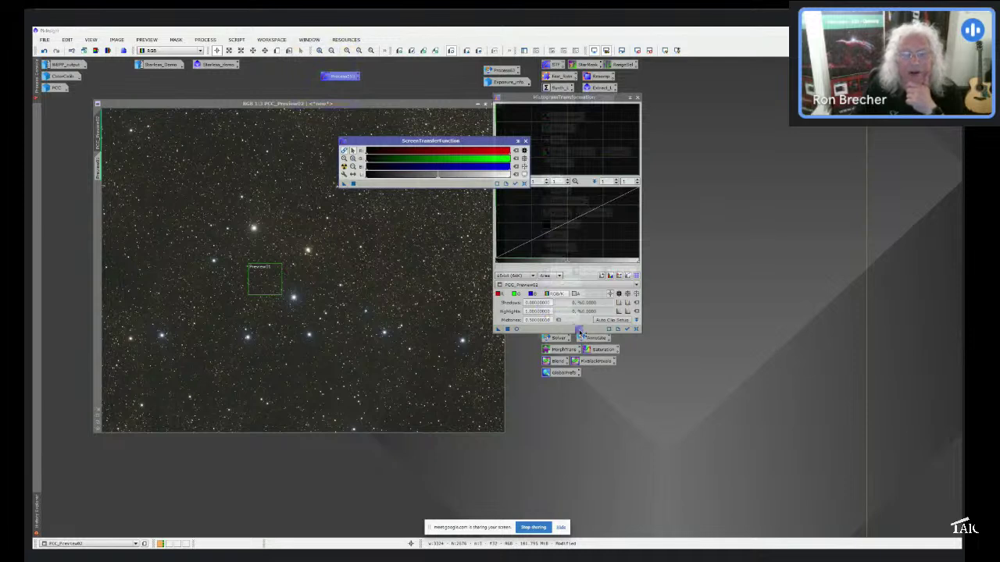
drag(578, 329, 582, 330)
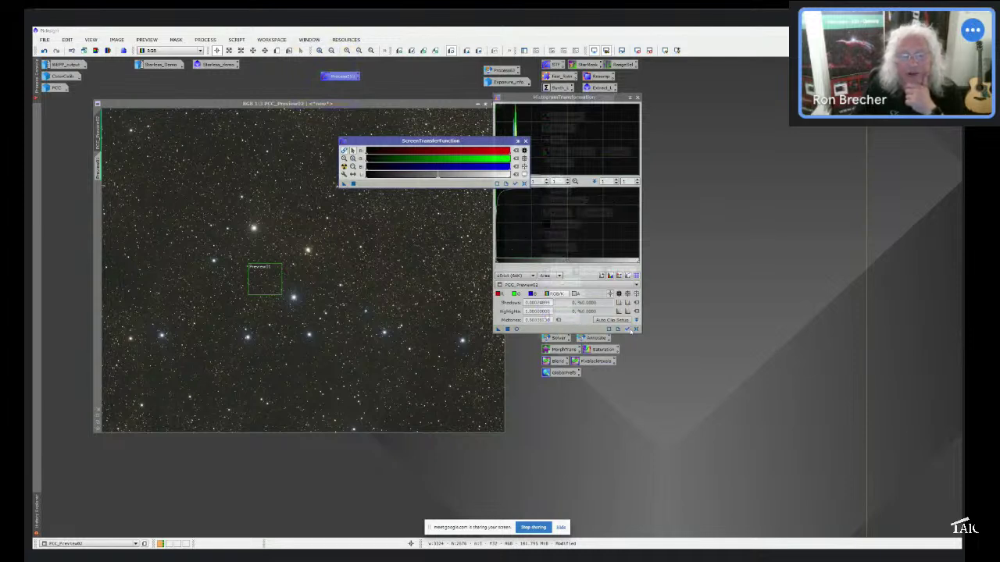
click(627, 331)
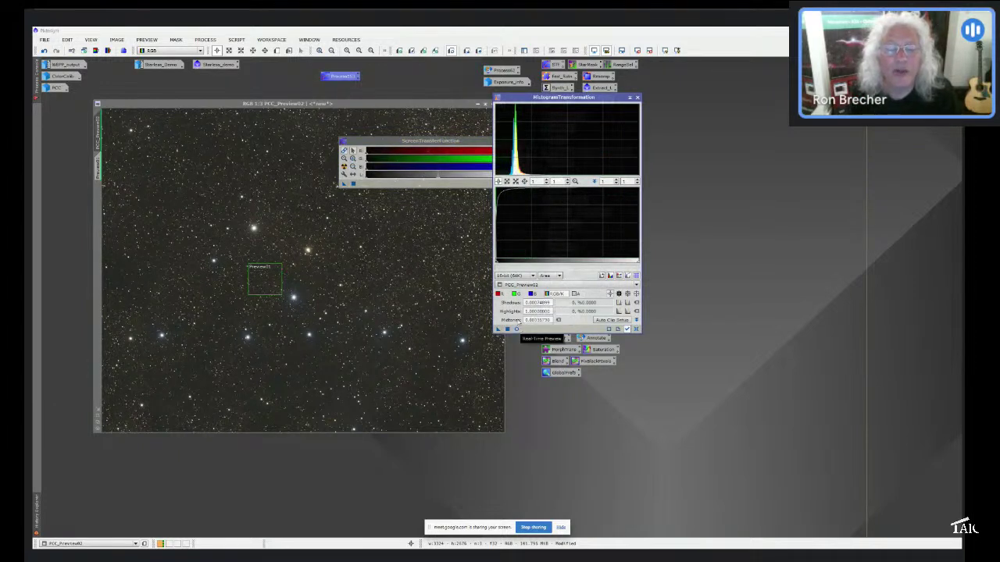
Raise the combined RGB/K shadows point closer to the histogram's data edge and lower the midtones balance to brighten the stretch.
scroll(522, 203, up, 10)
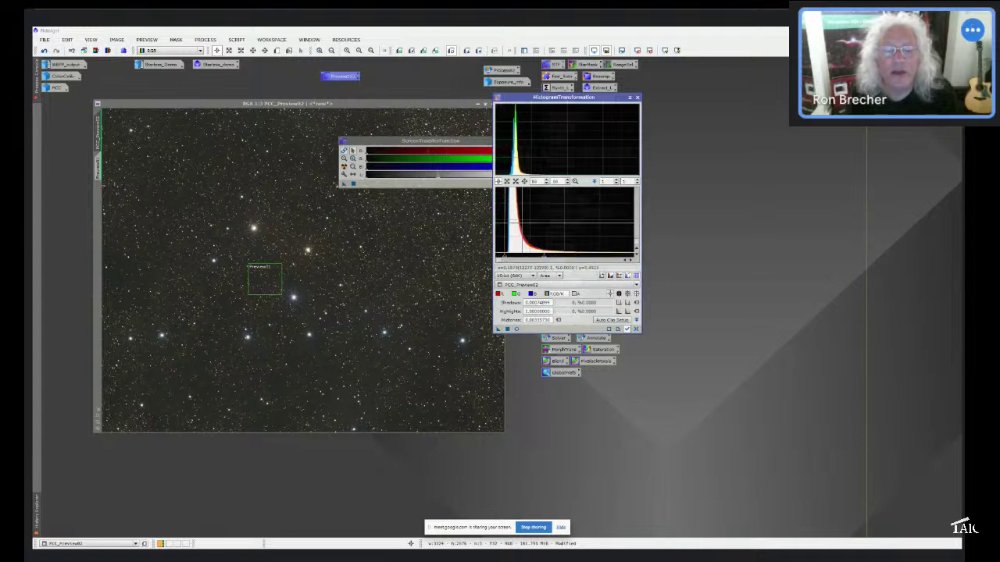
scroll(520, 222, up, 3)
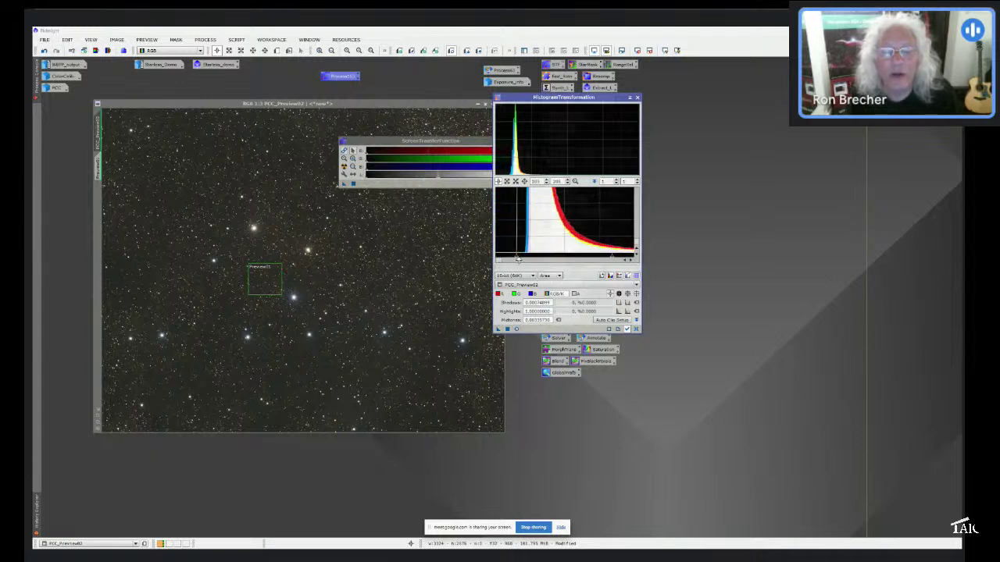
drag(516, 259, 522, 258)
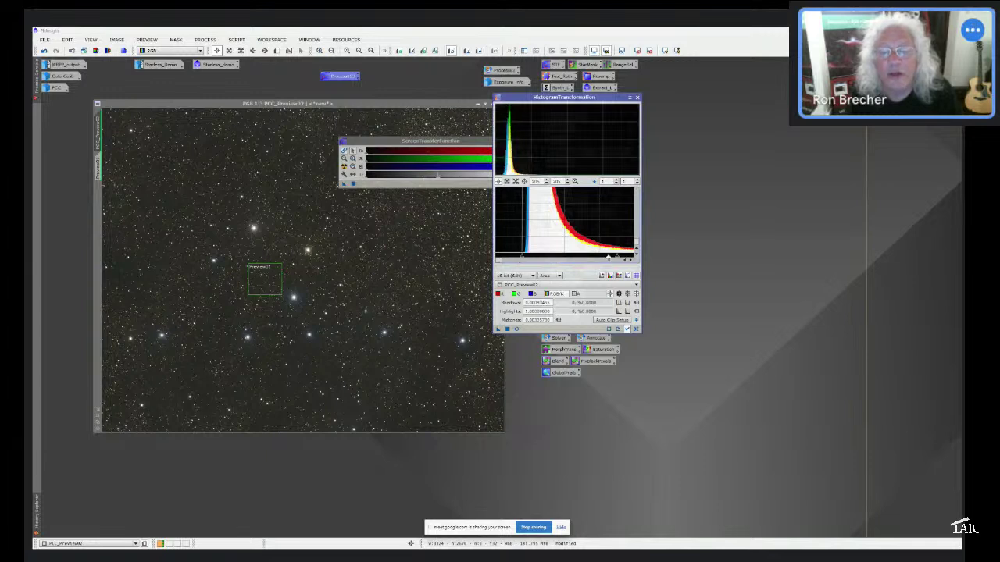
drag(615, 259, 597, 258)
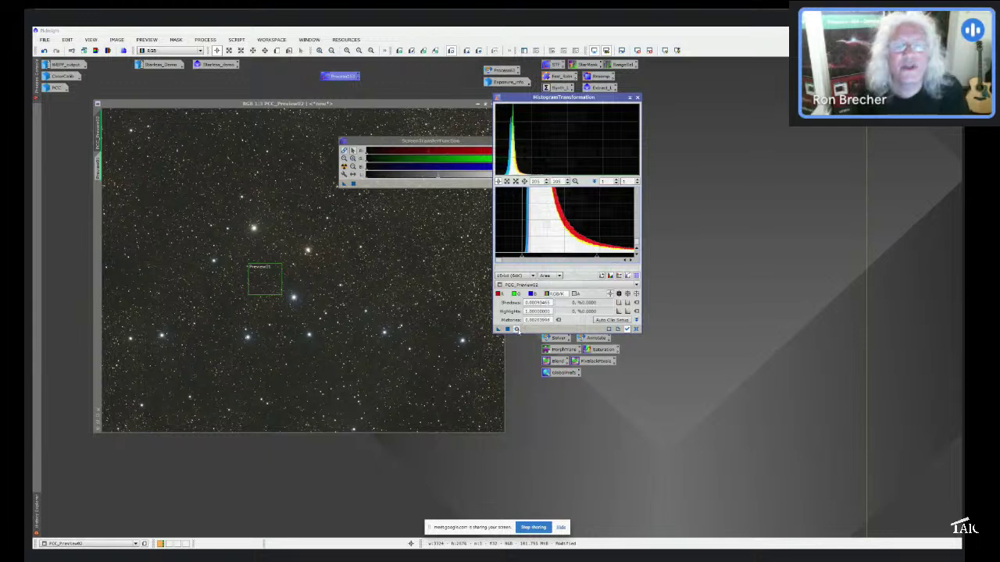
Open the real-time preview of the histogram stretch, disable the image's screen stretch and examine the separation of colour channels in the output histogram.
click(515, 329)
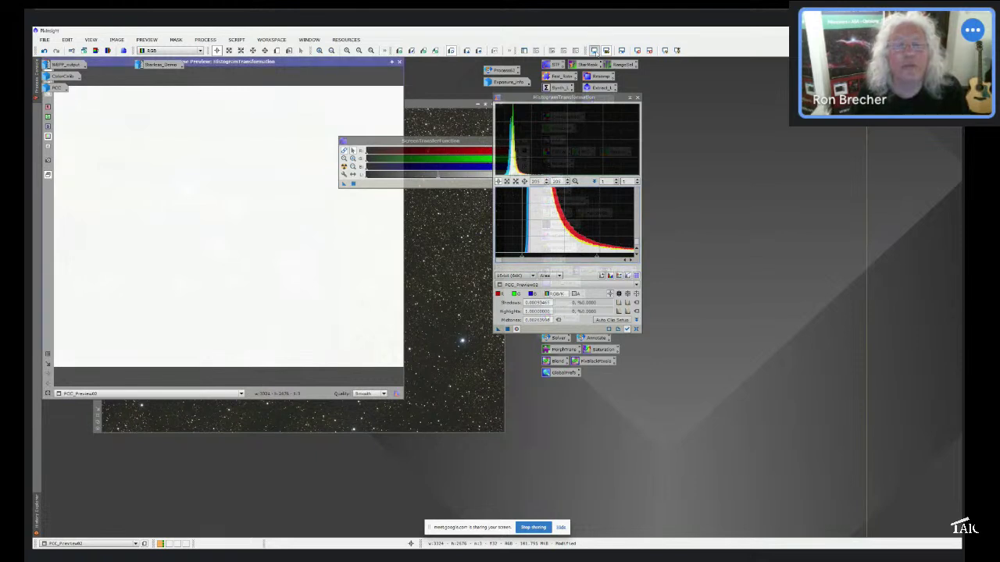
click(594, 50)
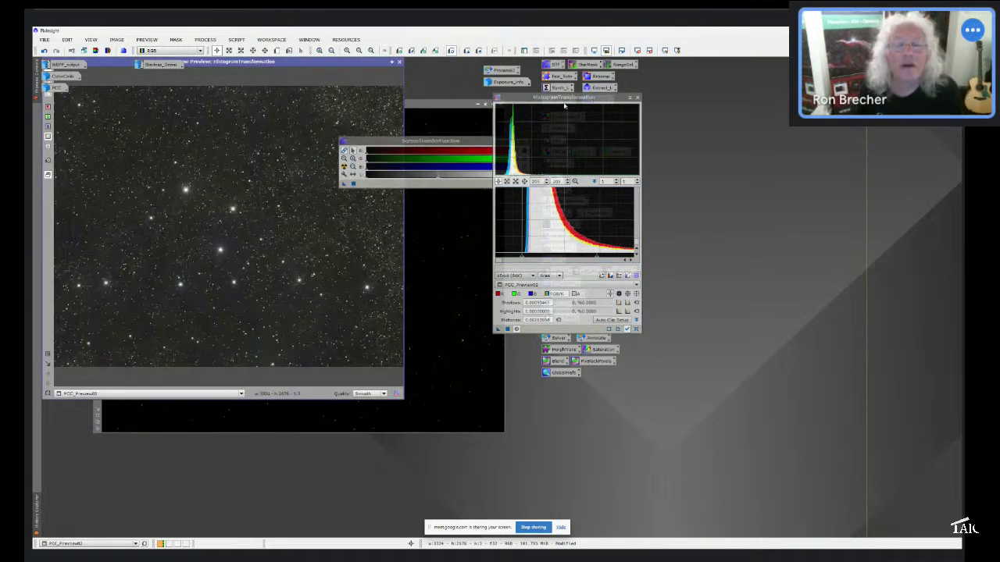
scroll(547, 141, up, 3)
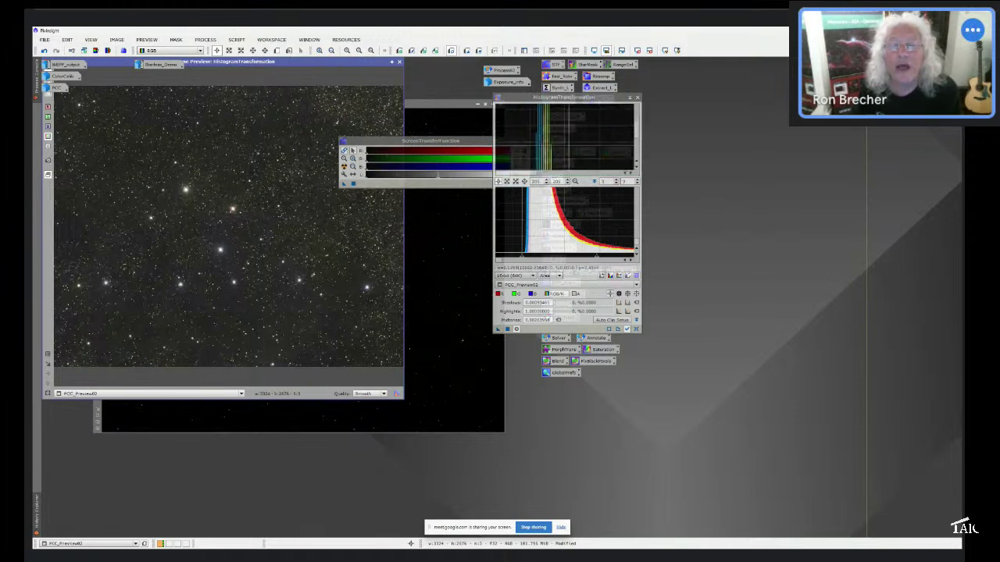
drag(637, 129, 639, 119)
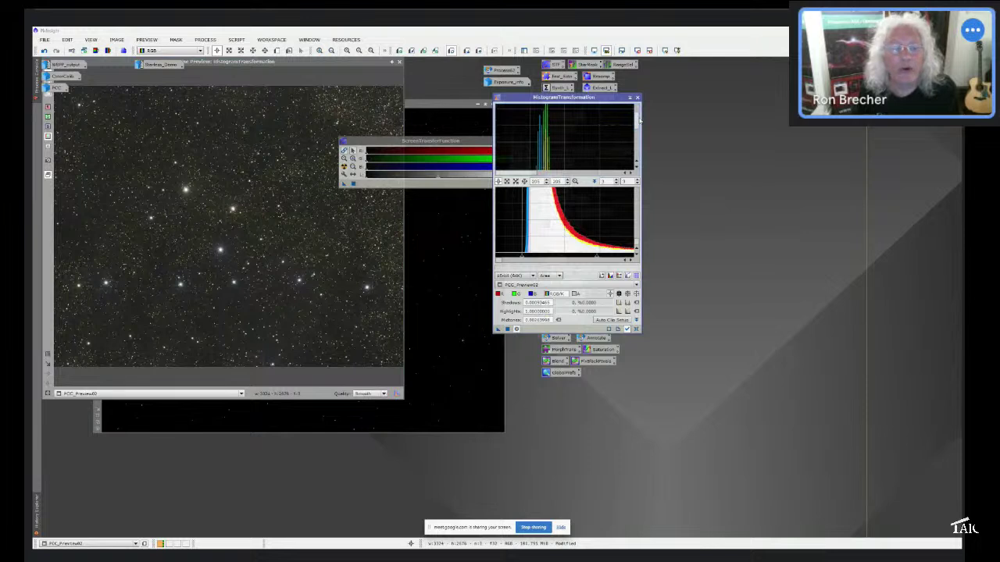
scroll(546, 133, up, 2)
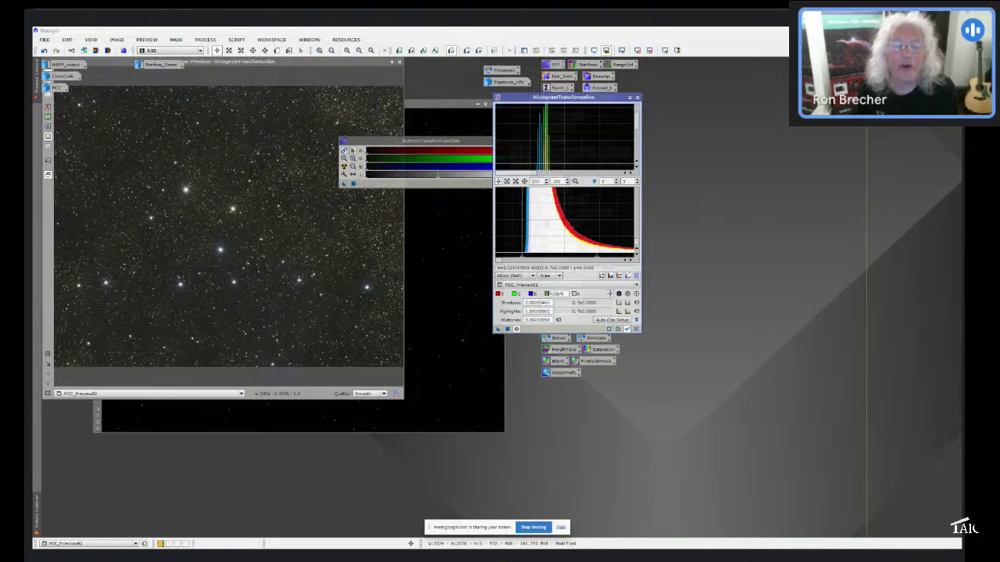
scroll(564, 136, down, 1)
scroll(564, 136, down, 1)
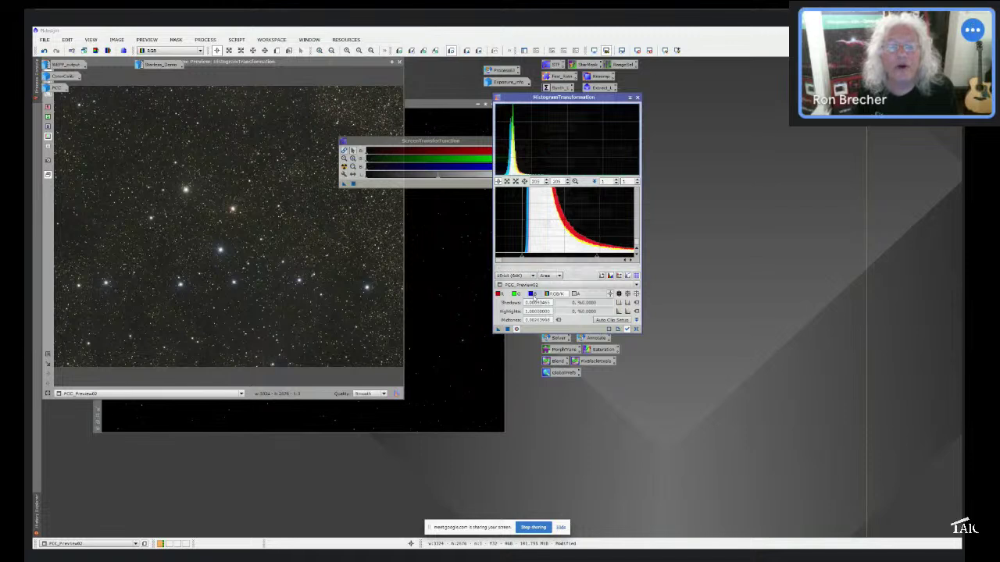
Switch HistogramTransformation to the blue channel for individual adjustment.
click(534, 294)
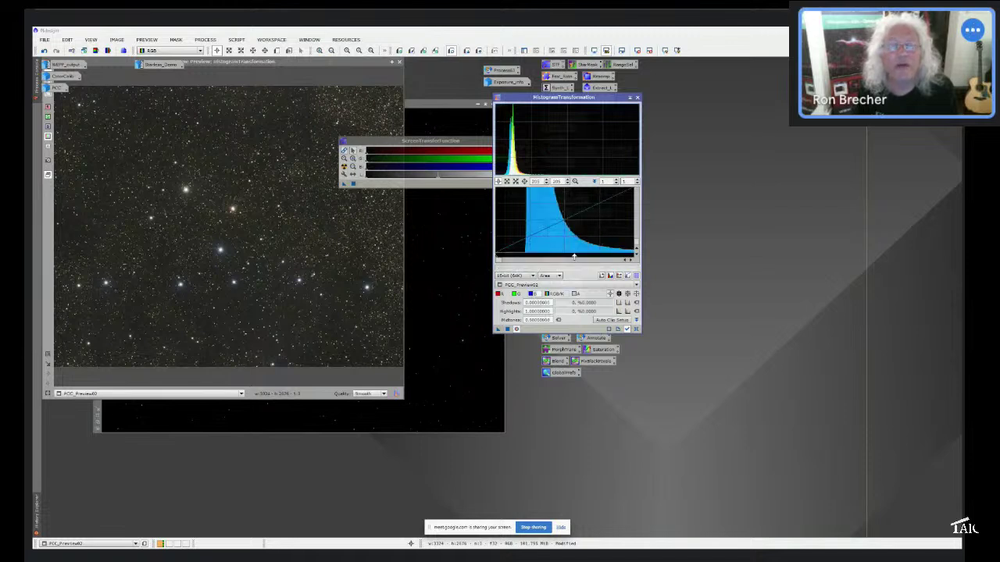
Lower the blue channel's midtones balance to about 0.491 in HistogramTransformation, resetting the first trial adjustment.
scroll(564, 219, down, 5)
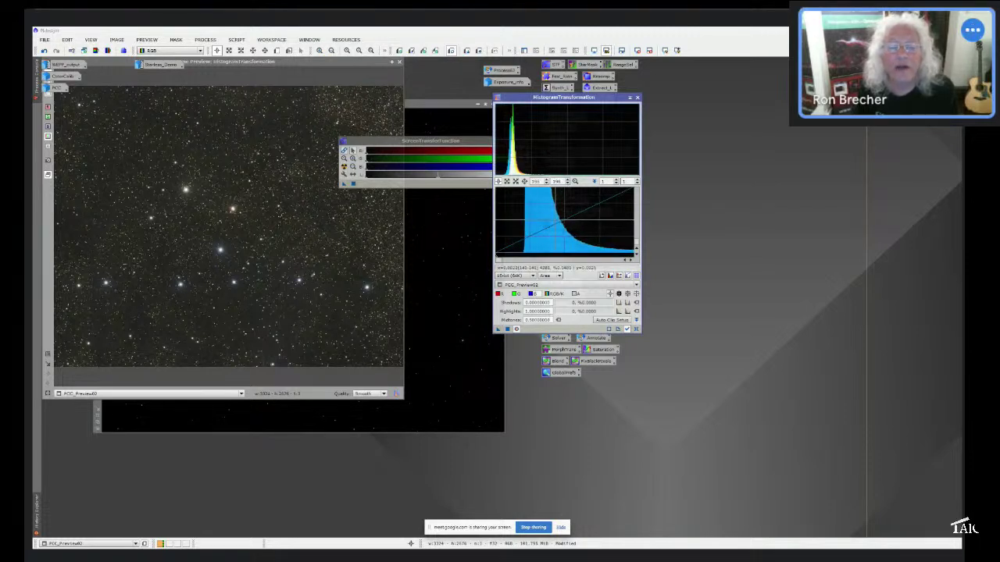
scroll(564, 219, down, 10)
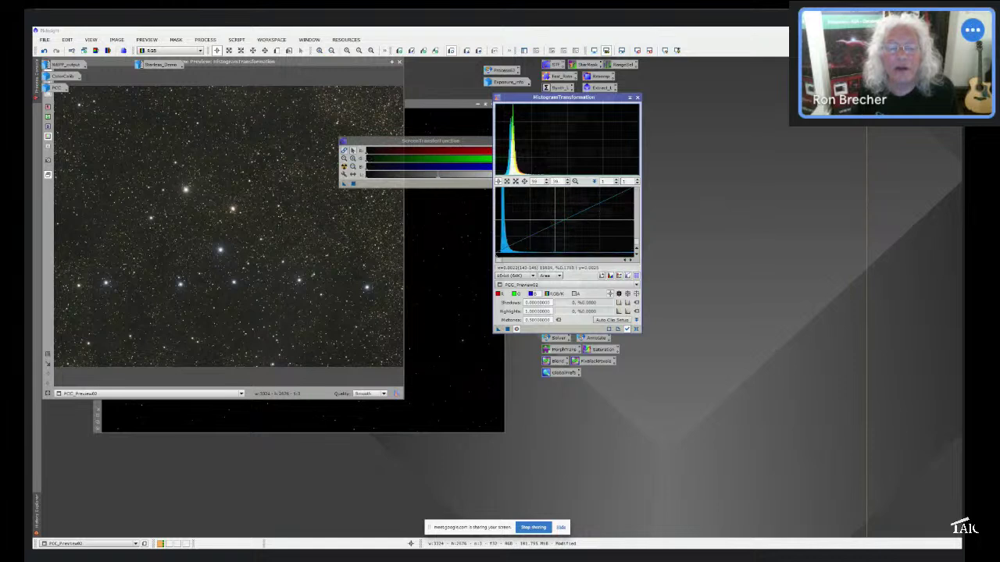
scroll(554, 222, down, 5)
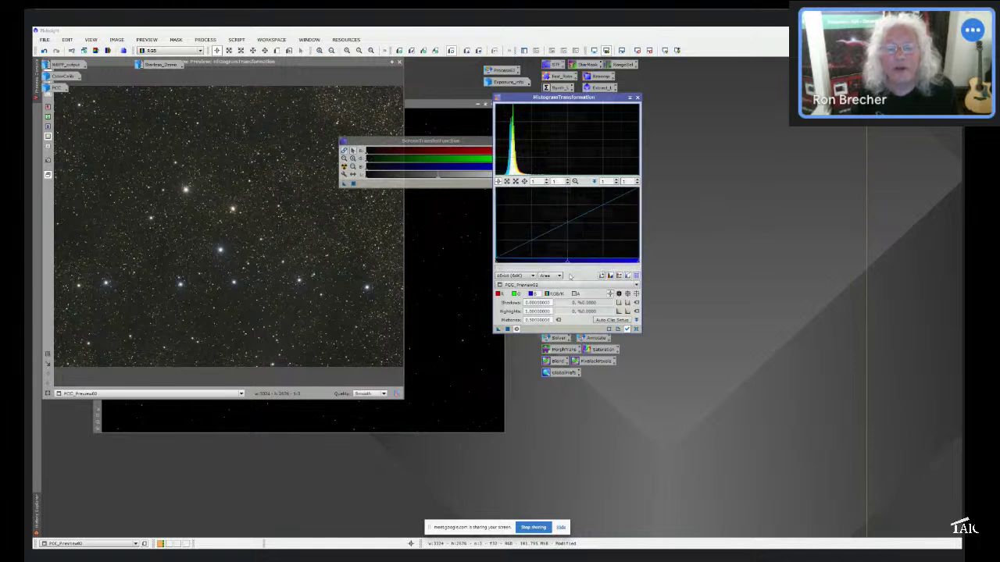
drag(567, 262, 565, 264)
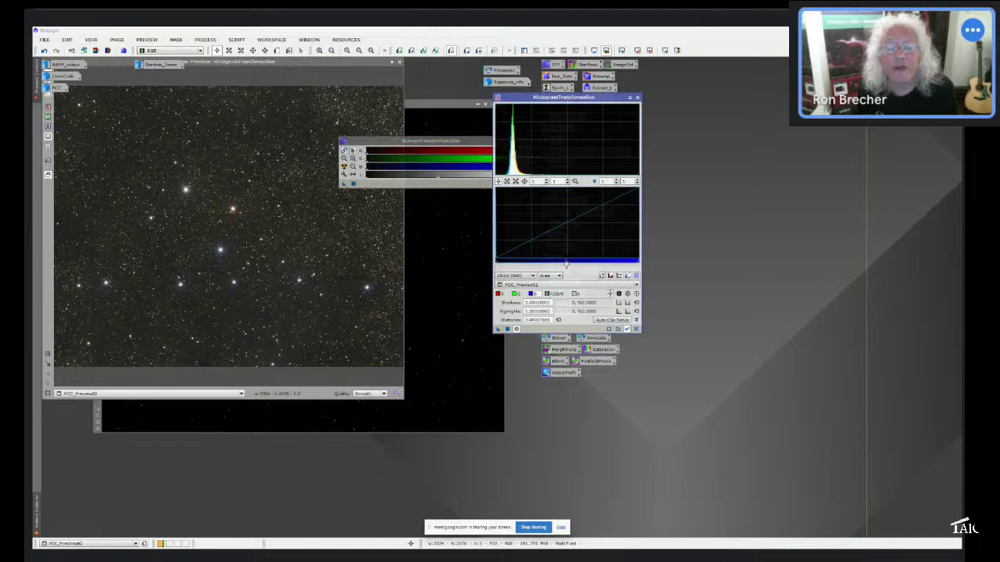
scroll(547, 139, up, 2)
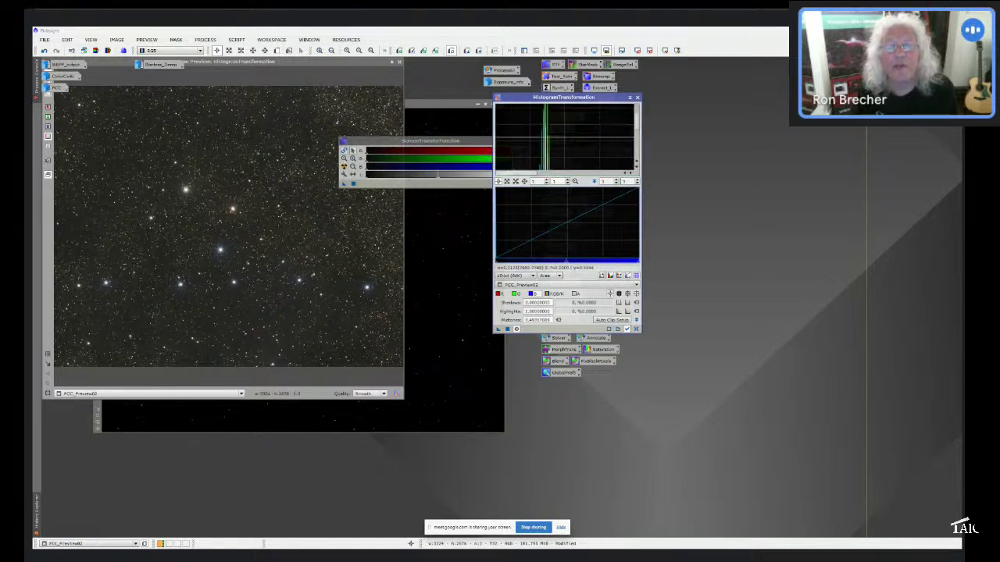
click(559, 320)
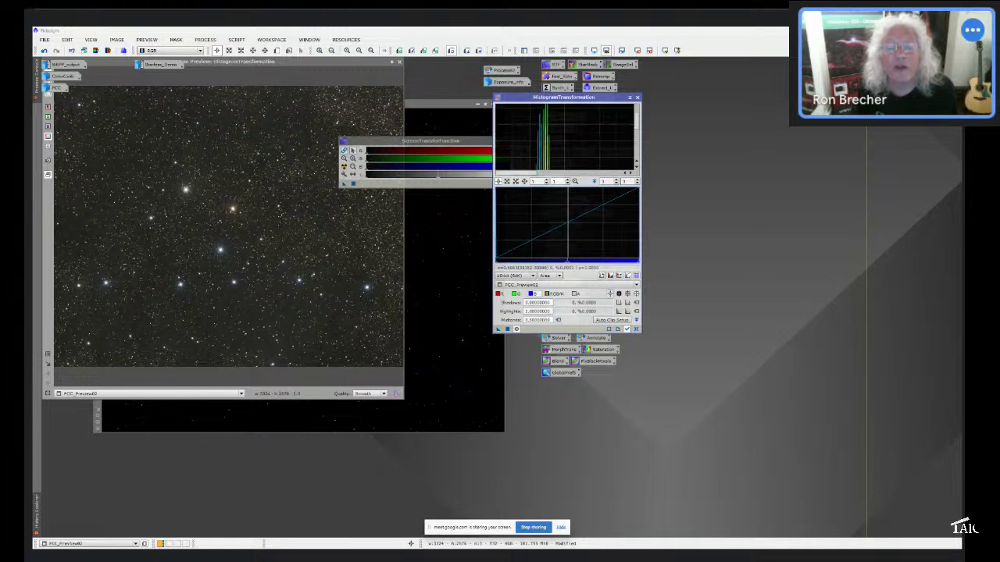
drag(567, 264, 565, 260)
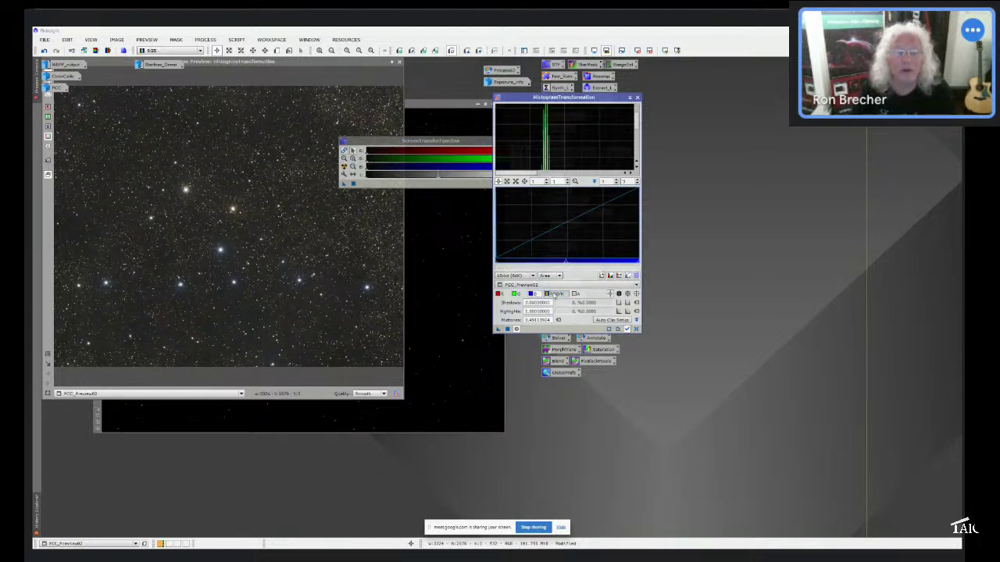
Transfer the ScreenTransferFunction stretch to HistogramTransformation's combined RGB/K channel and apply it to the PCC_Preview02 image.
drag(352, 182, 547, 329)
scroll(519, 222, up, 8)
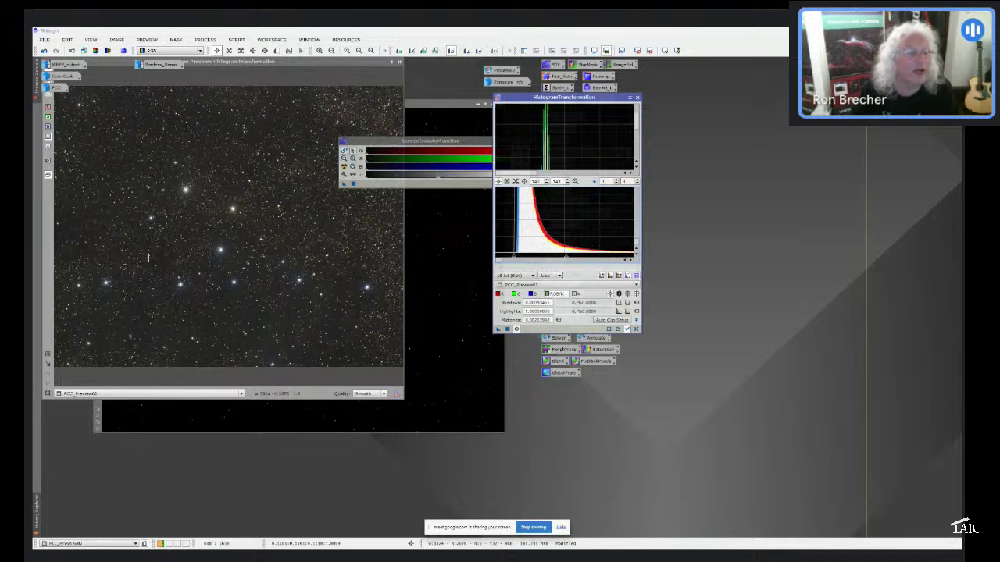
drag(159, 252, 158, 255)
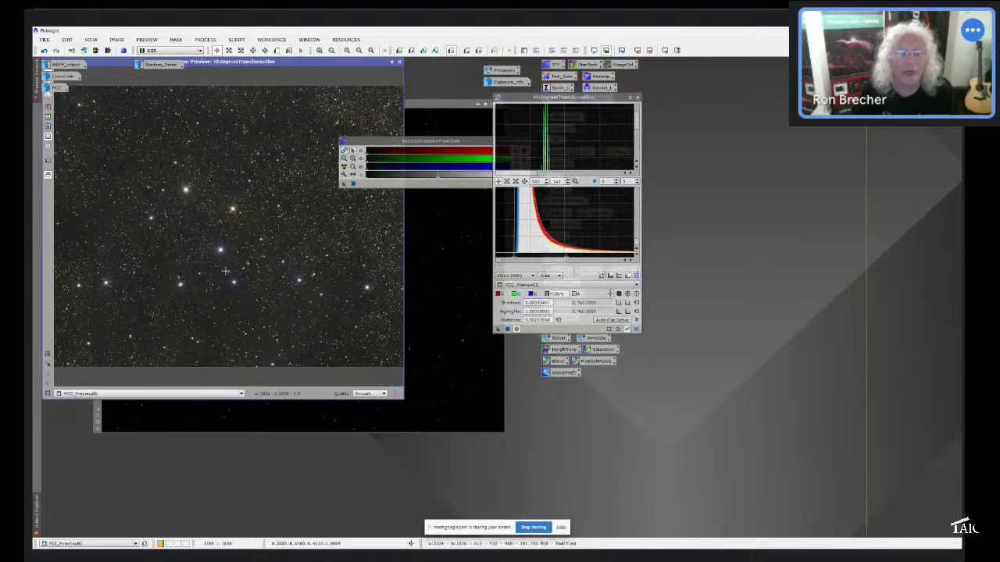
click(512, 329)
click(514, 328)
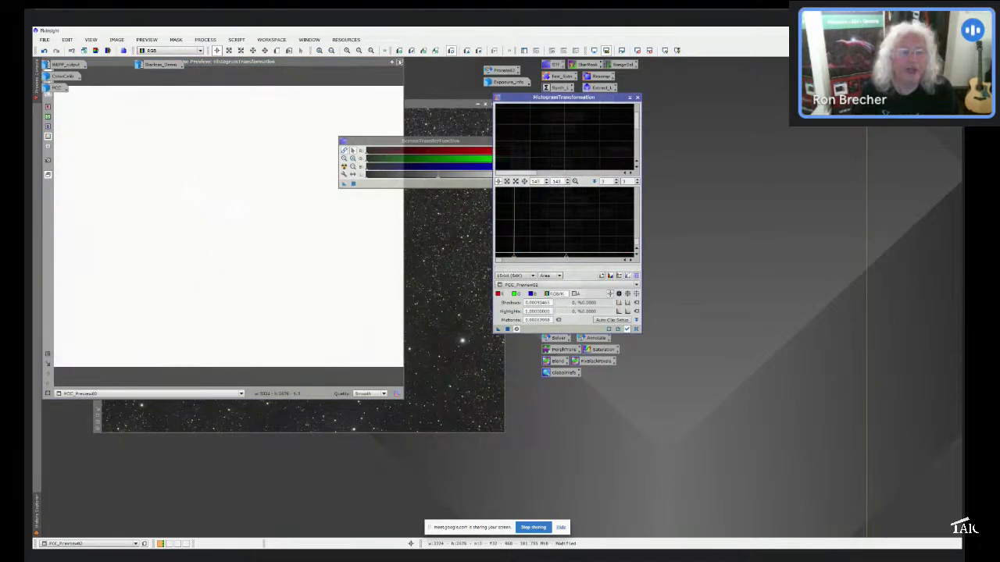
Close the real-time preview along with the HistogramTransformation and ScreenTransferFunction windows.
click(399, 61)
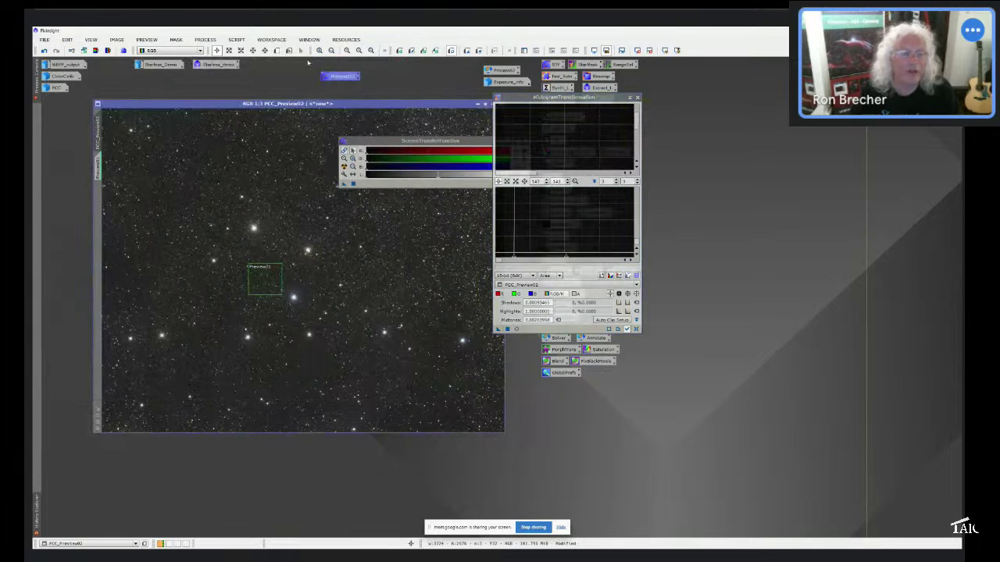
drag(406, 140, 343, 135)
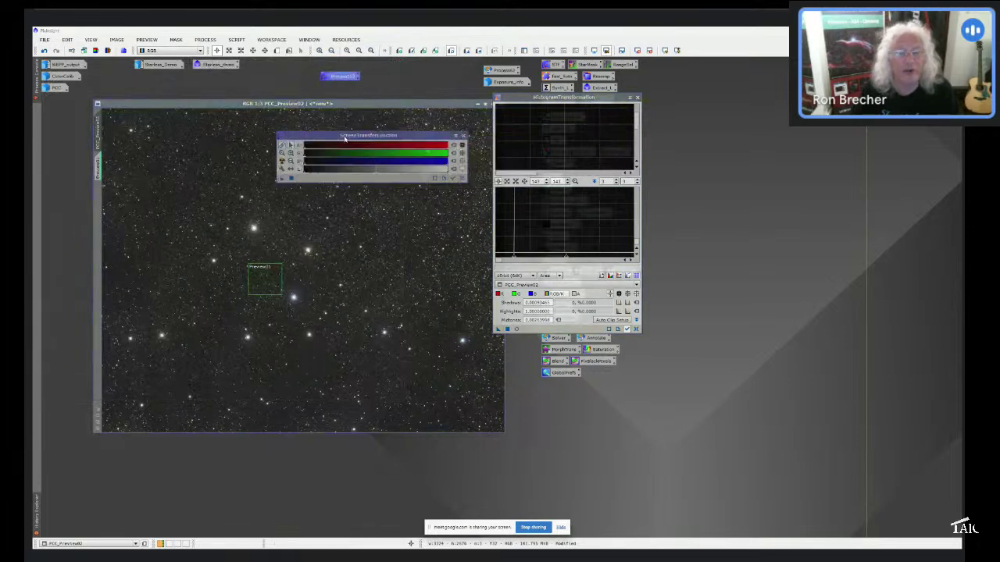
click(637, 100)
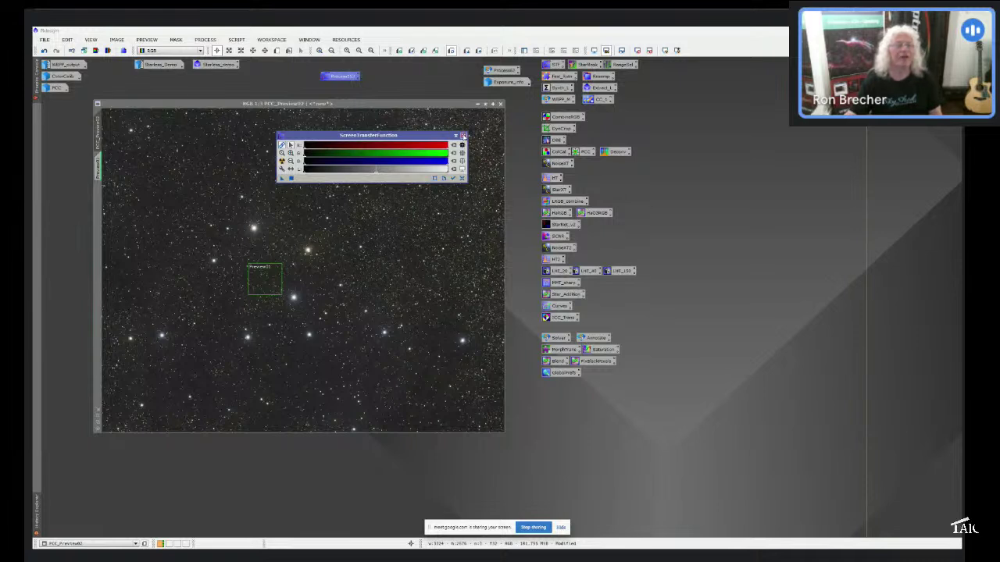
click(462, 135)
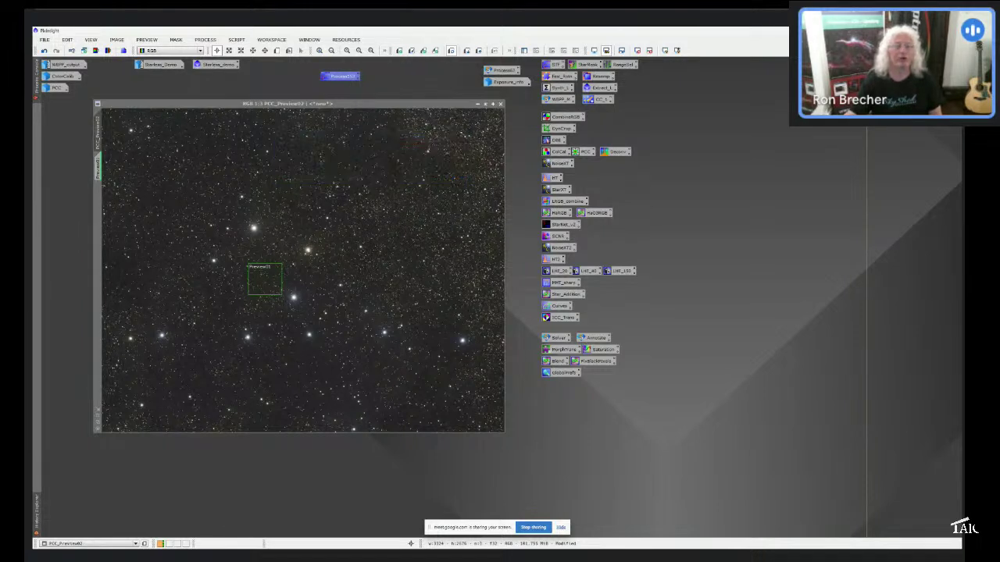
Iconize PCC_Preview02 and place it below the PCC icon, and move the loose process icon beneath Exposure_info.
click(477, 105)
mouse_move(324, 271)
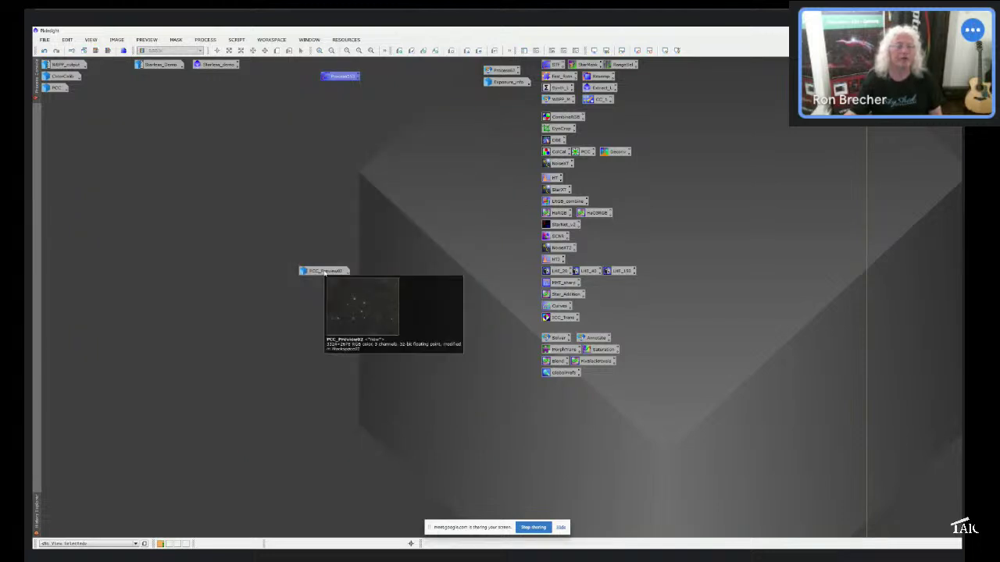
drag(324, 272, 66, 100)
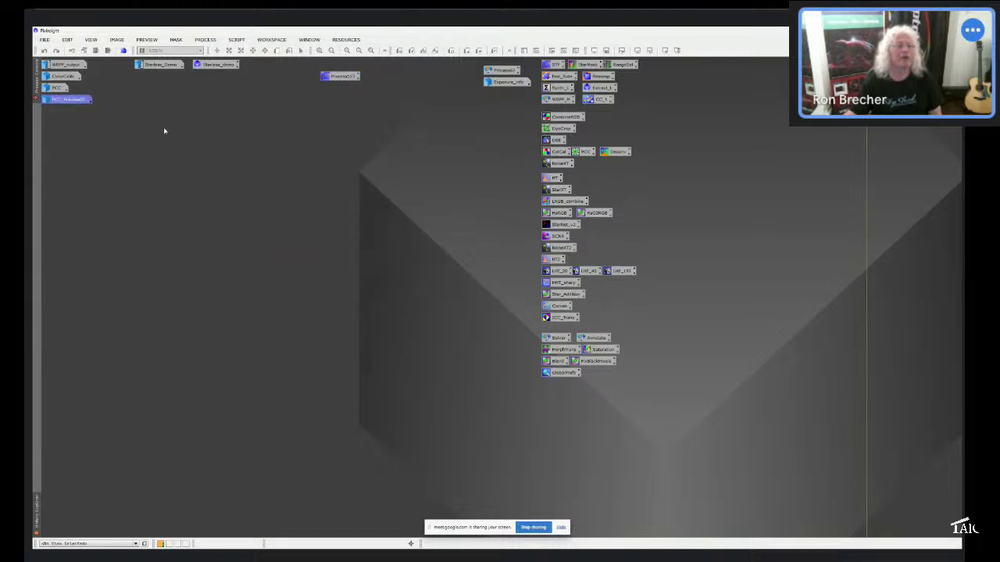
click(164, 123)
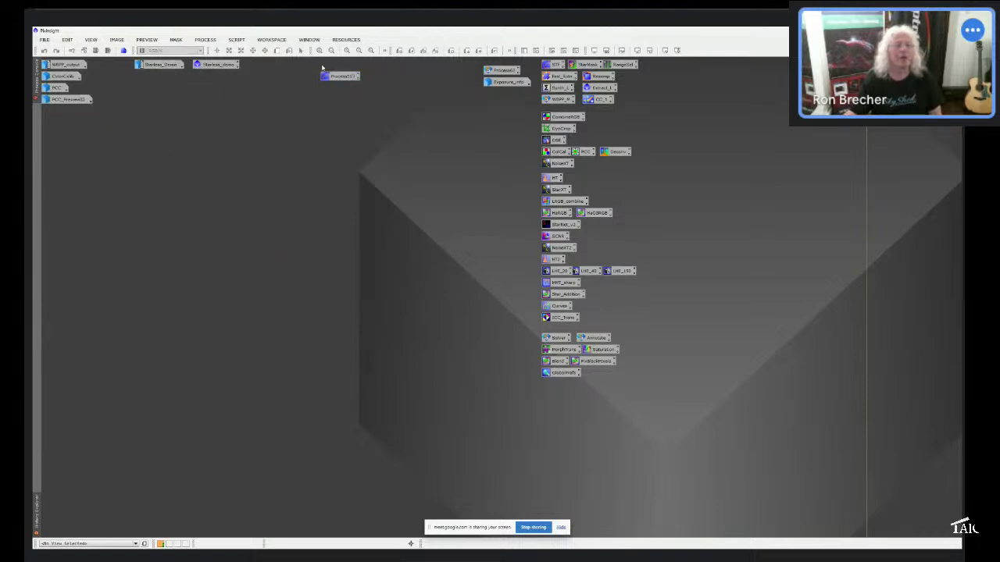
drag(334, 75, 483, 96)
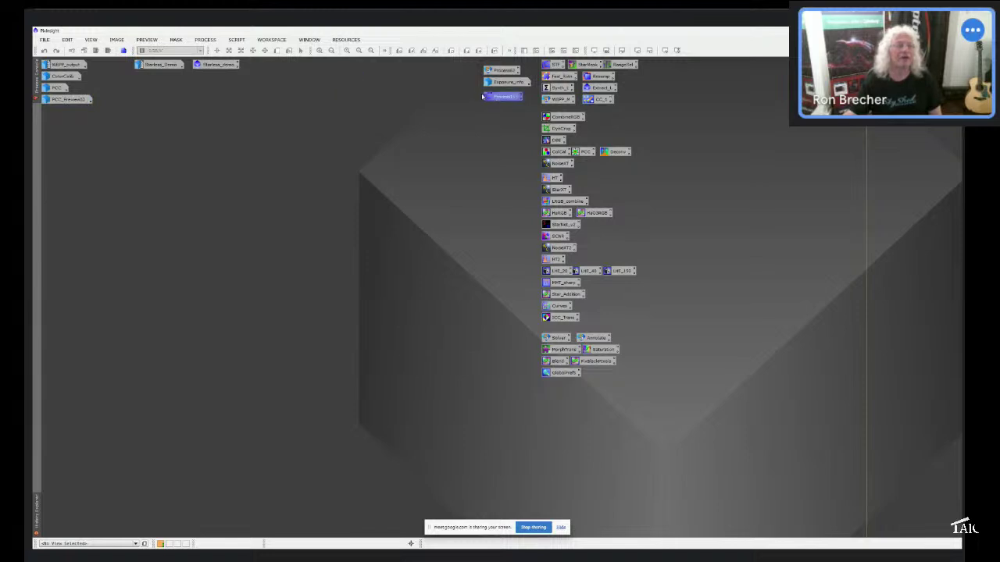
Open the Starless_Demo image and expand its initial state in the History Explorer.
double_click(140, 65)
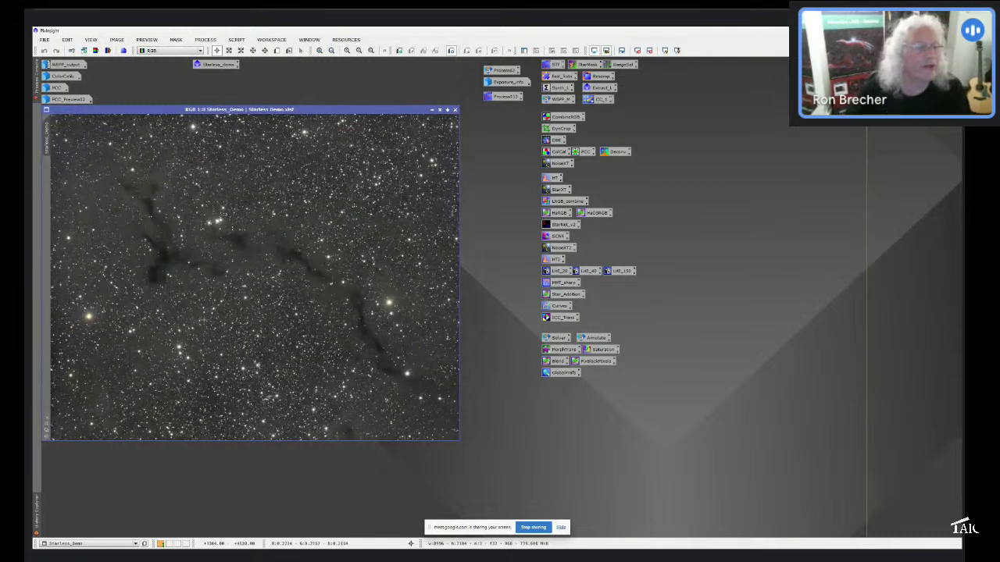
right_click(47, 129)
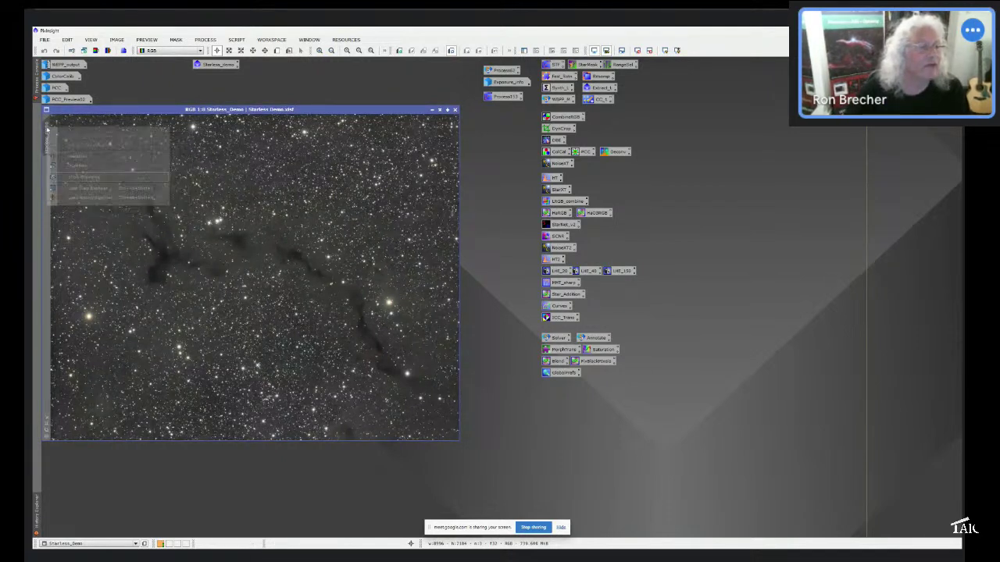
click(86, 199)
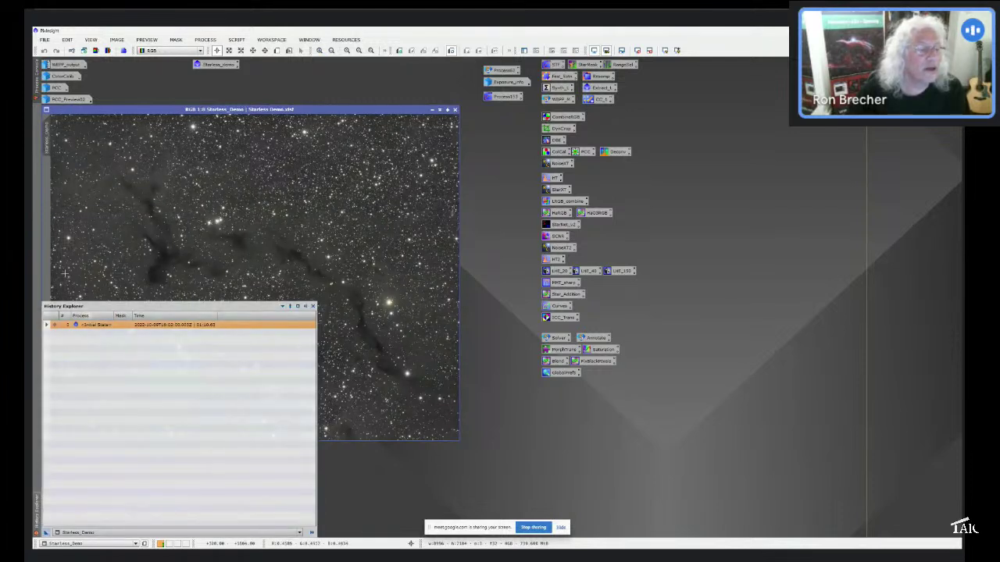
click(47, 324)
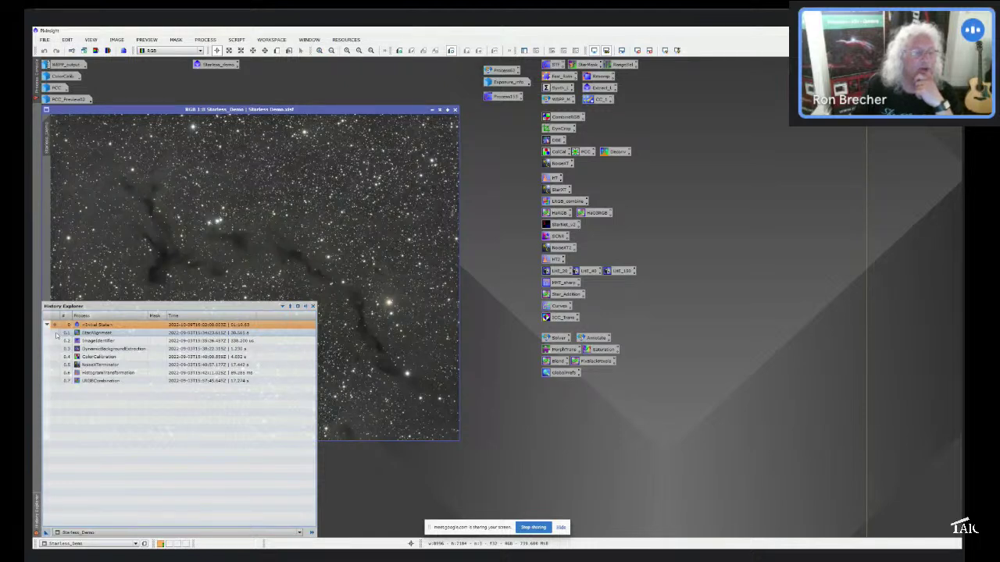
Review the processing history entries from StarAlignment to LRGBCombination, and close the History Explorer.
click(96, 334)
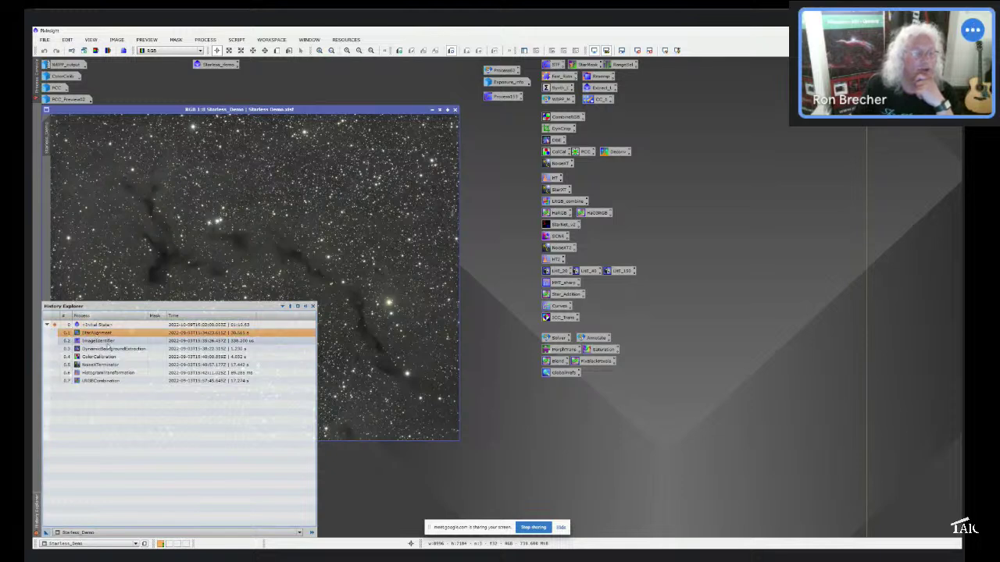
click(108, 342)
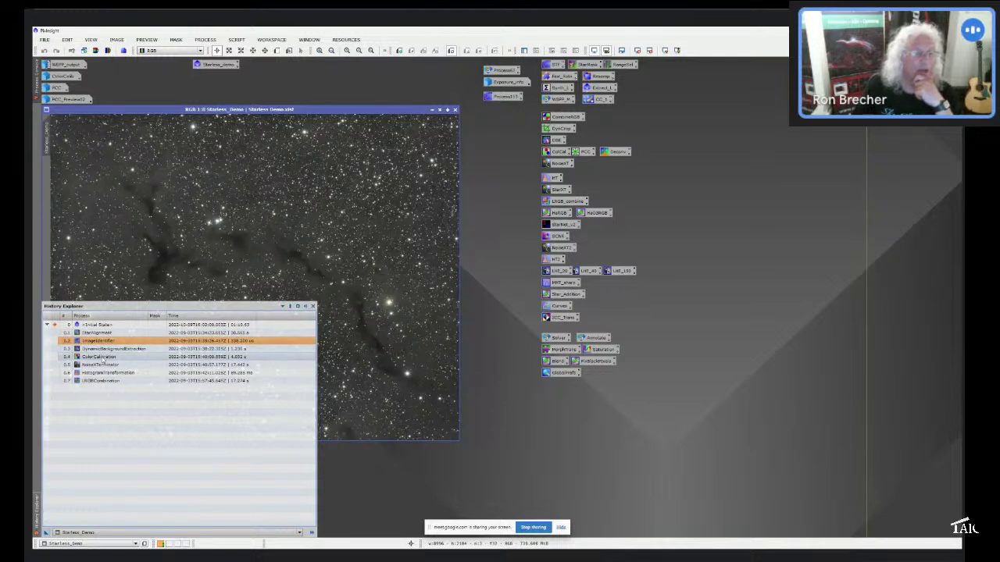
click(105, 373)
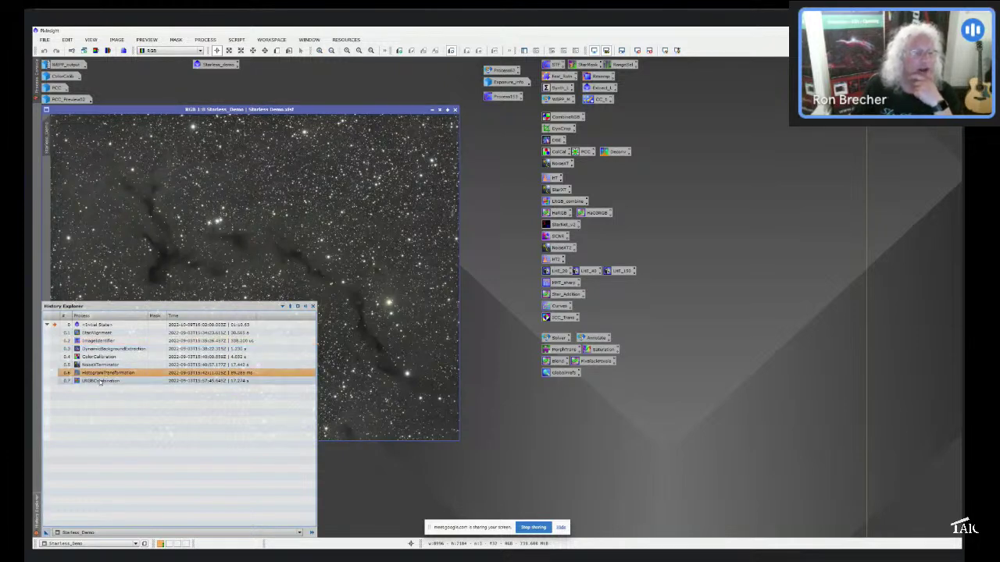
click(100, 381)
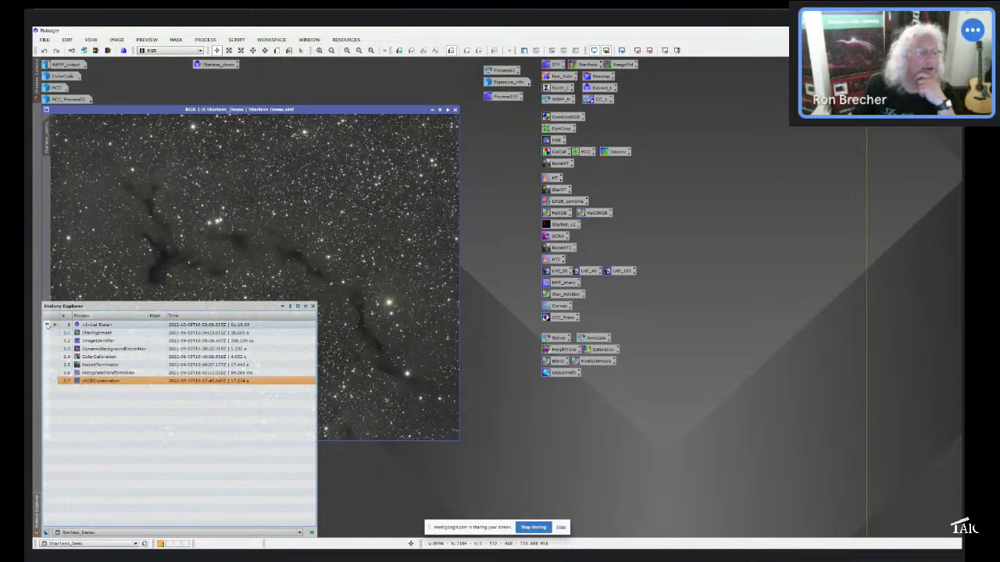
click(48, 324)
click(48, 324)
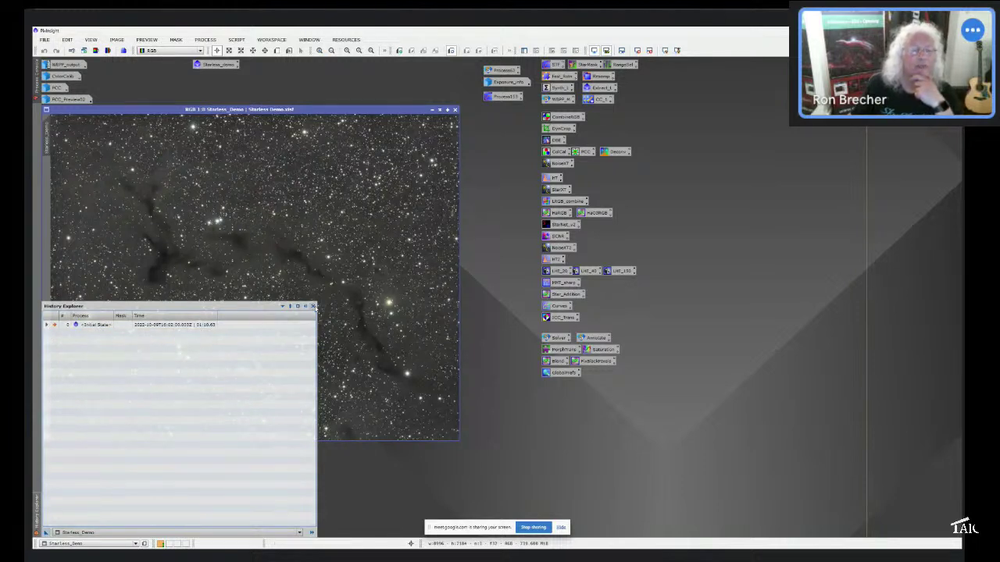
click(313, 306)
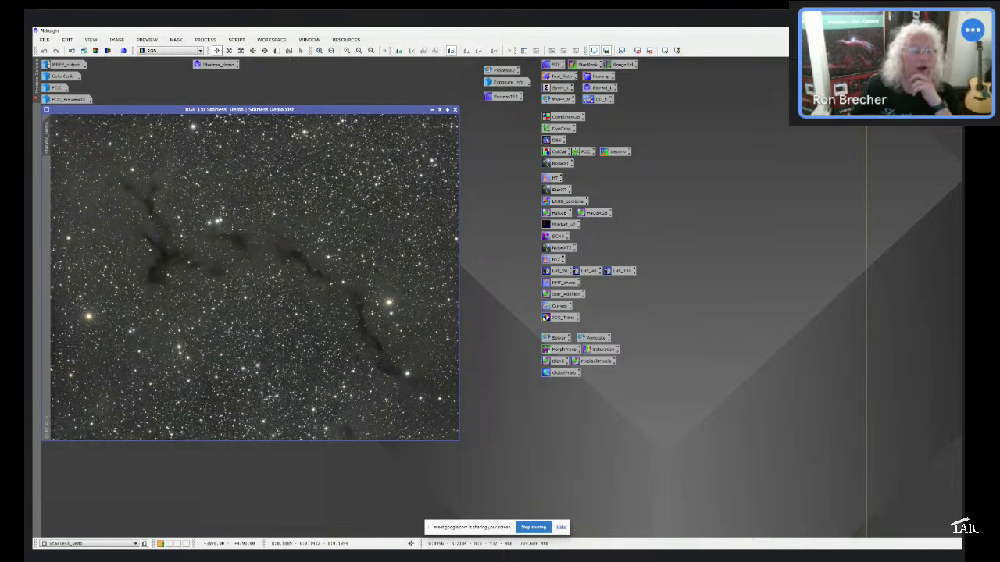
Open the StarNet process from the mask generation category, place its window over Starless_Demo, and inspect the Stride options.
click(560, 225)
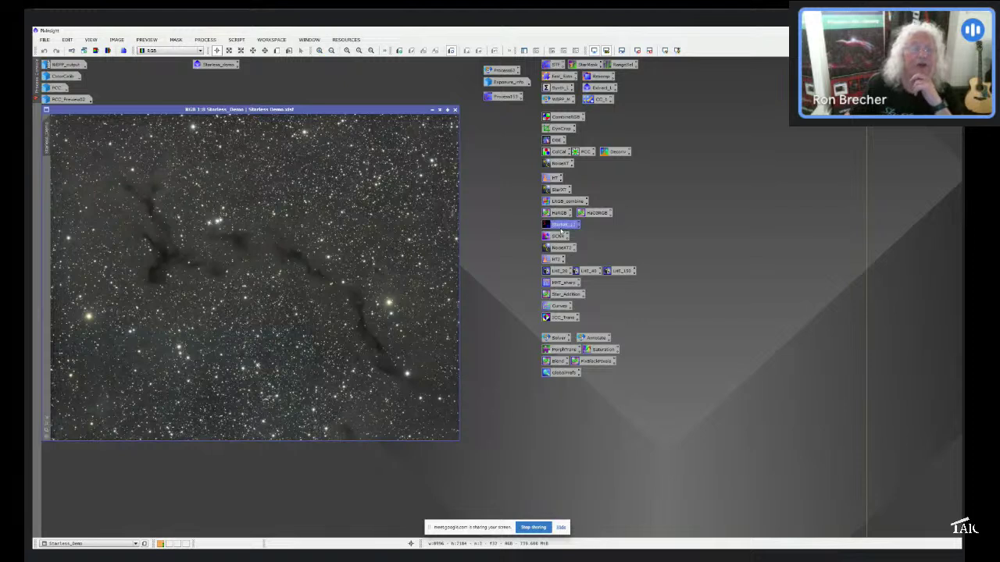
click(207, 40)
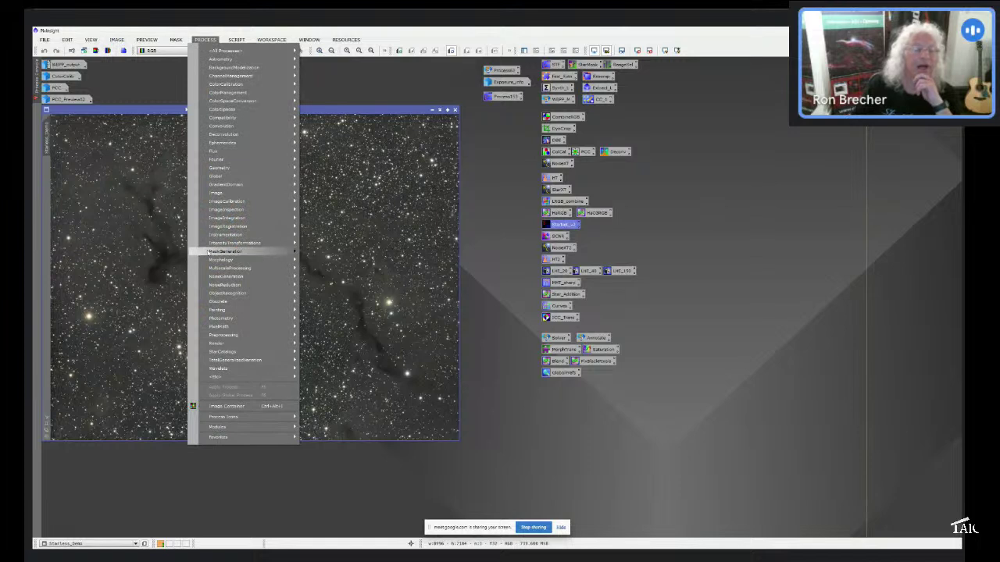
mouse_move(209, 246)
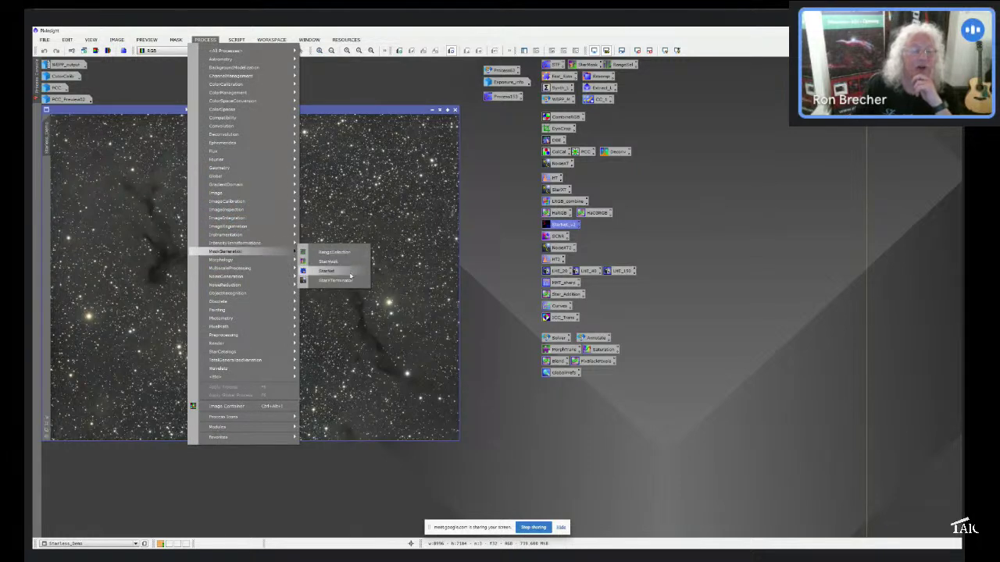
click(324, 272)
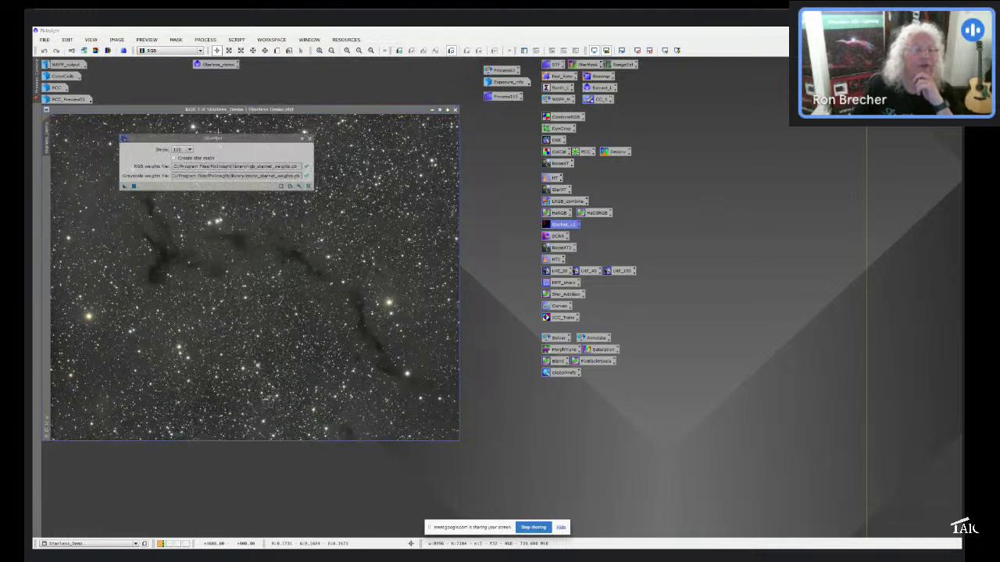
drag(242, 139, 333, 160)
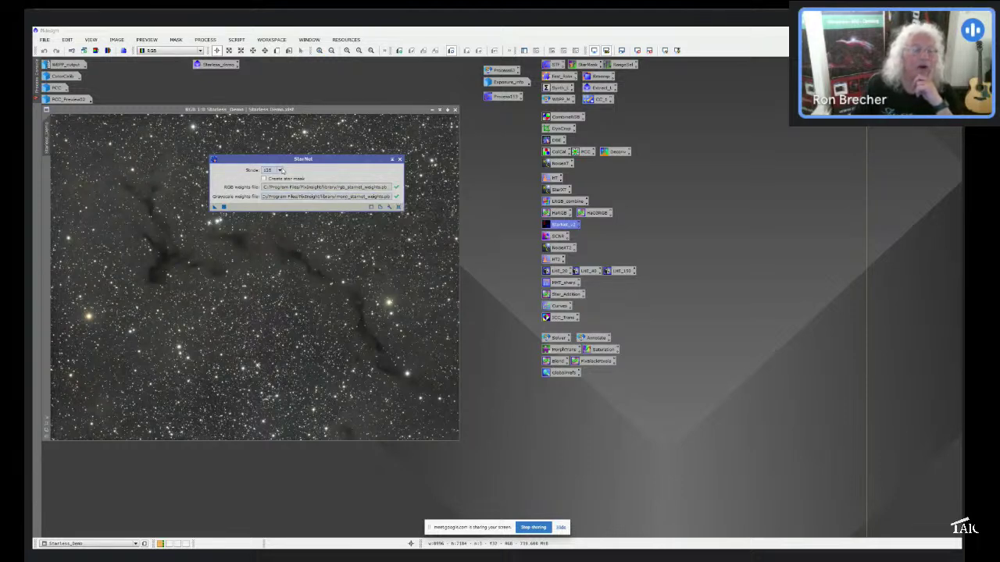
click(280, 170)
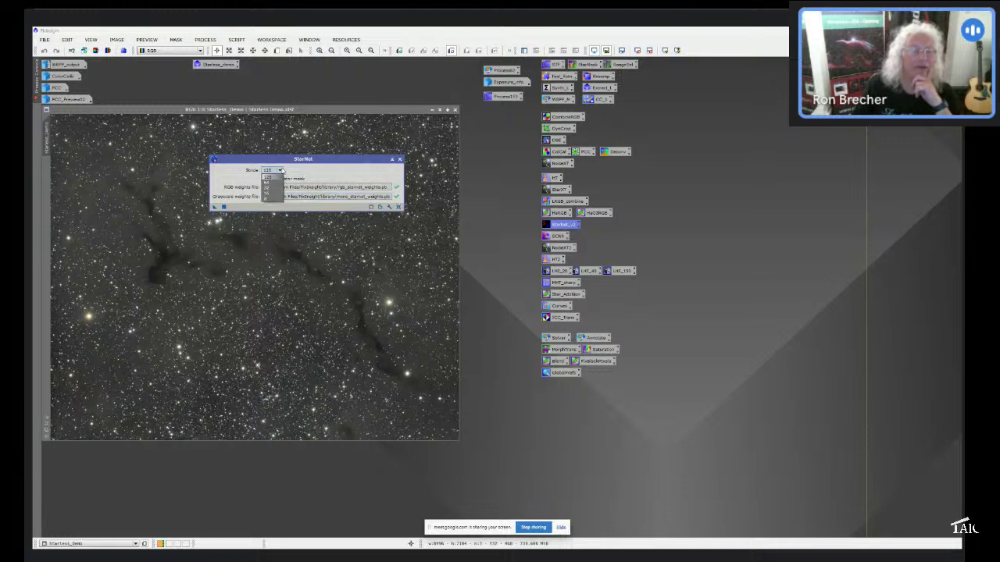
click(279, 170)
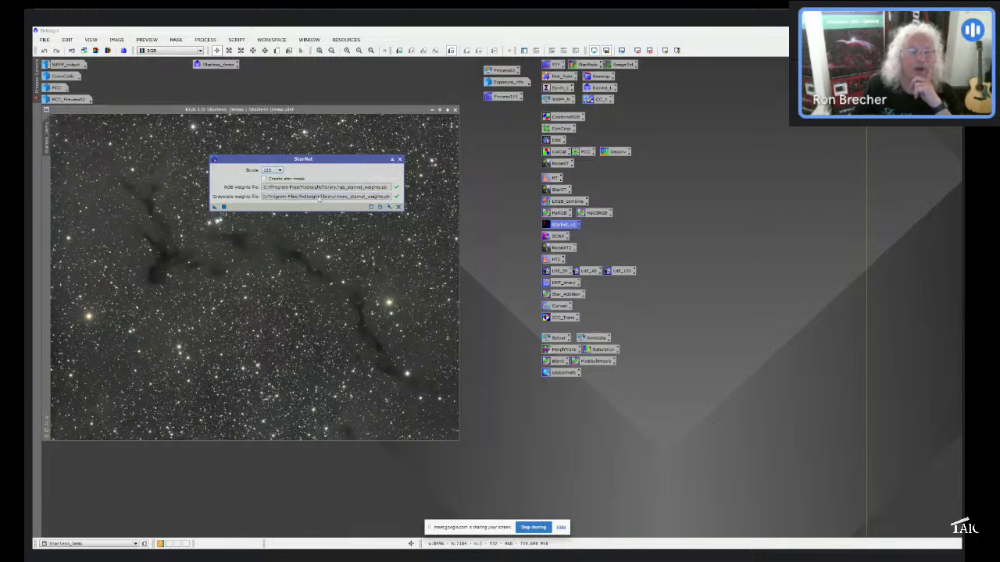
Close StarNet, launch the StarNet2 instance from the StarNet_v2 process icon, and place its window over Starless_Demo.
click(400, 160)
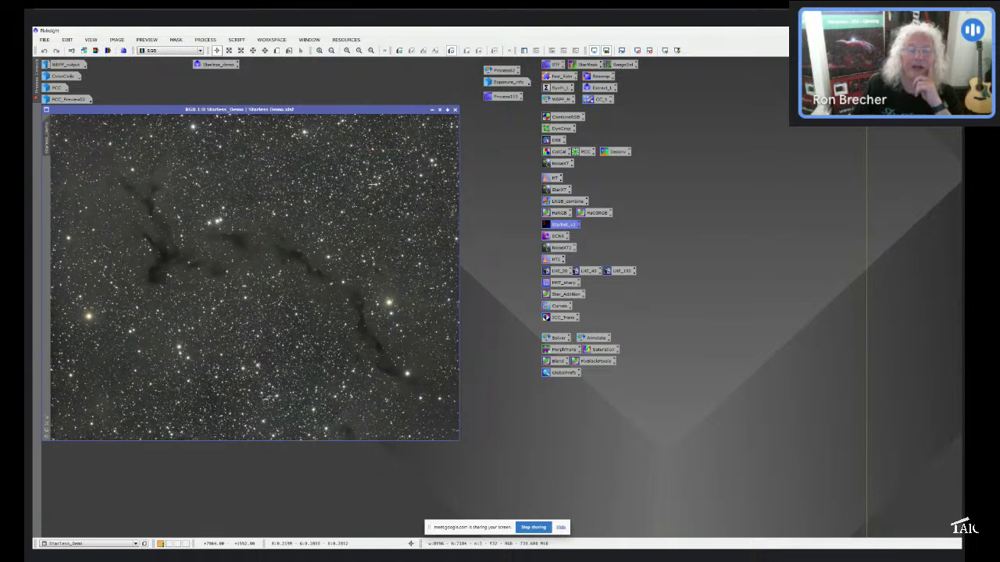
right_click(564, 226)
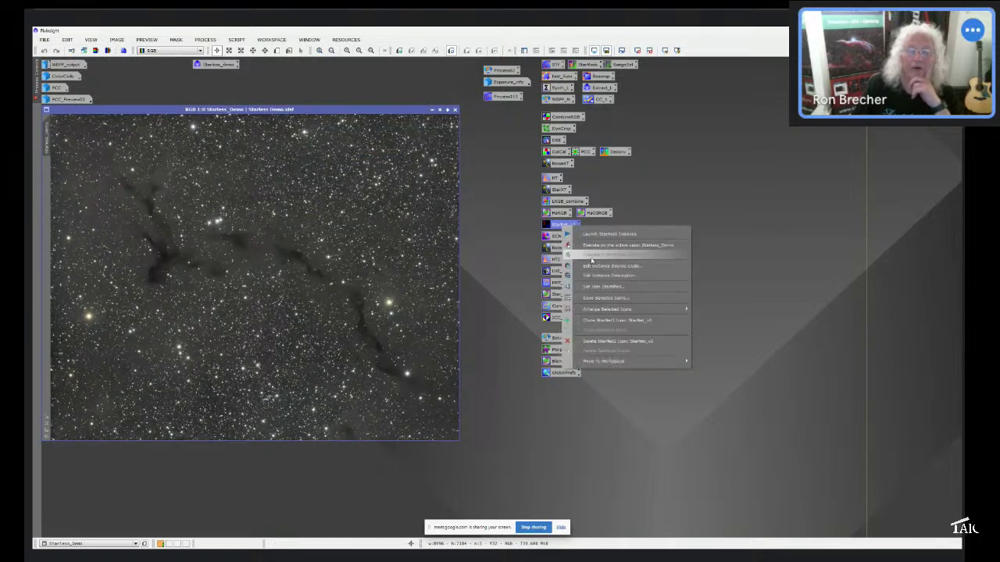
click(605, 234)
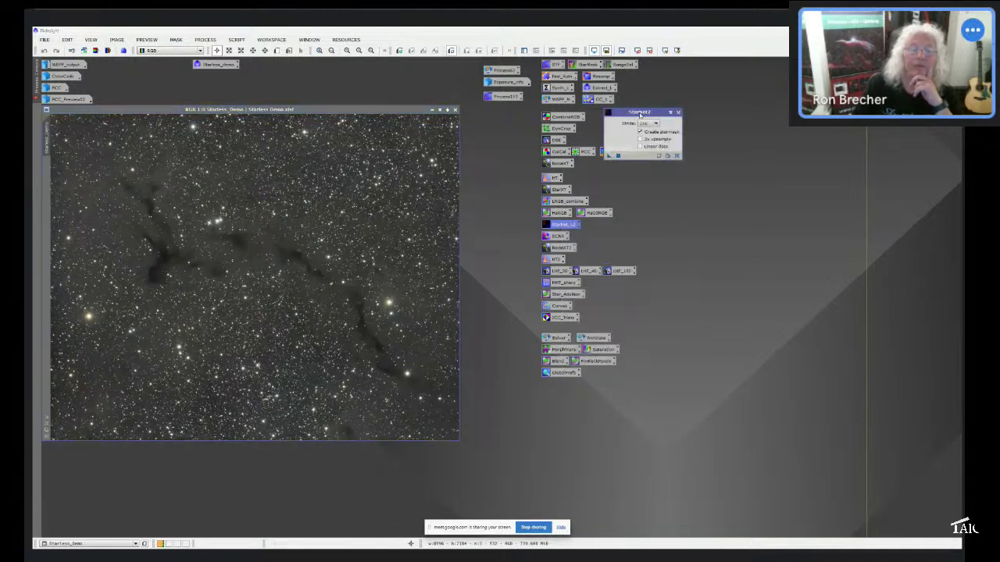
drag(640, 115, 330, 135)
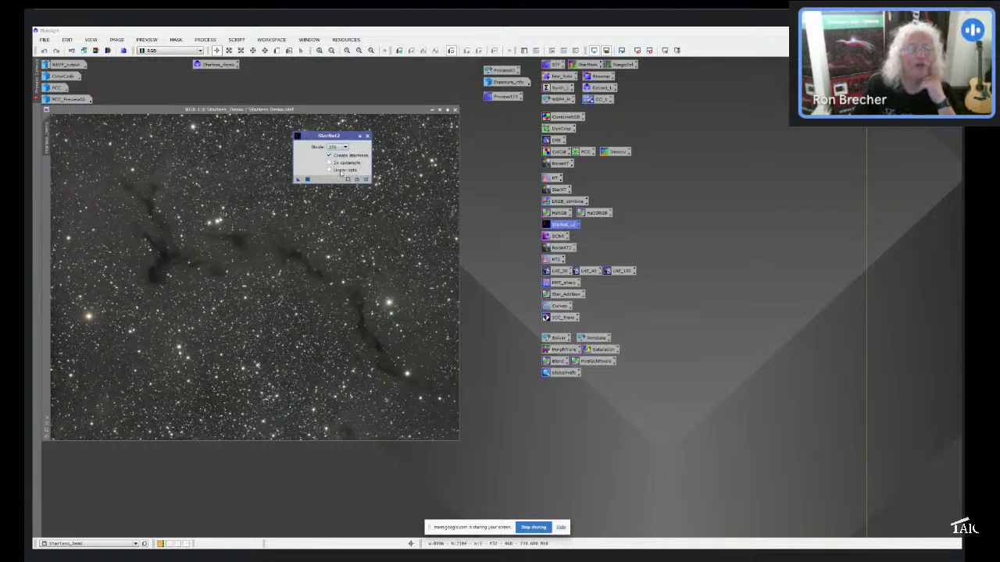
click(329, 170)
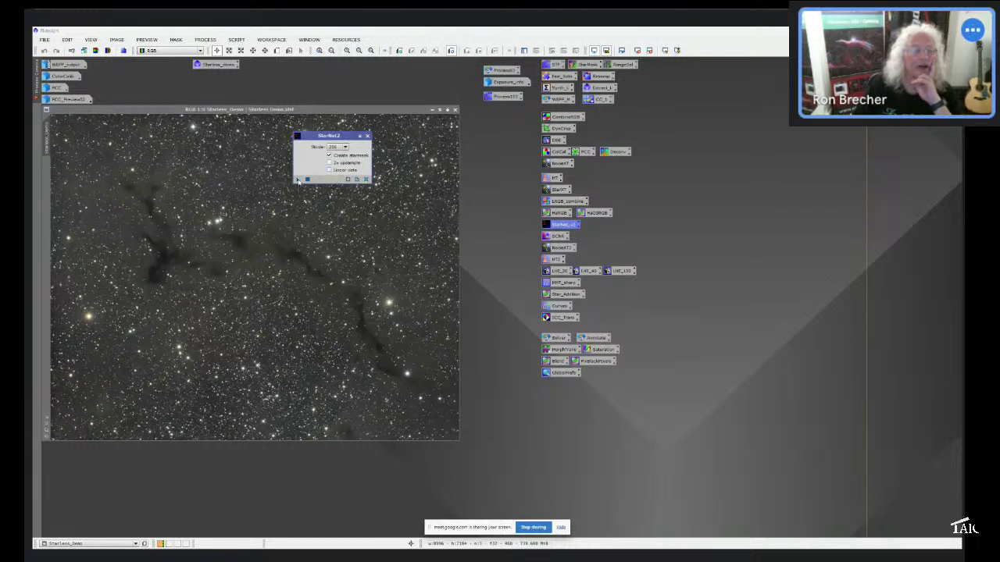
Open StarXTerminator from the mask generation category and move its window closer to StarNet2 to view its options.
click(205, 39)
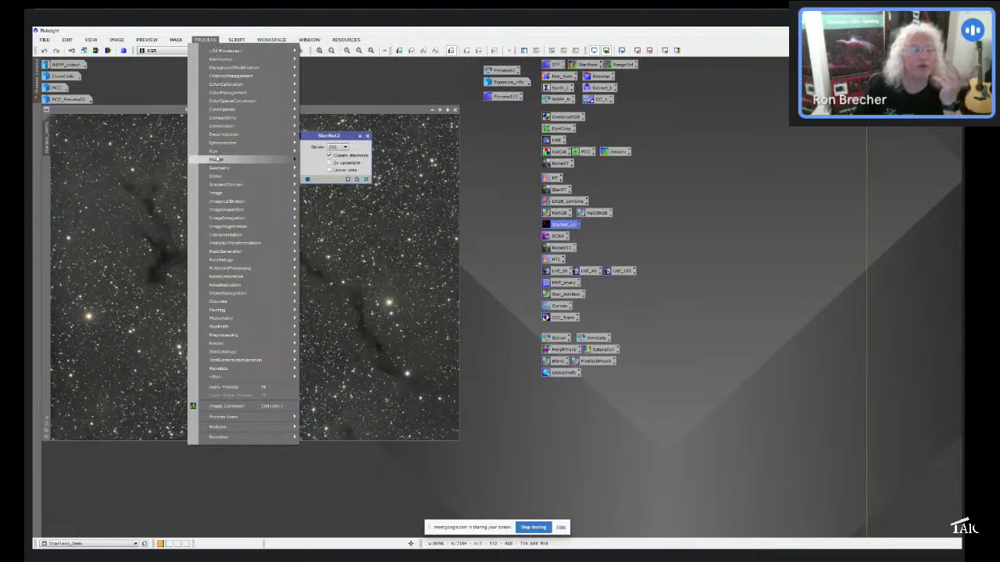
mouse_move(230, 261)
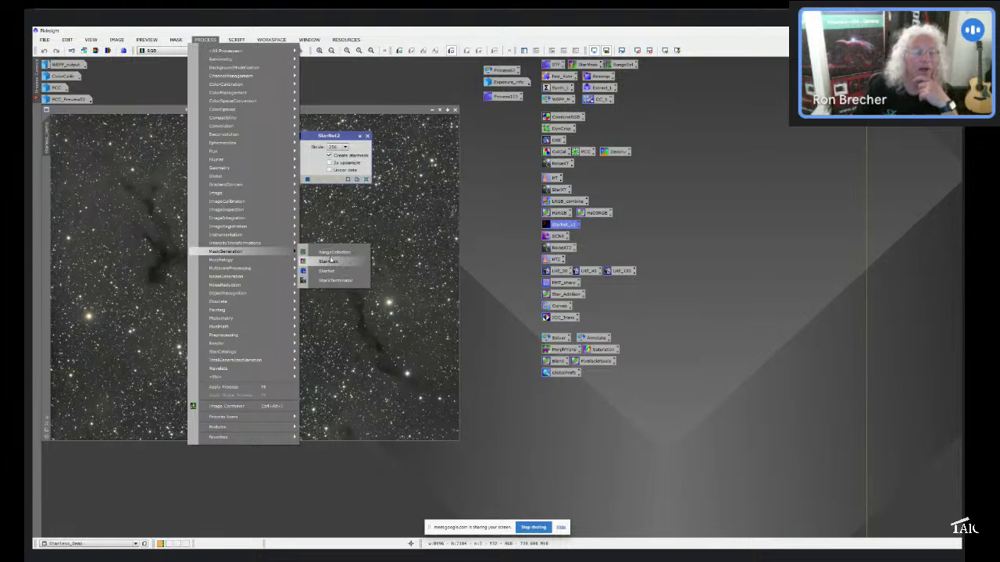
click(334, 281)
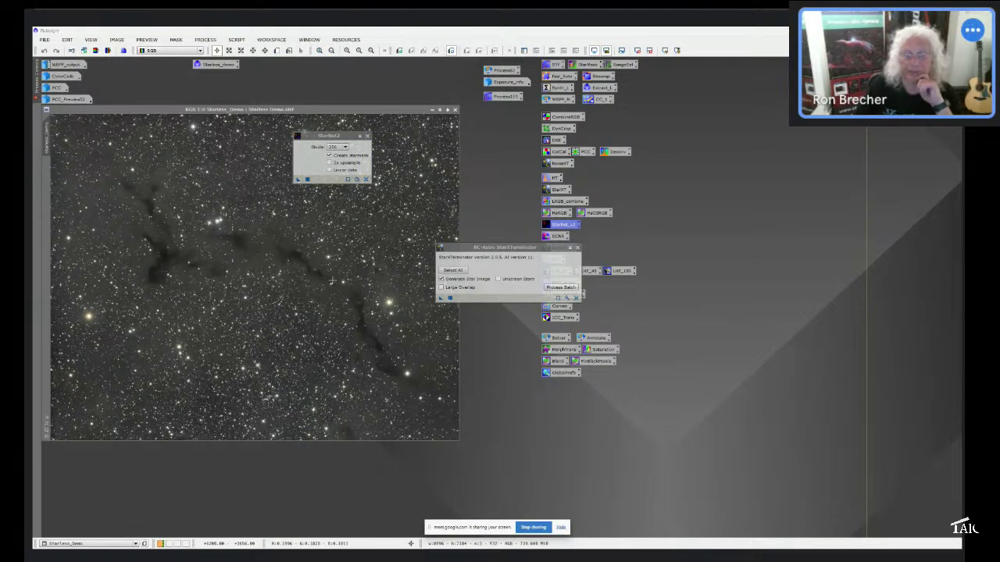
drag(504, 249, 460, 248)
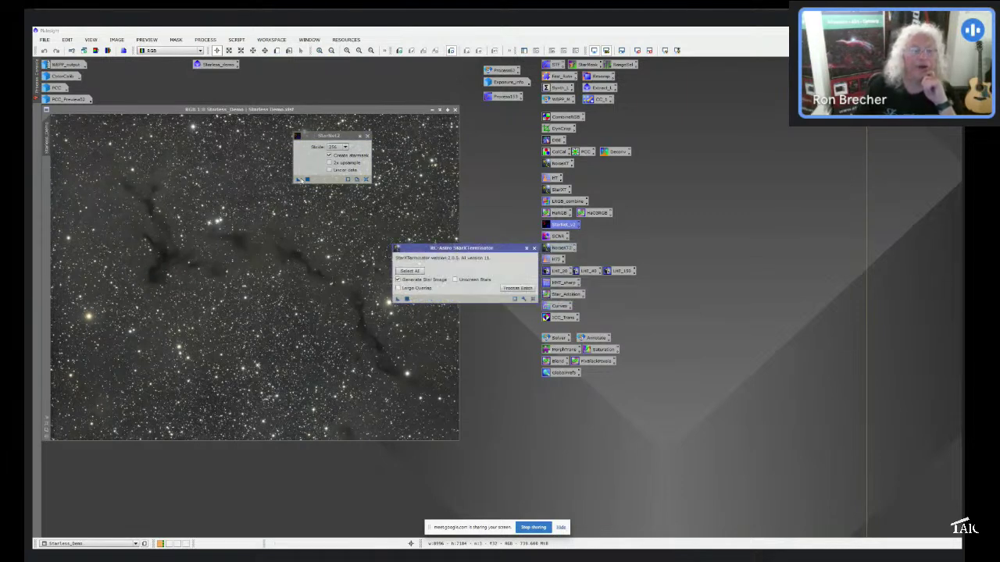
Apply StarNet2 to Starless_Demo with star mask creation enabled, and close the StarXTerminator and StarNet2 windows.
click(296, 180)
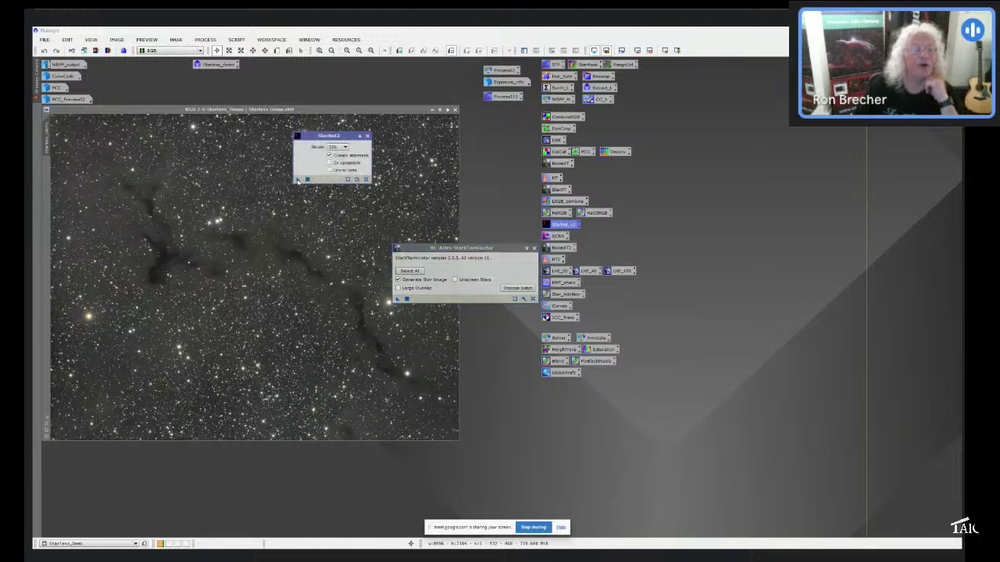
drag(221, 234, 221, 234)
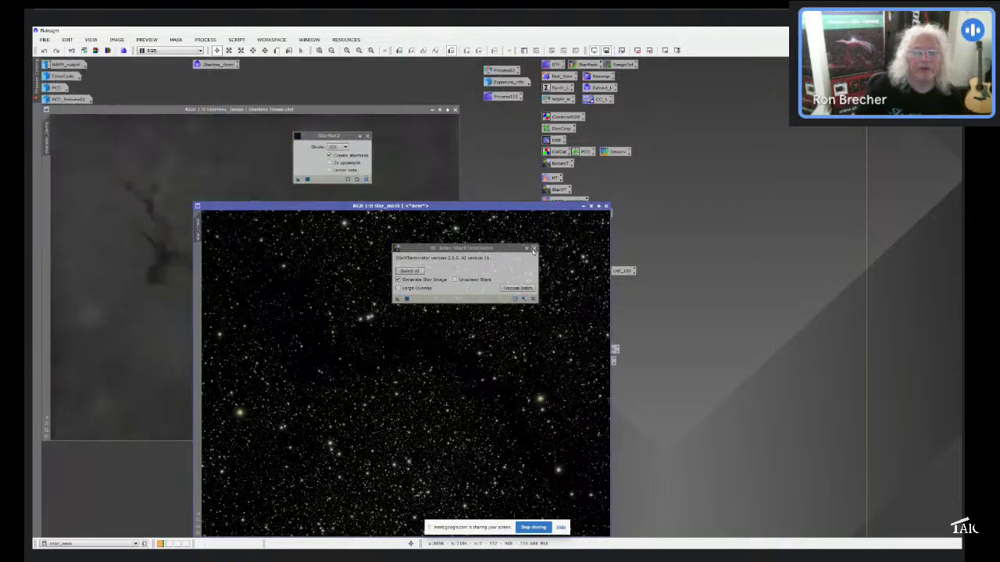
click(534, 248)
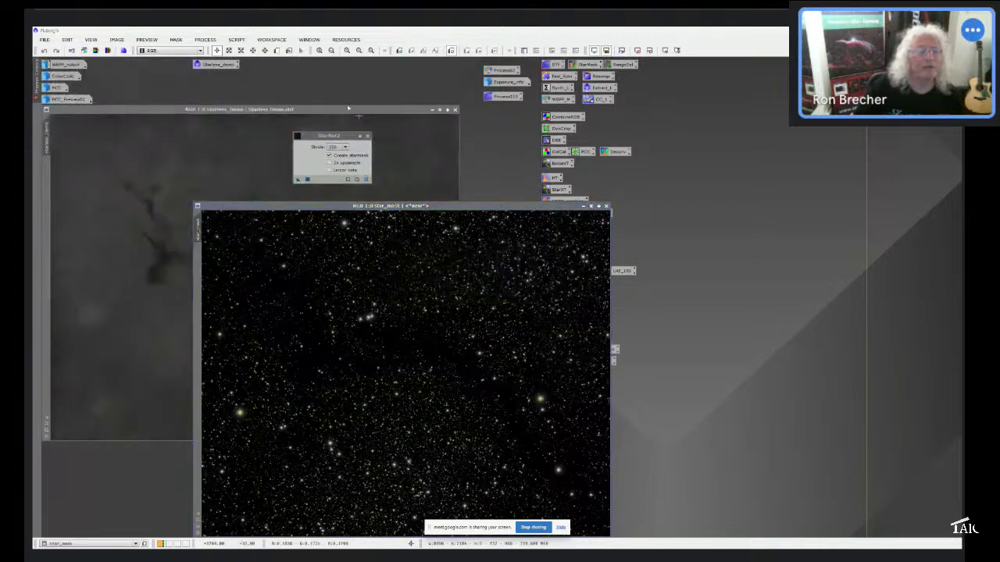
click(368, 137)
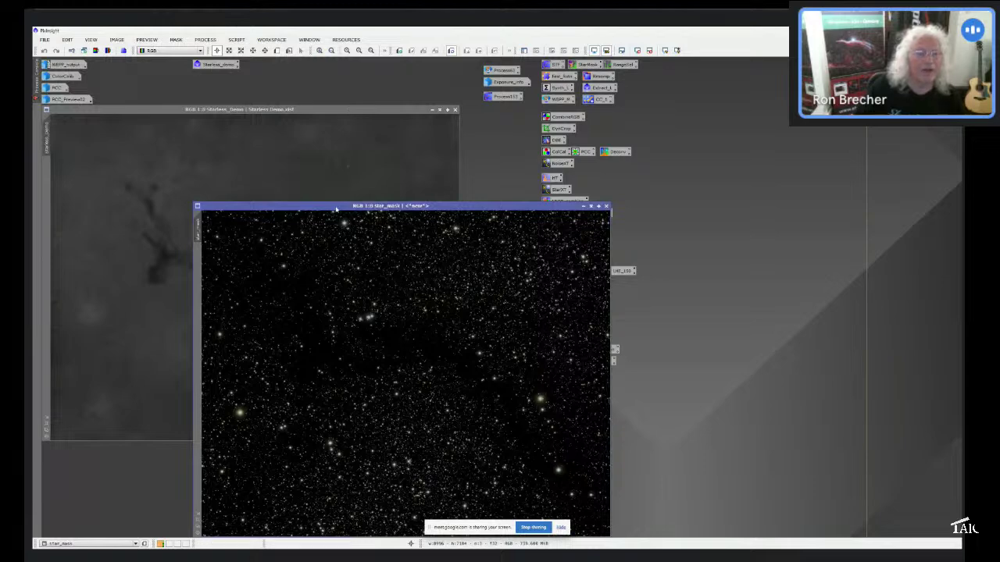
Move the star_mask image over Starless_Demo and examine its extracted stars at close range.
drag(335, 209, 233, 134)
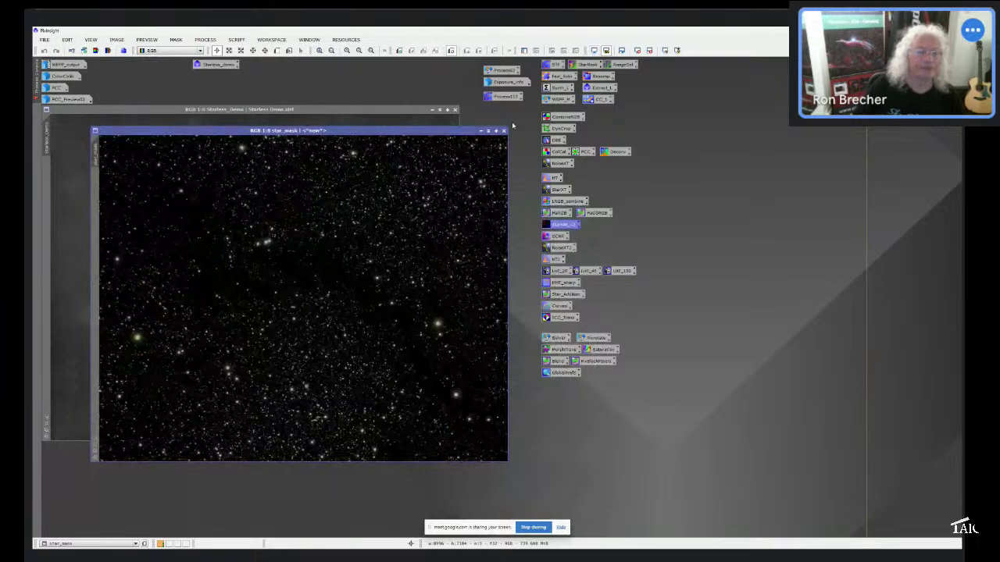
scroll(278, 292, up, 10)
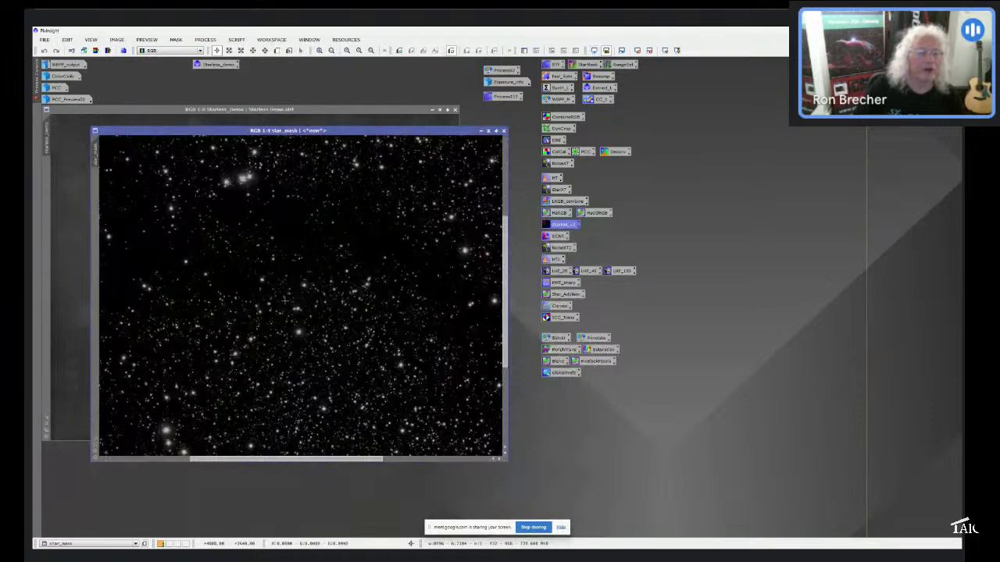
scroll(285, 301, down, 2)
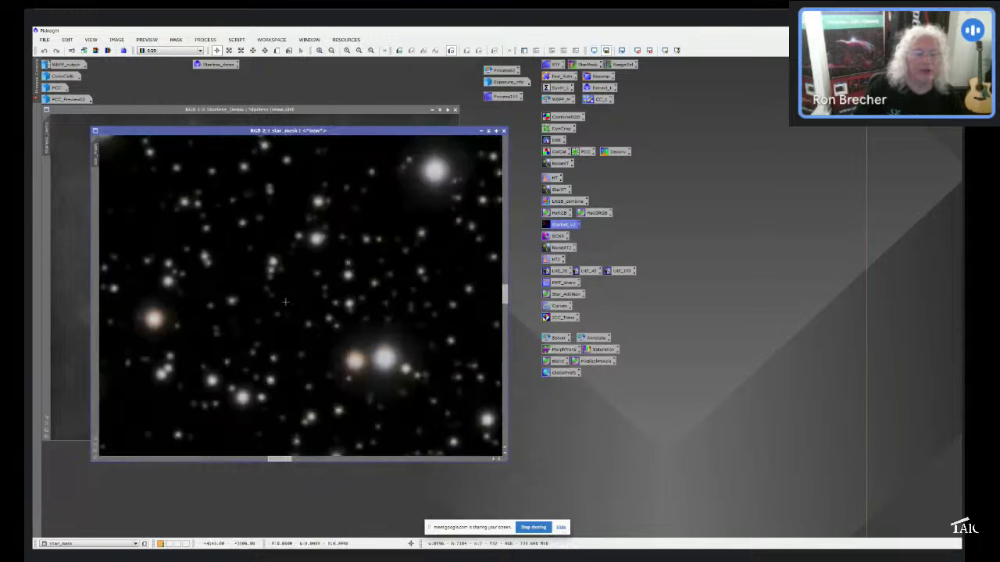
scroll(285, 302, down, 1)
scroll(285, 301, down, 7)
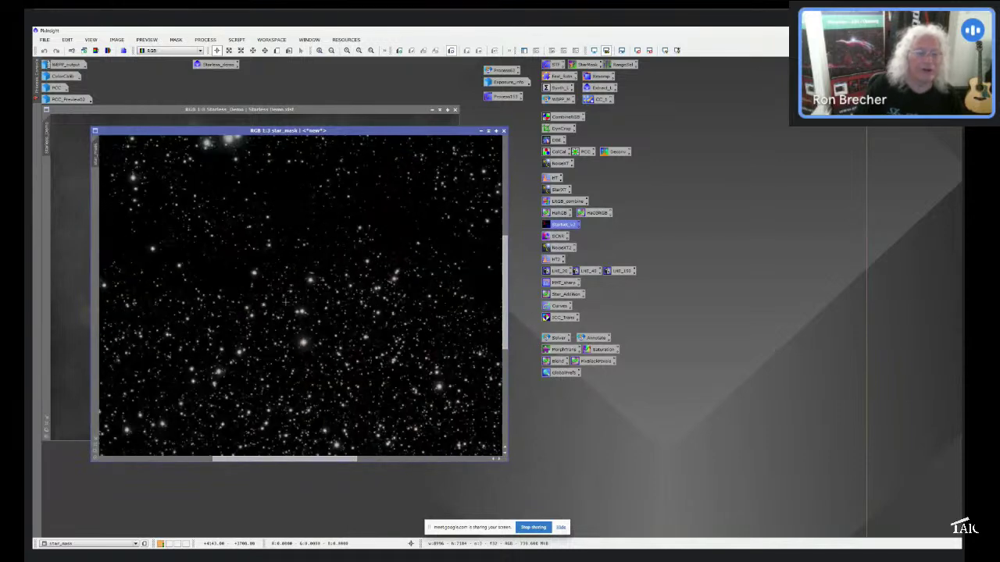
Iconize star_mask and place its icon above the Starless_Demo window, beside the Process02 icon.
click(481, 130)
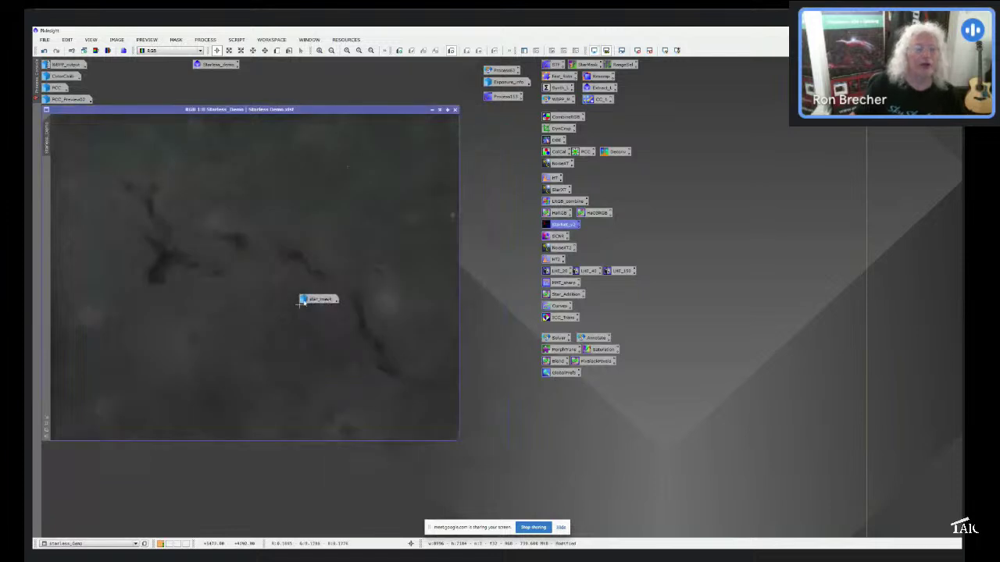
click(315, 301)
drag(382, 119, 445, 64)
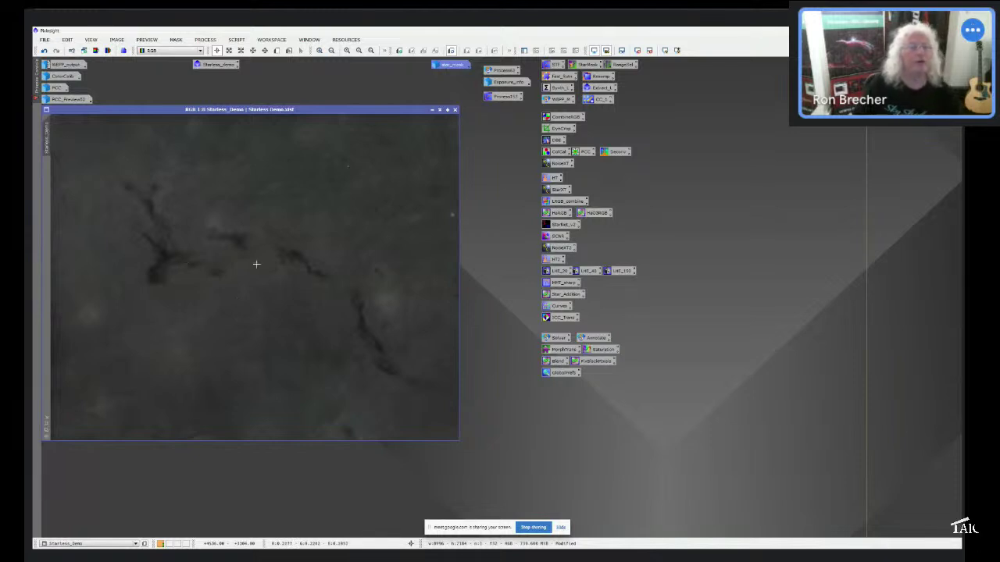
Open the Starless_demo process container, place it beside the image, and open its NoiseXTerminator instance.
double_click(216, 65)
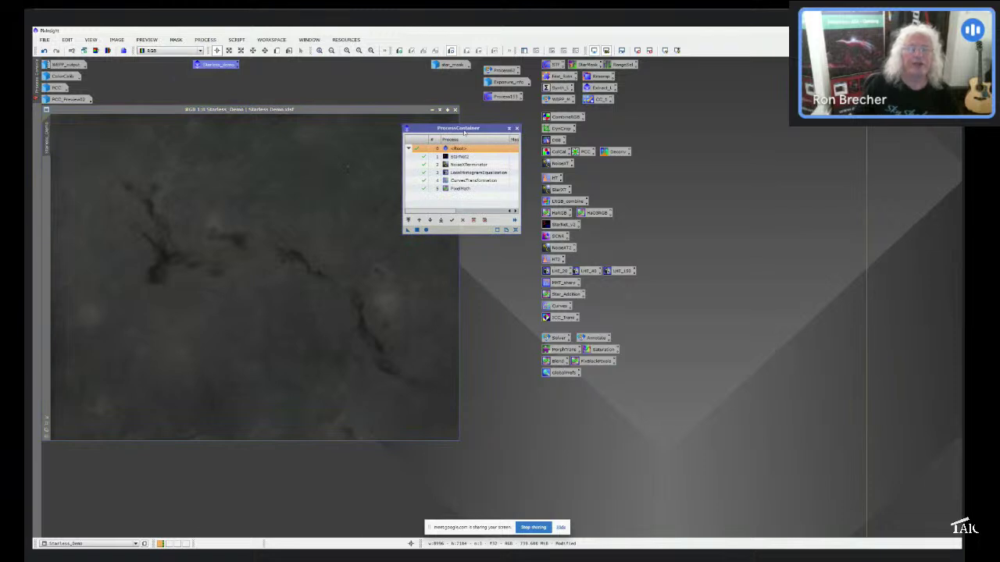
drag(466, 127, 528, 140)
click(523, 170)
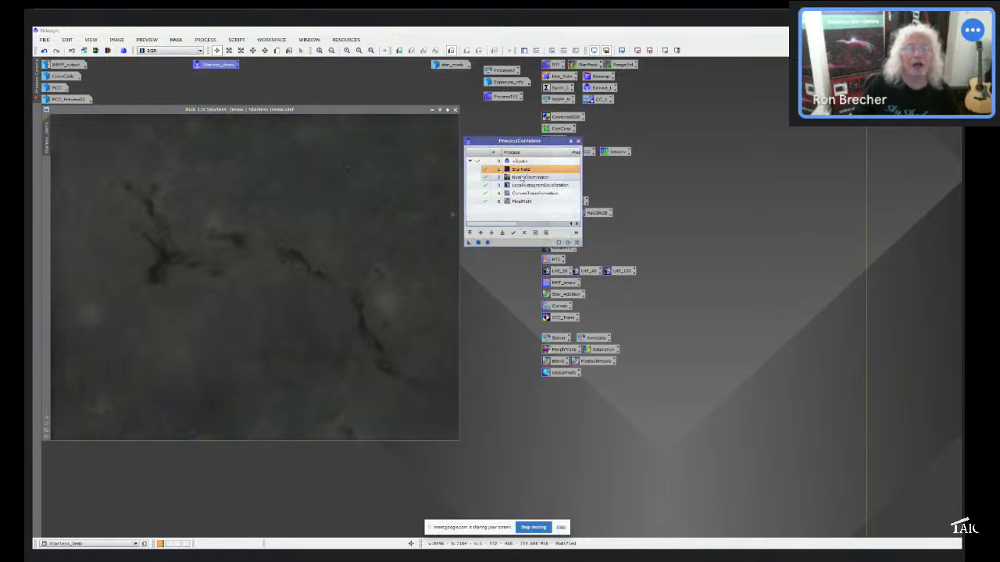
click(522, 178)
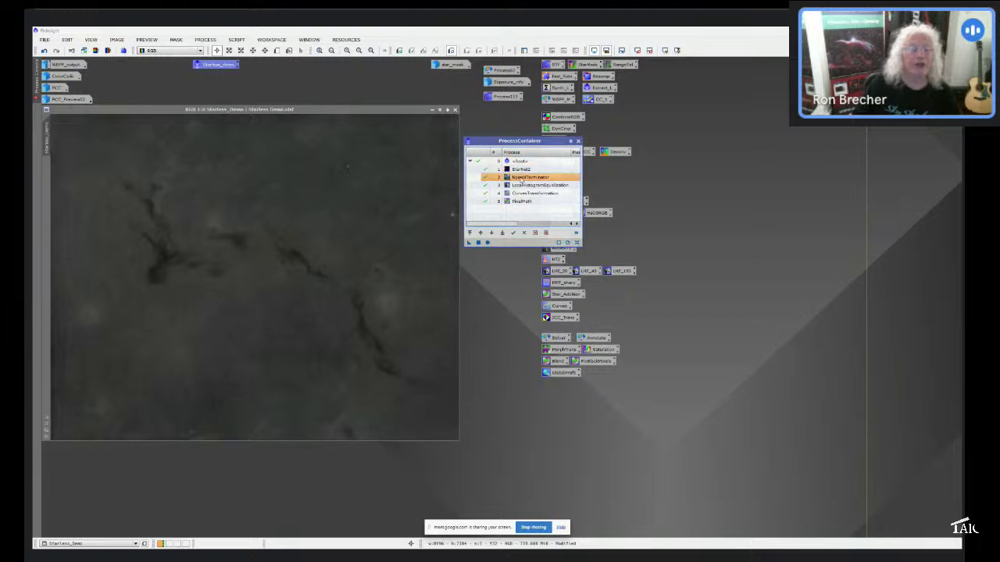
double_click(522, 179)
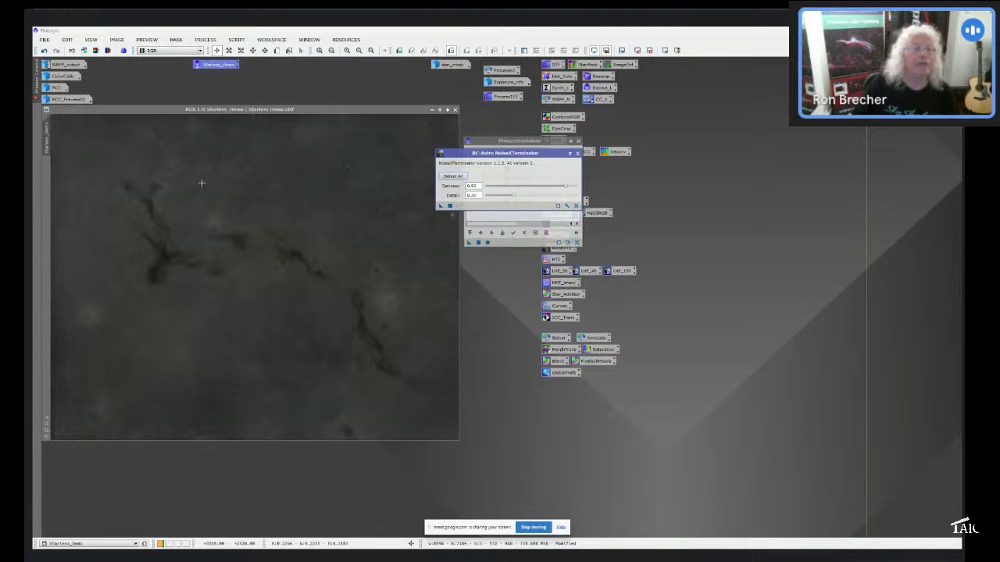
Define a small preview over the short central dark nebula of Starless_Demo and test NoiseXTerminator on it.
click(276, 50)
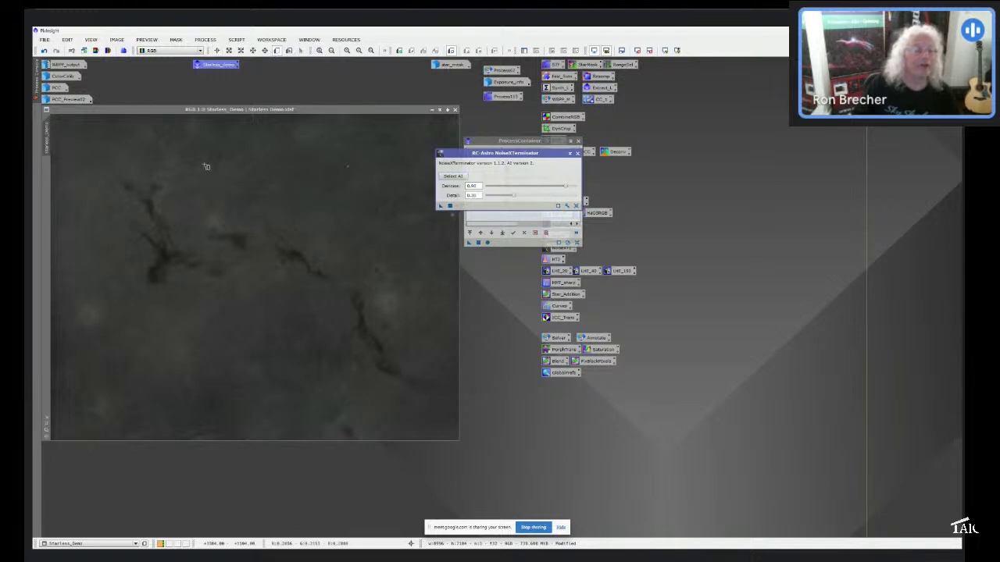
drag(198, 212, 232, 247)
click(47, 167)
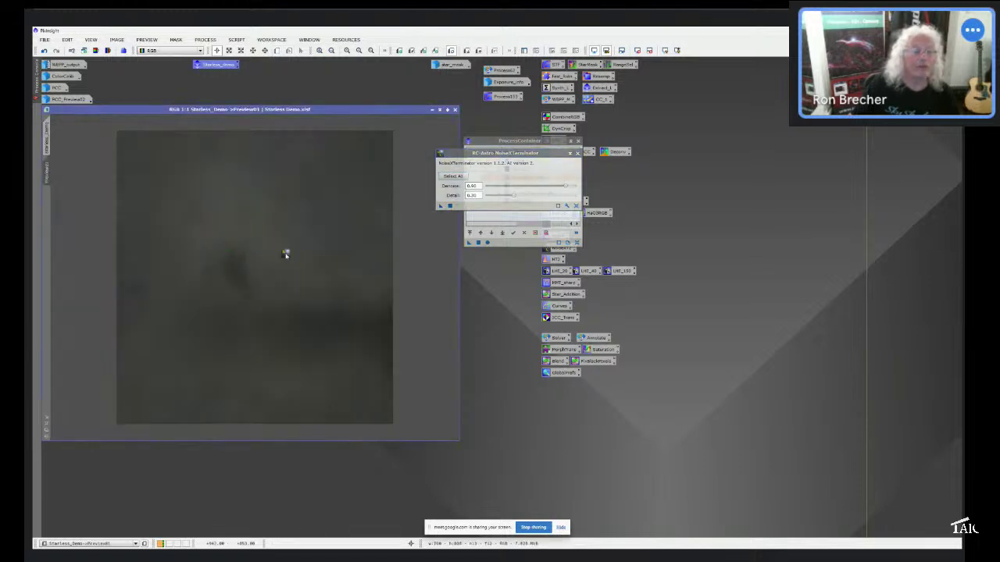
drag(285, 253, 285, 252)
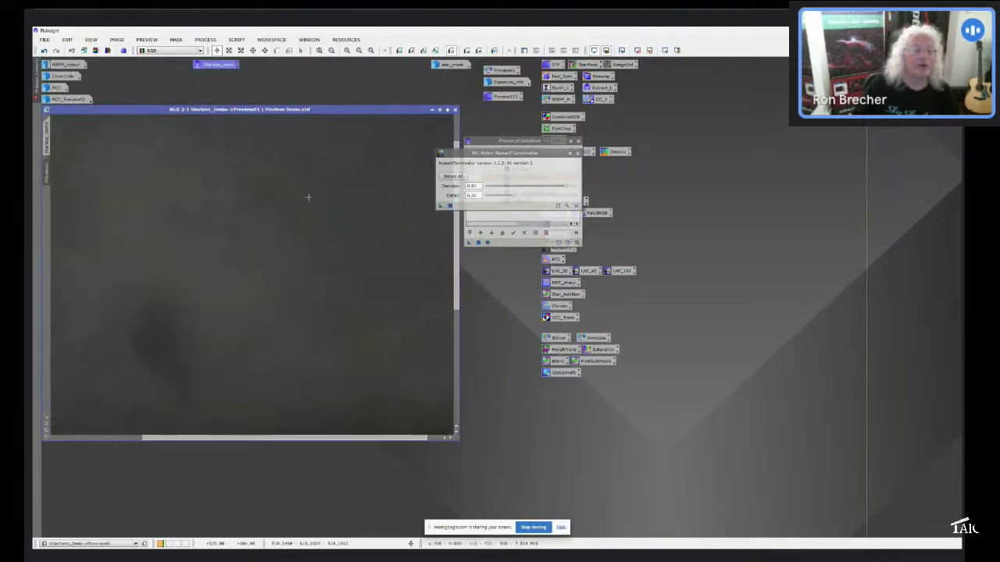
scroll(309, 197, up, 1)
scroll(309, 197, down, 1)
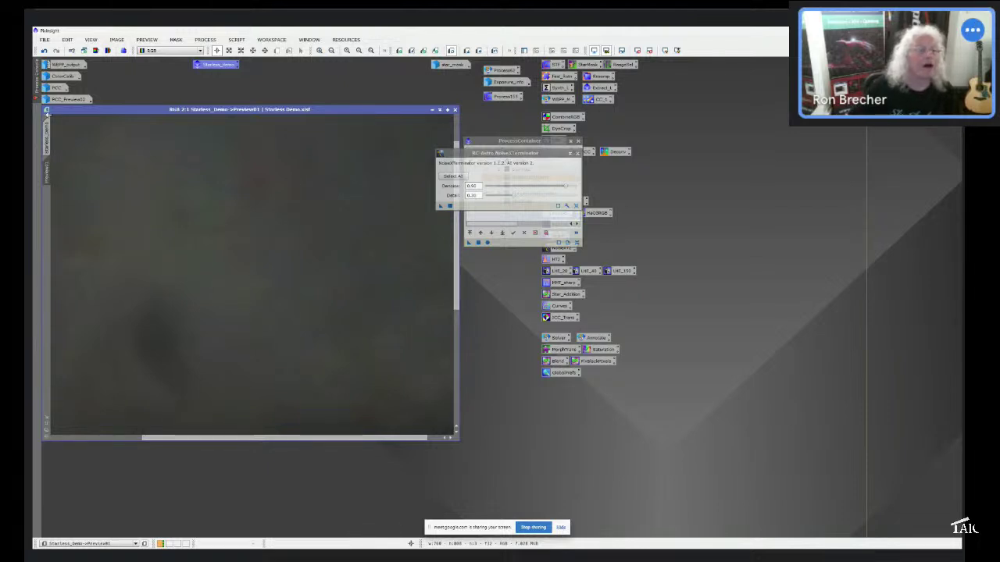
Apply NoiseXTerminator to the whole Starless_Demo image and close the NoiseXTerminator window.
mouse_move(49, 123)
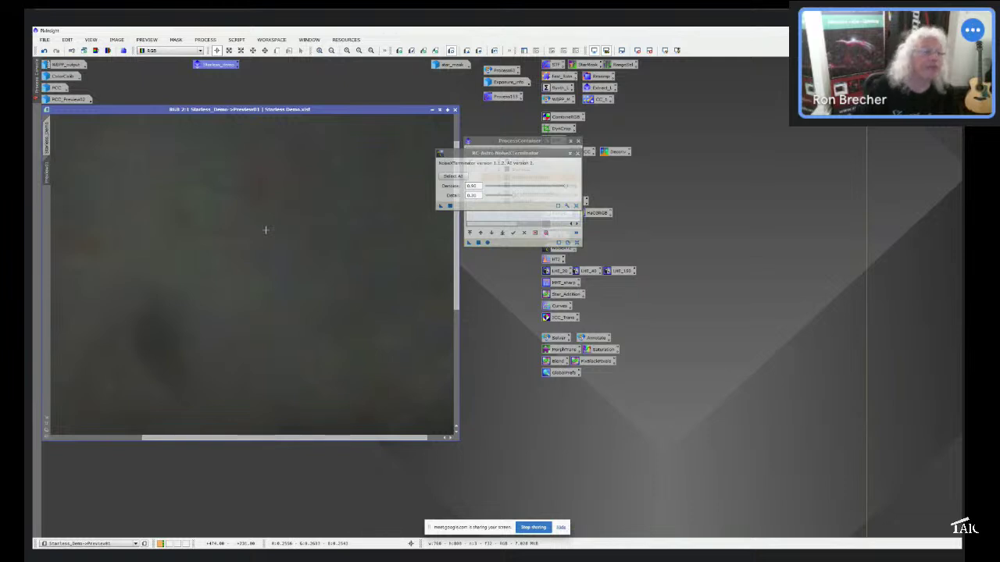
click(47, 124)
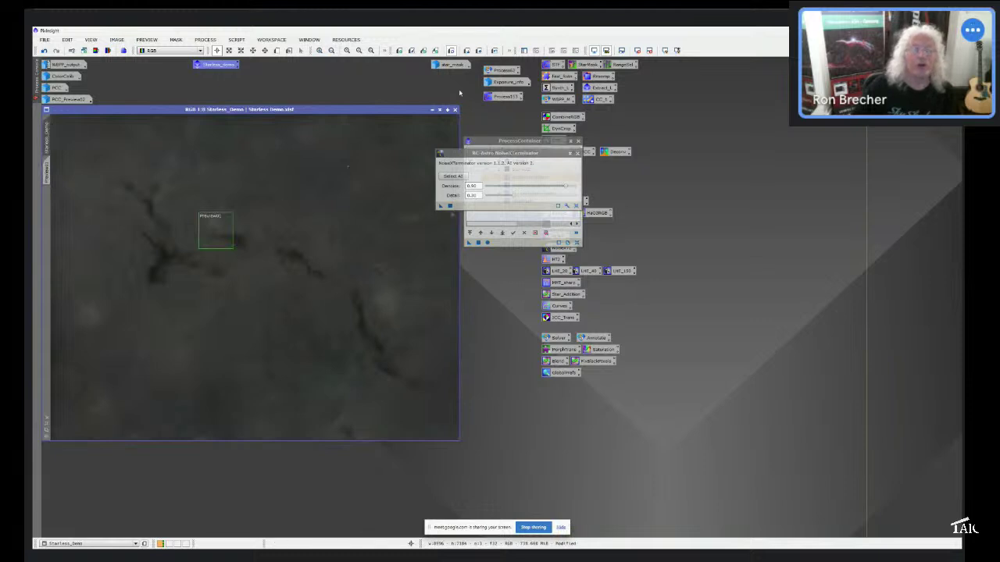
drag(441, 205, 375, 270)
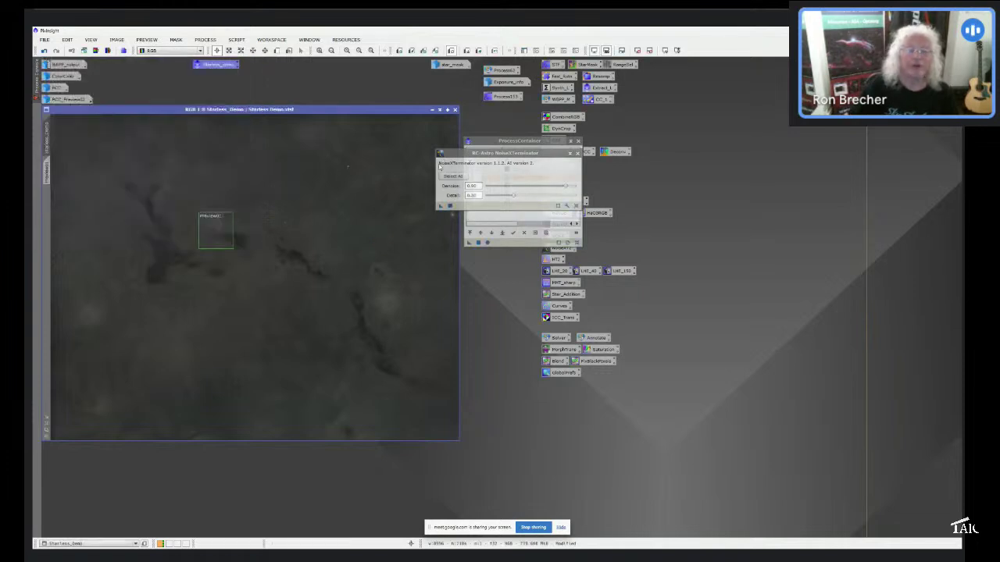
click(577, 153)
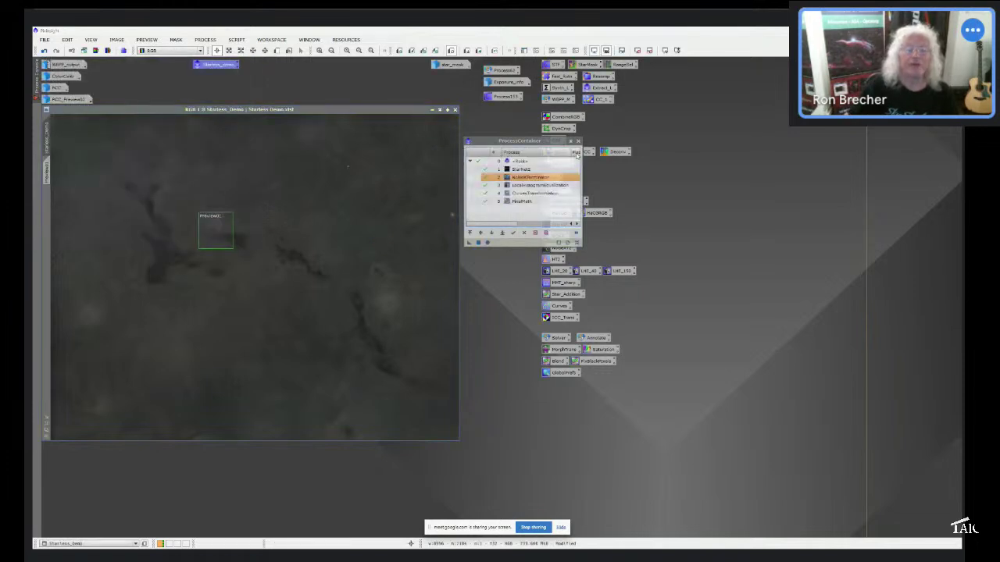
Open the container's LocalHistogramEqualization instance, set Amount to 0.25, and define a second preview around the upper-left dark nebula.
double_click(523, 188)
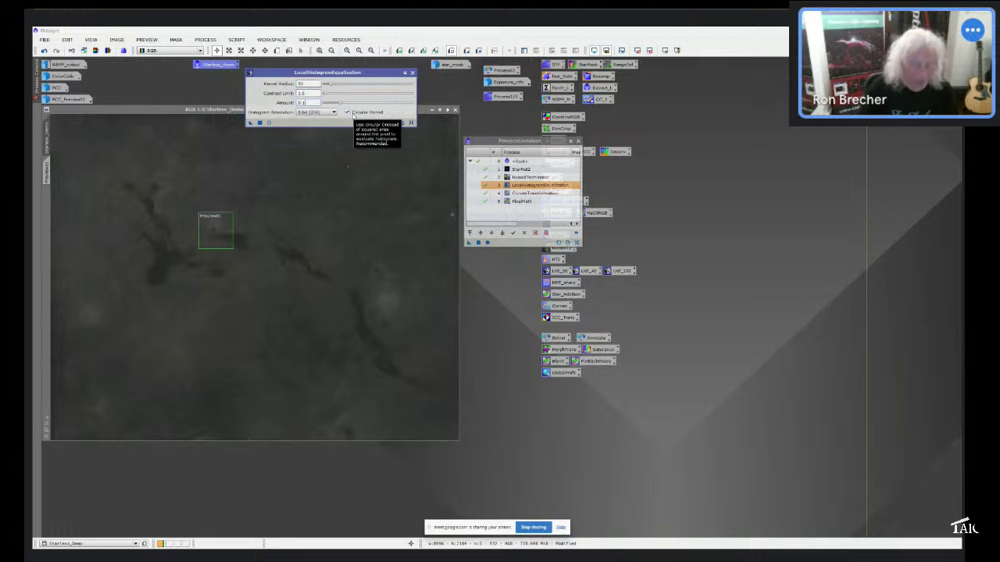
text(5)
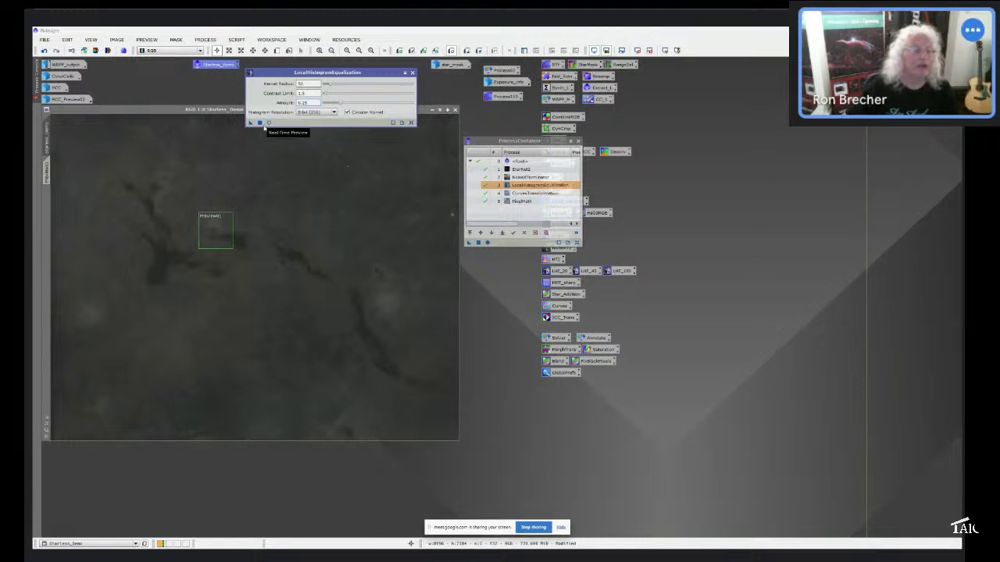
click(276, 50)
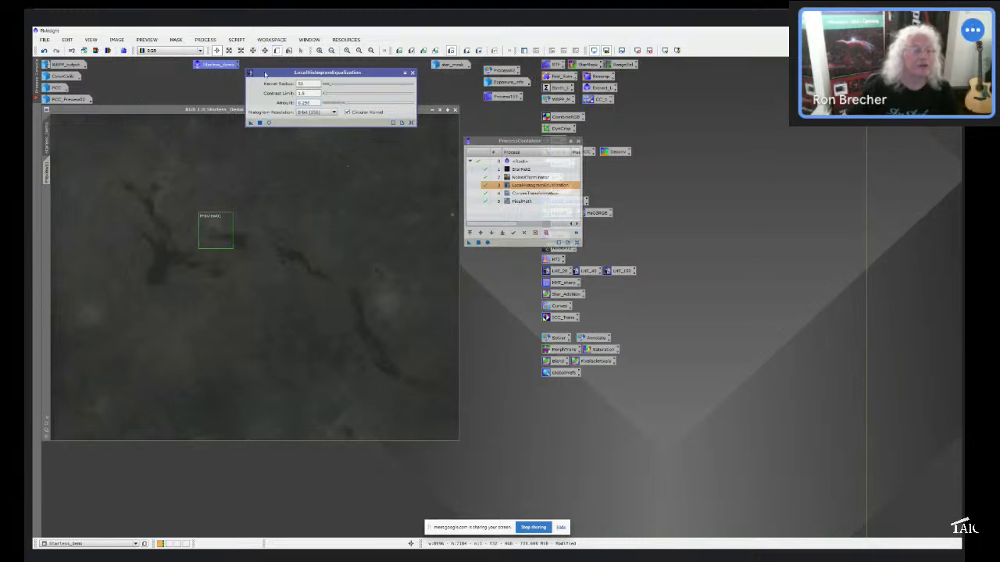
drag(107, 167, 199, 242)
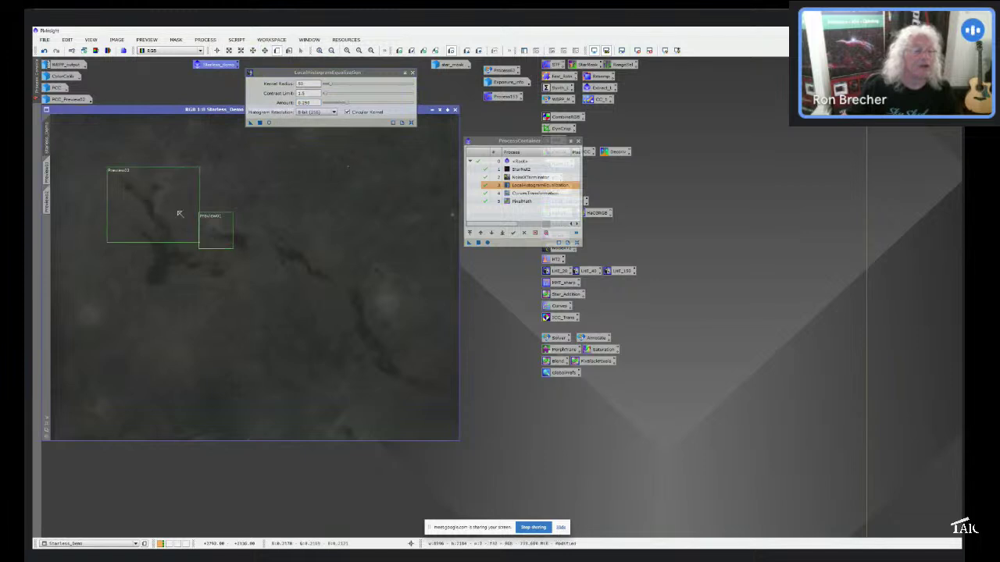
Check the LocalHistogramEqualization effect on the second preview of Starless_Demo in a real-time preview window and close that window.
click(45, 195)
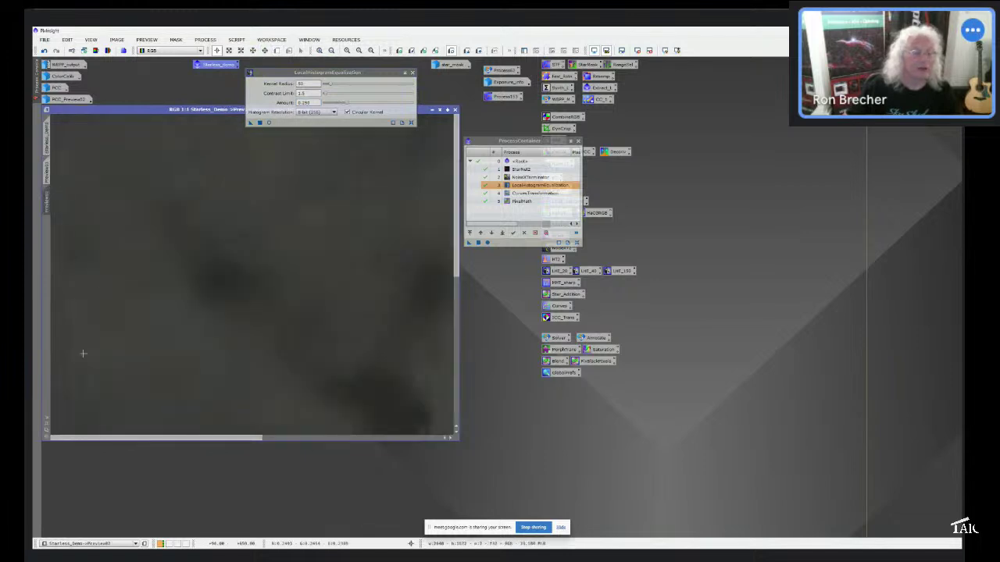
click(268, 123)
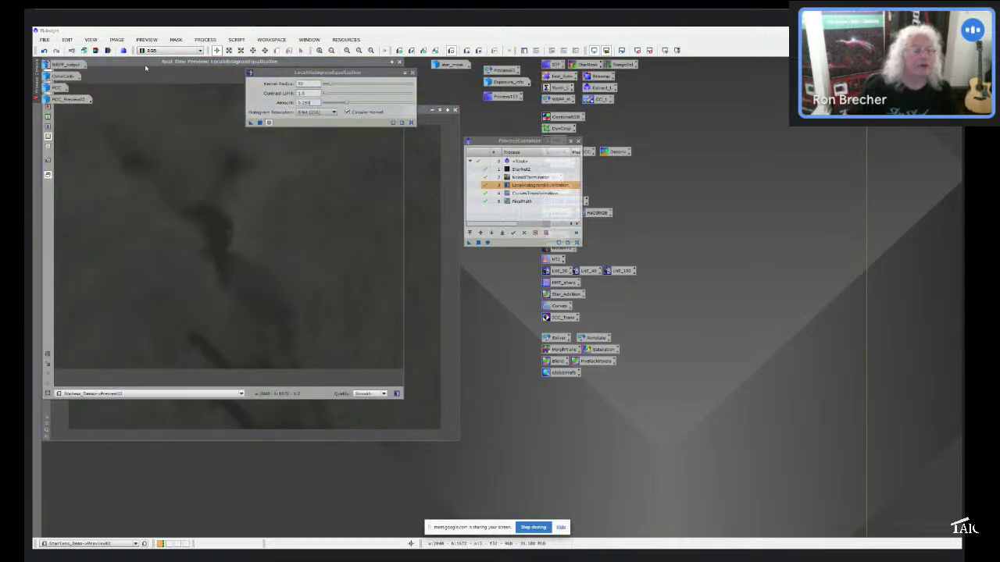
drag(145, 64, 165, 133)
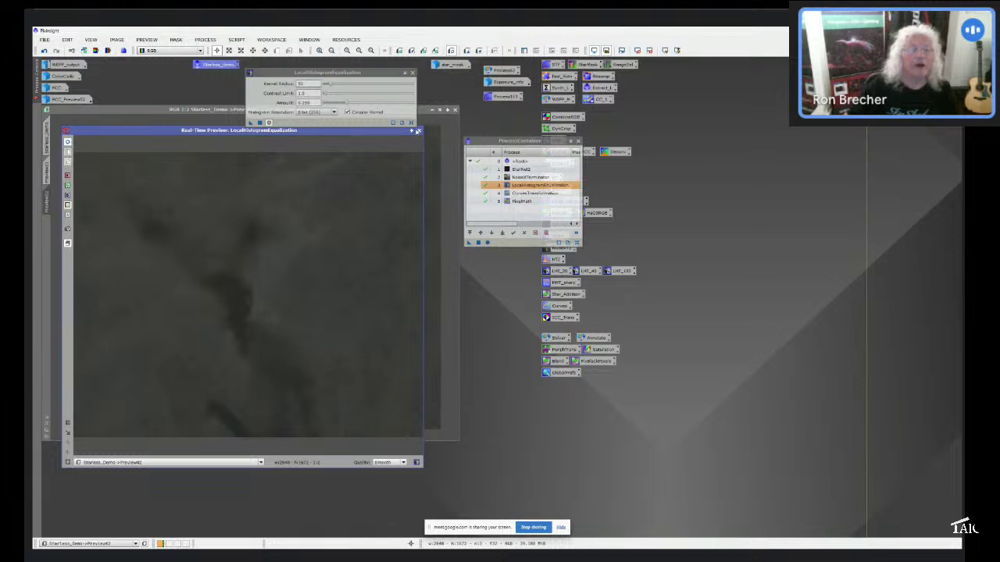
click(418, 131)
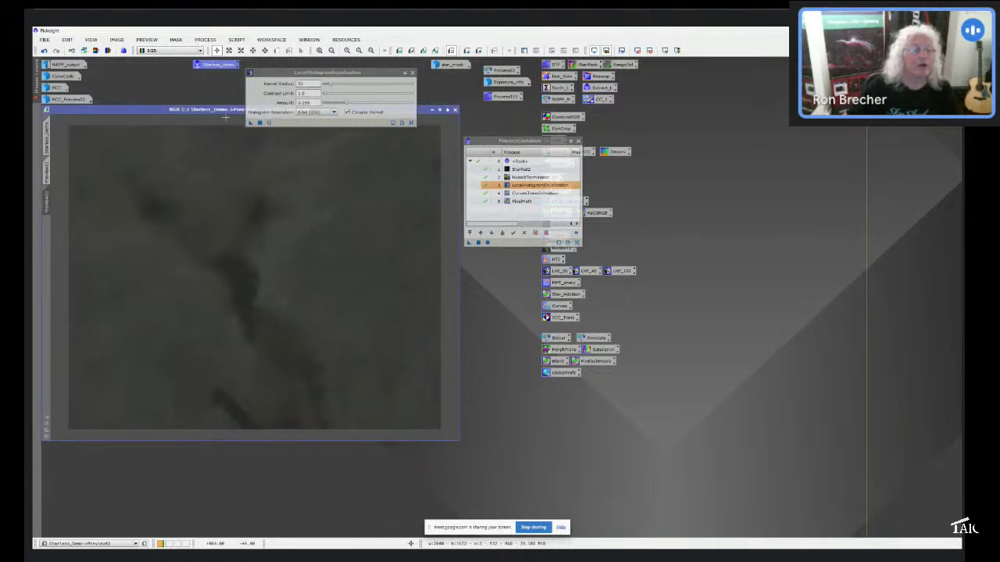
Return to the full Starless_Demo view and apply LocalHistogramEqualization to the whole image.
click(49, 131)
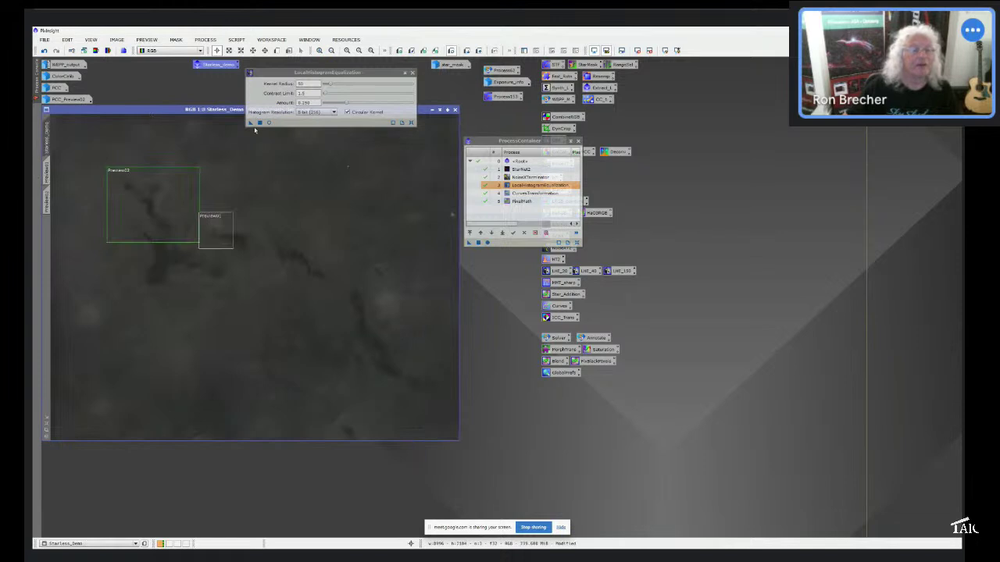
drag(250, 123, 279, 233)
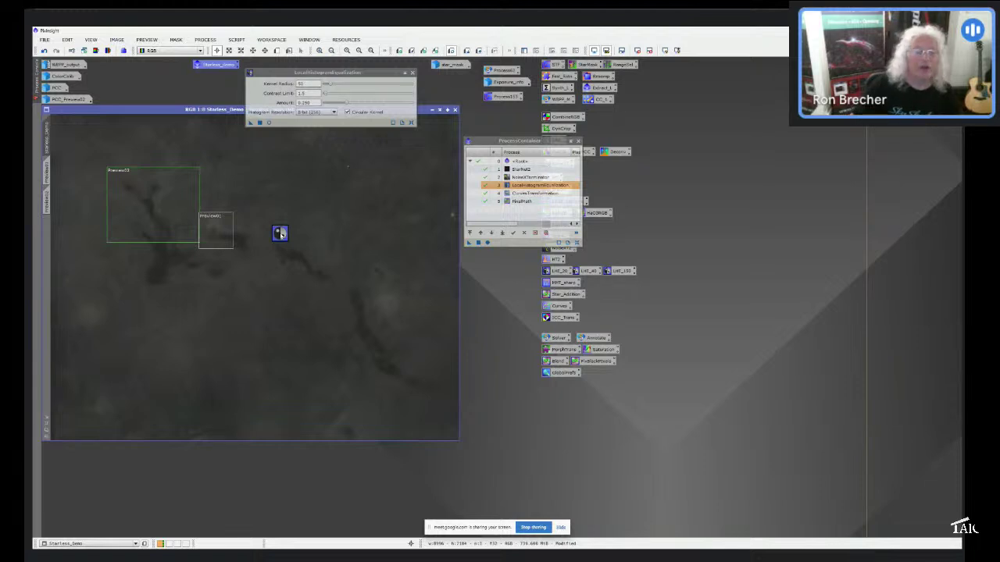
drag(279, 232, 306, 208)
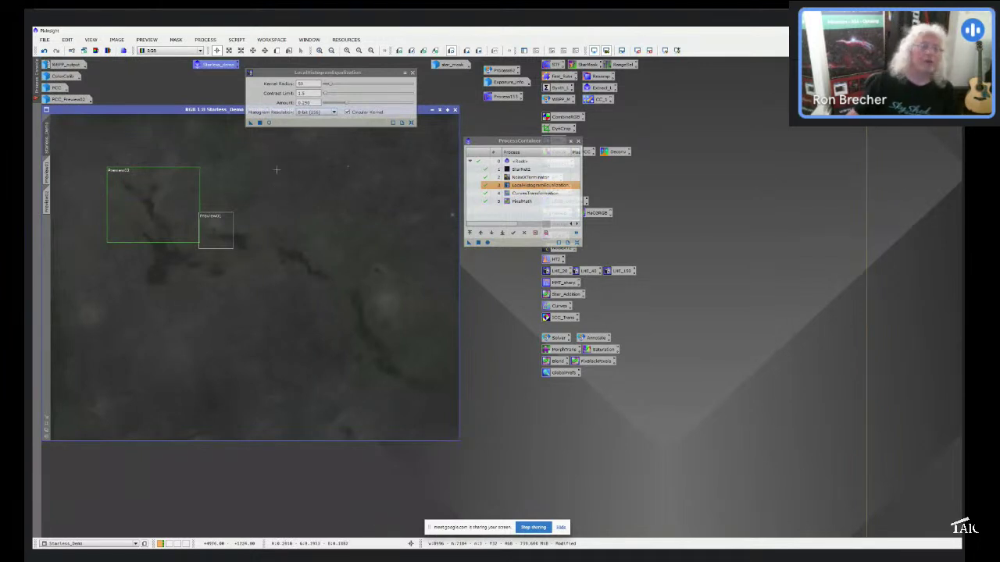
Set the LocalHistogramEqualization Kernel Radius to 150 and Amount to 0.15.
click(308, 84)
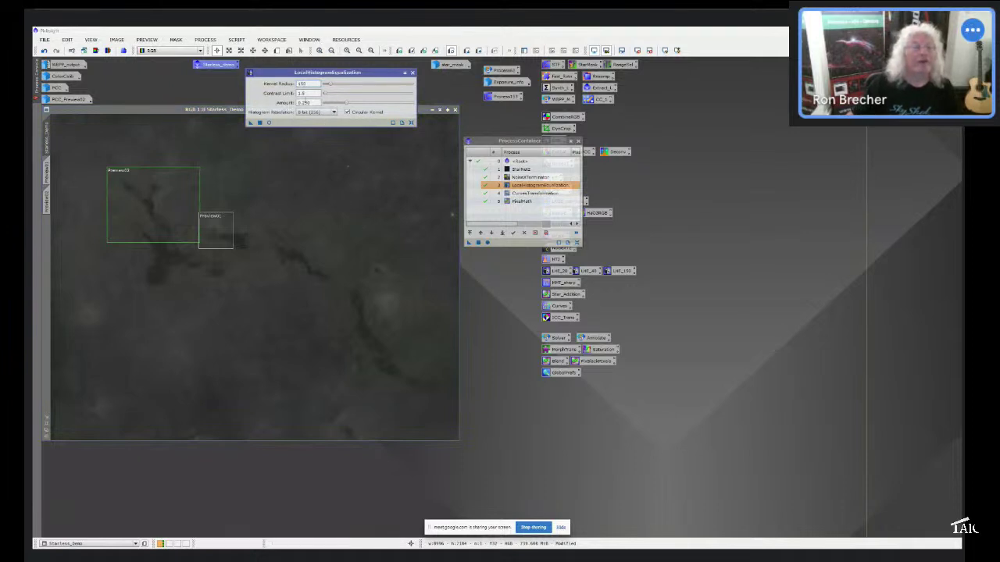
click(307, 102)
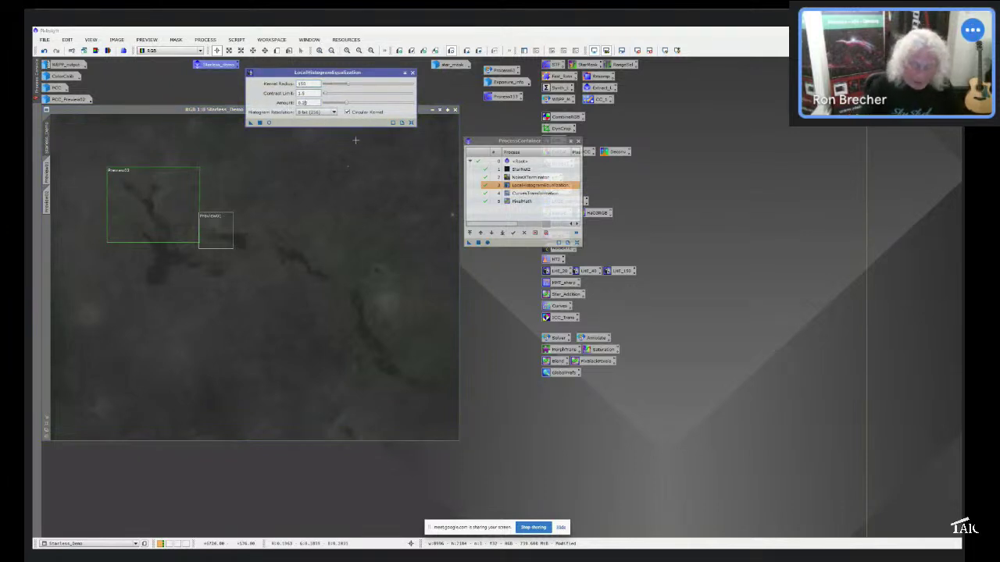
key(BackSpace)
key(BackSpace)
text(15)
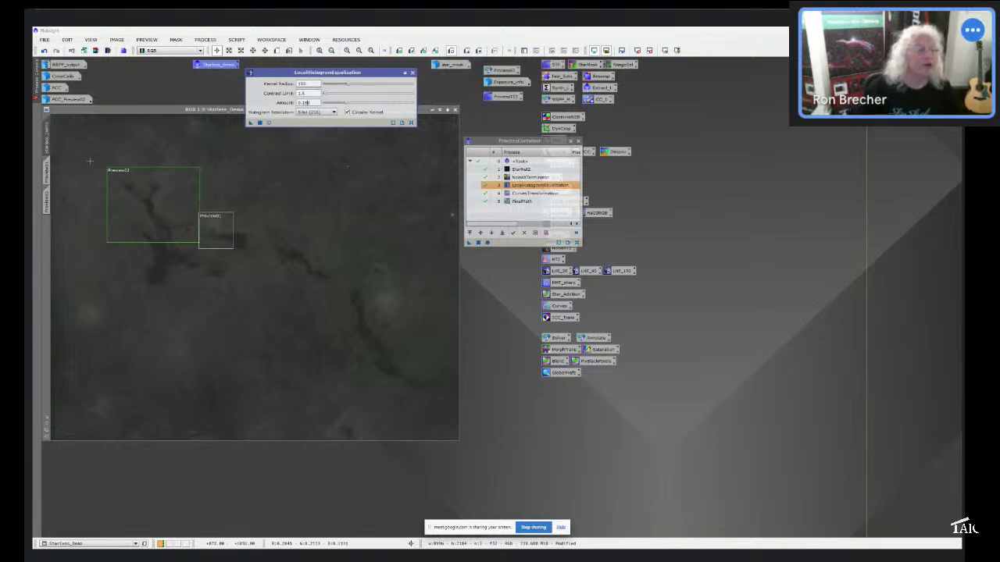
Compare the second preview with and without the larger-radius LocalHistogramEqualization in real time, closing the real-time window when done.
click(46, 199)
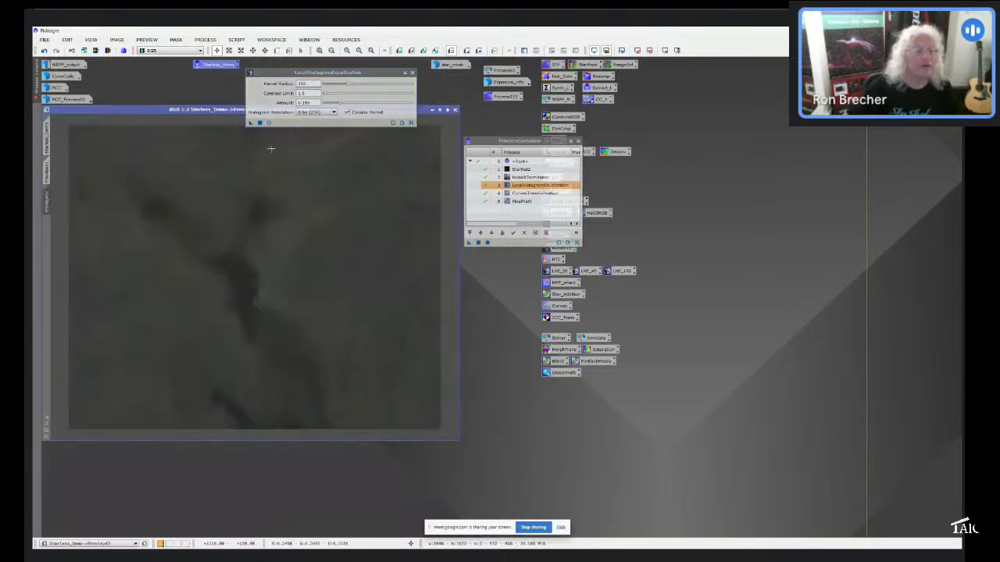
click(268, 123)
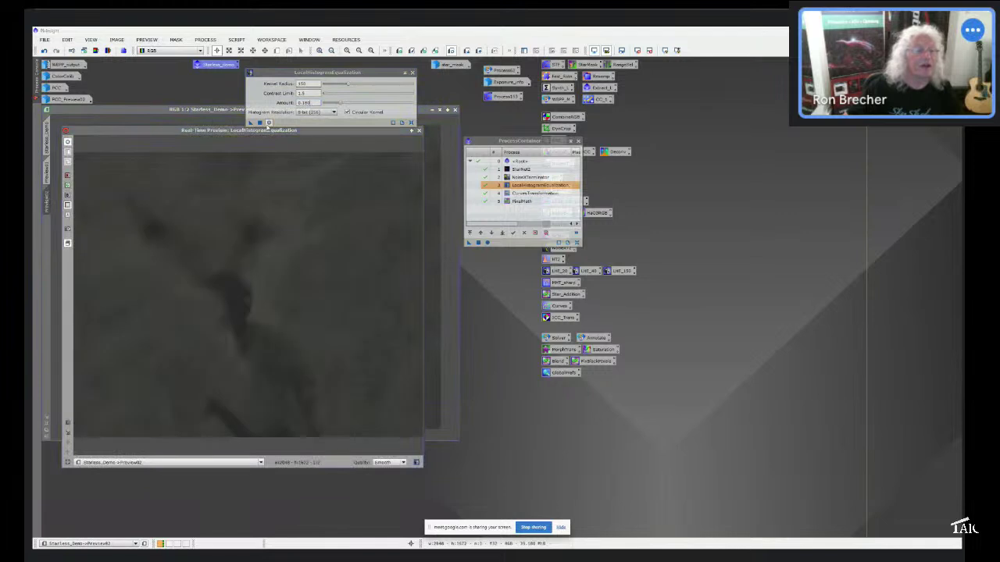
click(68, 142)
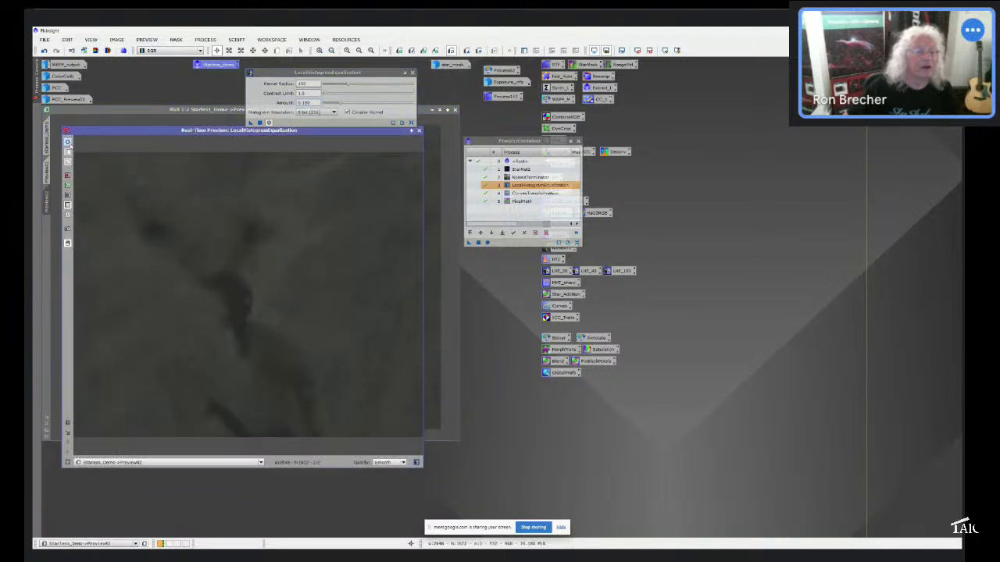
click(419, 131)
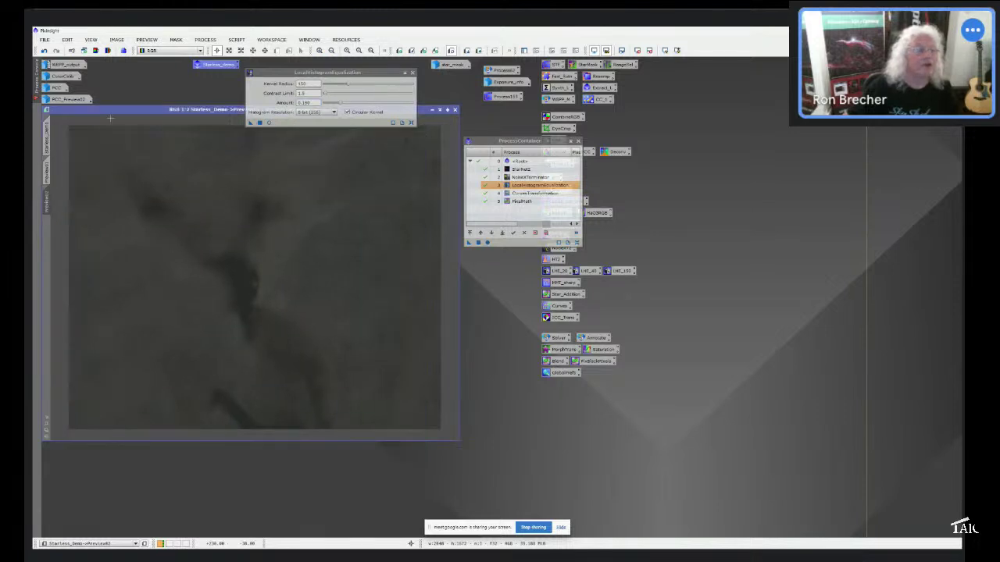
Apply the larger-radius LocalHistogramEqualization to the whole Starless_Demo image and close the process window.
click(46, 139)
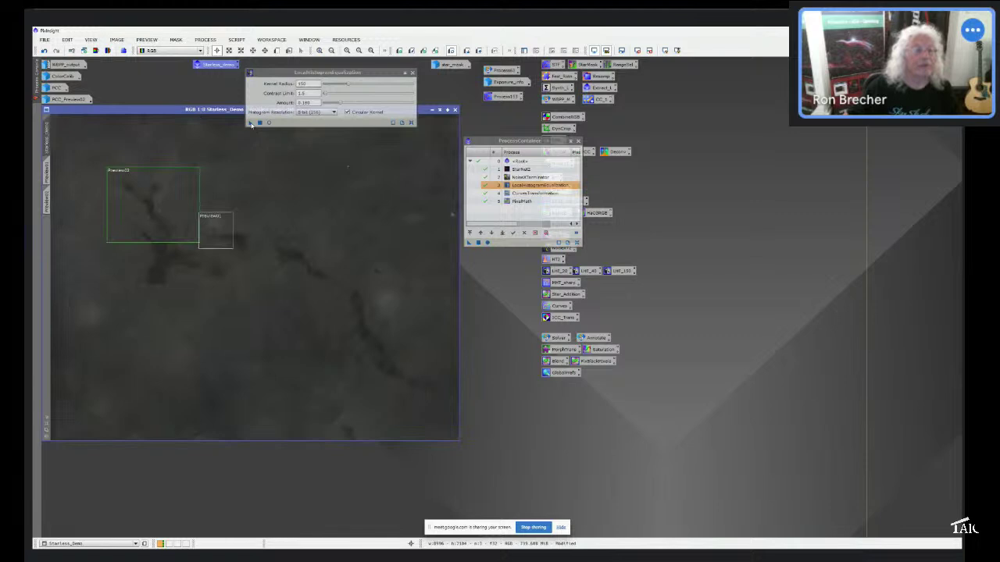
click(254, 242)
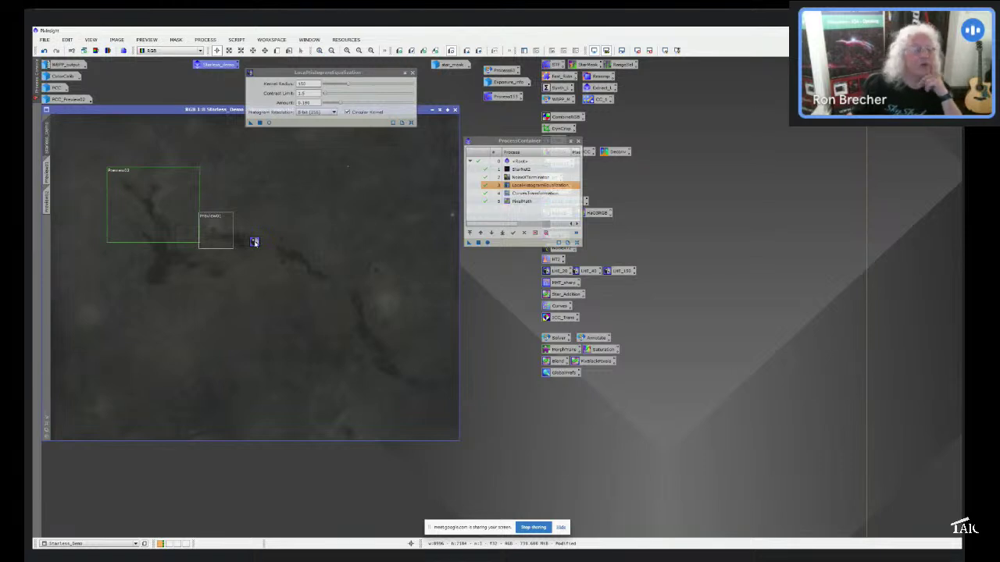
drag(254, 242, 254, 242)
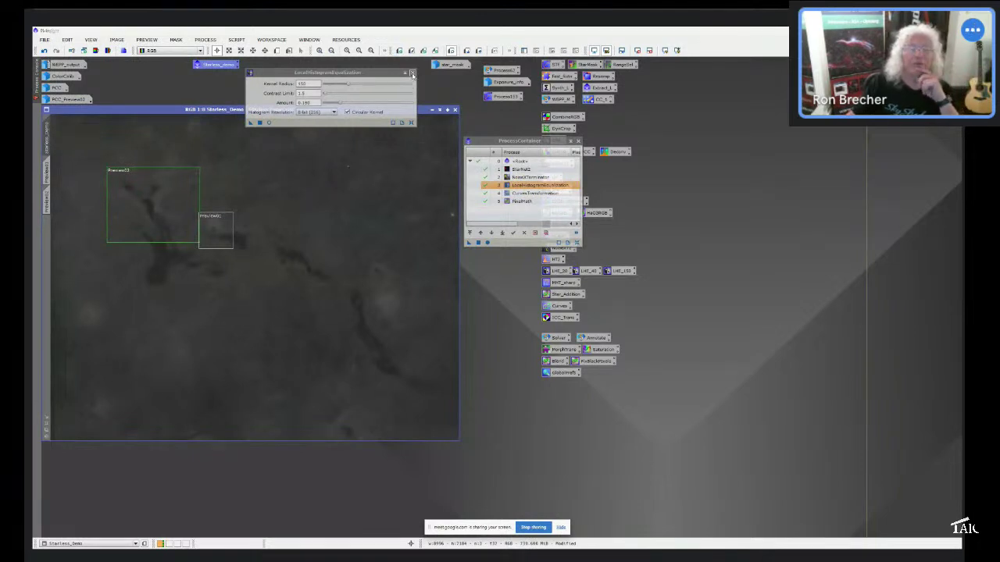
click(413, 74)
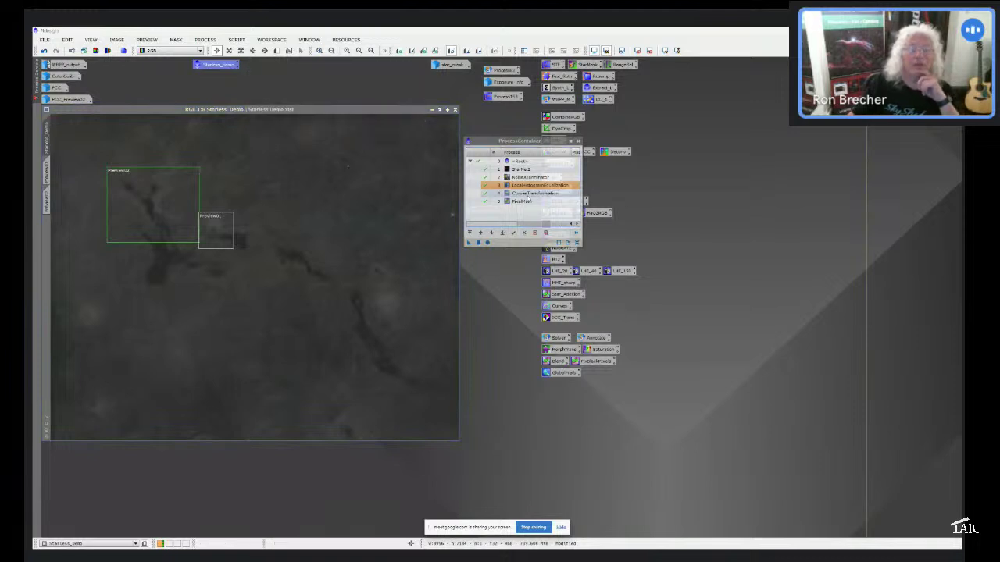
Open the container's CurvesTransformation instance with a real-time preview, close the container, and arrange the curves and preview windows clear of the image.
drag(524, 193, 524, 194)
double_click(523, 193)
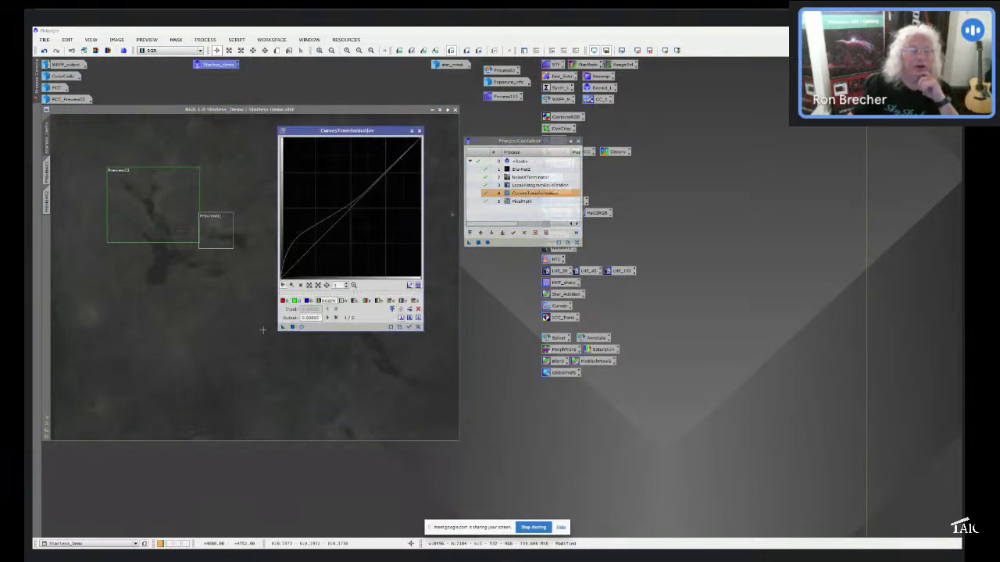
click(300, 327)
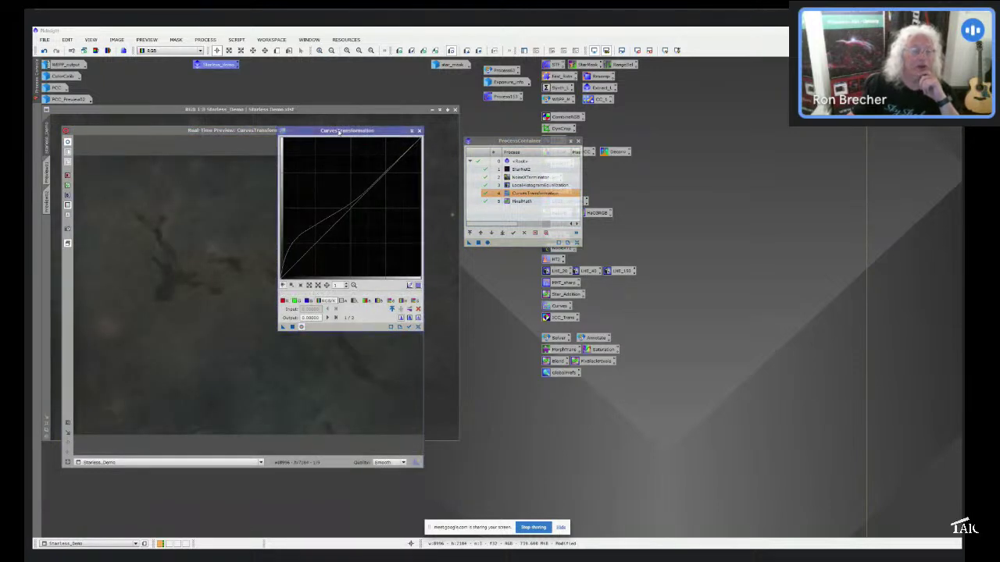
drag(337, 133, 464, 212)
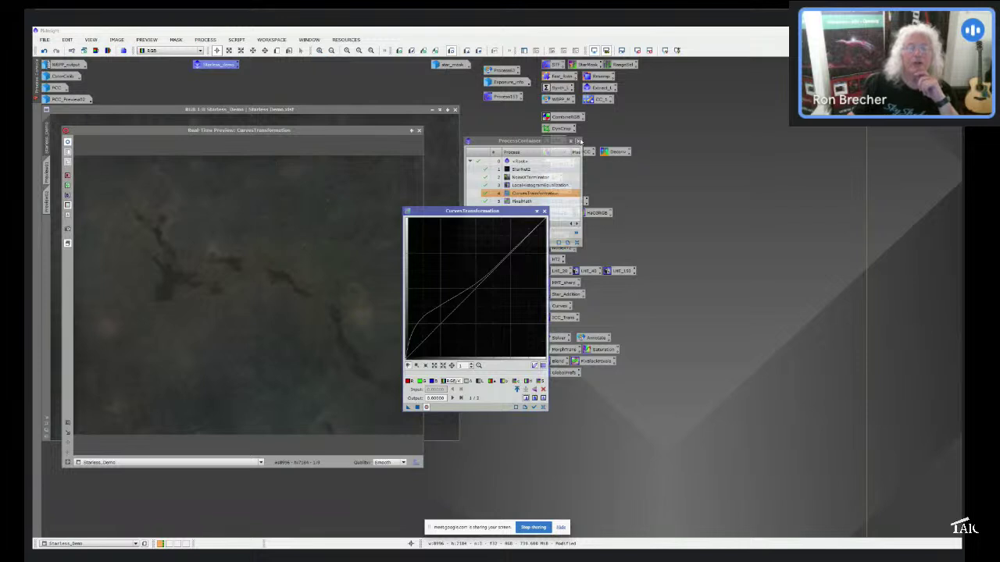
click(578, 141)
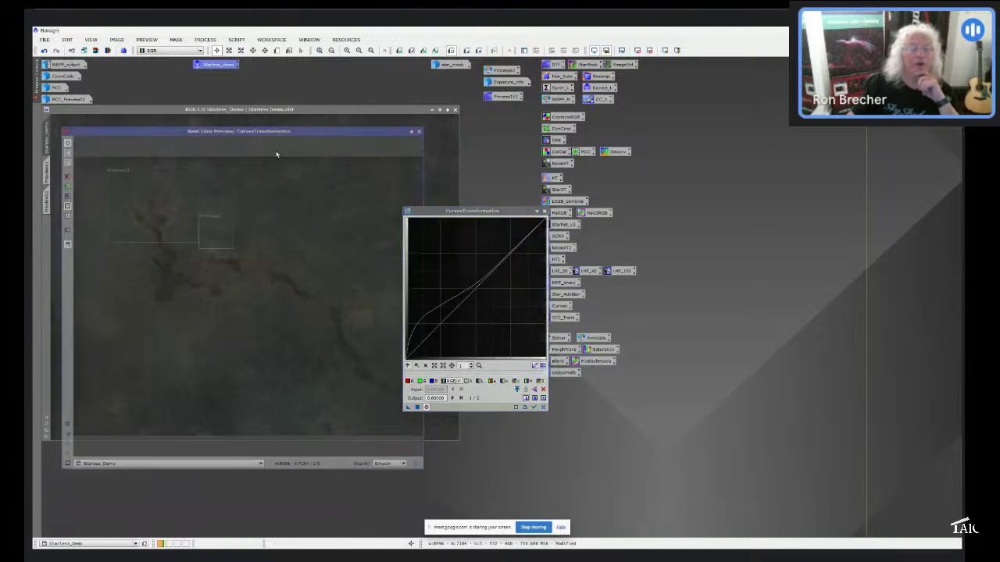
drag(278, 135, 254, 237)
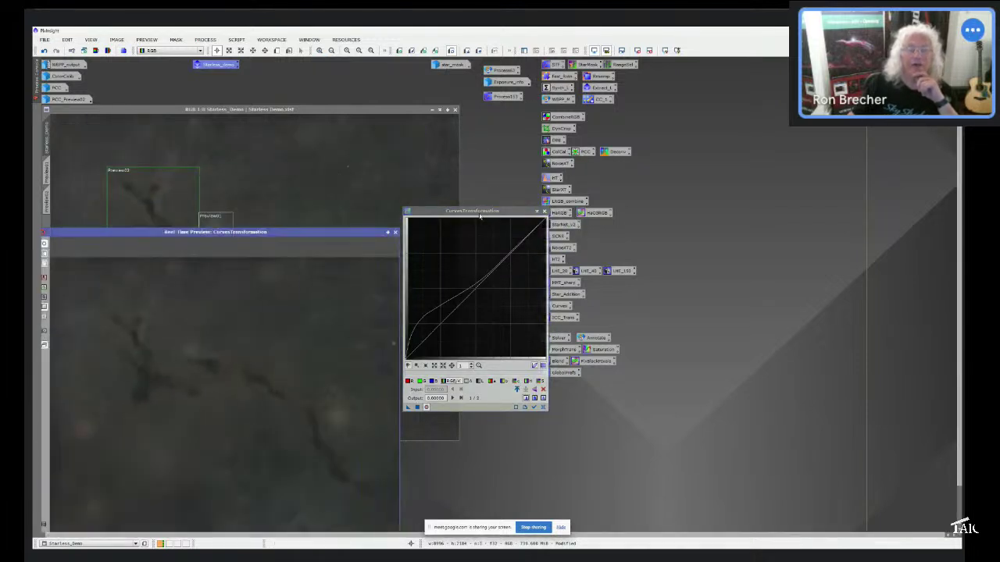
drag(484, 211, 709, 186)
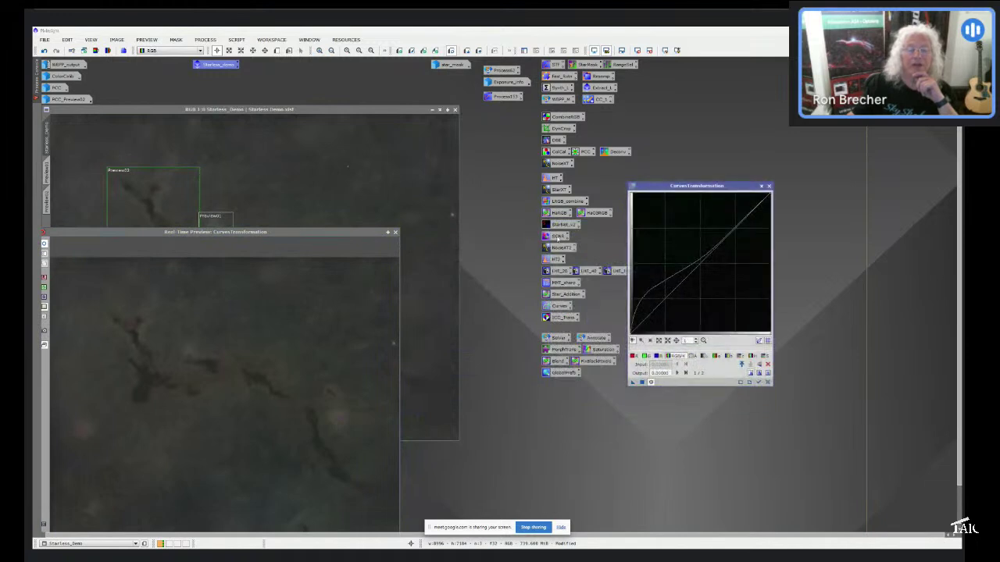
Apply the saved SCNR process to Starless_Demo to remove green with Average Neutral protection at amount 1.00, and close SCNR.
click(556, 236)
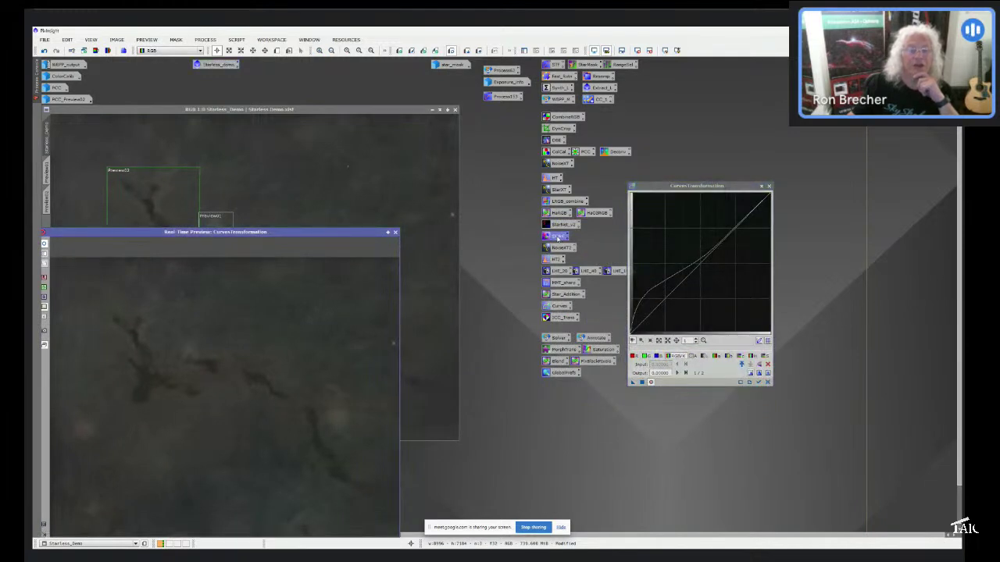
double_click(556, 235)
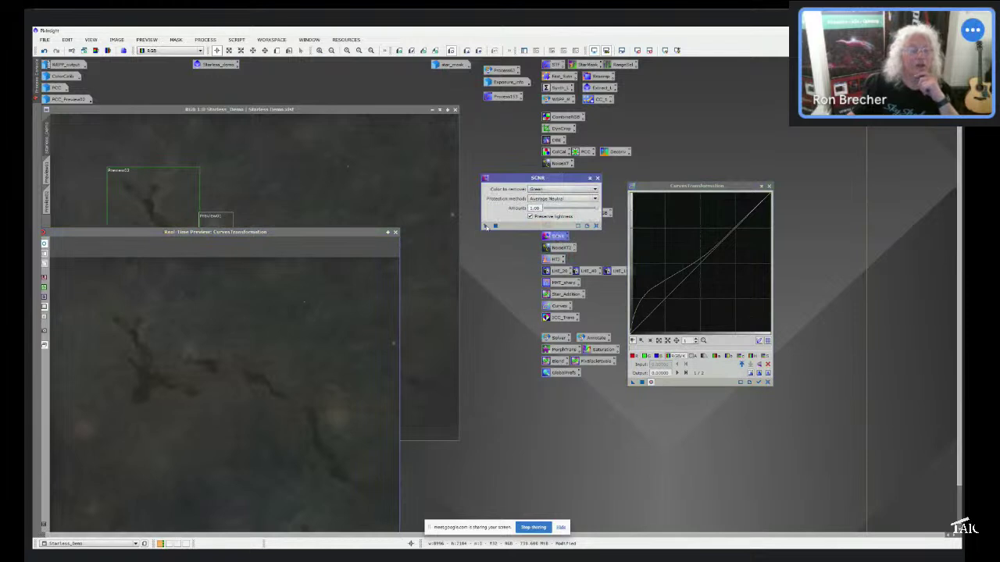
drag(485, 225, 327, 137)
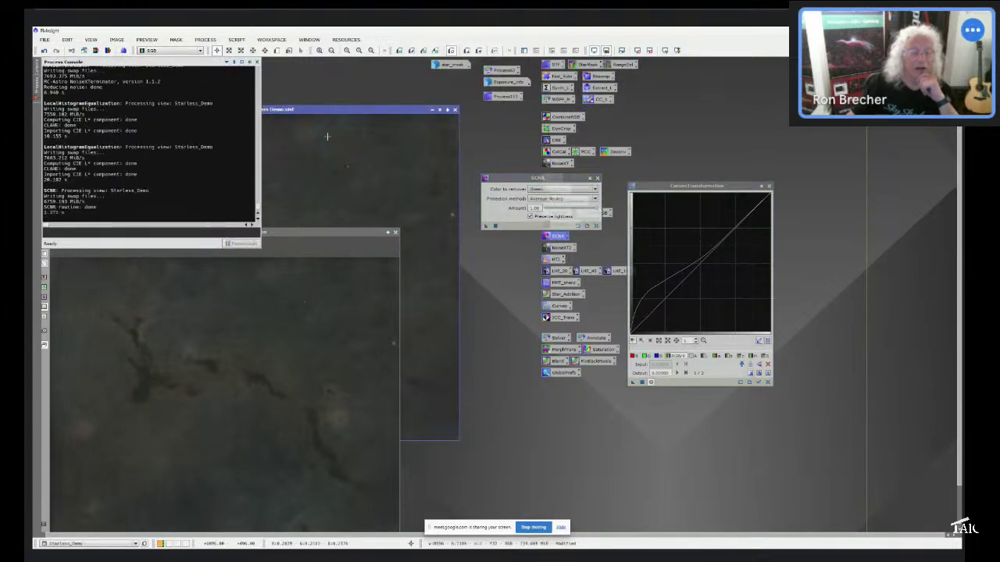
click(597, 178)
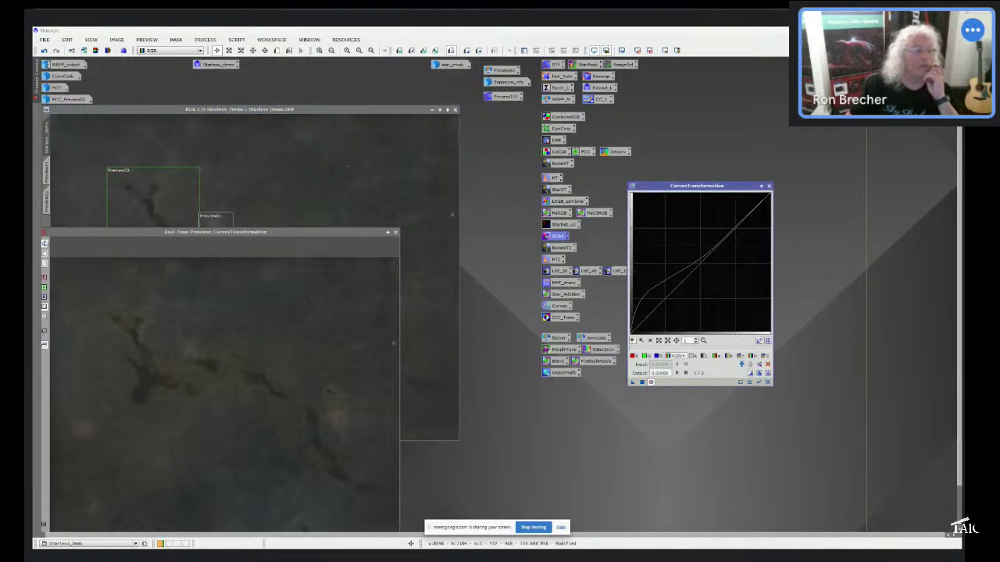
Compare the curves effect in the real-time preview, close it, and apply CurvesTransformation to the whole Starless_Demo image.
click(44, 243)
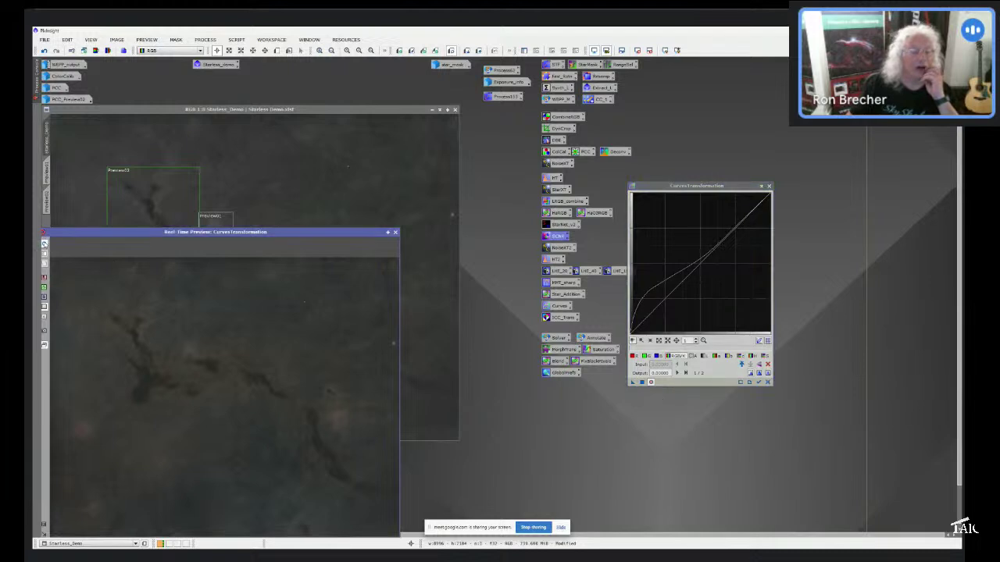
click(396, 233)
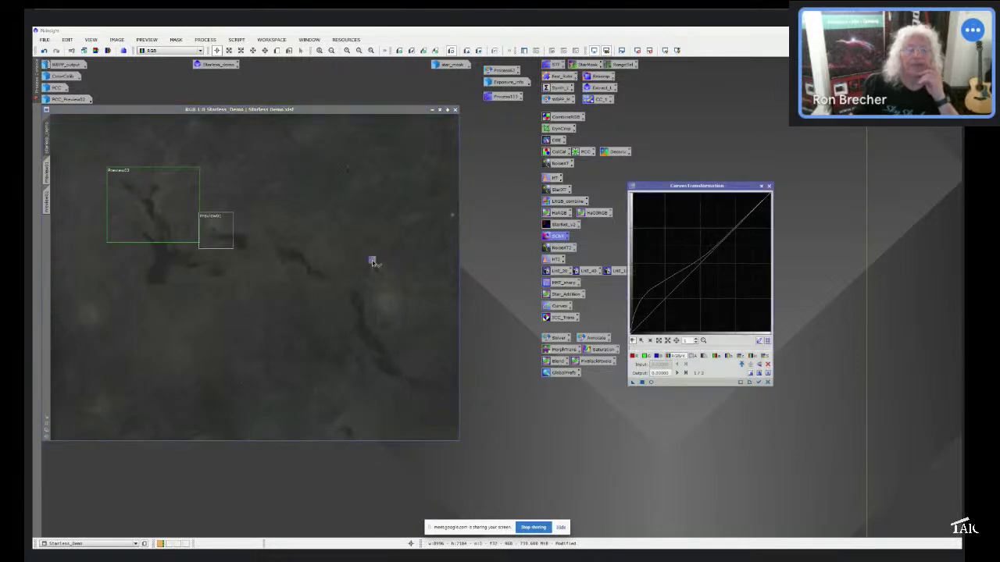
click(372, 260)
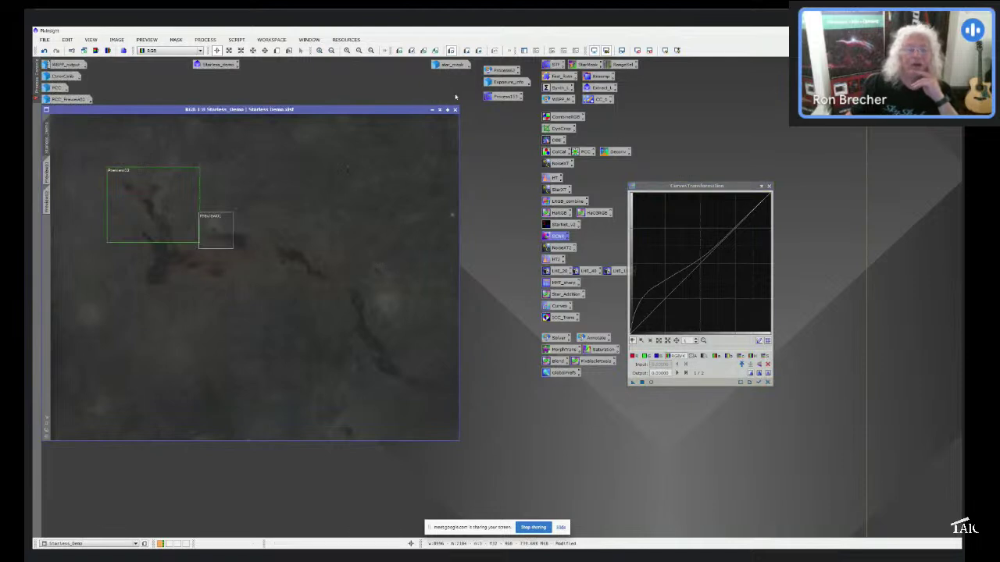
Minimize Starless_Demo, restore the star_mask image, and extract its lightness as a separate grayscale image placed over the original.
click(431, 110)
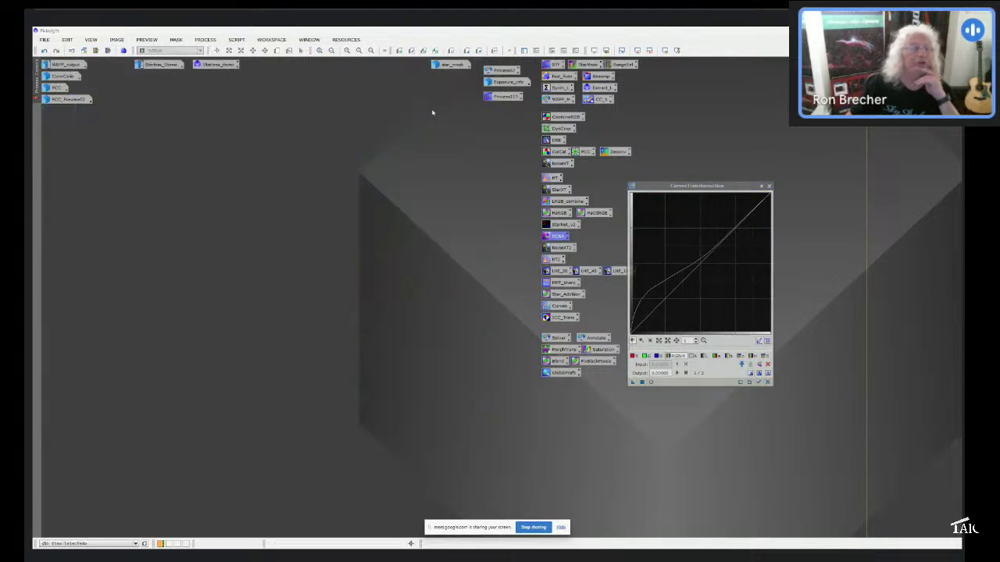
double_click(451, 65)
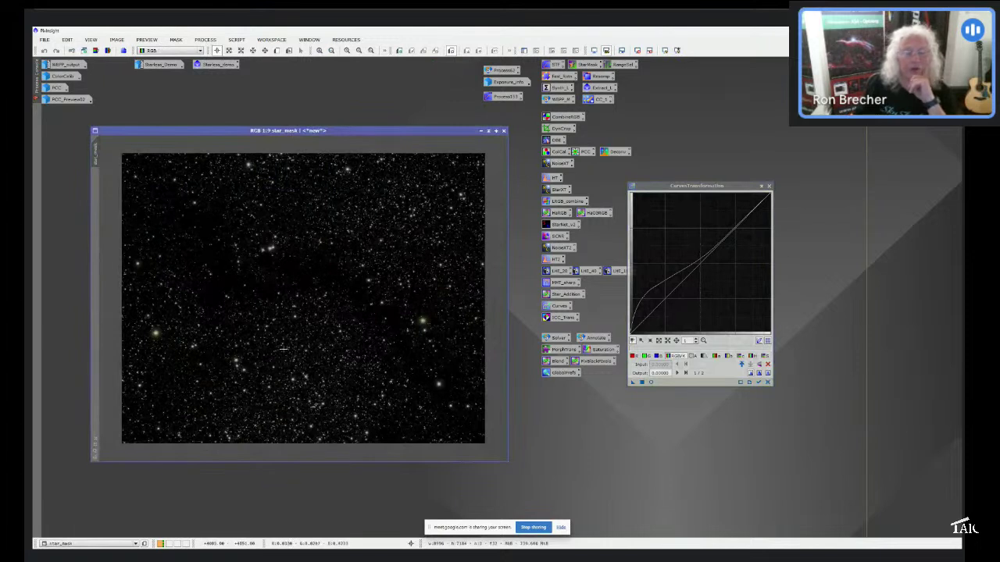
click(95, 50)
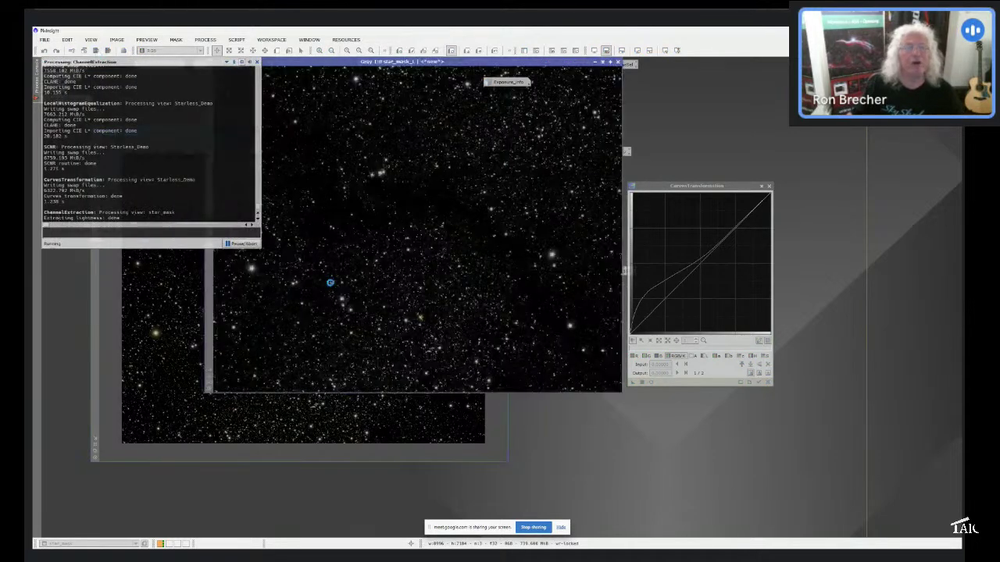
drag(388, 63, 278, 168)
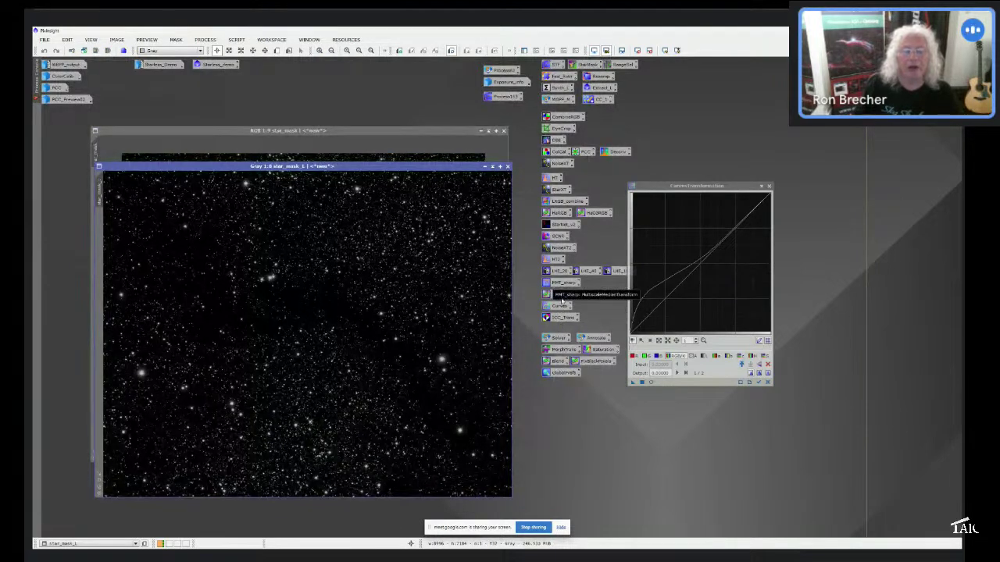
Apply MorphologicalTransformation with the Dilation (Maximum) operator at amount 1.00 to the extracted lightness image, and close the process.
double_click(558, 352)
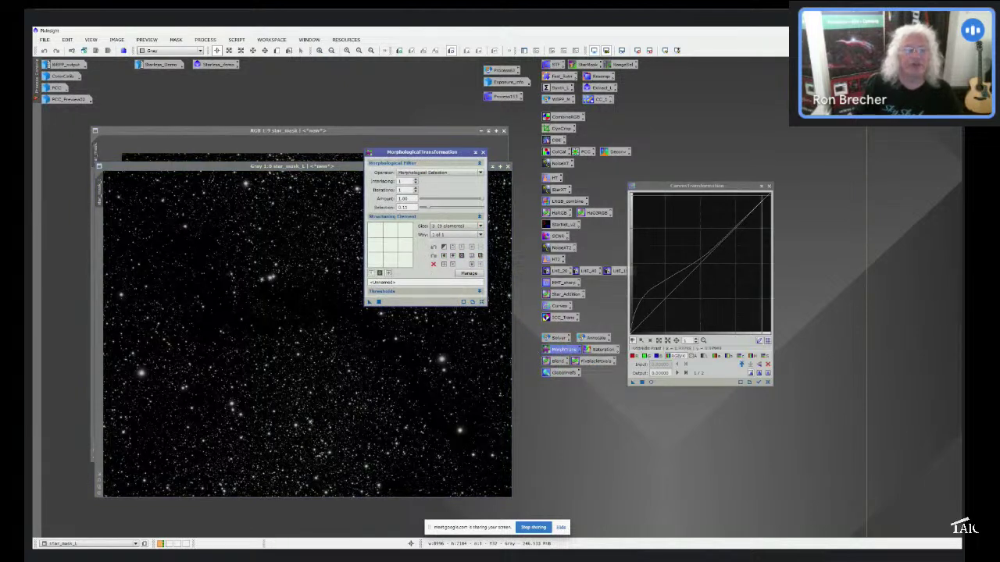
click(451, 172)
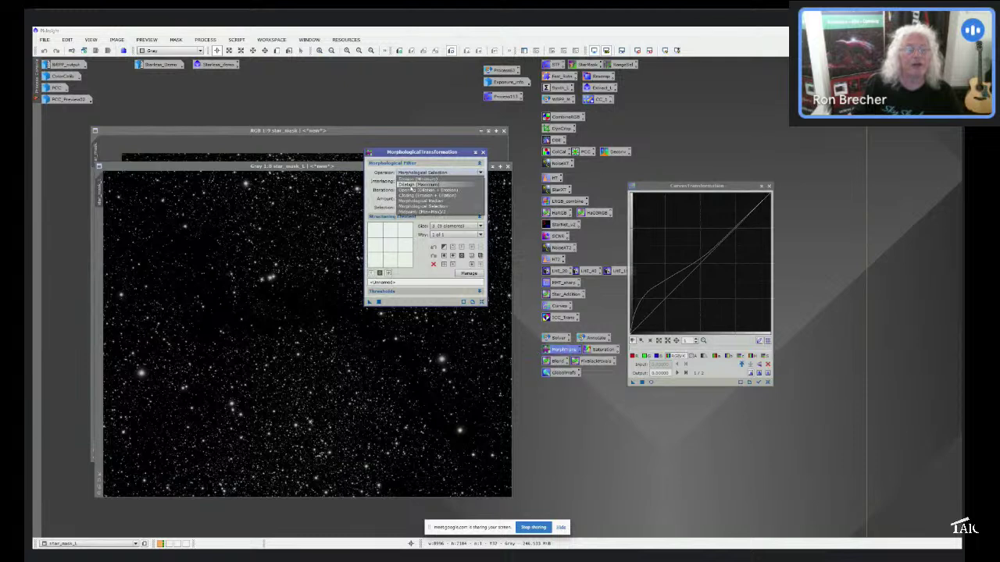
click(412, 186)
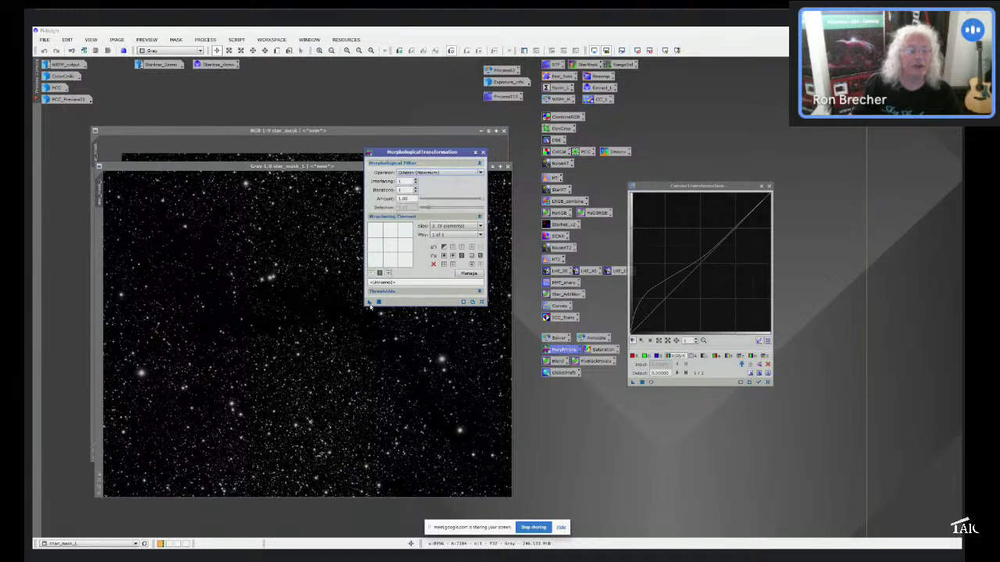
drag(371, 305, 290, 297)
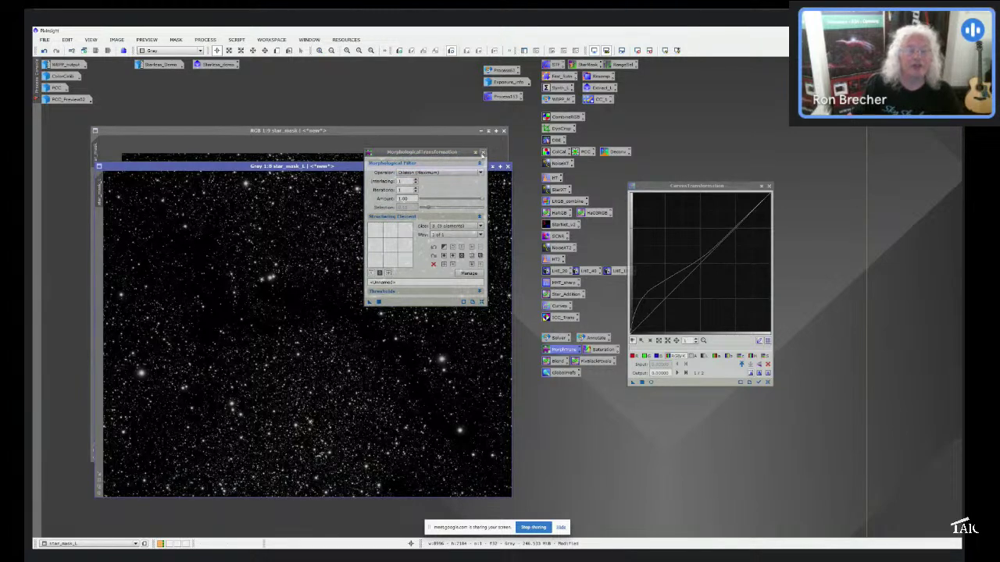
click(482, 154)
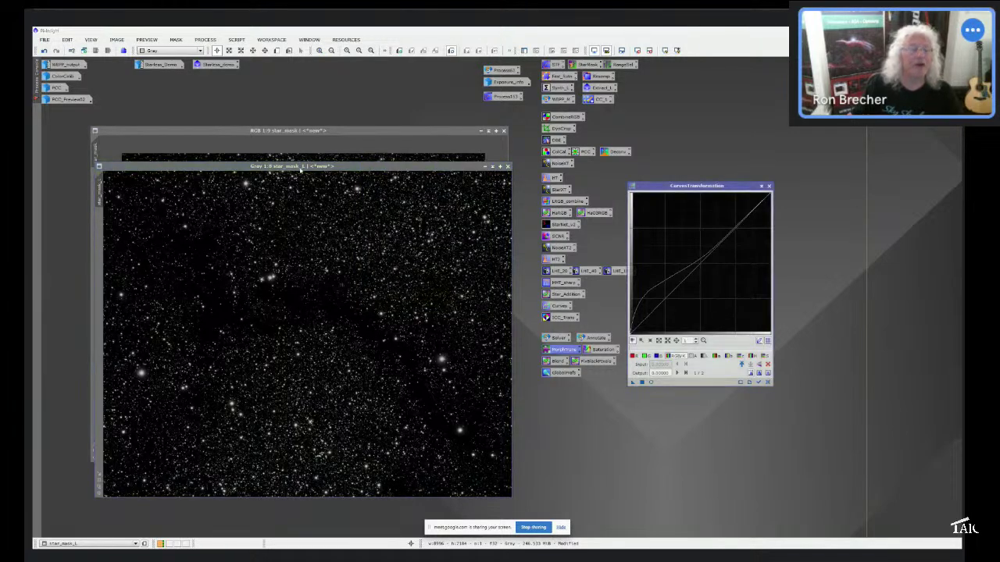
Mask star_mask with the dilated lightness image, then minimize the lightness image and park its icon above the image.
drag(302, 166, 360, 163)
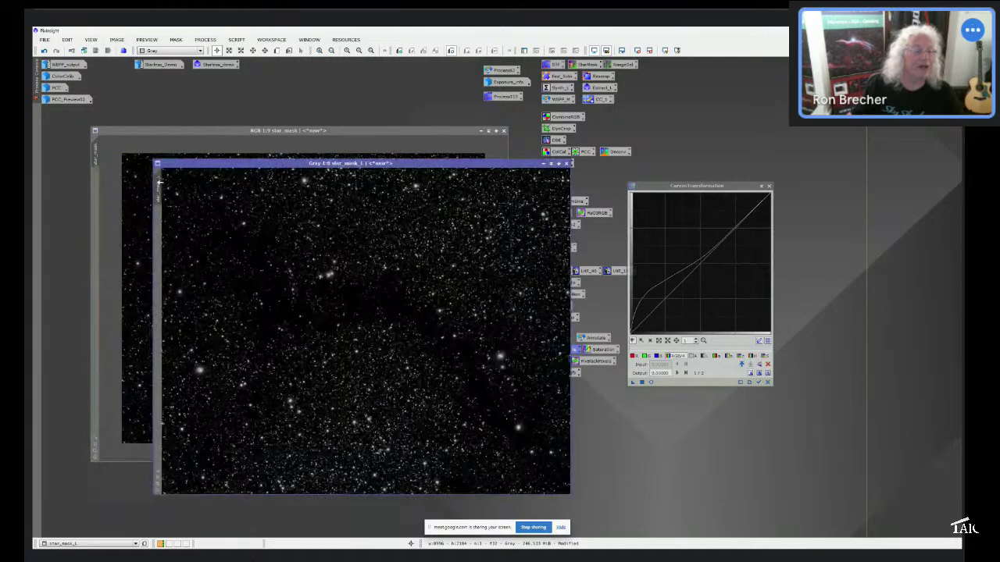
drag(158, 182, 96, 187)
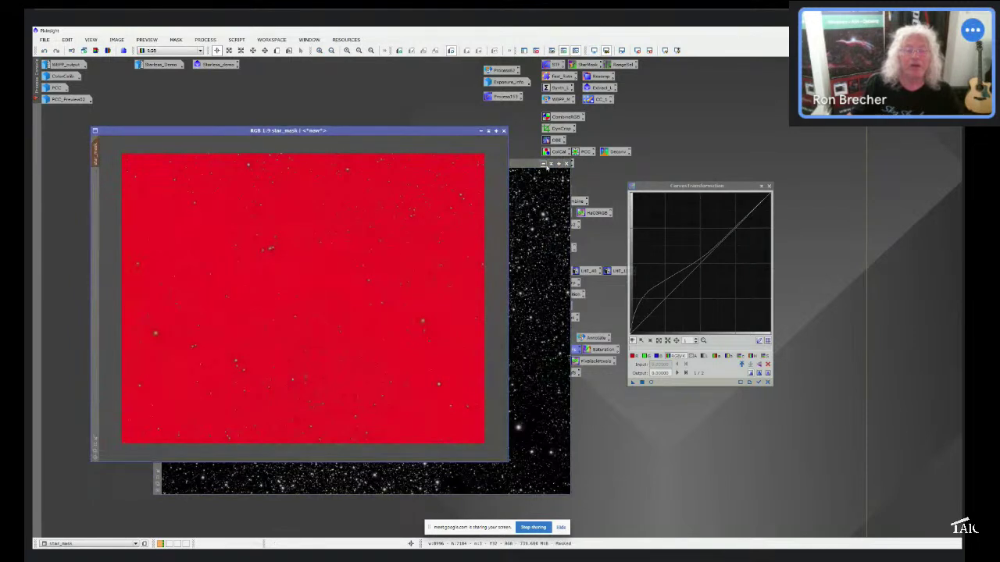
click(544, 164)
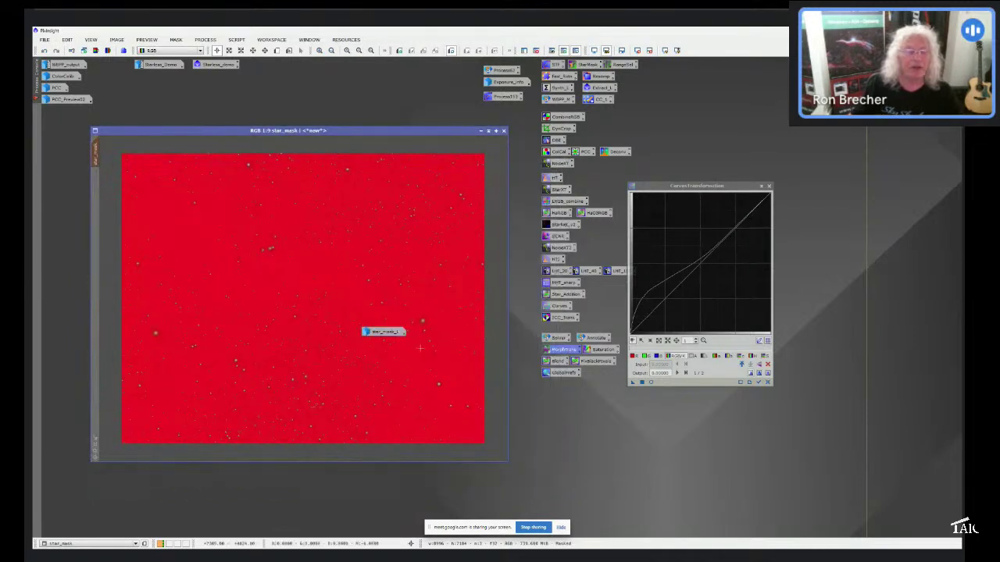
drag(380, 332, 424, 95)
Hide the mask overlay on star_mask and apply the saved MorphologicalTransformation with the Morphological Selection operator at amount 1.00.
scroll(323, 316, up, 2)
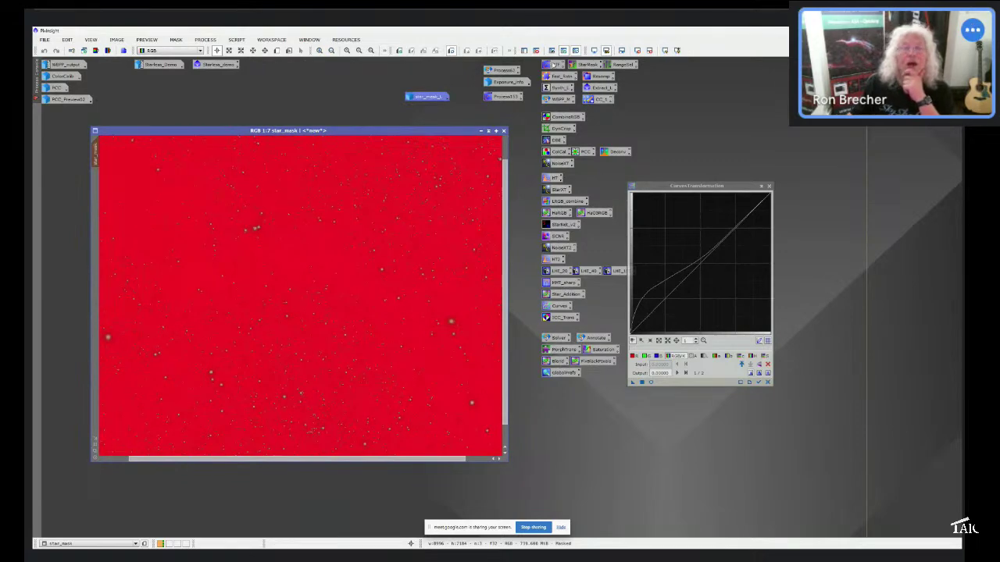
key(ctrl+k)
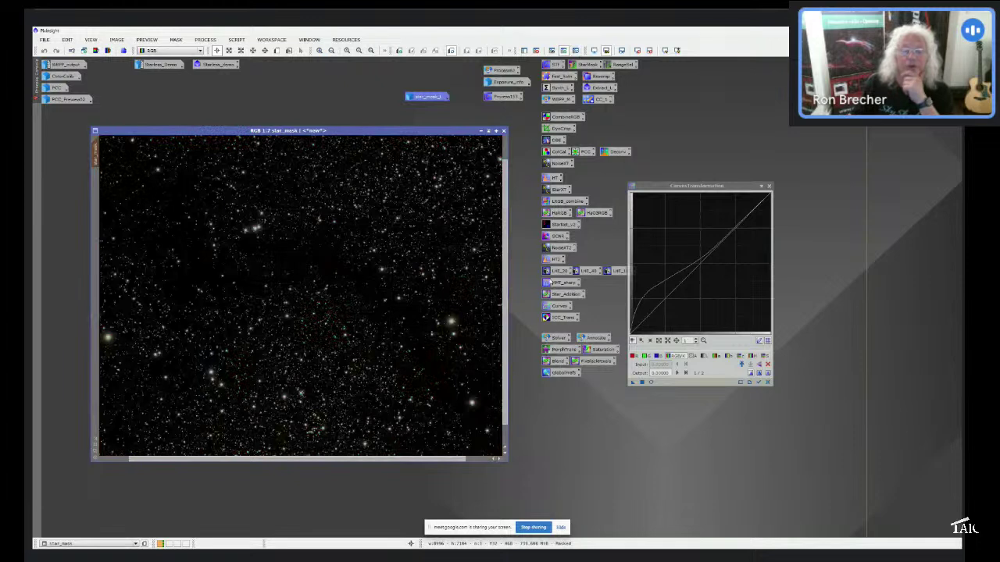
double_click(559, 349)
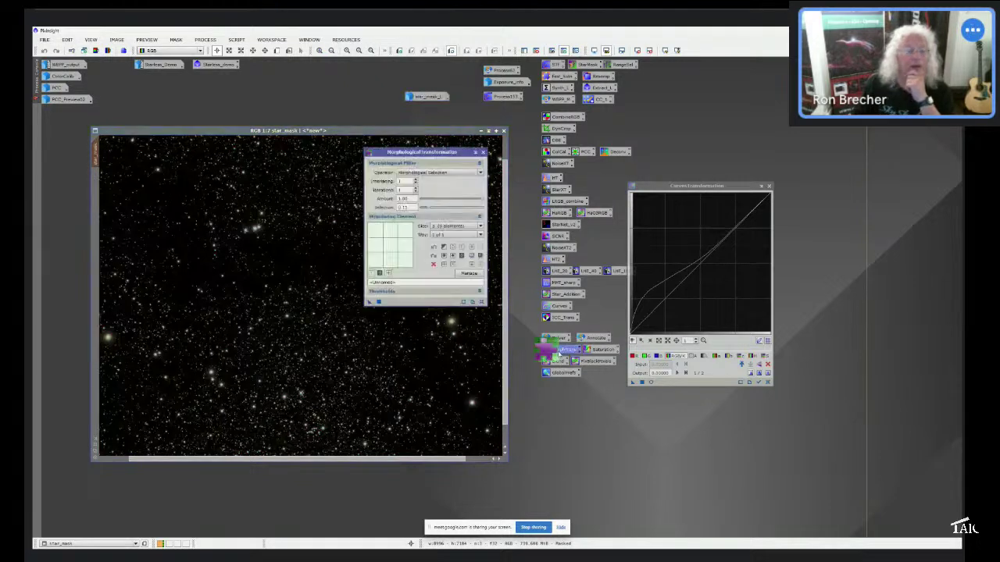
click(421, 172)
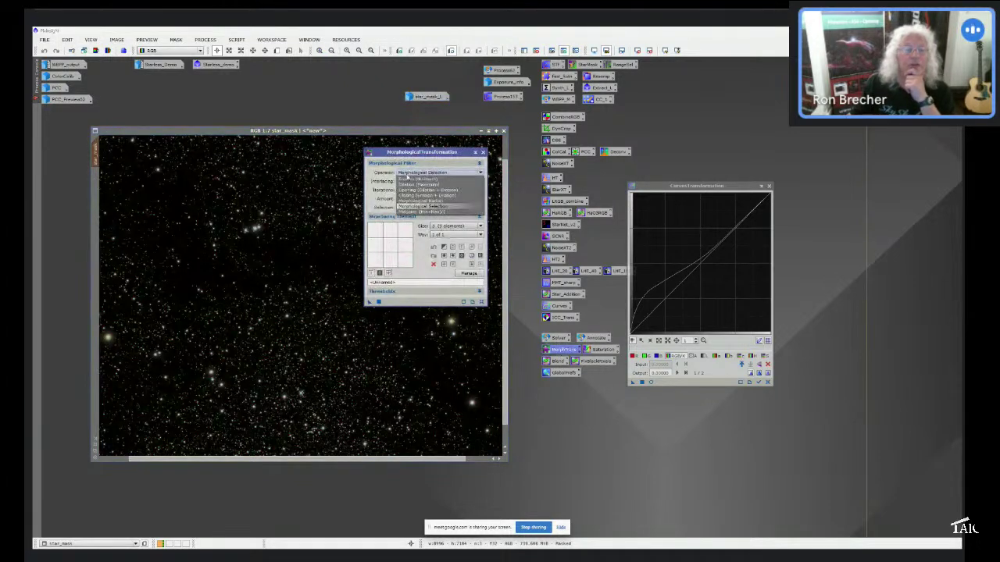
click(406, 179)
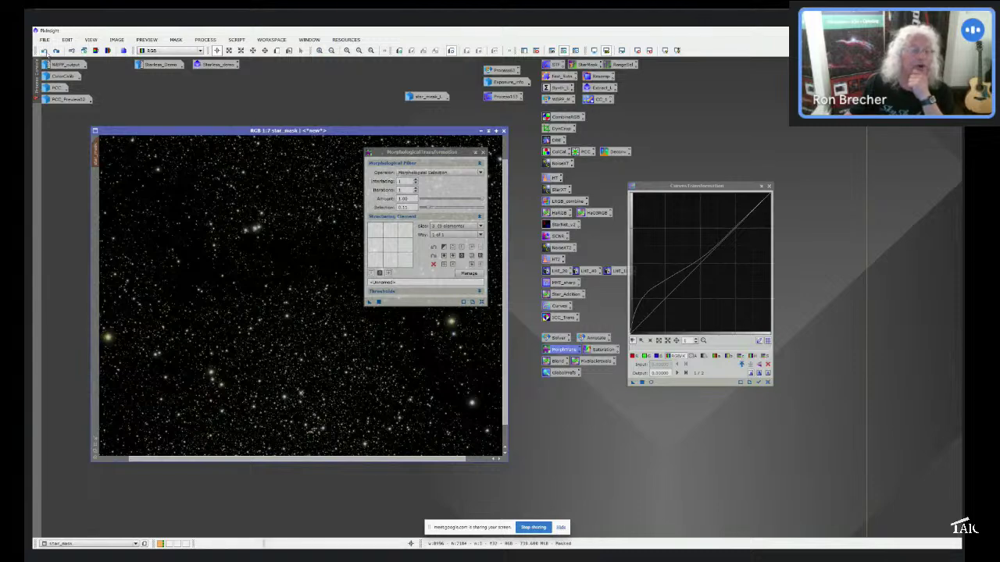
Compare star_mask's stars at 1:1 without the morphological transformation, and redo the transformation.
scroll(187, 276, up, 1)
scroll(187, 276, up, 6)
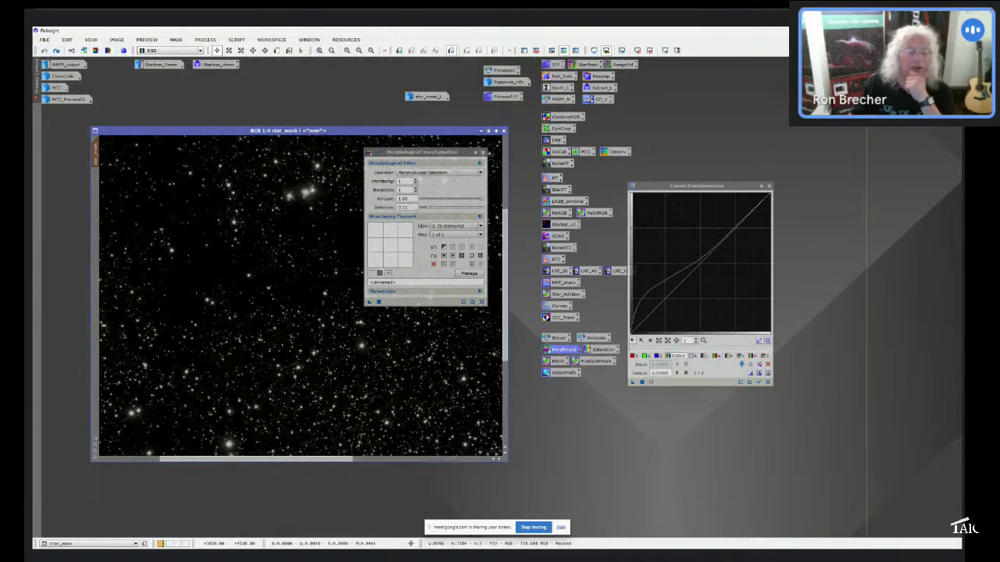
scroll(198, 209, down, 1)
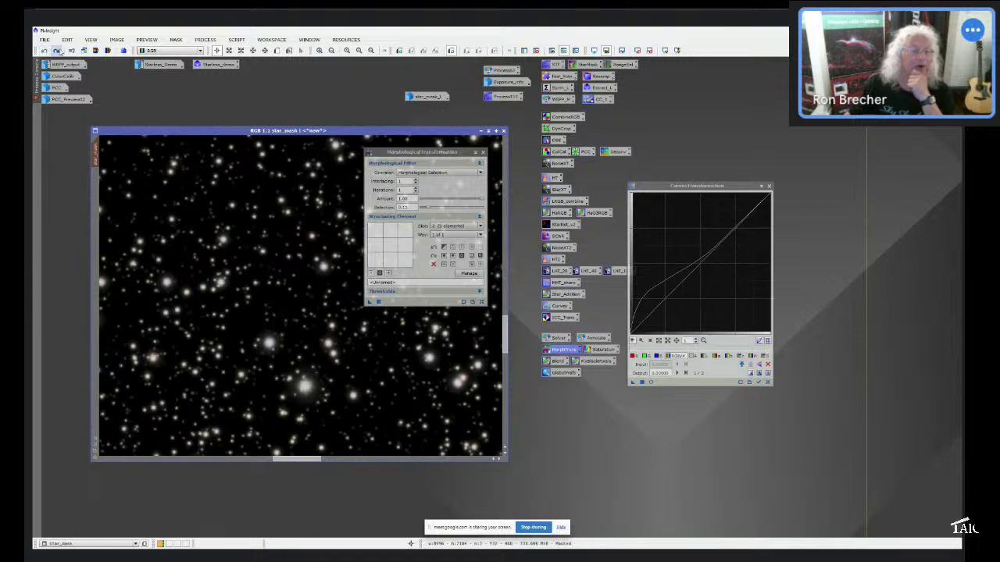
click(57, 50)
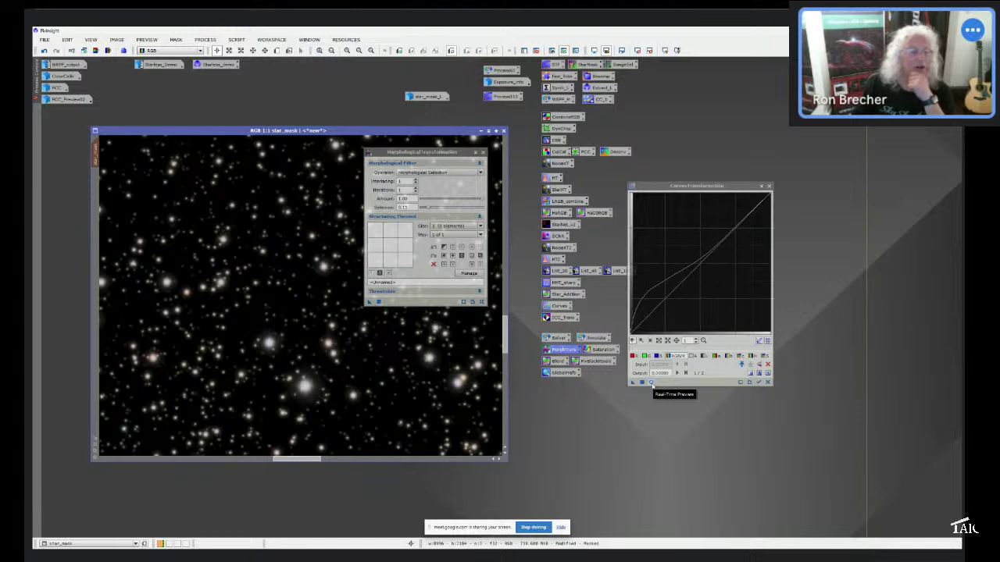
Open the CurvesTransformation real-time preview for star_mask and move the curves window slightly aside.
click(651, 383)
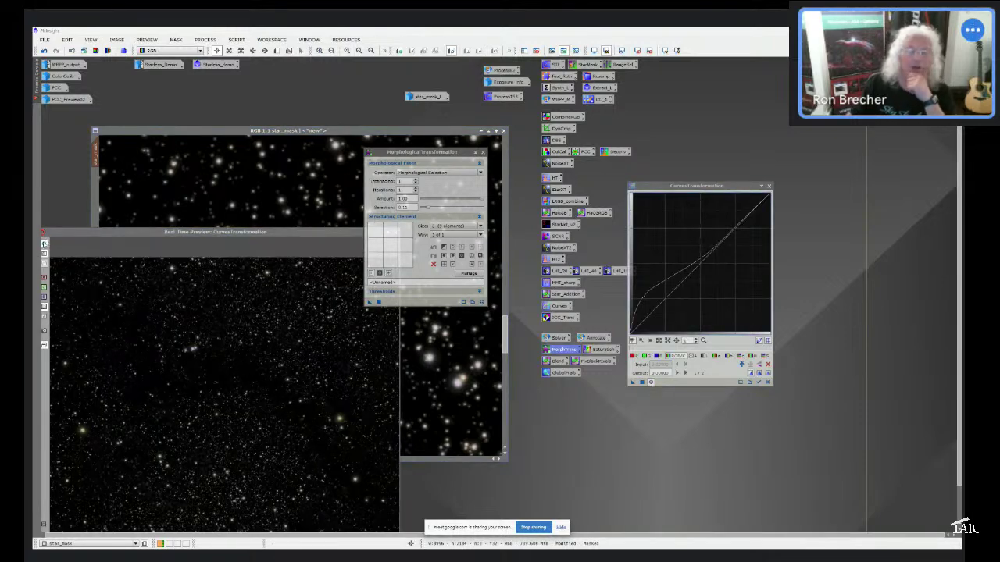
drag(711, 185, 693, 179)
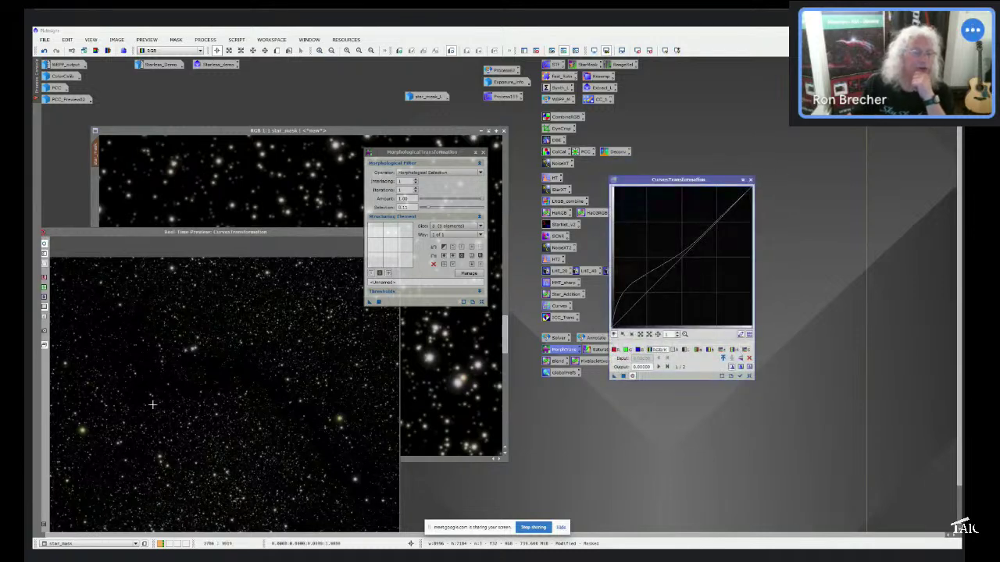
click(43, 243)
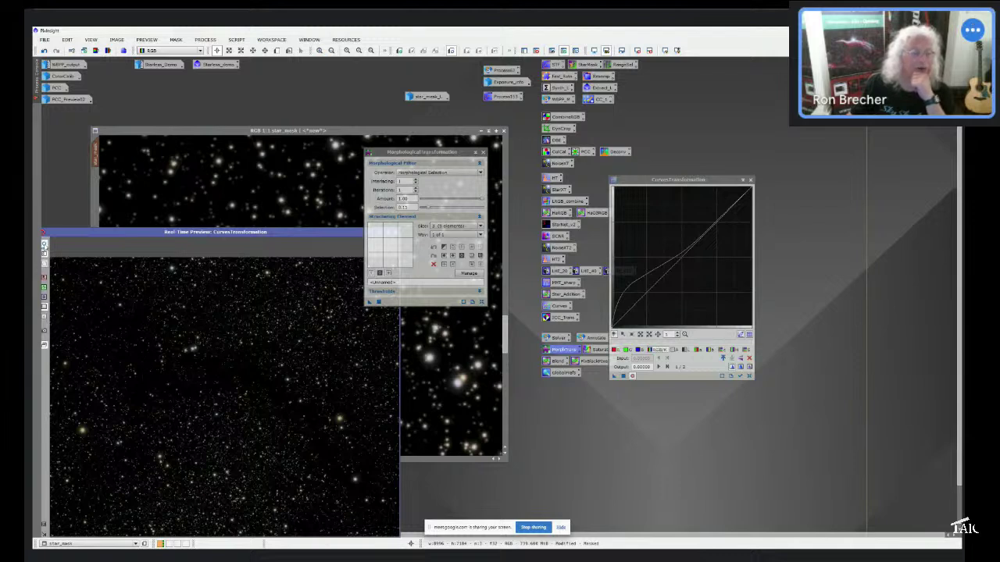
Reset the saturation curve, lift its low end with new points while anchoring the midtones, and apply it to star_mask.
click(752, 350)
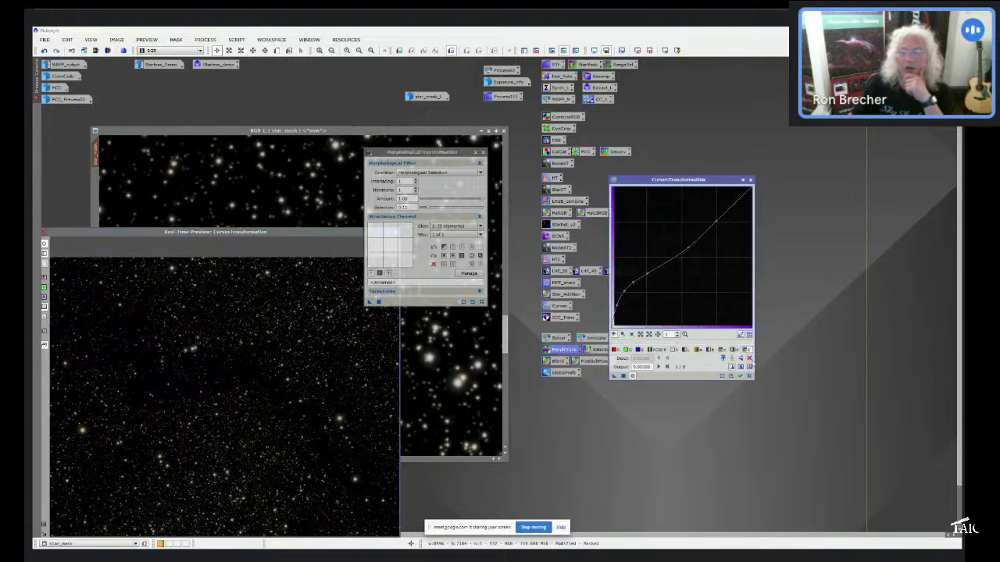
click(748, 359)
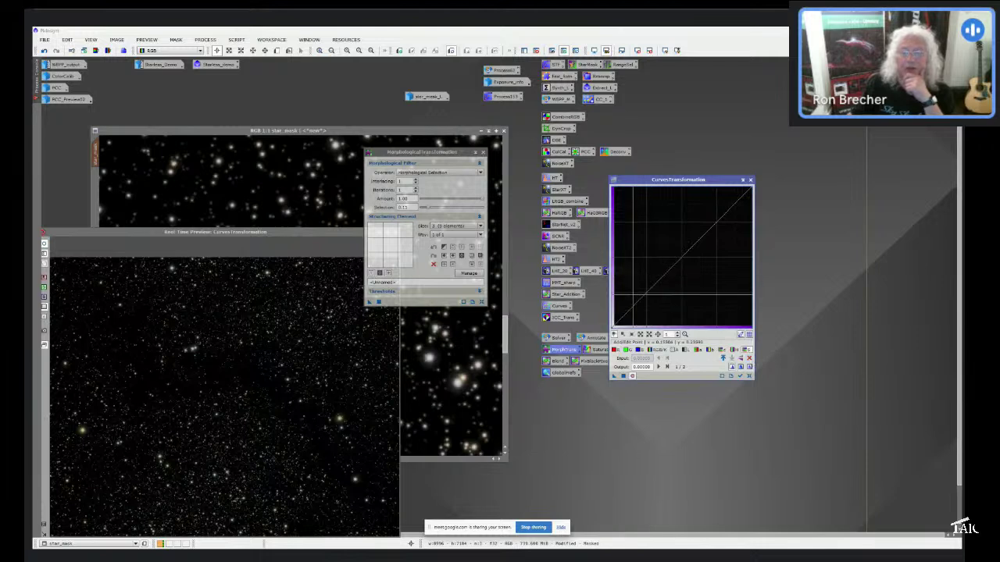
drag(634, 304, 634, 293)
drag(676, 239, 683, 251)
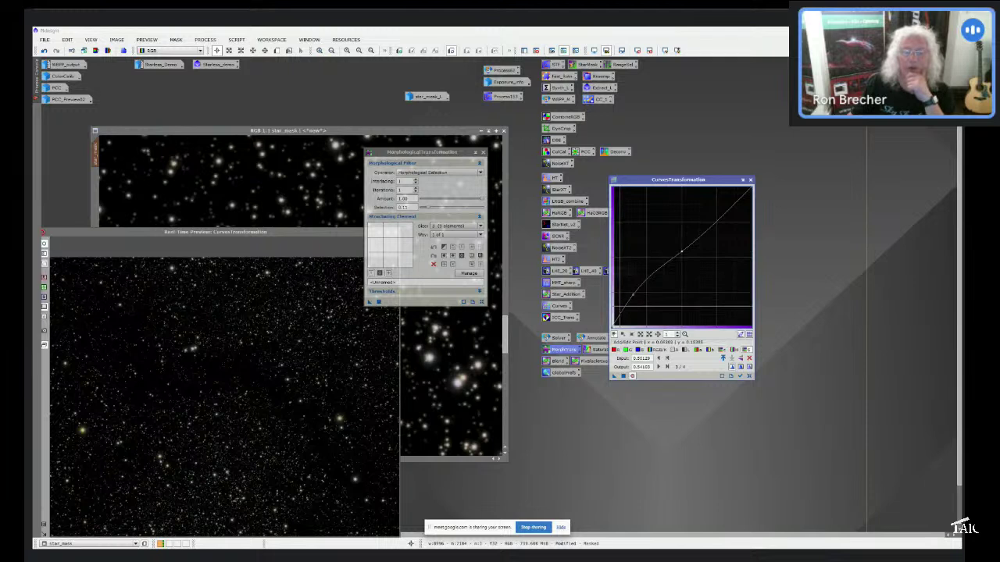
click(623, 306)
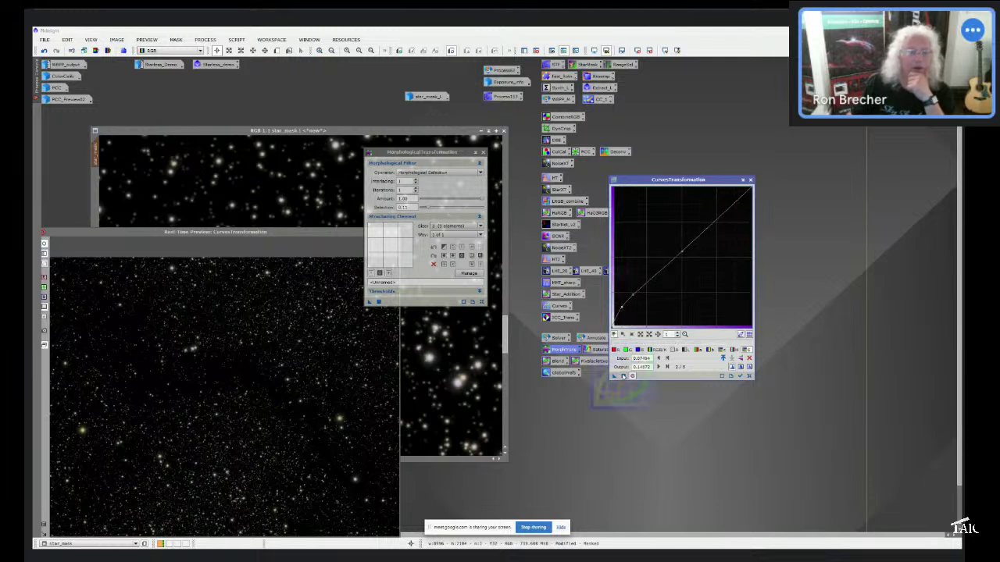
Close the MorphologicalTransformation, preview and curves windows, and replace star_mask on screen with the restored Starless_Demo image.
click(481, 152)
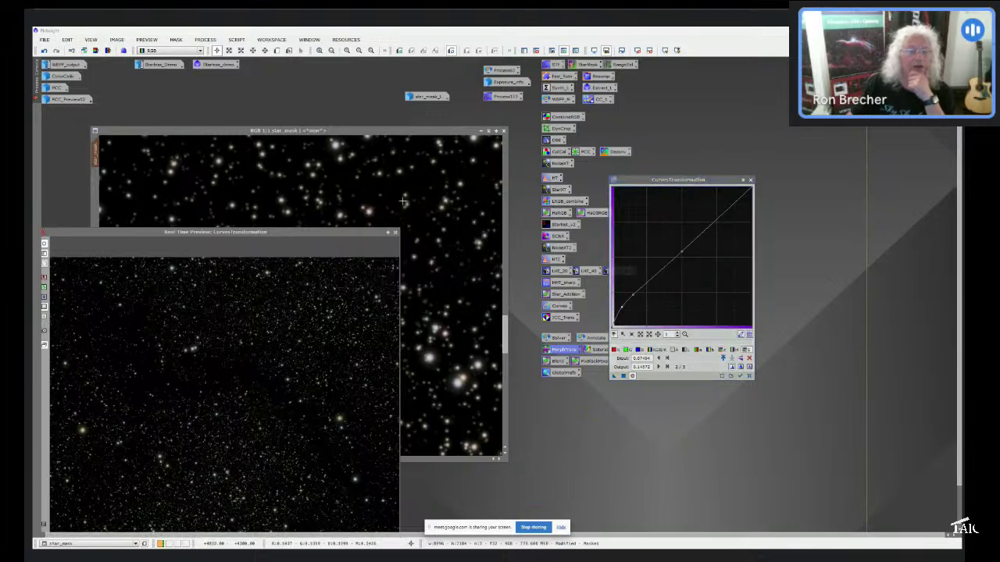
click(395, 233)
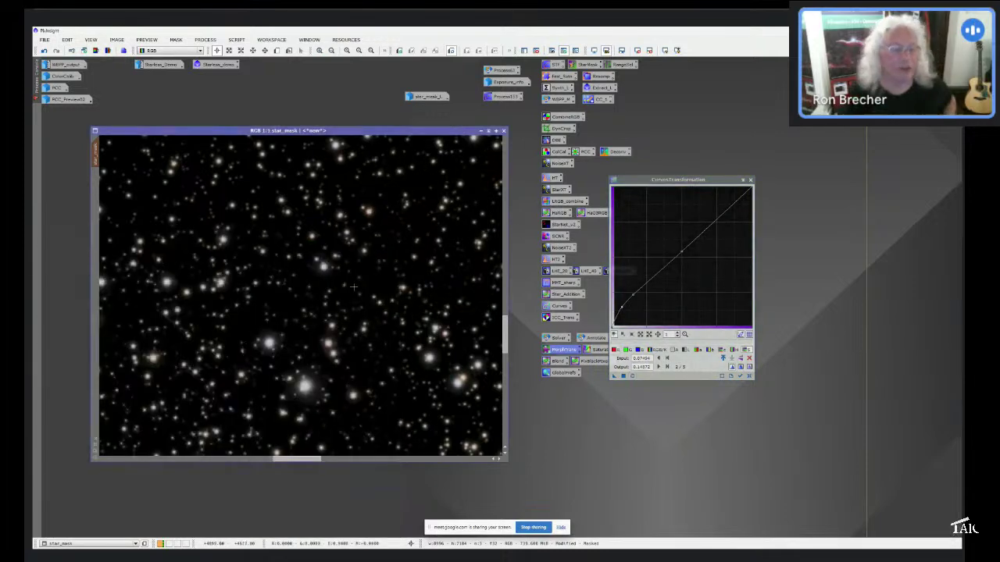
click(480, 131)
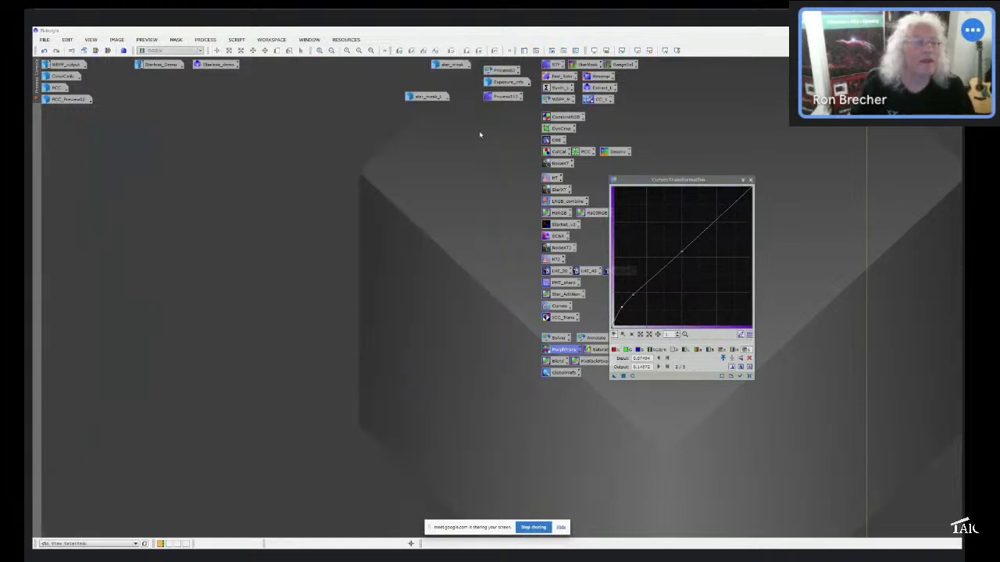
double_click(157, 64)
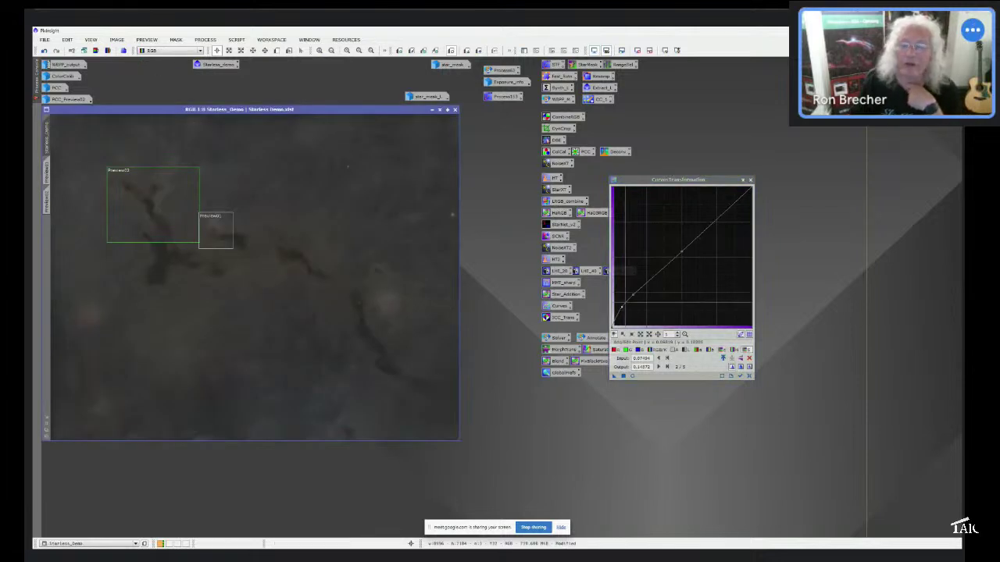
click(750, 180)
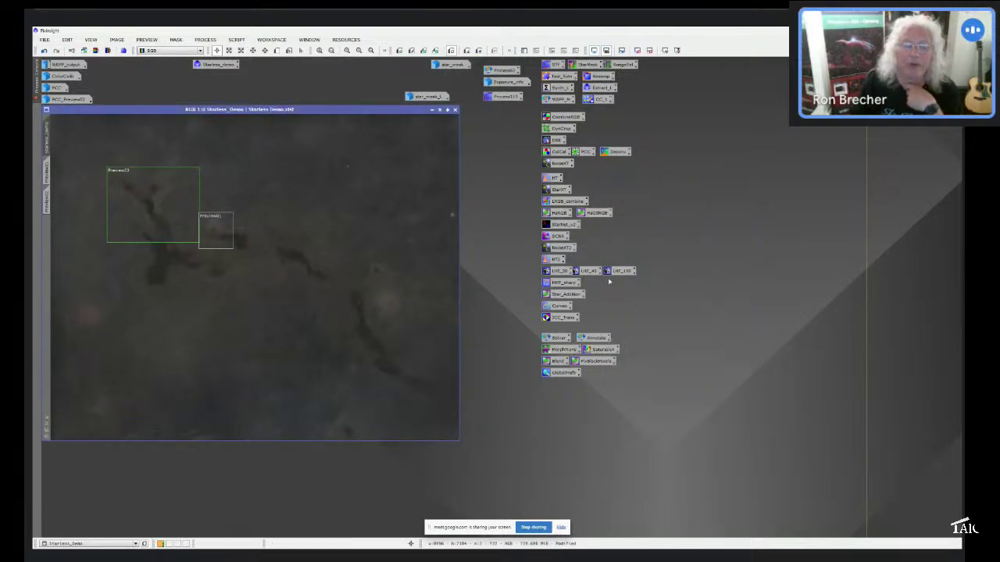
Open the saved Star_Addition PixelMath process, check the star_mask image, and apply the expression $T+star_mask to Starless_Demo.
double_click(559, 295)
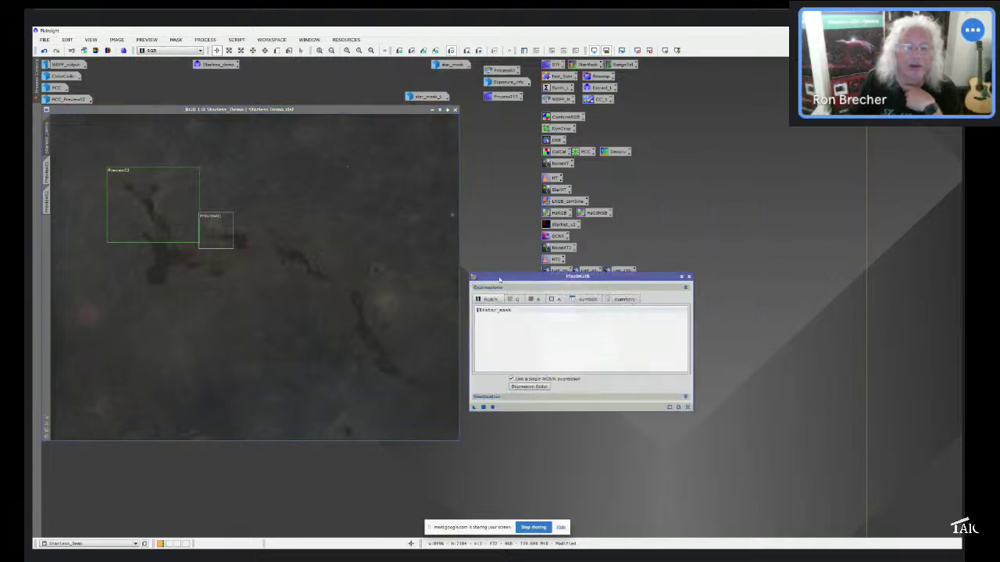
double_click(479, 310)
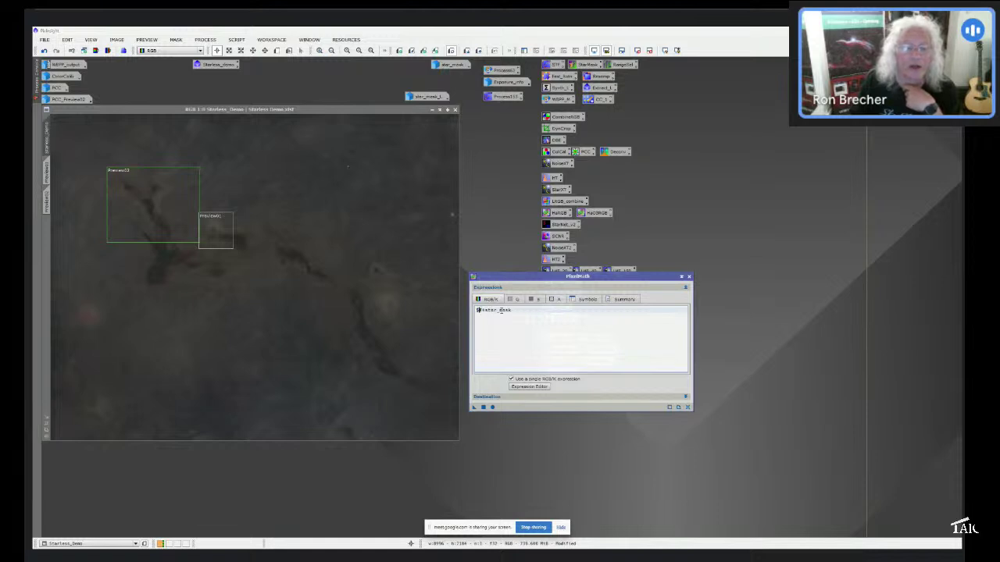
double_click(445, 65)
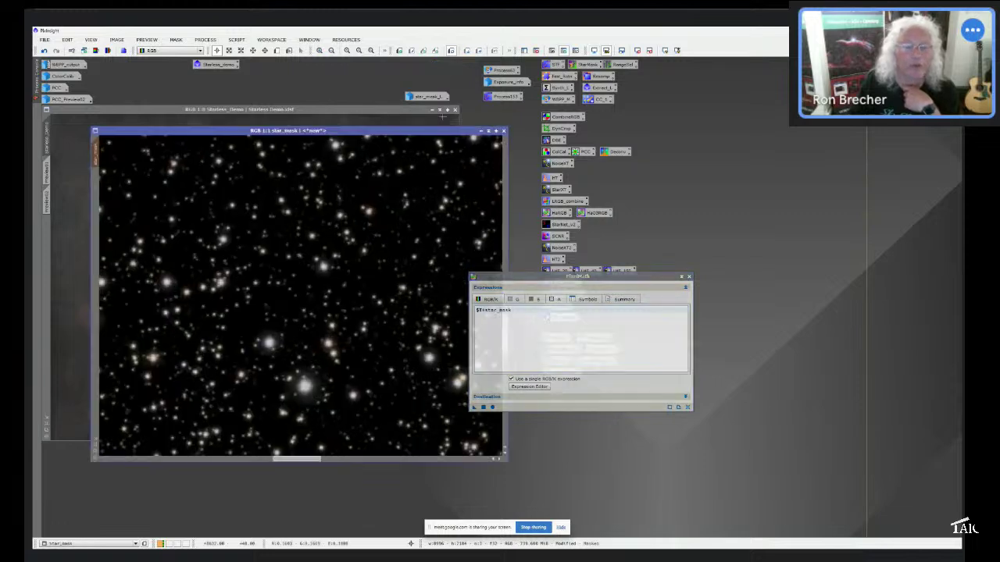
click(480, 131)
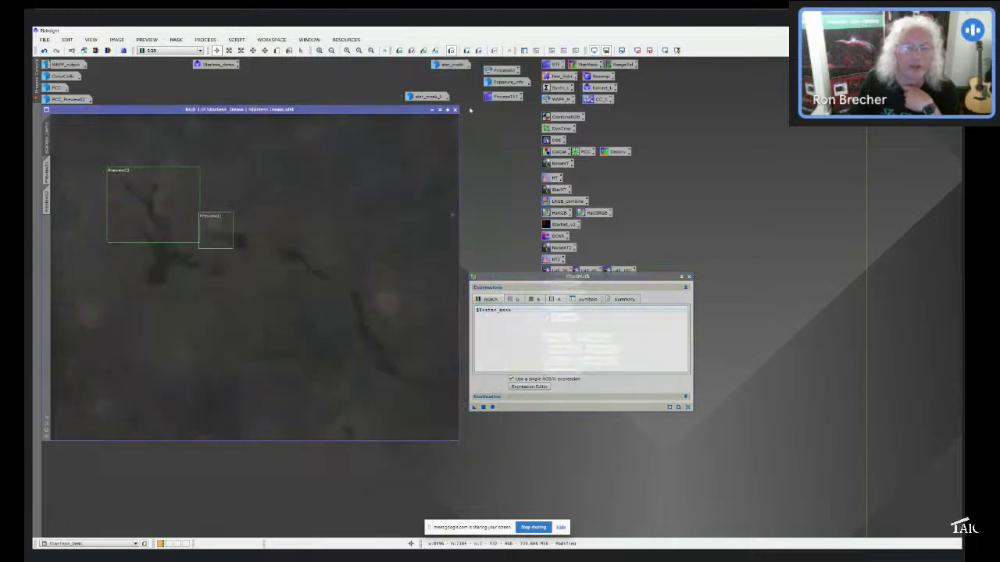
double_click(435, 65)
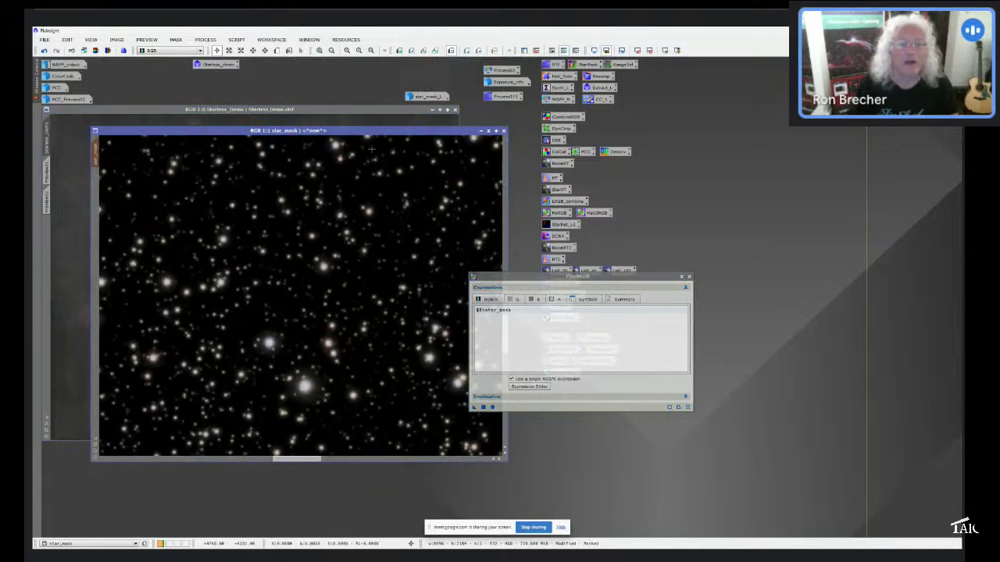
click(481, 131)
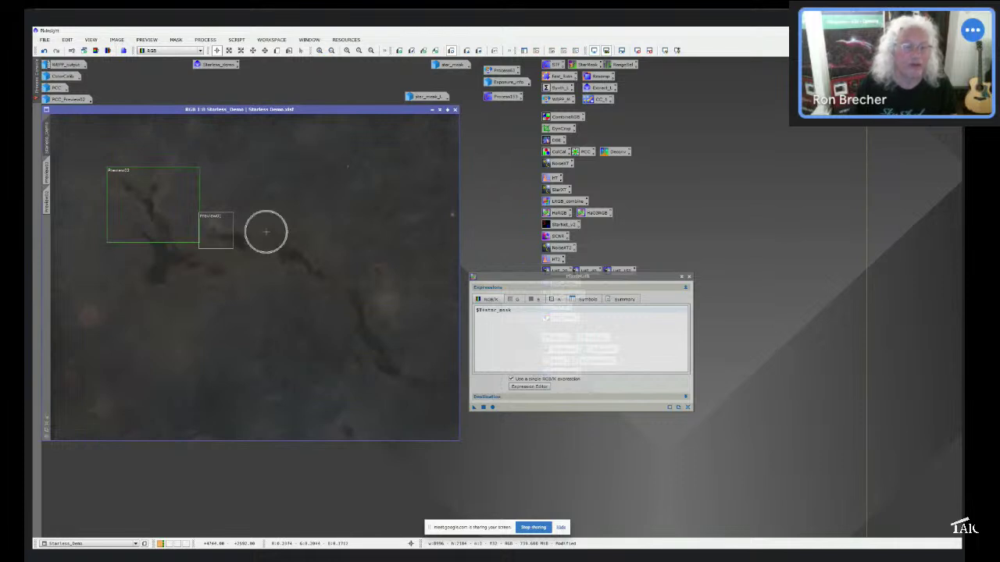
drag(472, 408, 282, 249)
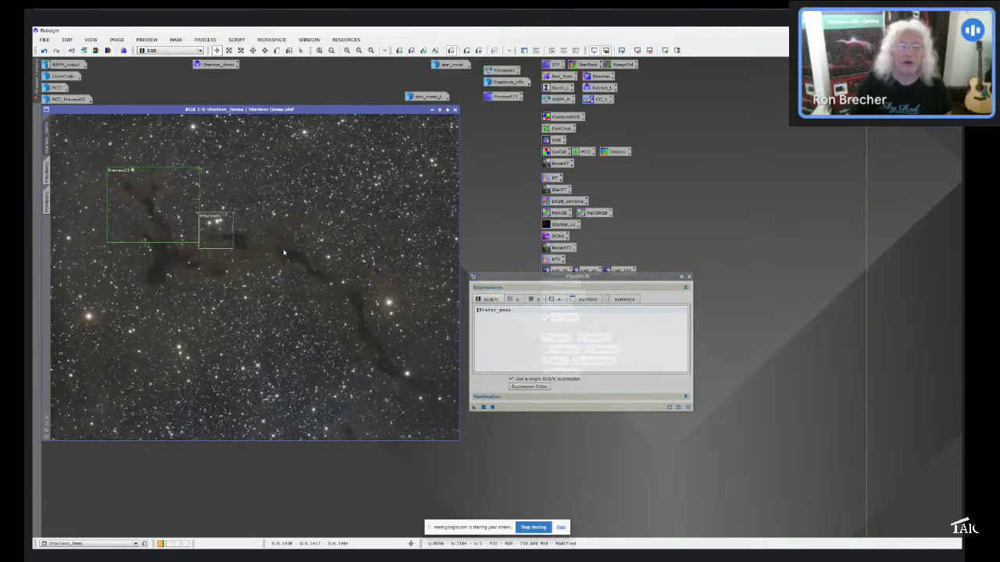
Close PixelMath, duplicate the recombined Starless_Demo, undo the latest changes on the original, and place the clone beside it for comparison.
click(688, 277)
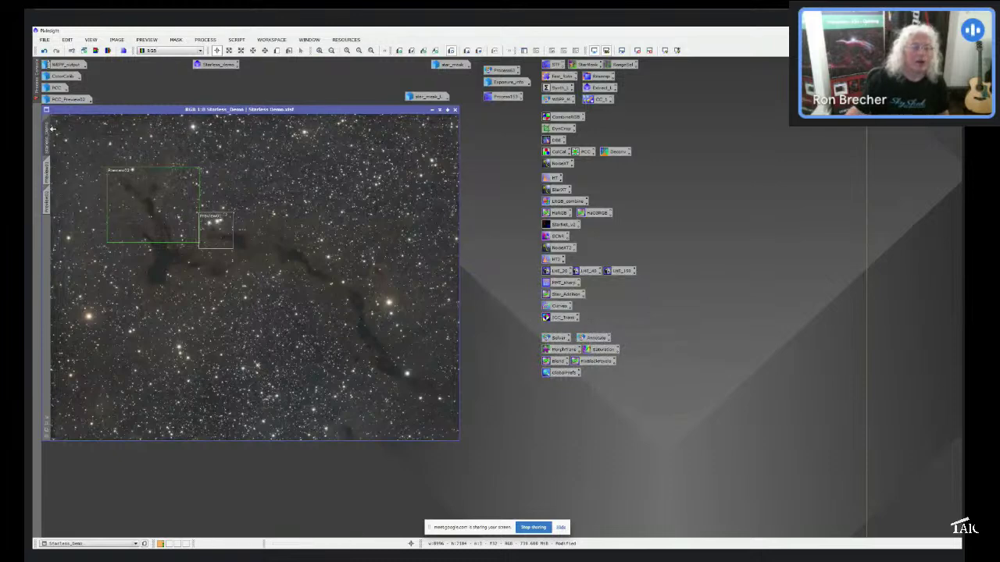
drag(49, 131, 180, 148)
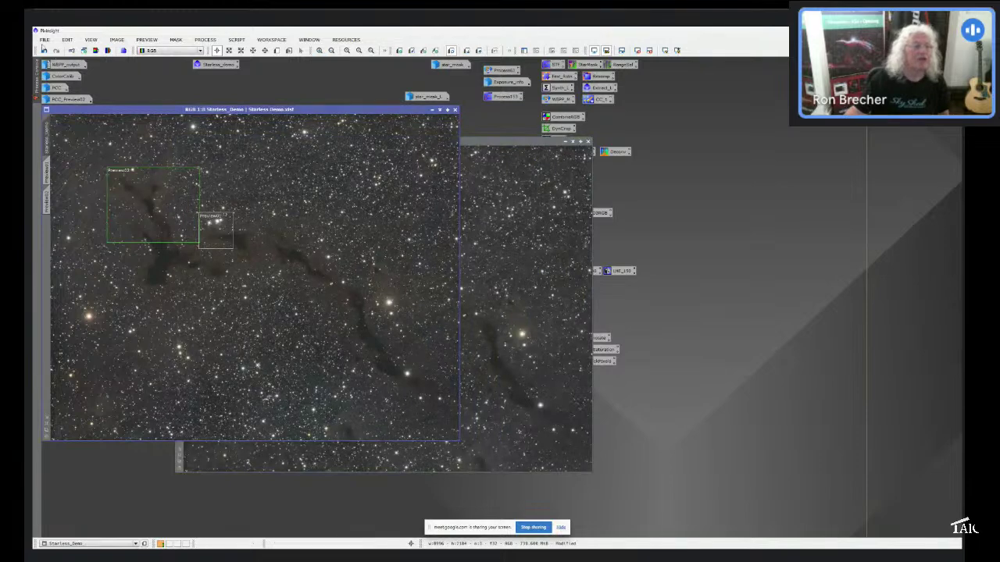
click(44, 50)
click(46, 51)
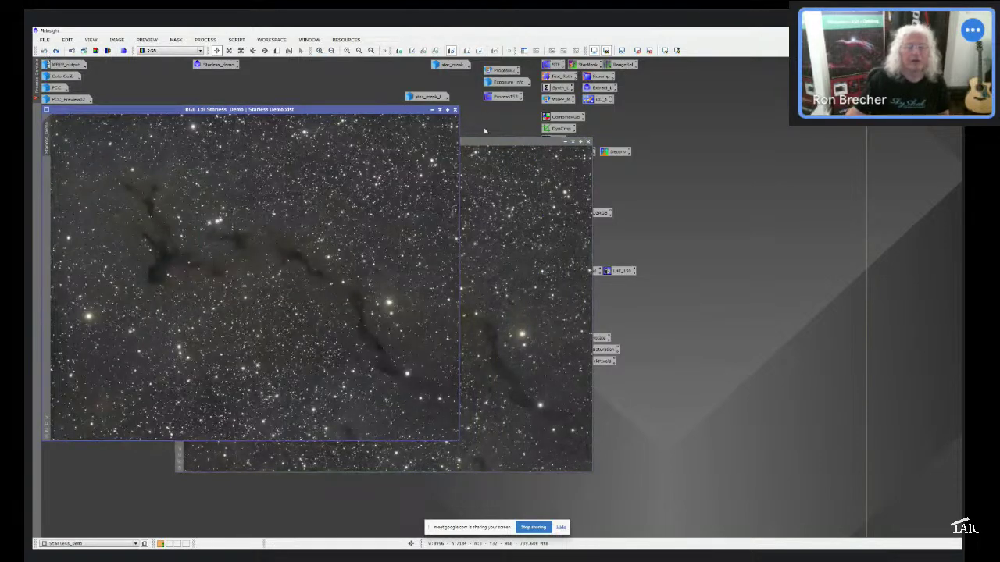
drag(486, 146, 772, 115)
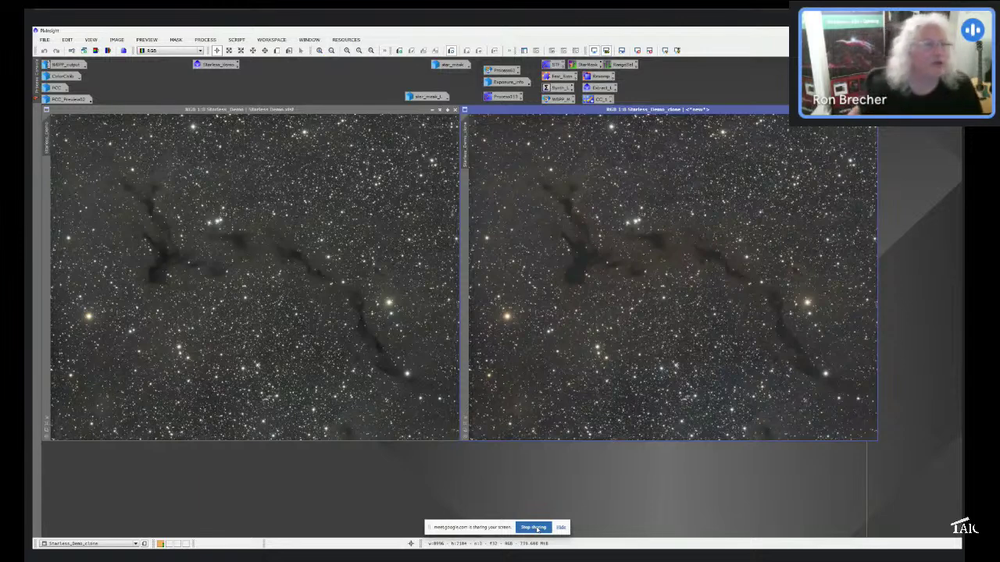
Examine the parallel processing, thread and CUDA options in the global preferences, and close the preferences unchanged.
click(67, 40)
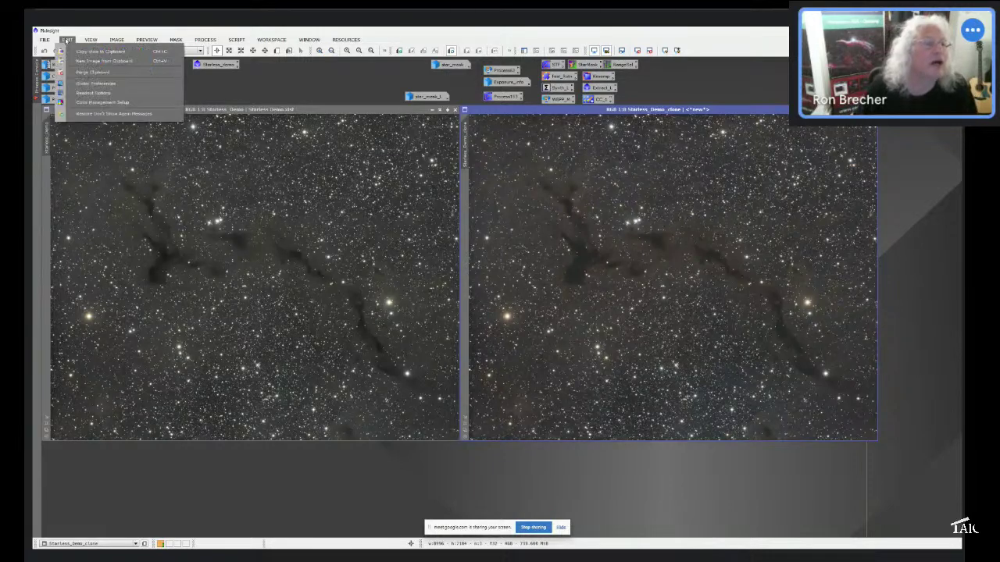
click(92, 84)
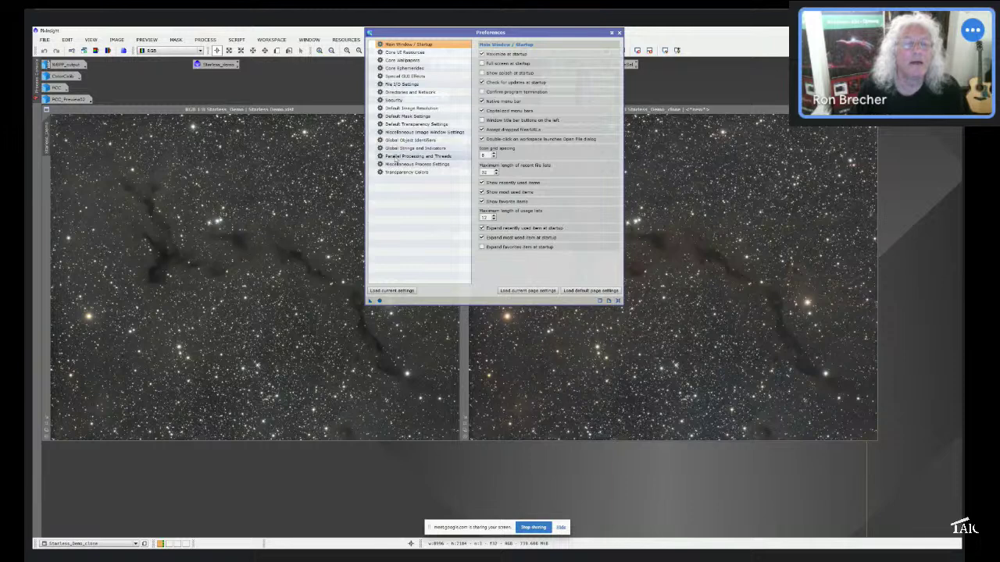
click(406, 156)
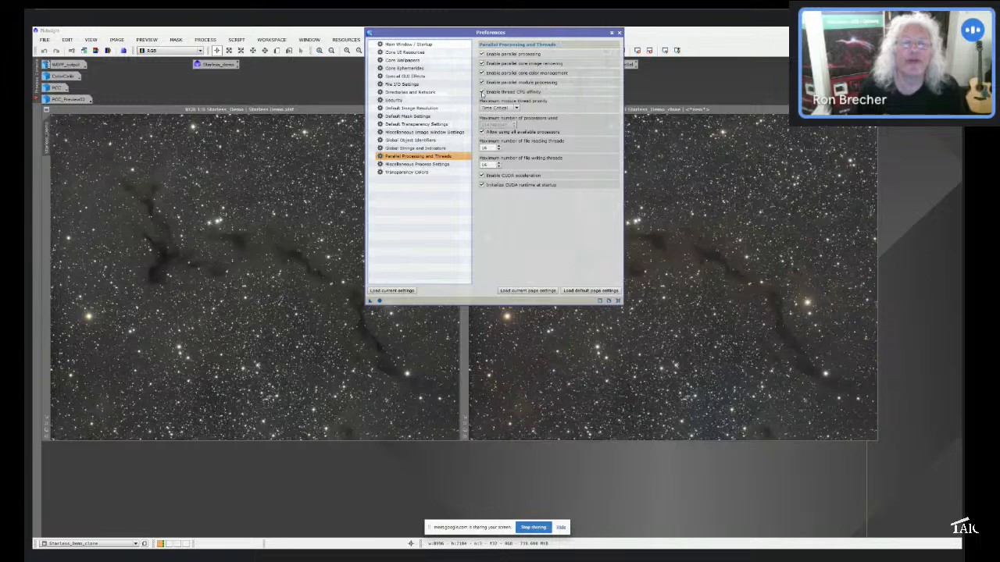
mouse_move(484, 93)
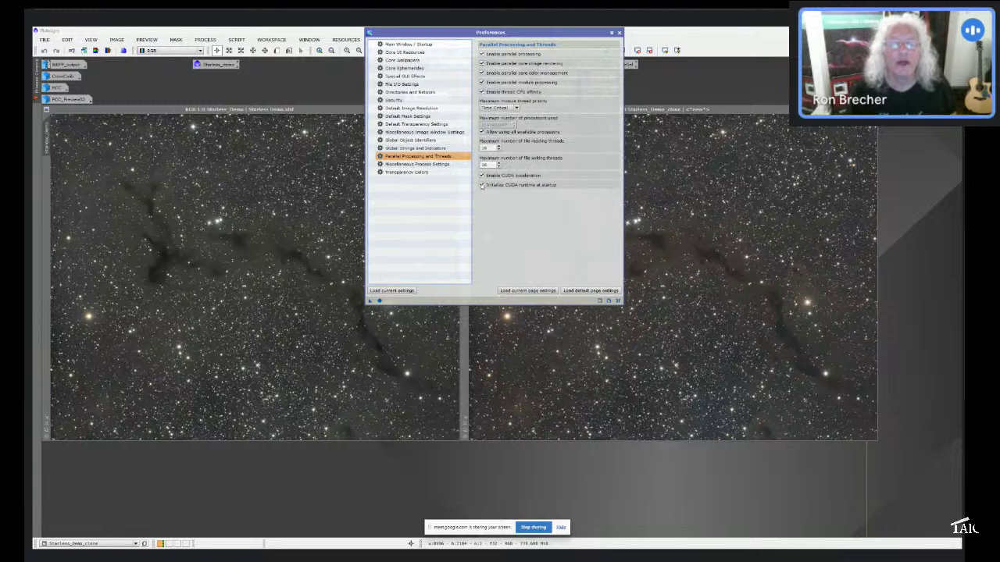
mouse_move(482, 187)
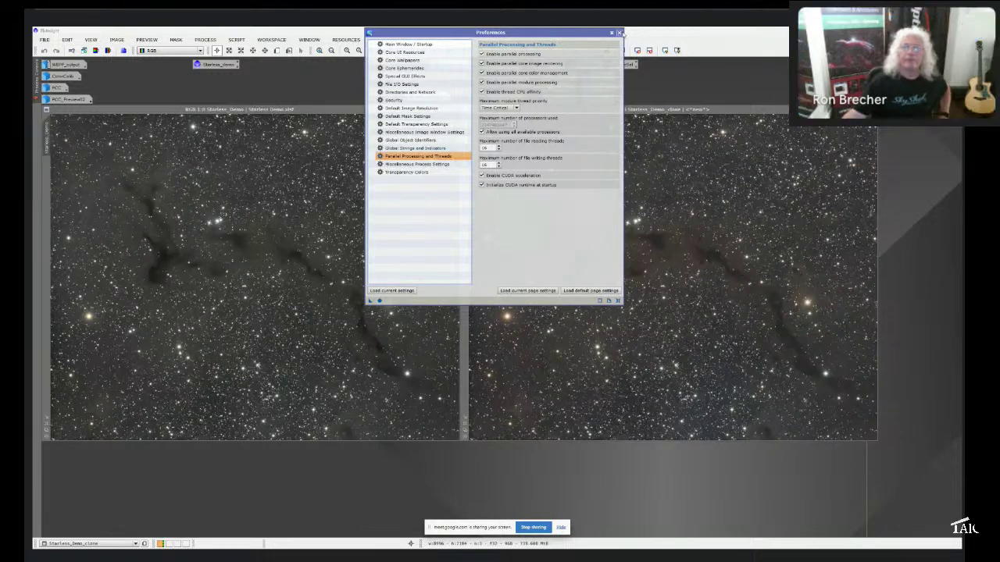
click(618, 33)
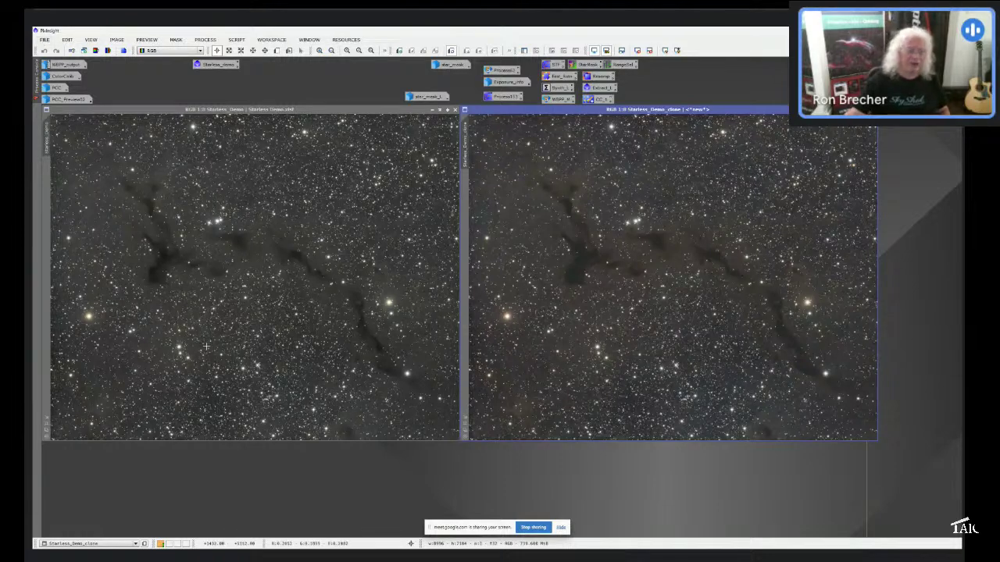
Open the recent project B150 L-OSC Sept 2022, discarding the current unsaved process icons.
click(45, 40)
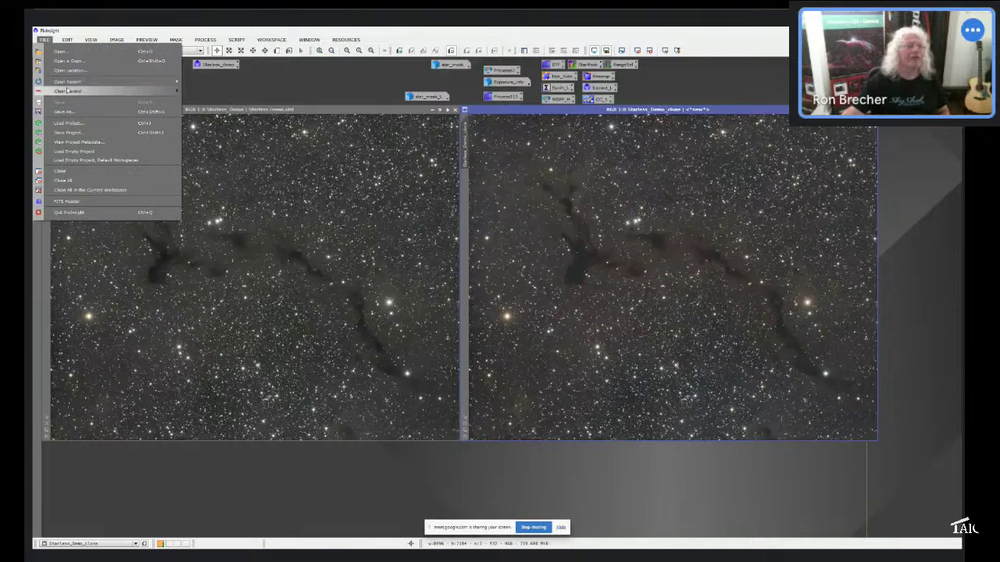
mouse_move(149, 81)
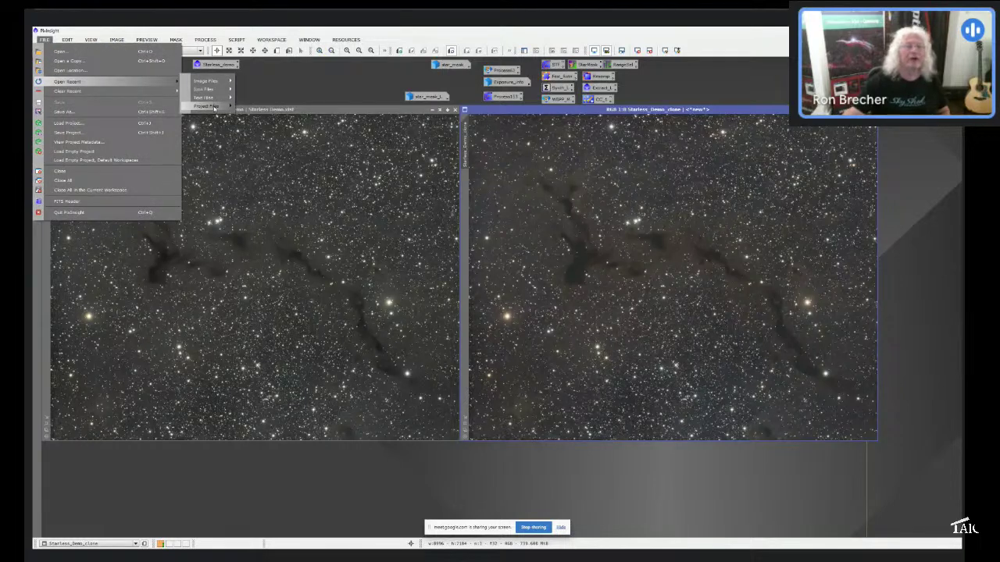
mouse_move(208, 105)
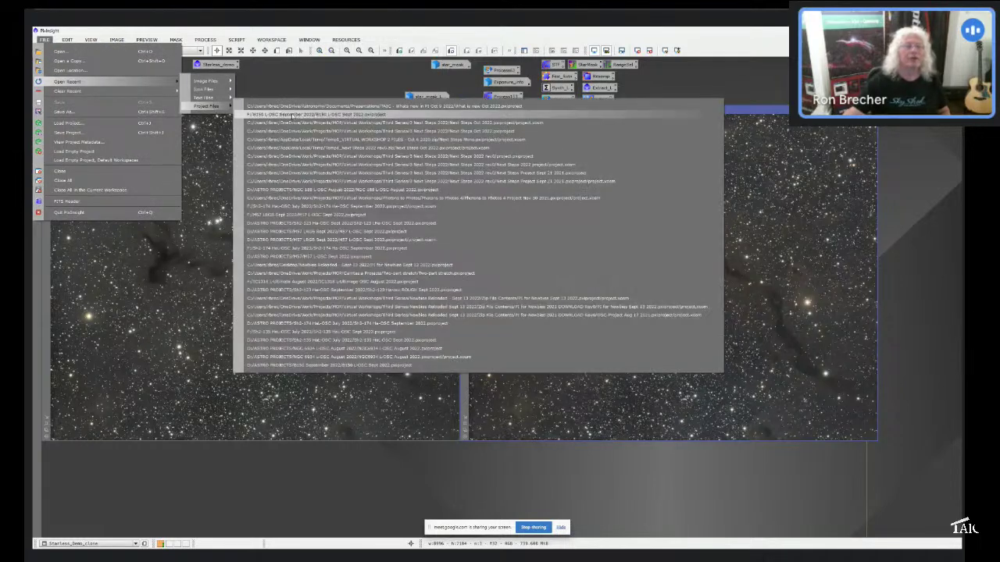
click(293, 115)
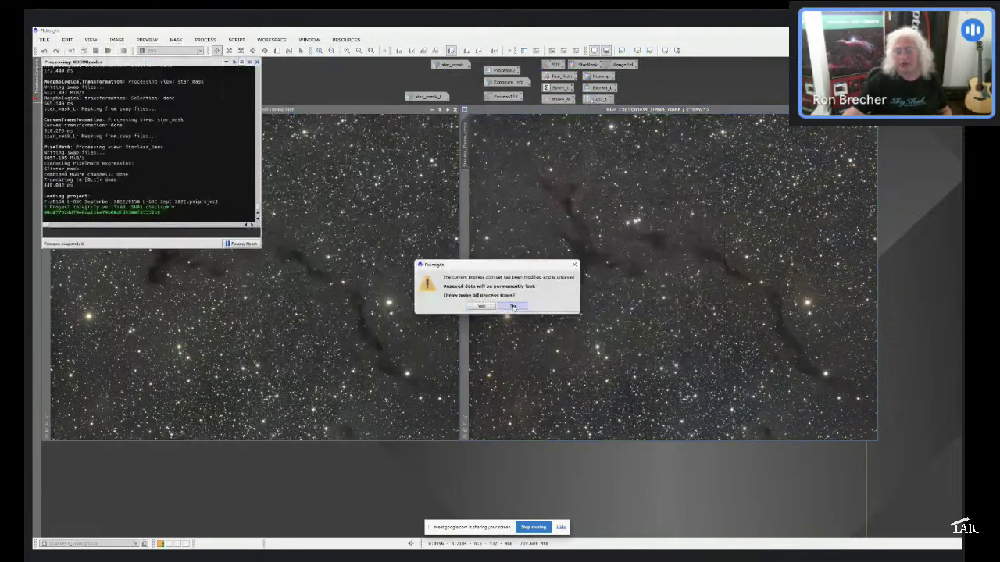
click(481, 305)
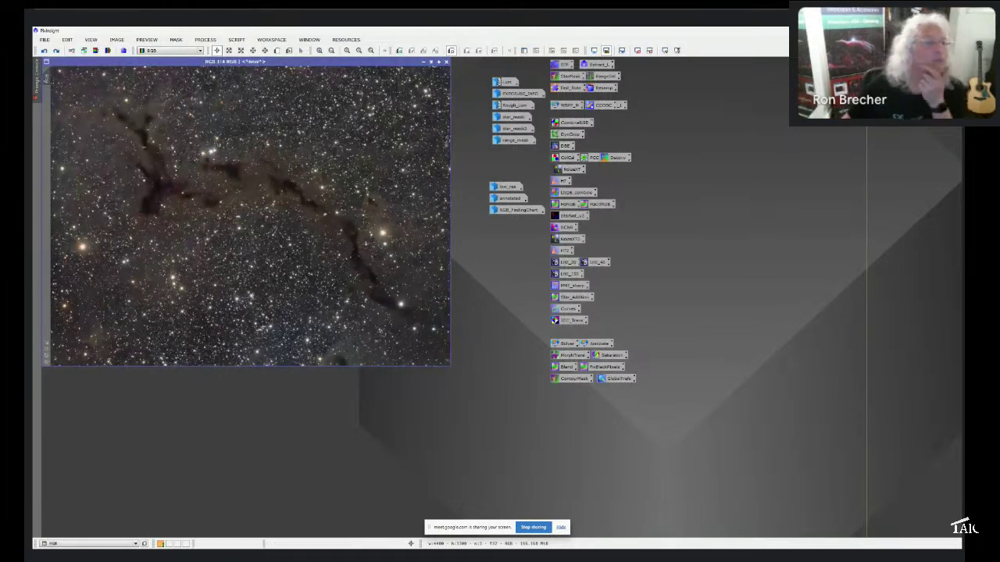
Load the history of the RGB image and return the image to its ImageIdentifier state.
right_click(51, 77)
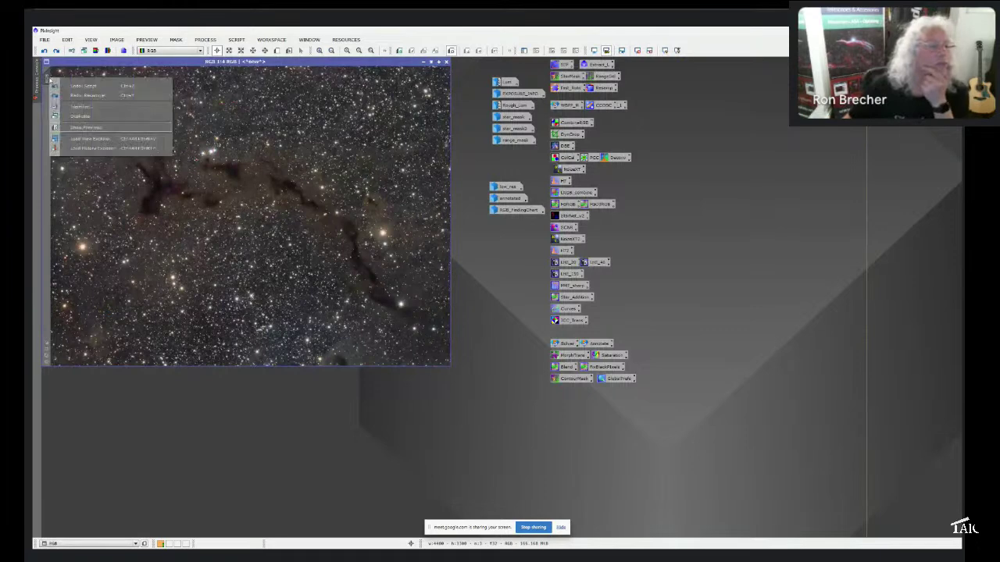
click(115, 148)
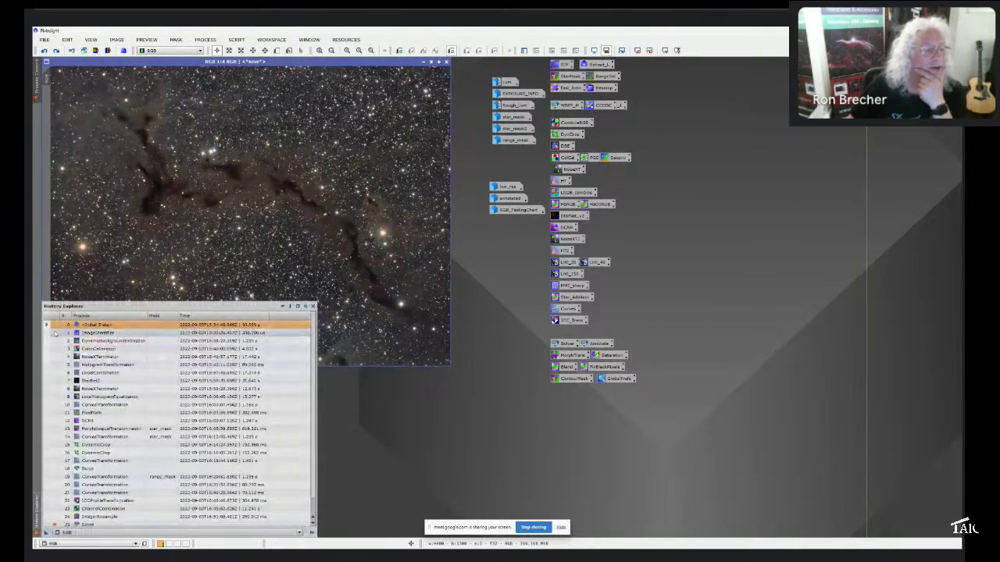
click(54, 333)
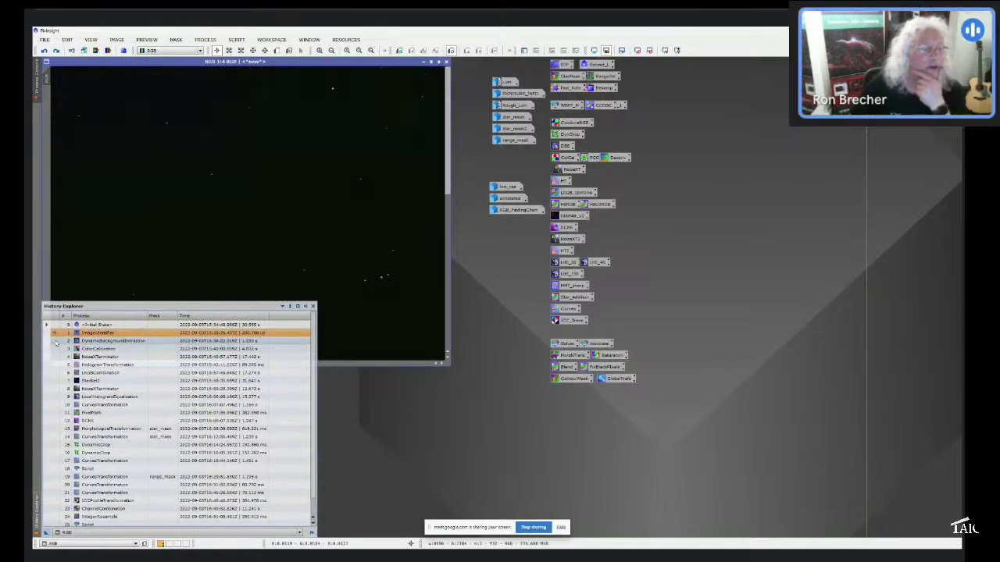
Apply an automatic screen stretch to the linear RGB image and fit the whole image in its window.
click(649, 50)
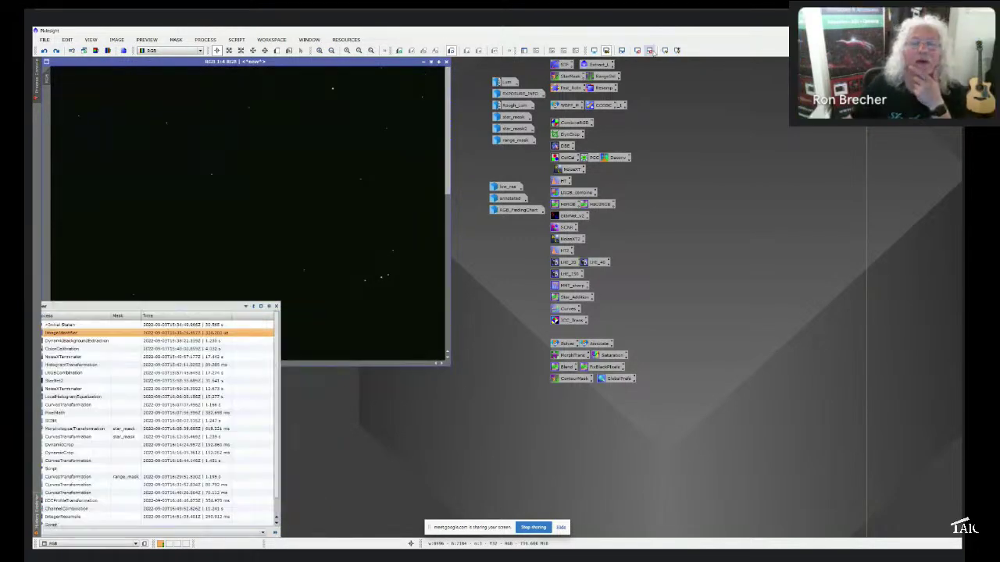
click(664, 50)
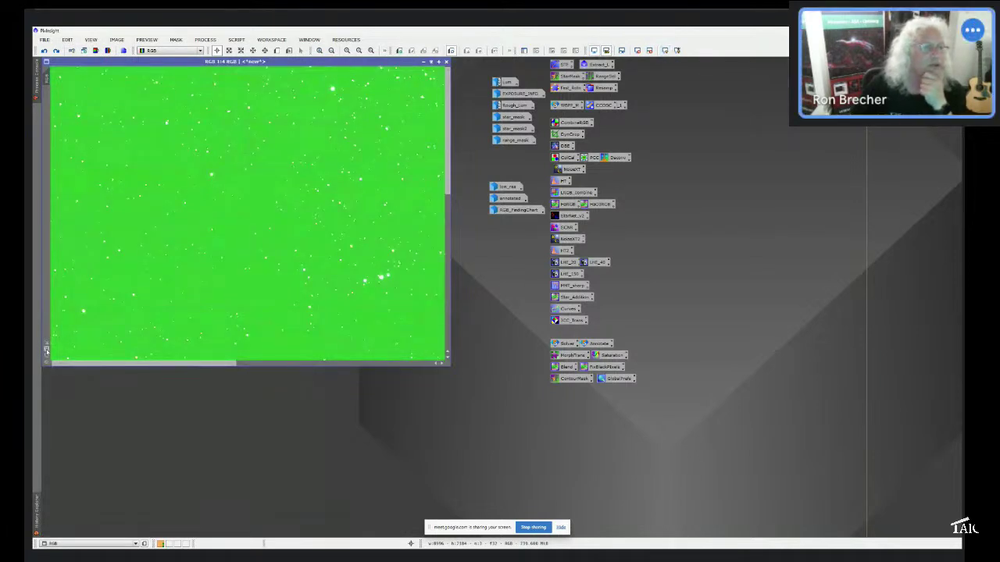
key(ctrl+alt+0)
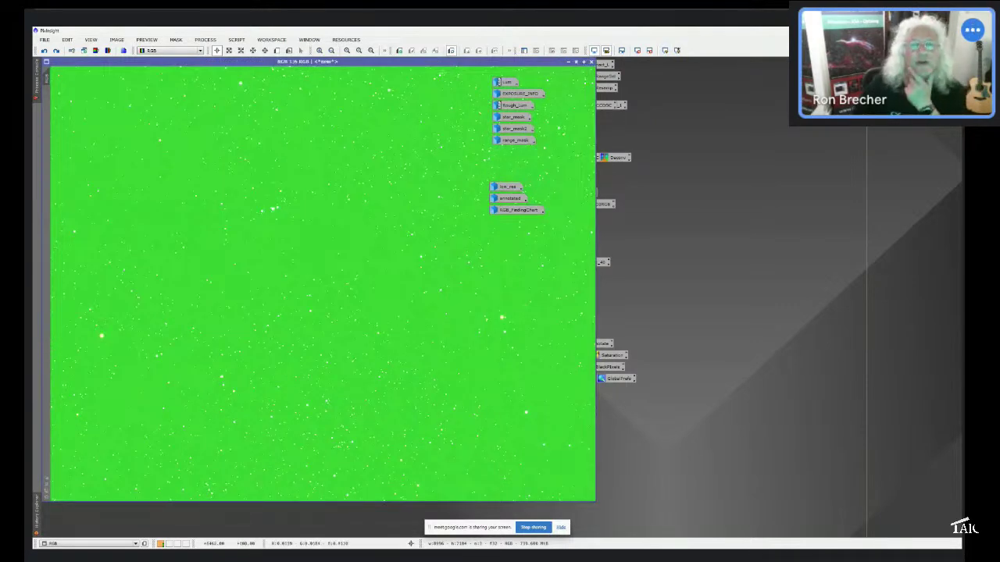
Open the iconized luminance image for a brief look and minimize it again.
click(506, 83)
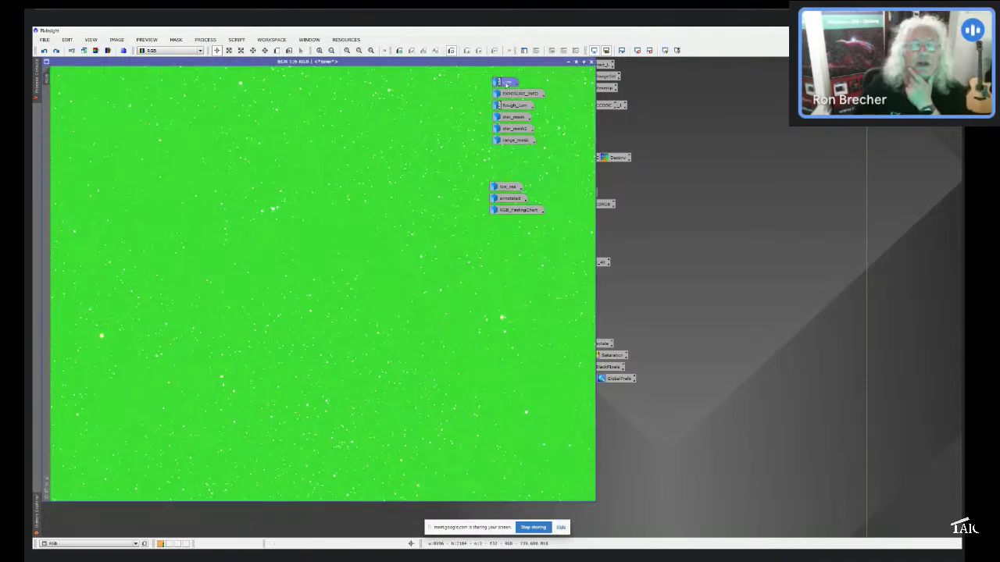
double_click(507, 83)
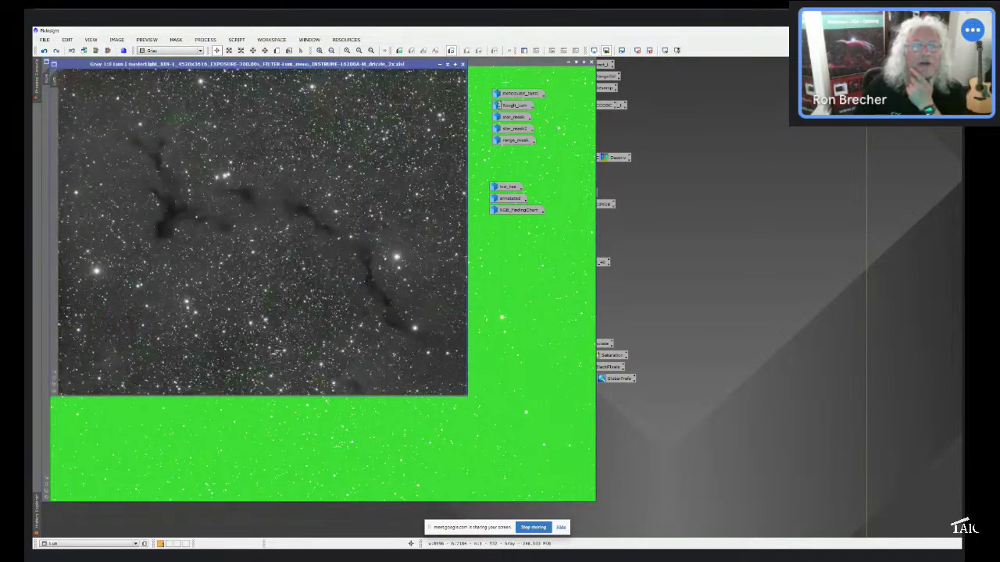
click(440, 63)
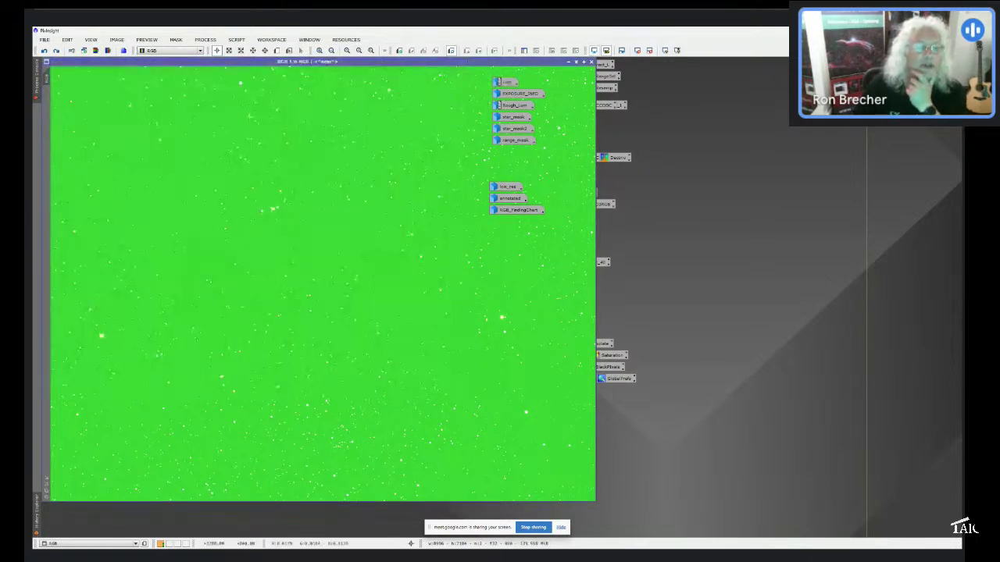
Open ScreenTransferFunction tracking the RGB view, auto-stretch the display with unlinked channels, and arrange the dialog beside the image.
double_click(507, 64)
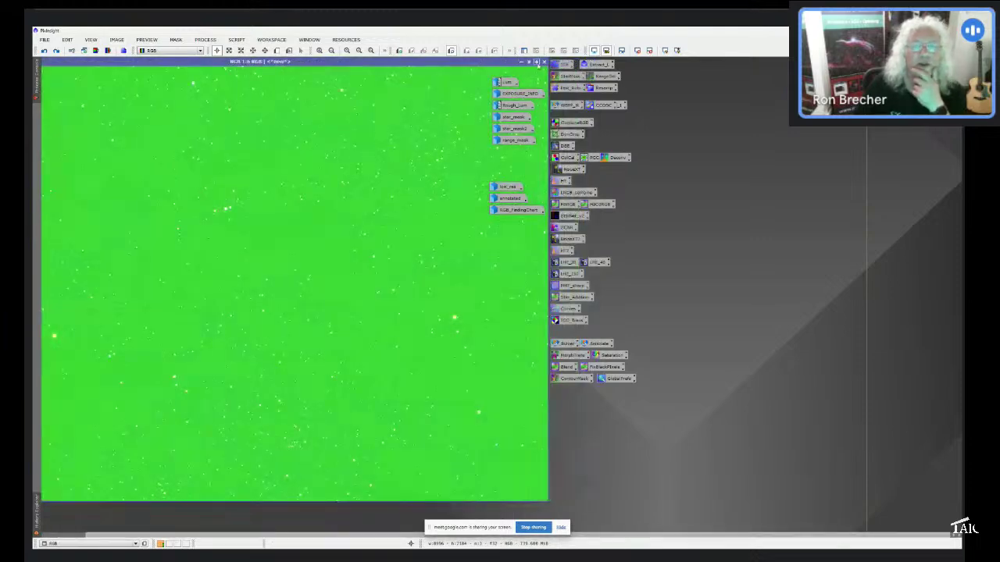
double_click(562, 64)
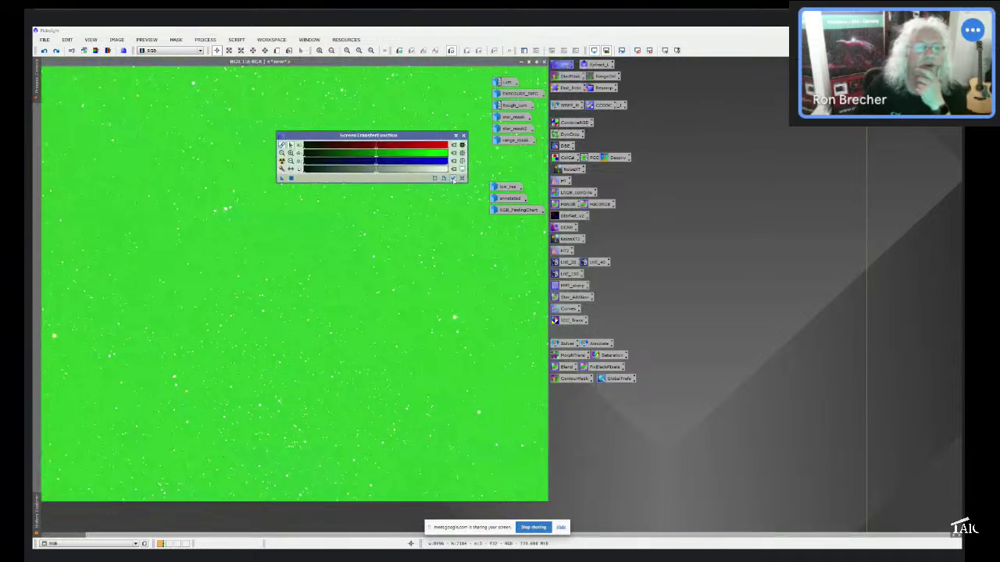
click(452, 179)
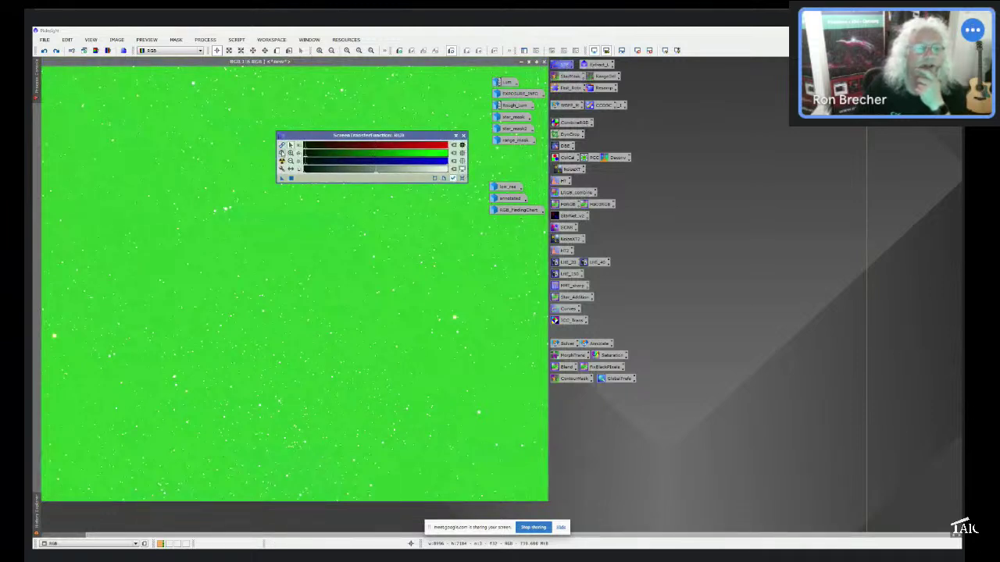
click(282, 161)
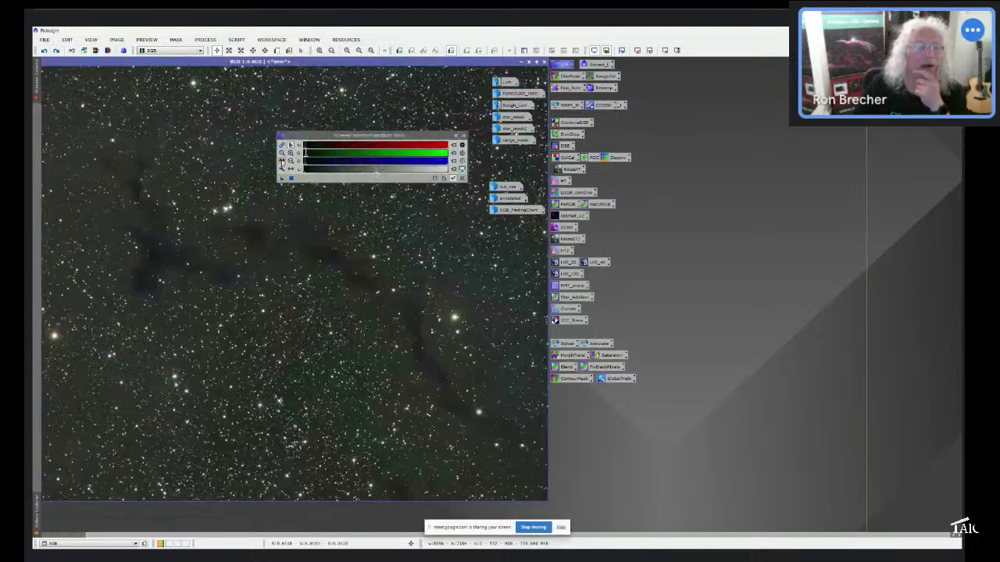
drag(371, 135, 760, 140)
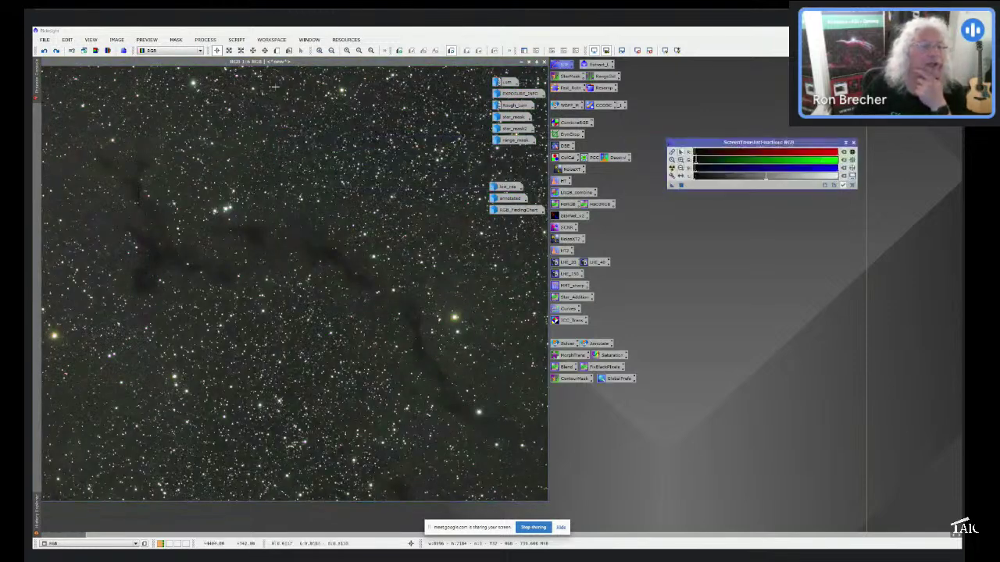
drag(245, 61, 301, 73)
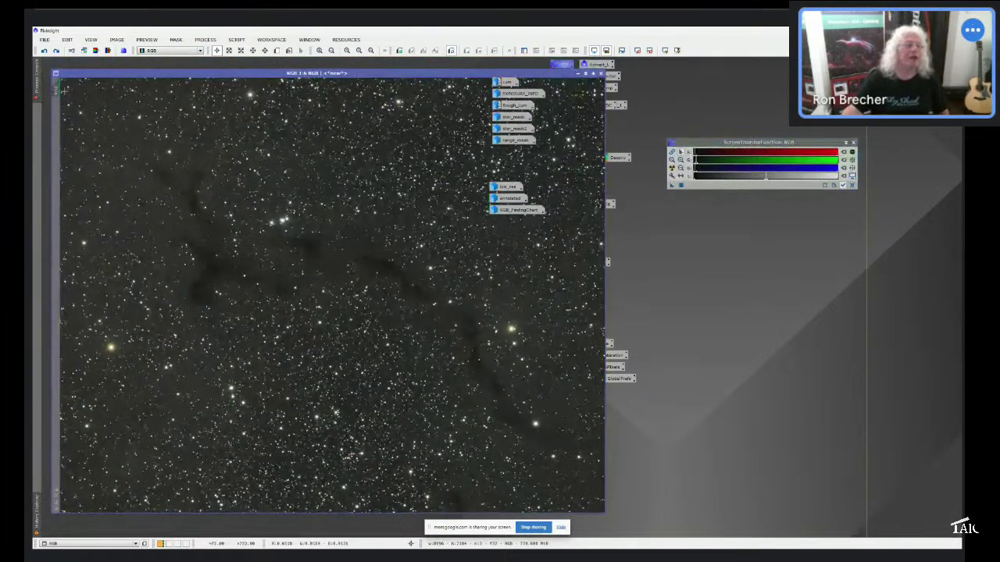
Reopen the DynamicBackgroundExtraction instance with its samples from the RGB image's processing history.
right_click(61, 88)
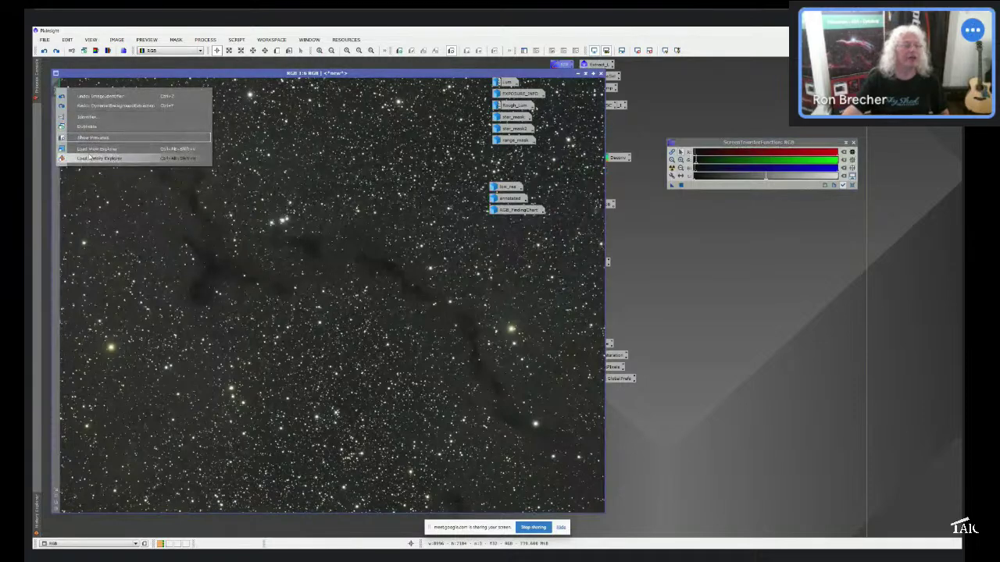
click(93, 159)
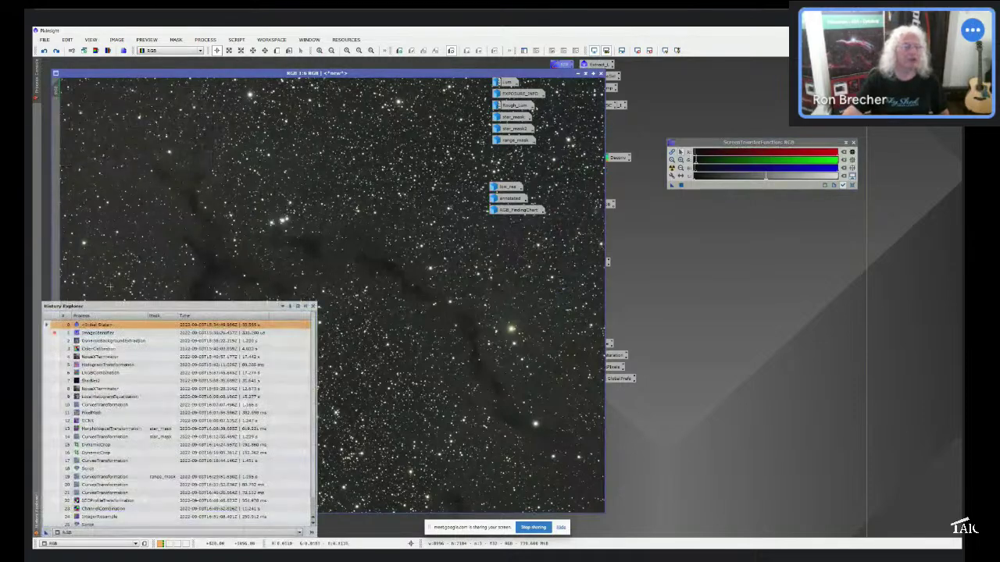
double_click(92, 342)
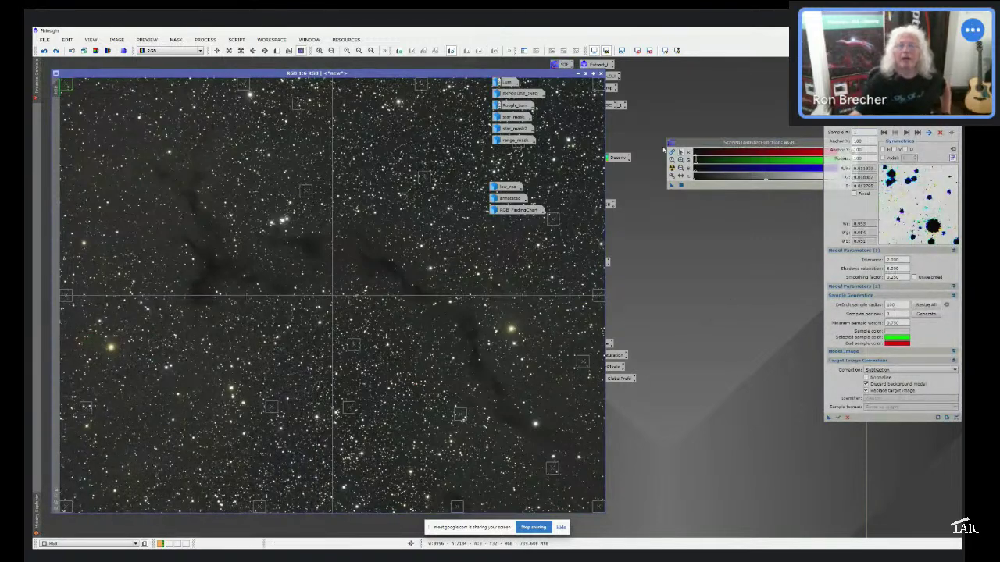
Compare linked and unlinked automatic screen stretches on the RGB image.
click(671, 152)
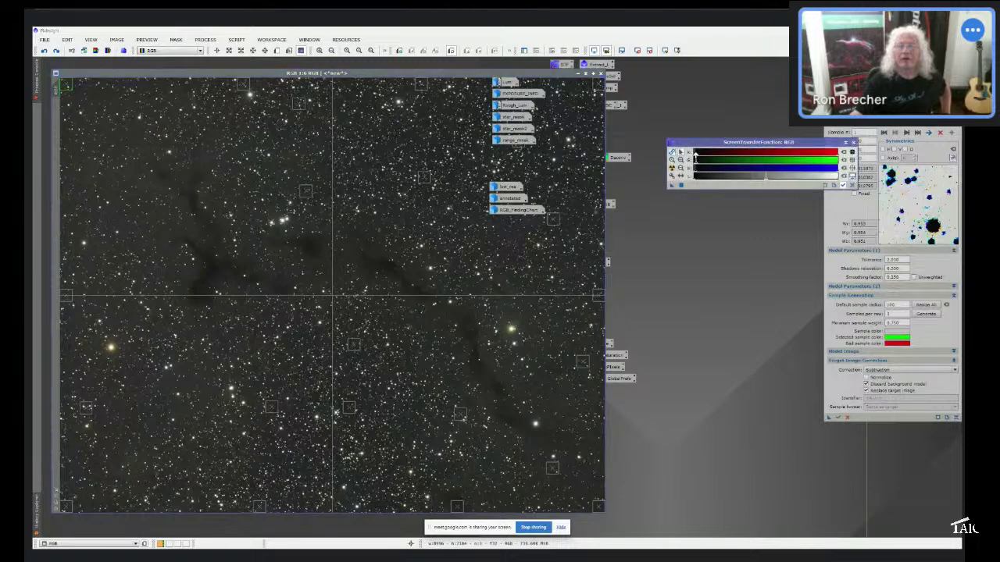
drag(694, 158, 694, 161)
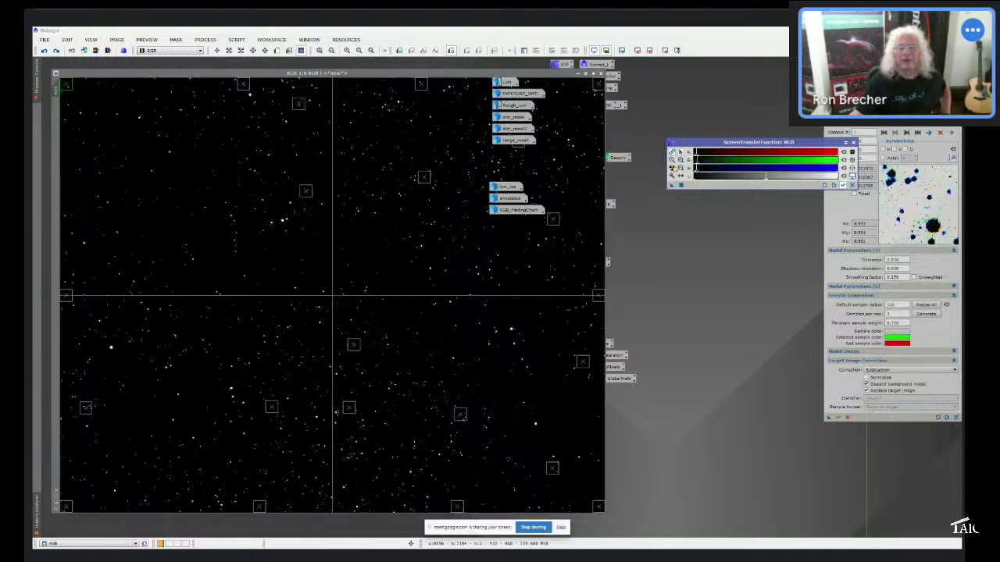
click(671, 167)
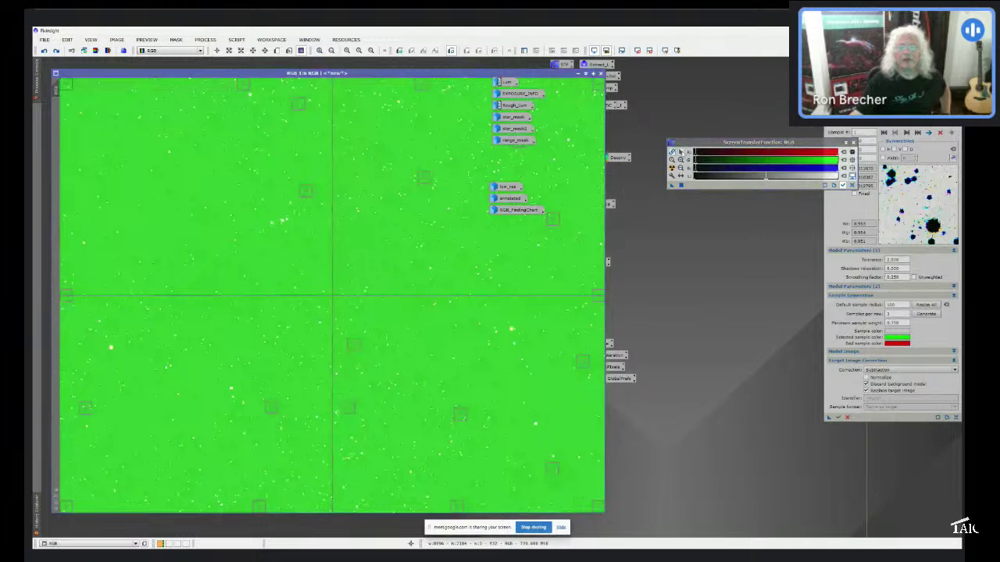
click(670, 167)
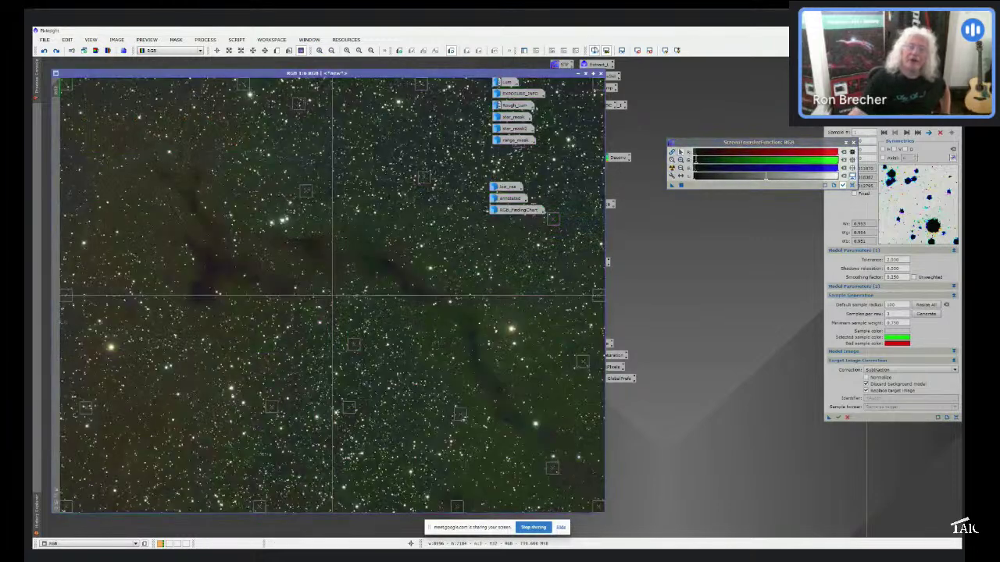
click(594, 50)
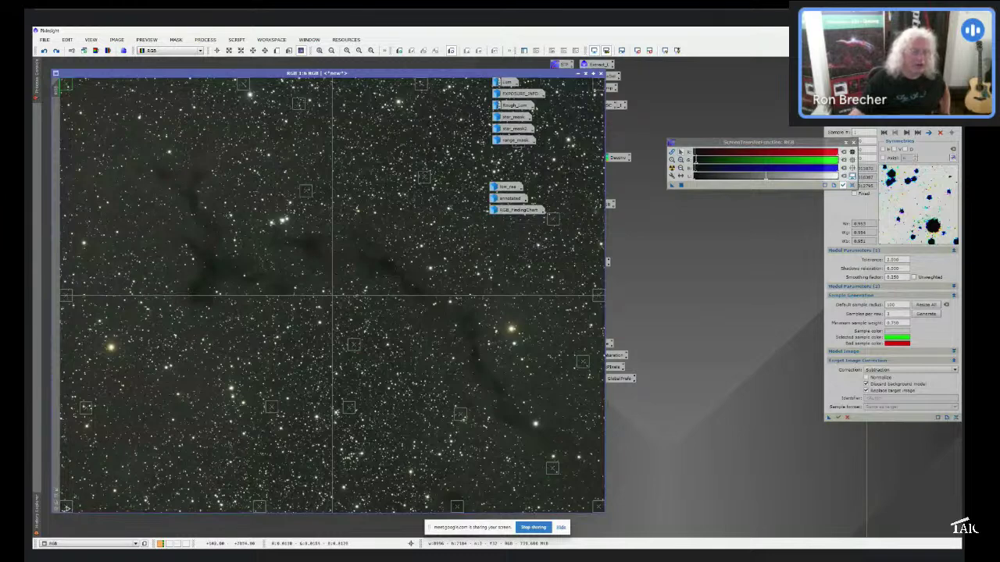
Inspect the DynamicBackgroundExtraction samples in the lower-left and lower-right corners of the RGB image.
click(68, 507)
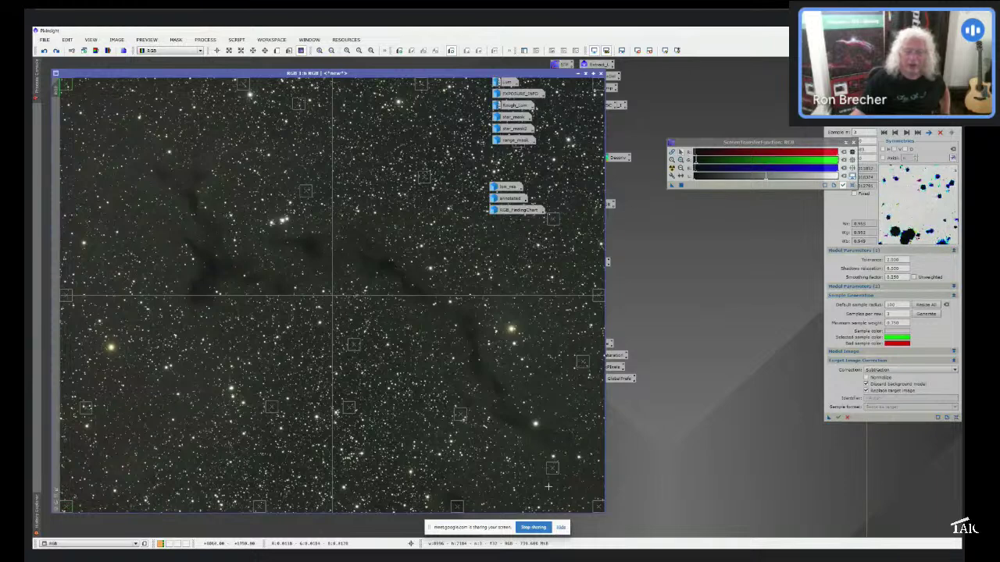
click(599, 508)
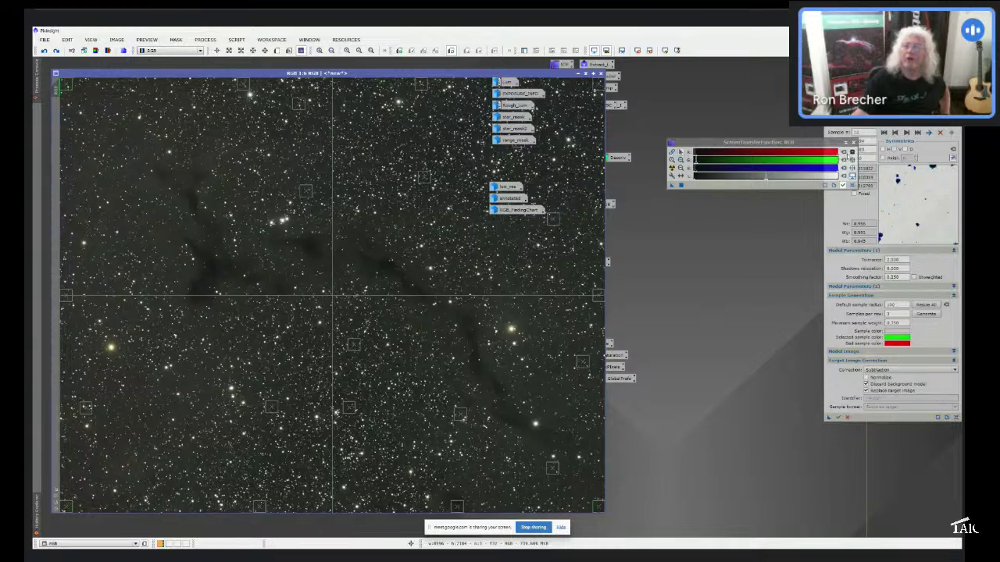
click(884, 150)
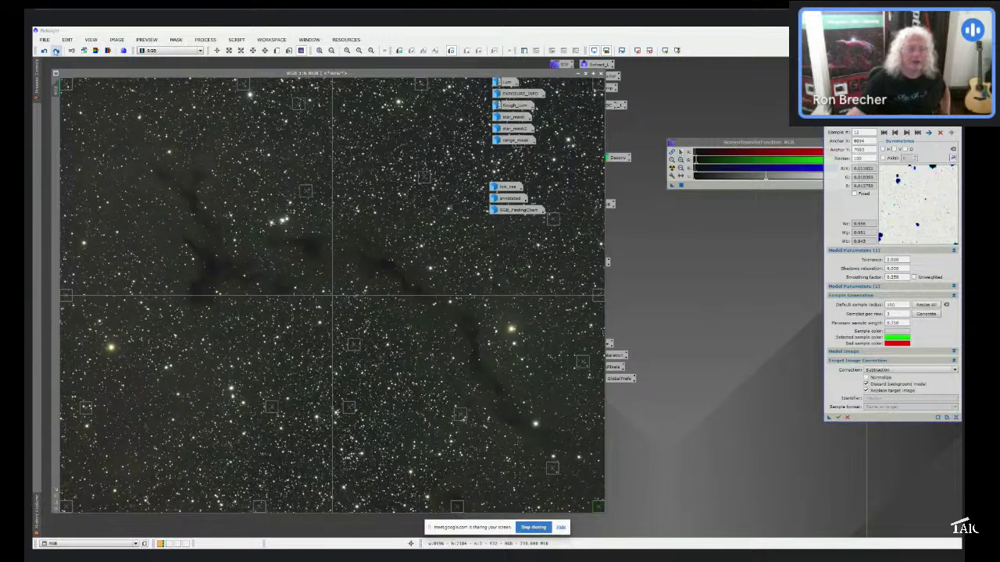
Try to redo the next processing step on the RGB image, and cancel the active DynamicBackgroundExtraction session.
click(55, 50)
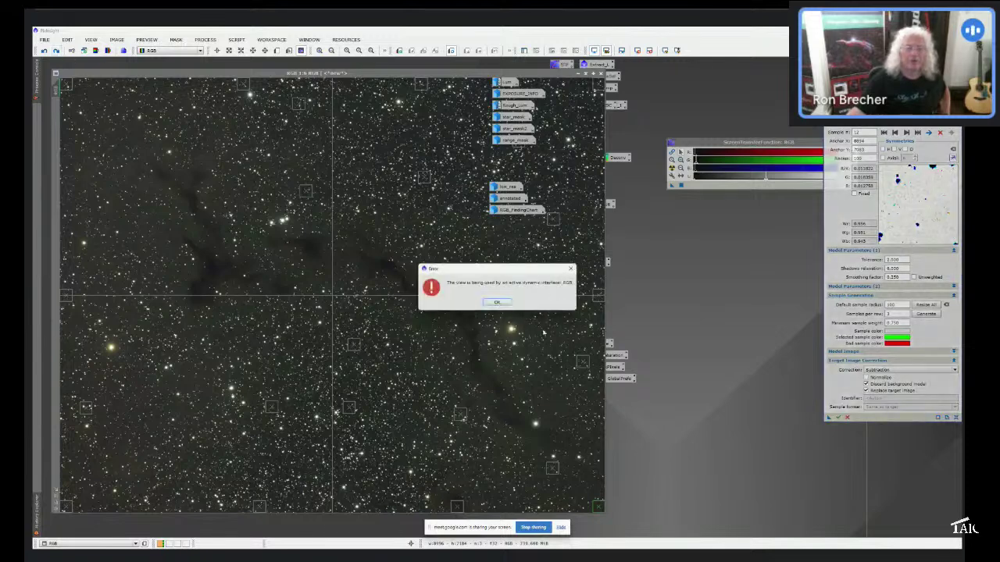
click(497, 302)
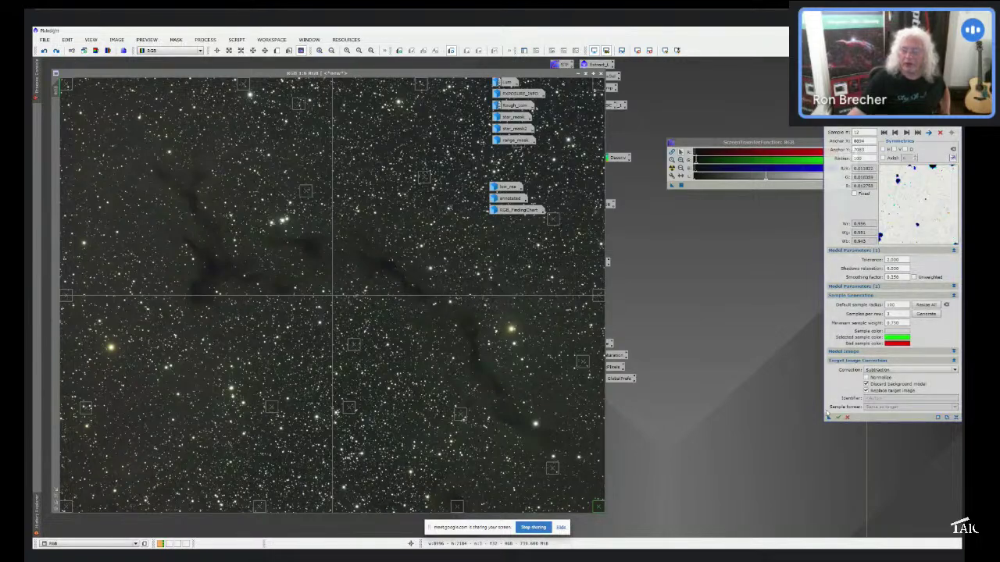
click(847, 417)
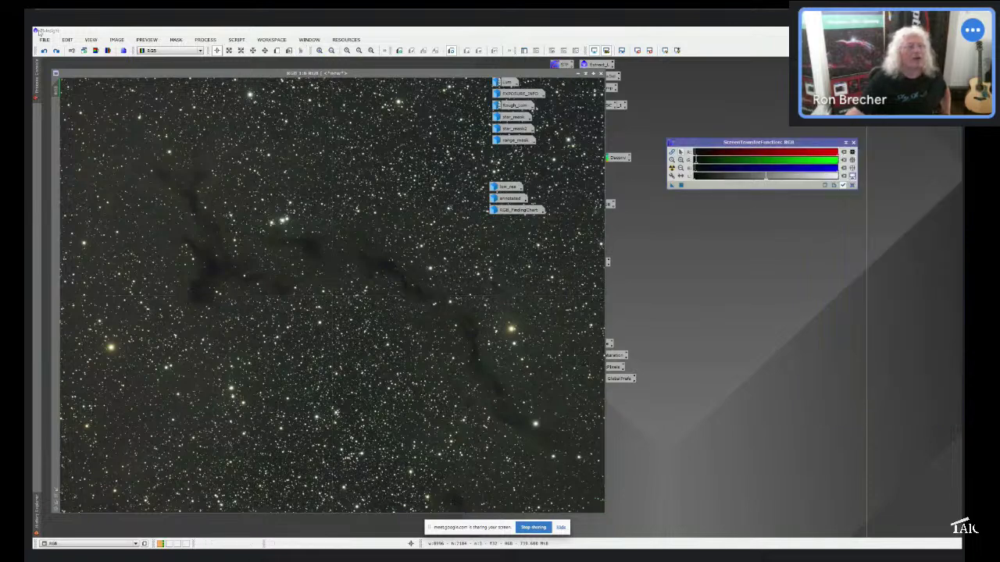
Redo the successive processing steps on the RGB image, renewing the automatic display stretch where needed, and iconize the image.
click(55, 50)
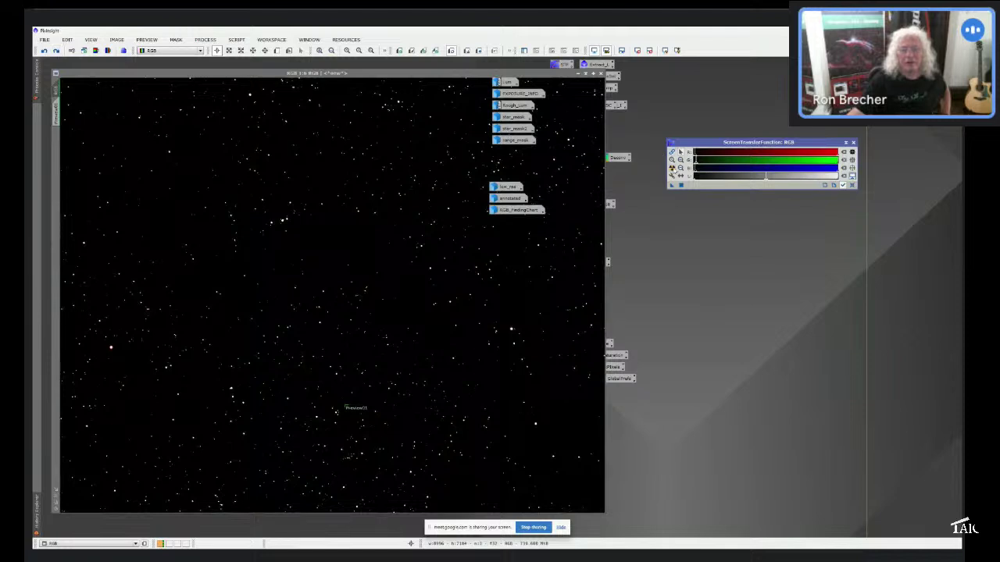
click(672, 168)
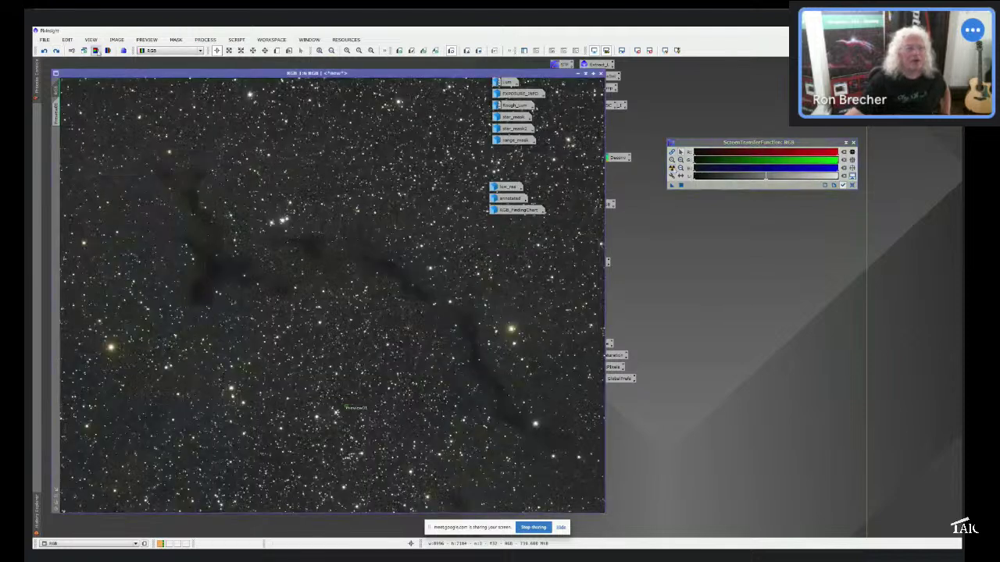
click(56, 50)
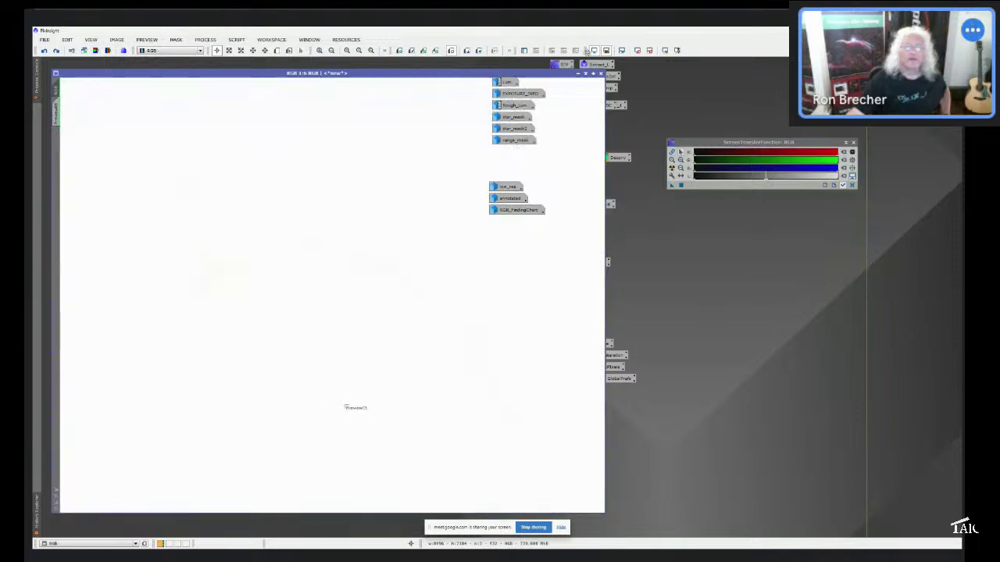
click(595, 51)
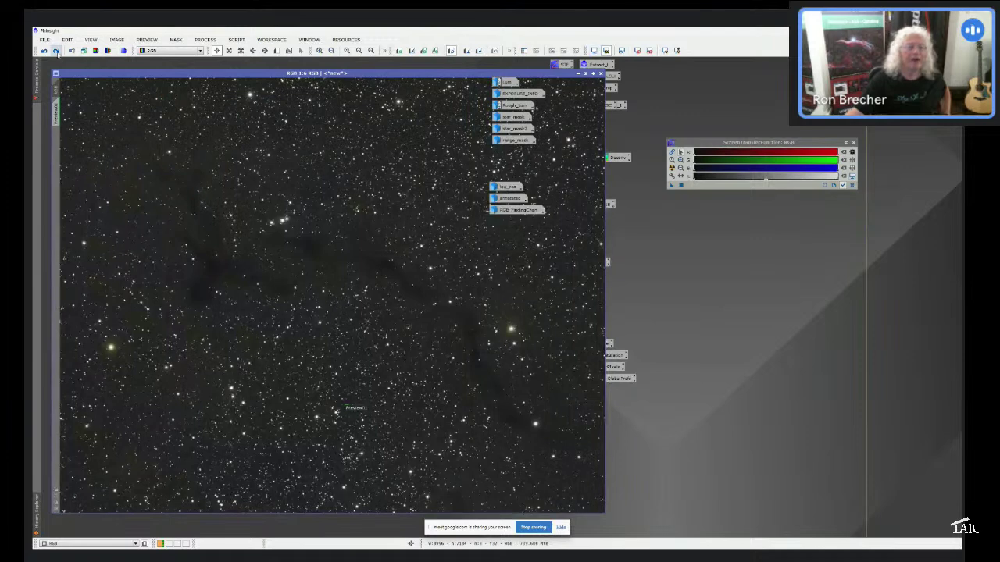
click(57, 51)
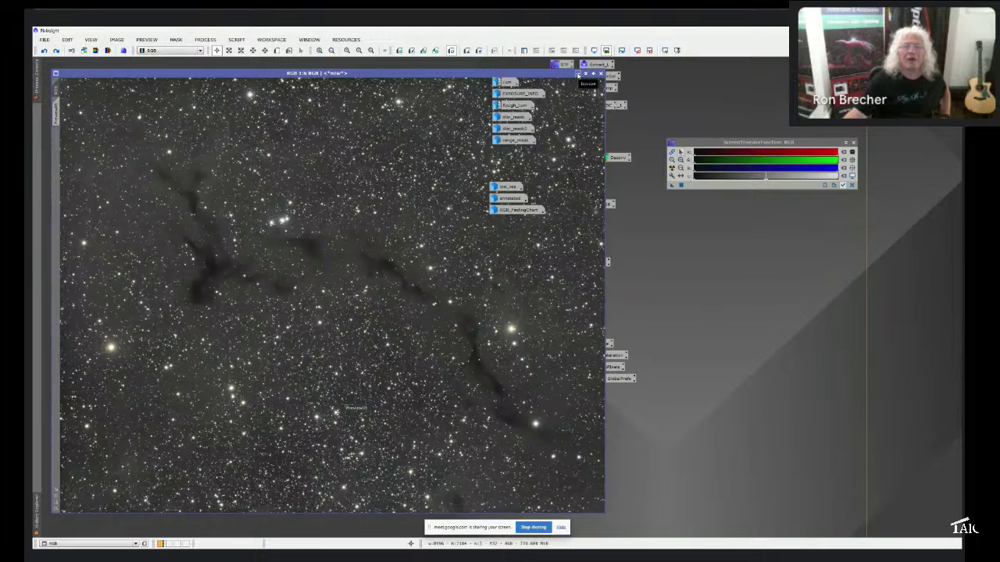
click(577, 74)
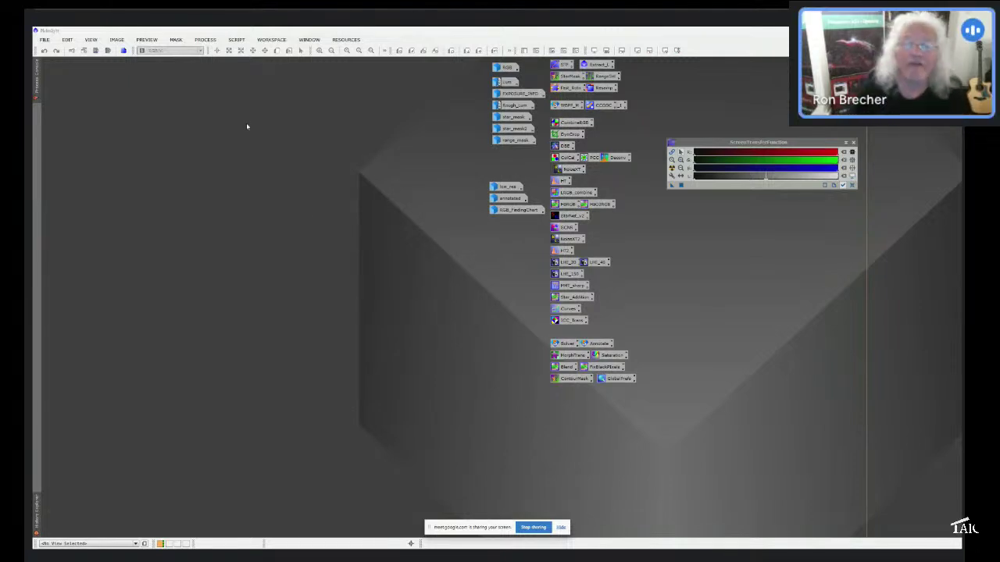
Open the iconized luminance image for background extraction.
double_click(563, 145)
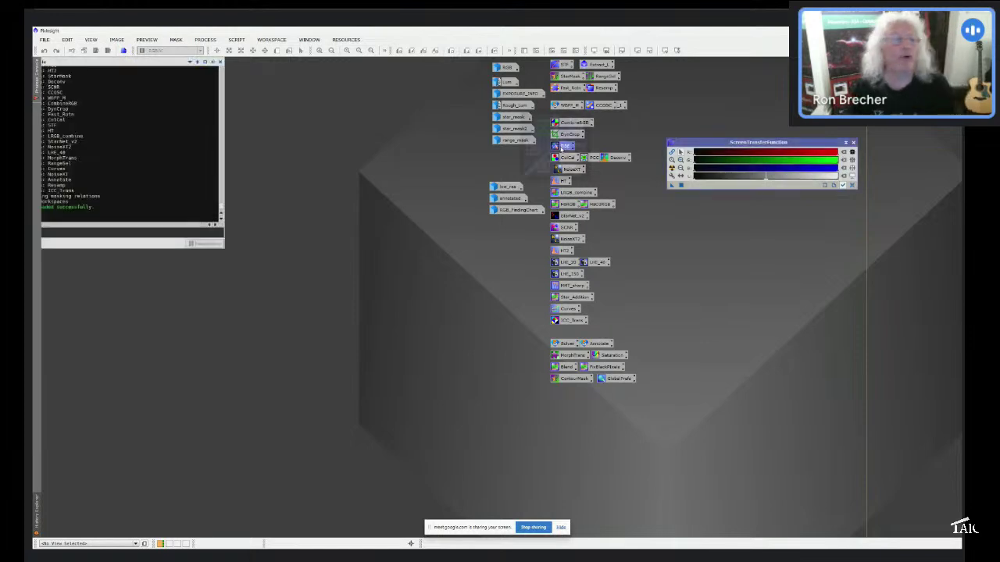
click(352, 177)
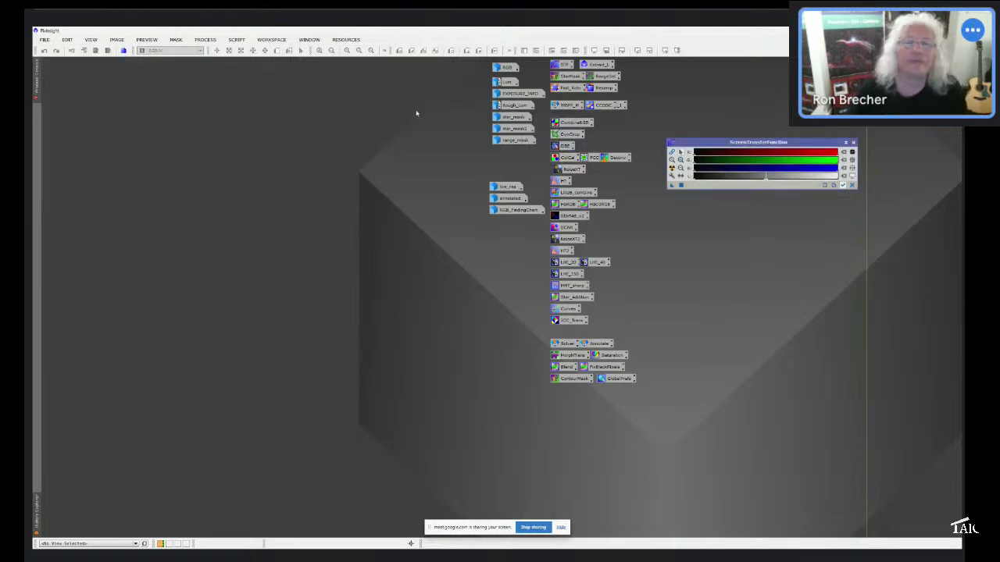
double_click(501, 82)
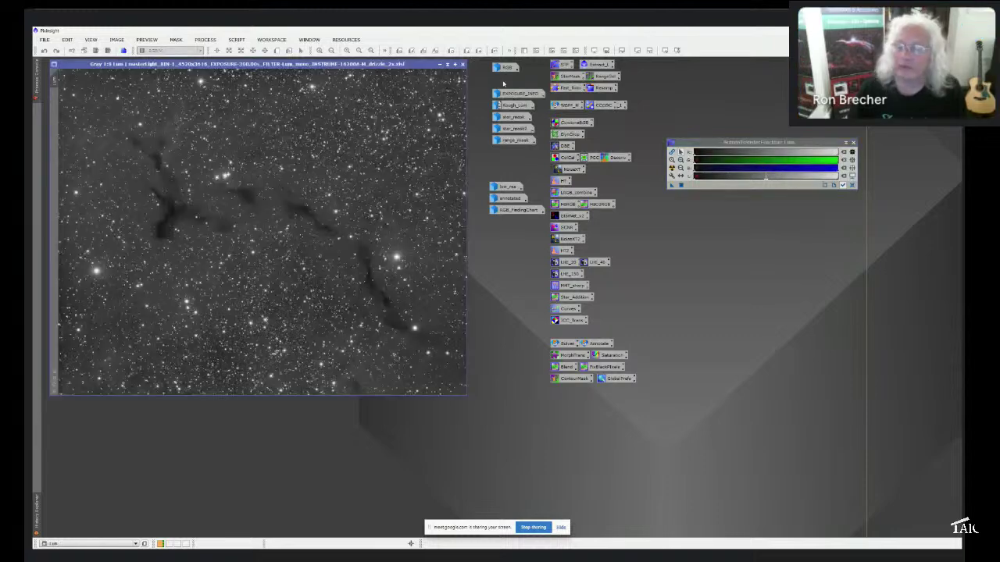
Load the saved DBE instance on the luminance image and generate an automatic grid with 6 samples per row.
double_click(564, 145)
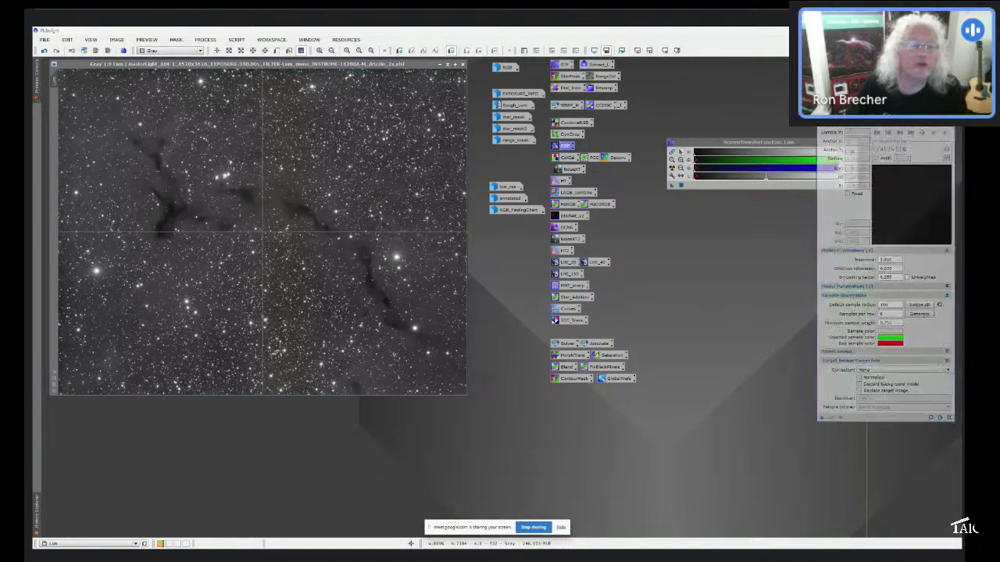
drag(878, 133, 327, 94)
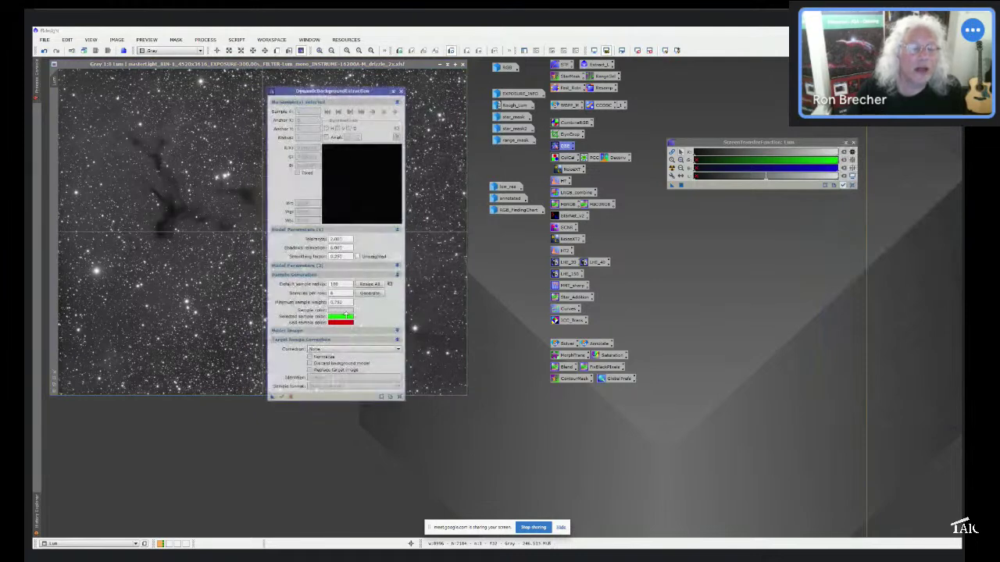
click(370, 292)
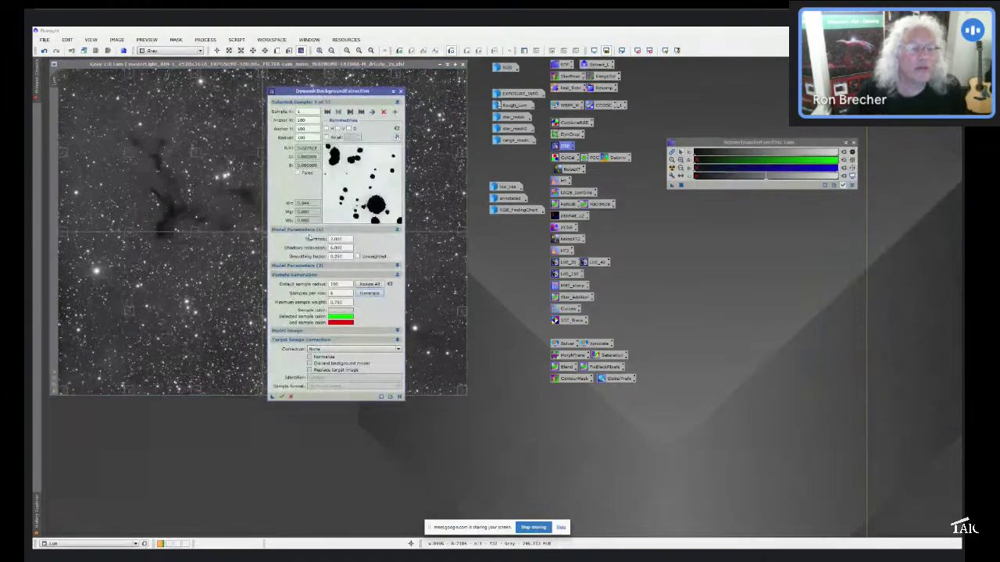
double_click(336, 284)
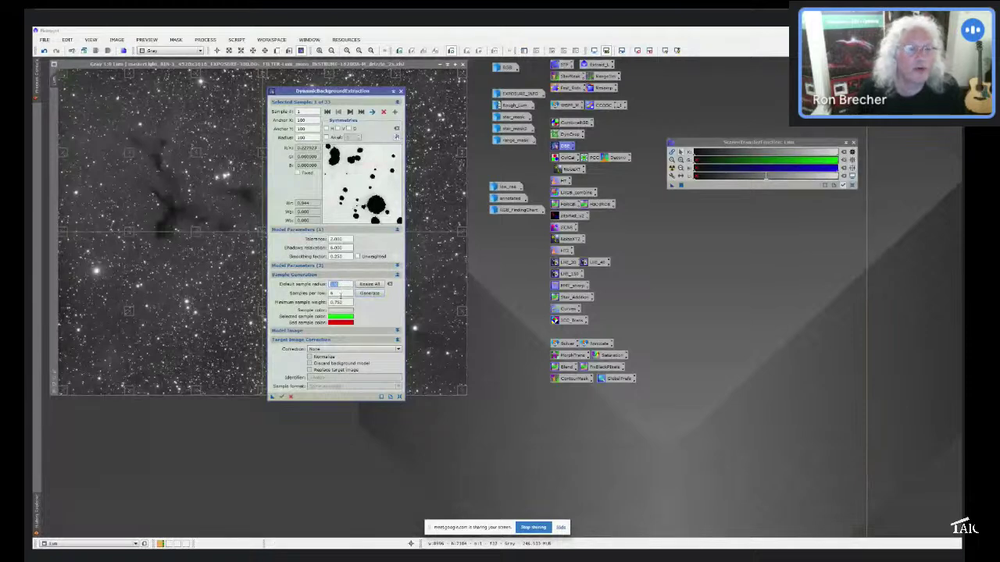
drag(337, 90, 554, 114)
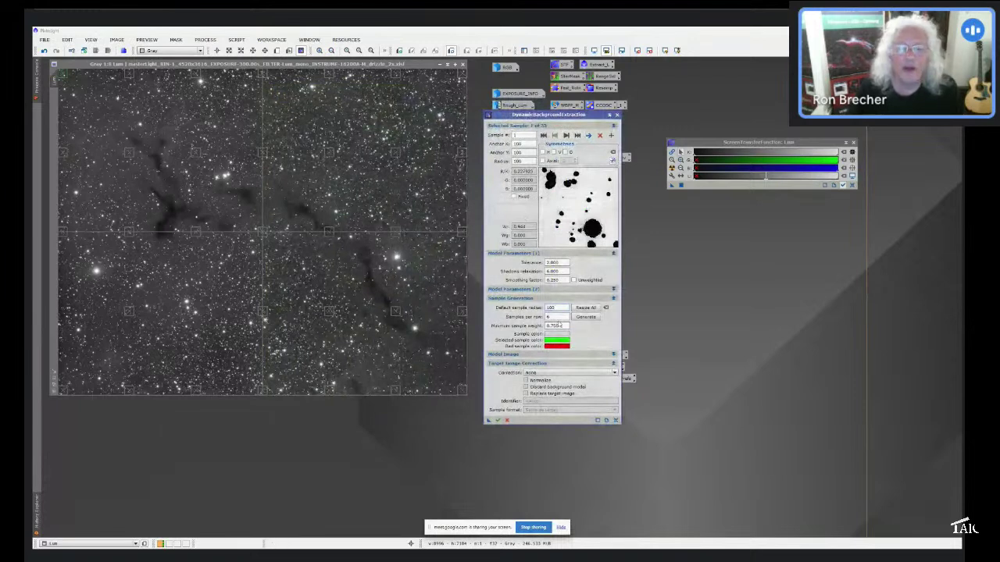
Regenerate the luminance sample grid with 4 samples per row, and cancel the DynamicBackgroundExtraction session.
double_click(549, 317)
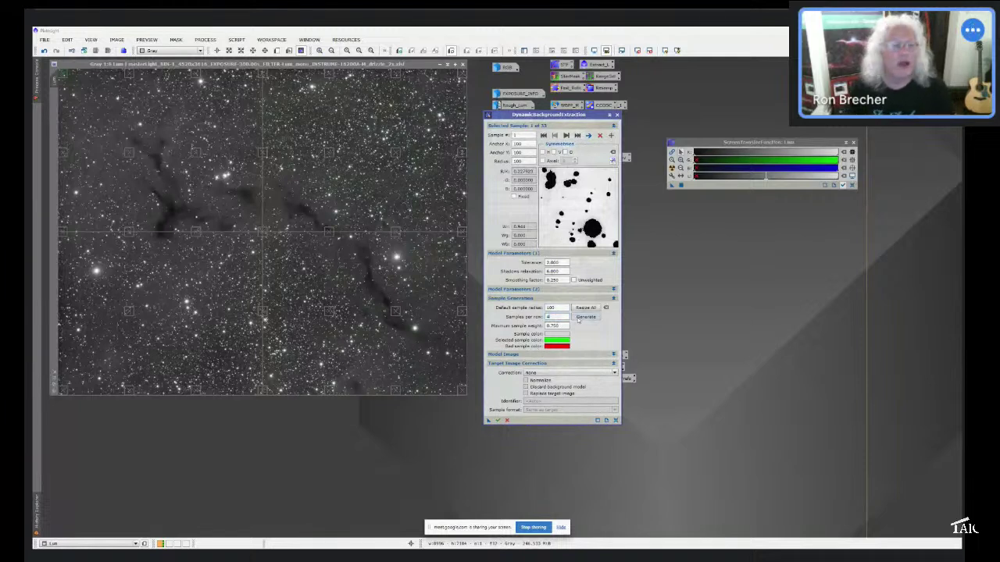
click(583, 317)
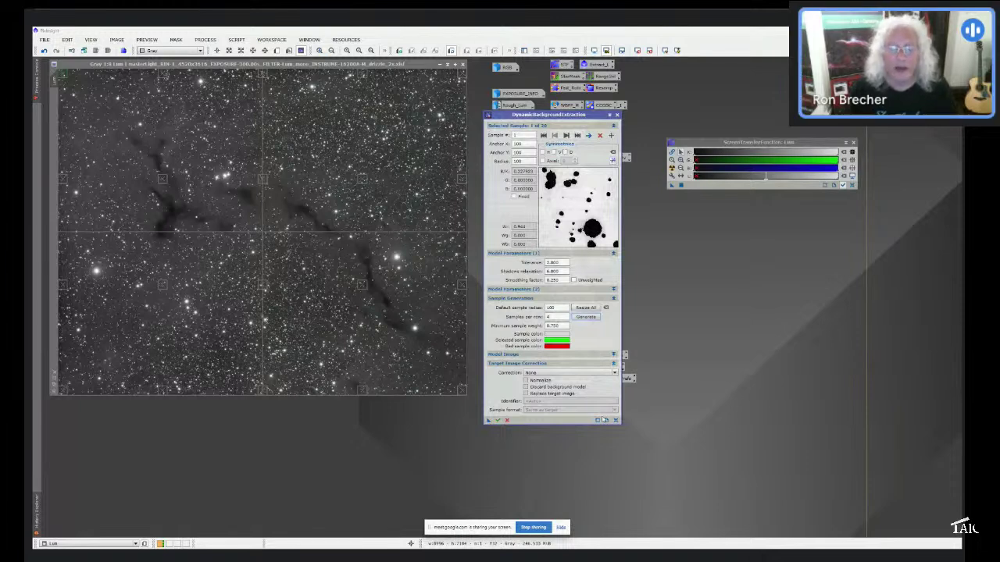
click(506, 421)
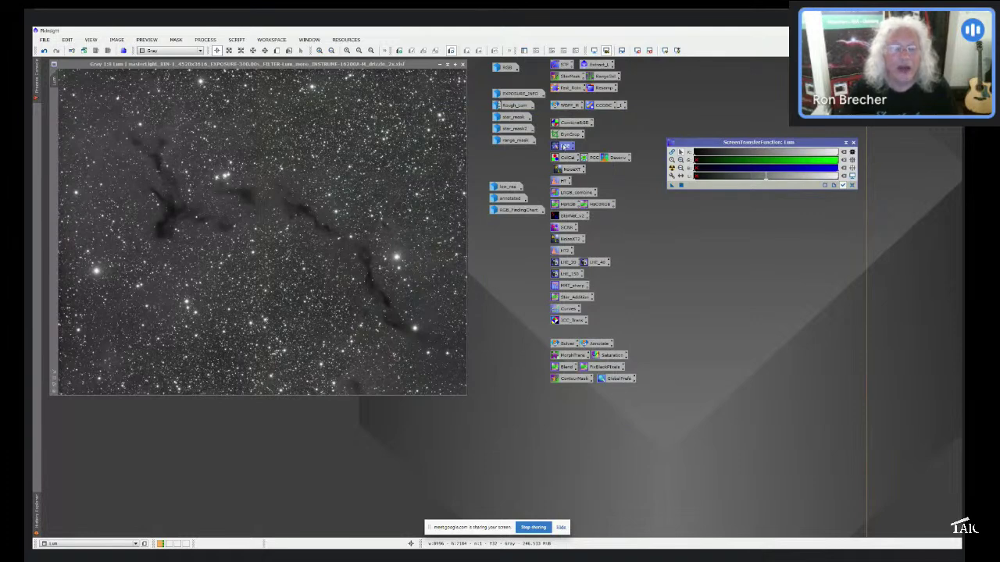
Start DynamicBackgroundExtraction on the luminance image and place samples at the lower-right corner, bottom edge, right-hand dark nebula, upper-right corner and upper edge.
double_click(562, 146)
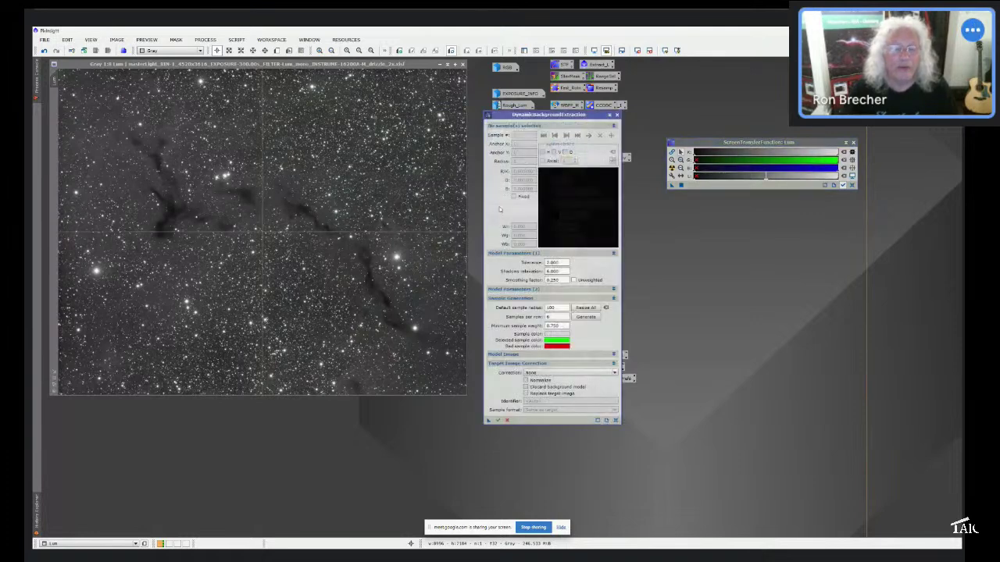
click(461, 389)
click(357, 384)
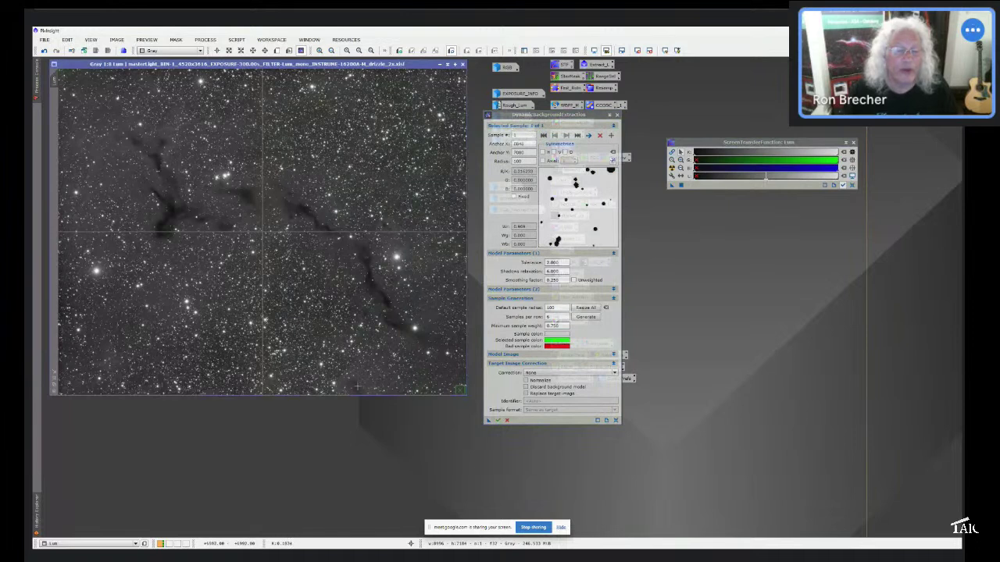
click(382, 301)
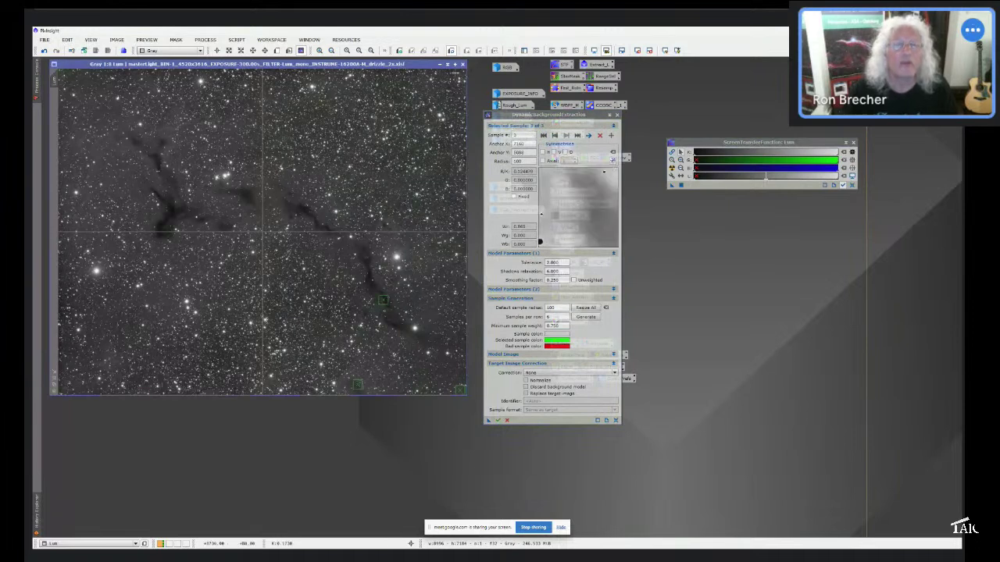
click(456, 74)
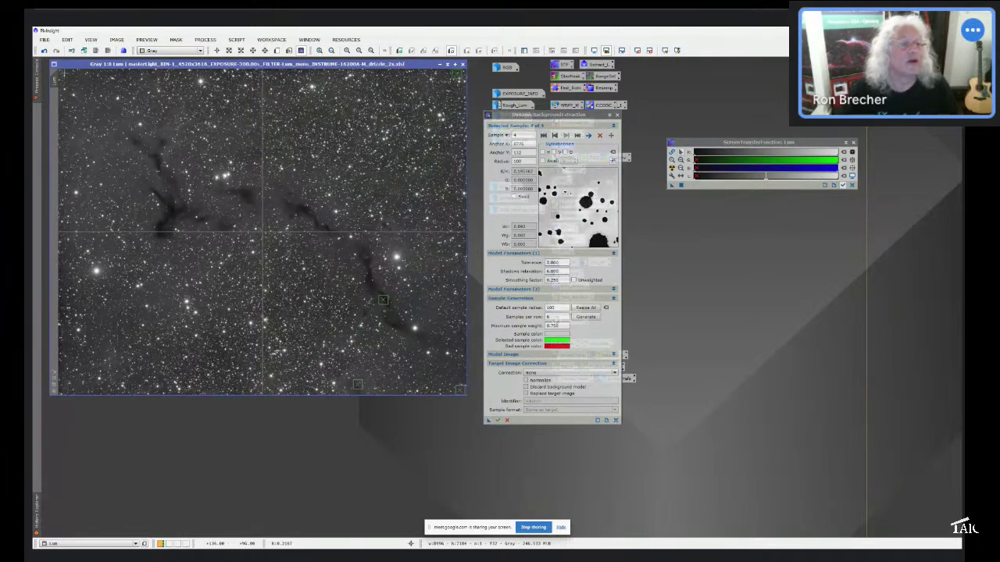
click(235, 72)
click(232, 74)
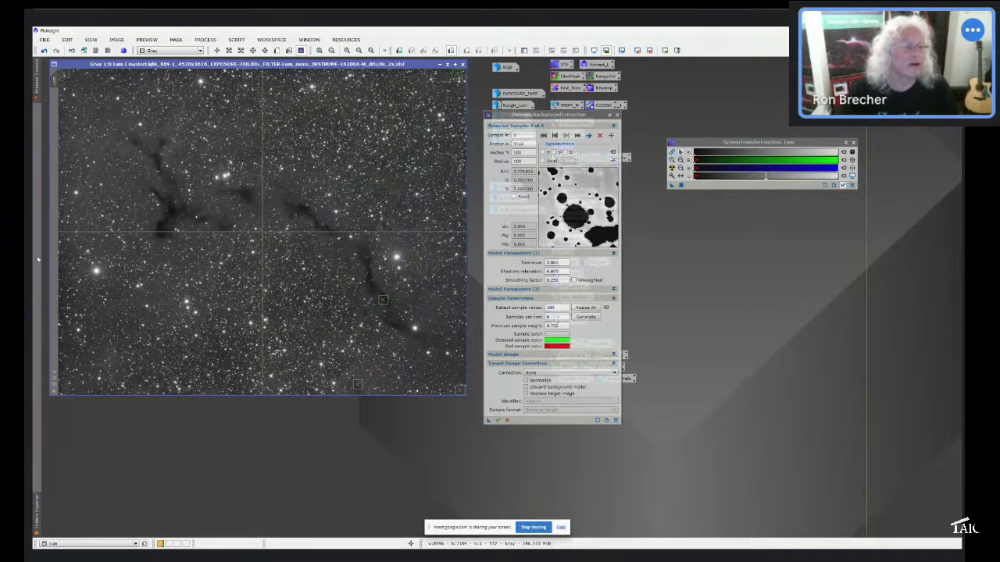
Add background samples down the image's left edge, in its lower-left corner, and along and just above the bottom edge.
click(61, 247)
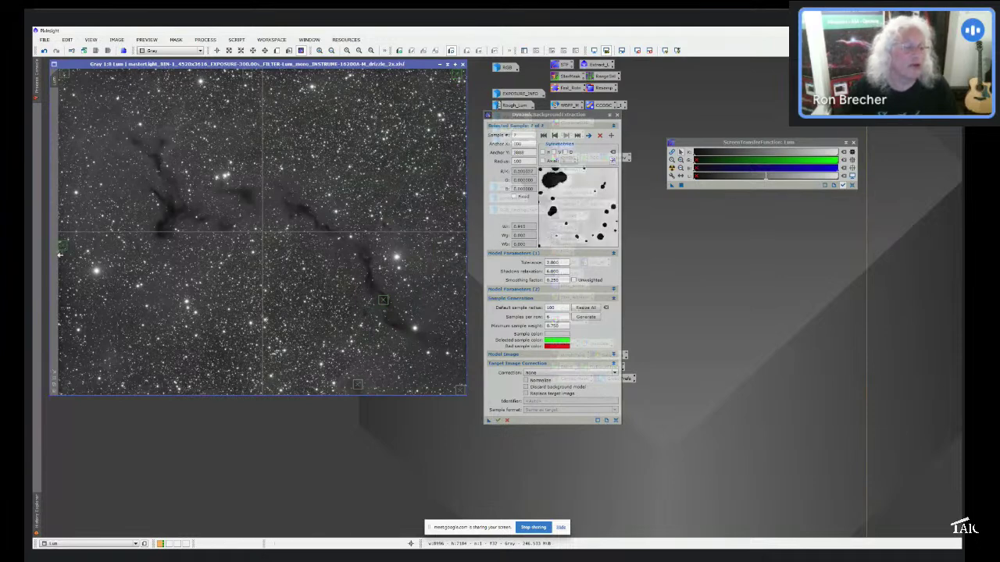
click(66, 317)
click(64, 390)
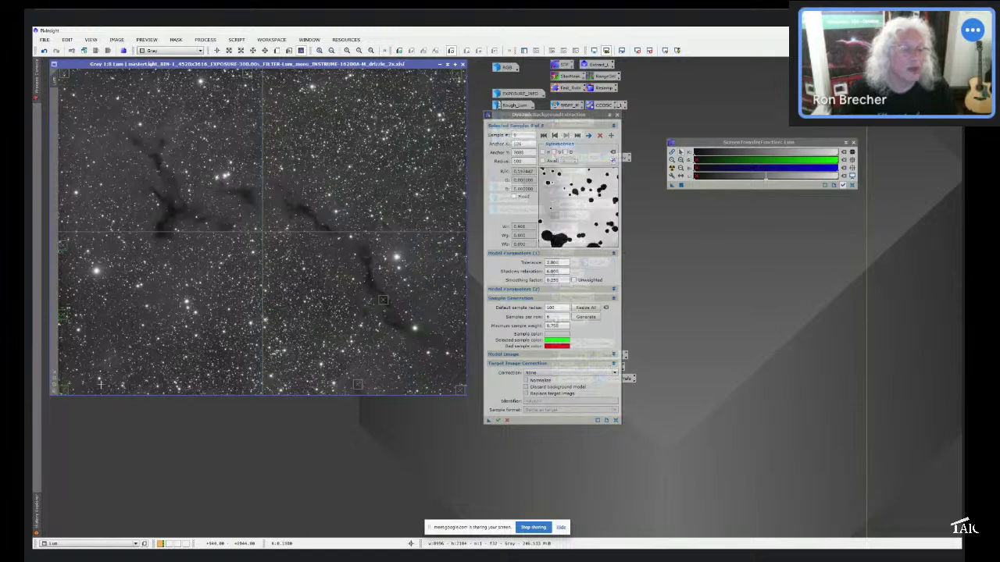
click(142, 391)
click(209, 351)
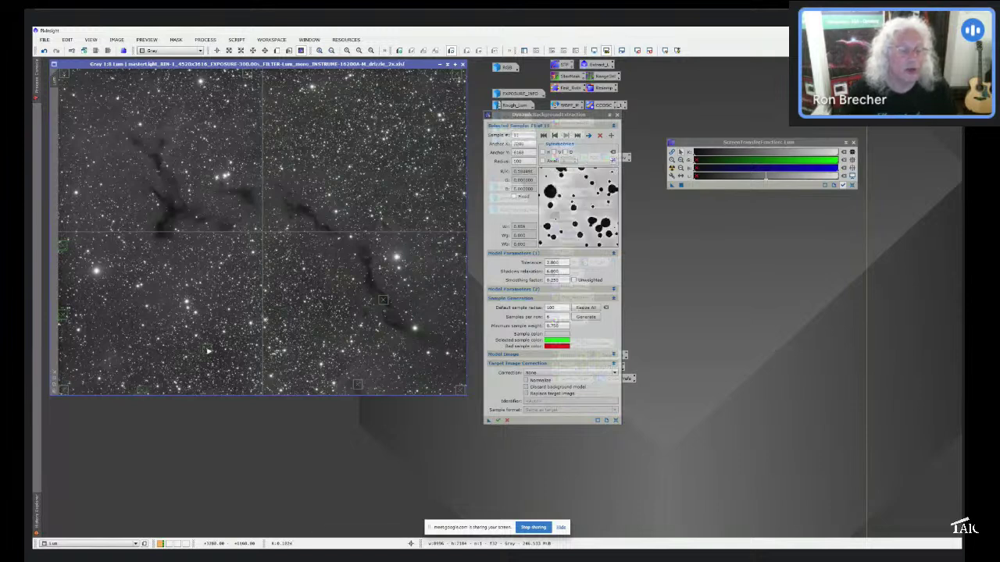
click(240, 389)
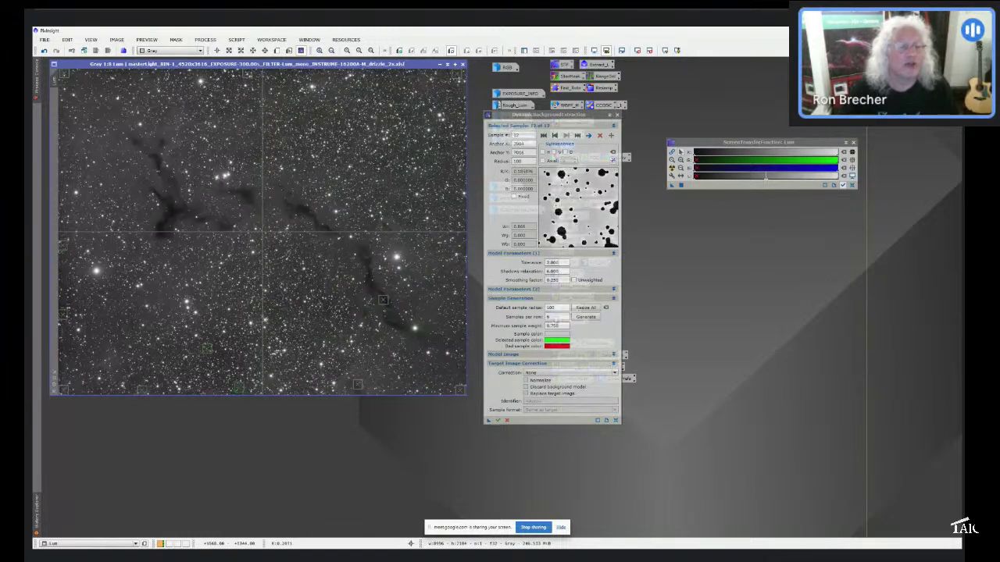
Add interior background samples in the star fields above the dark nebula, below the image centre and in the upper-right area.
click(312, 125)
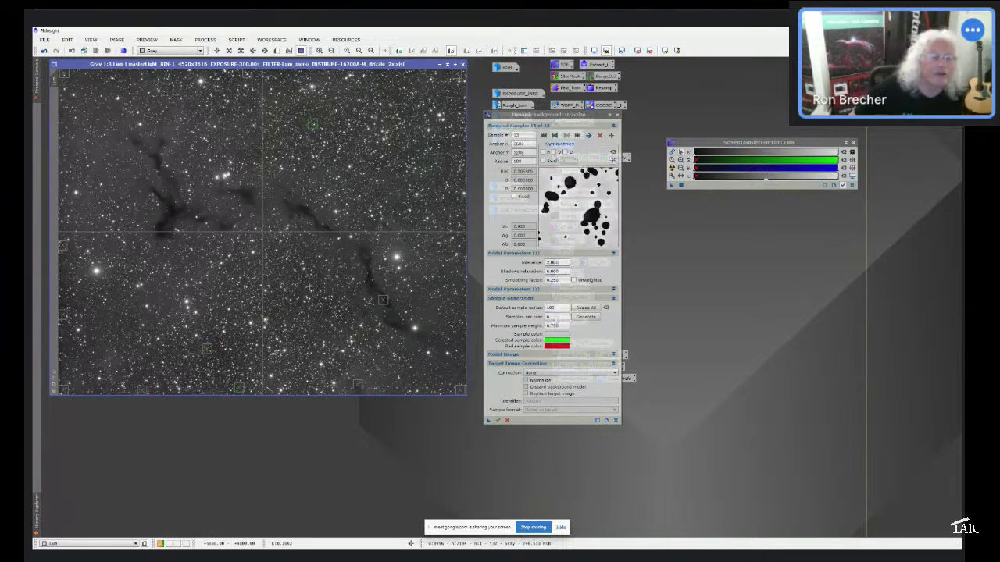
click(309, 288)
click(291, 300)
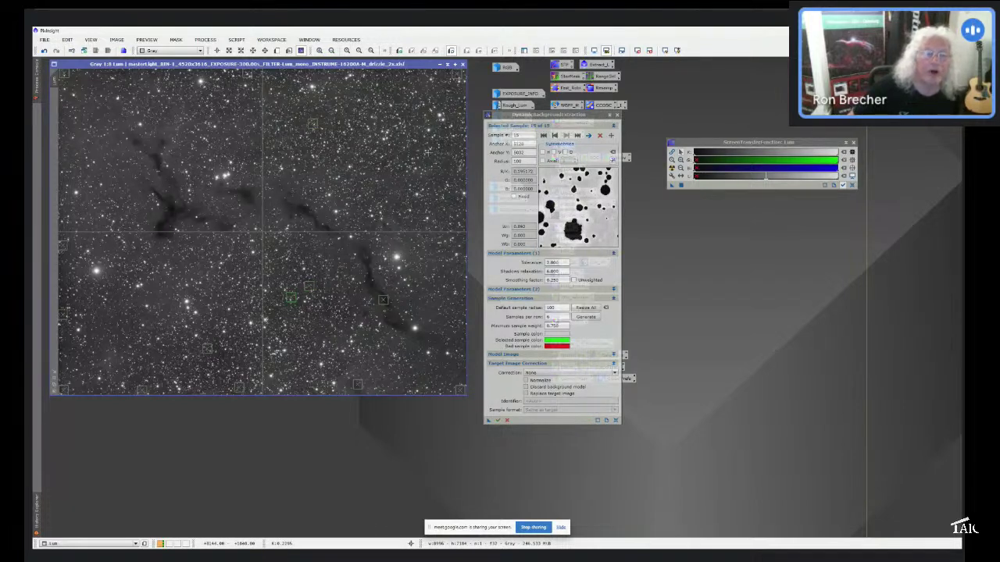
click(414, 155)
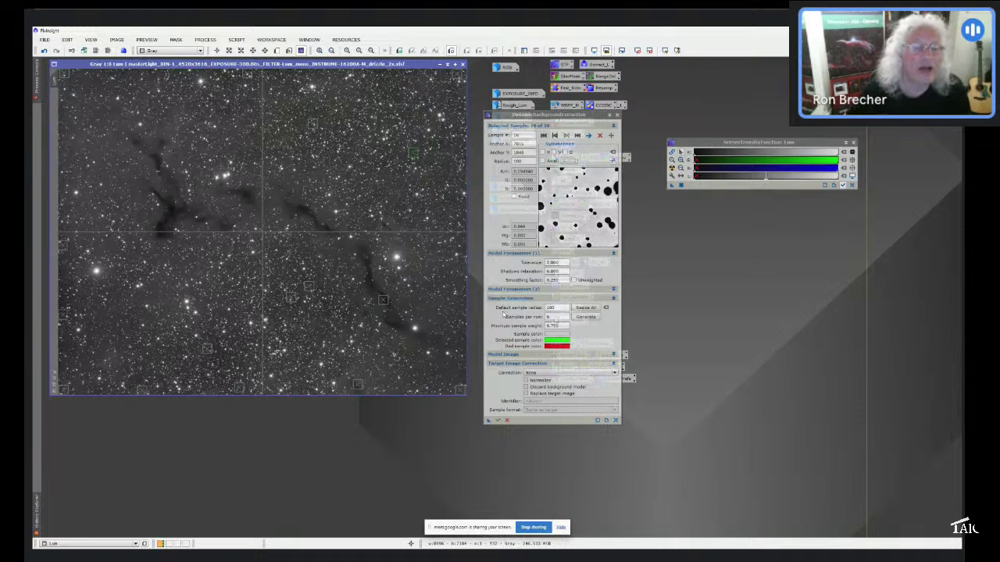
Select the two neighbouring samples below the image centre in turn, and shift the lower one slightly upward.
click(310, 288)
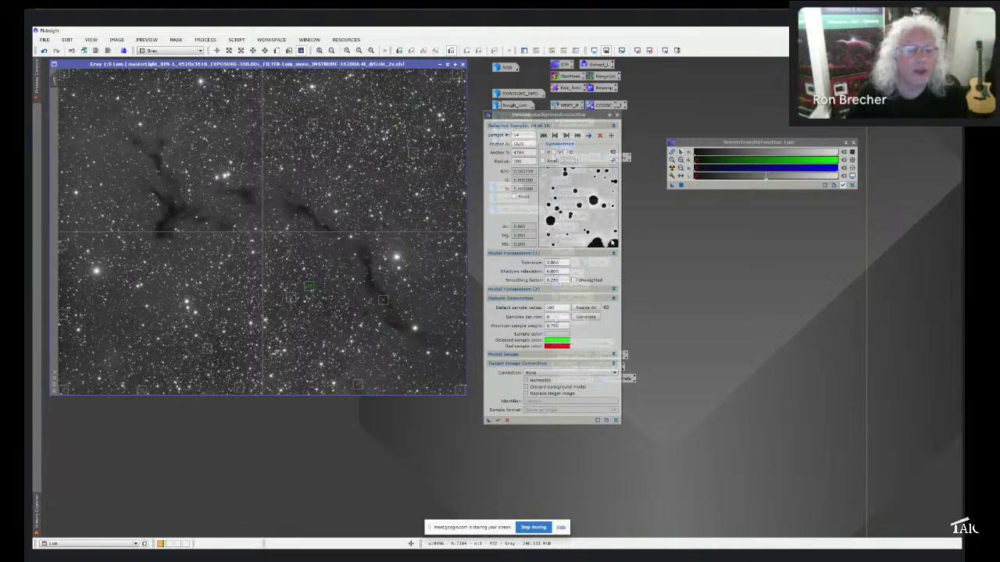
click(293, 298)
click(293, 296)
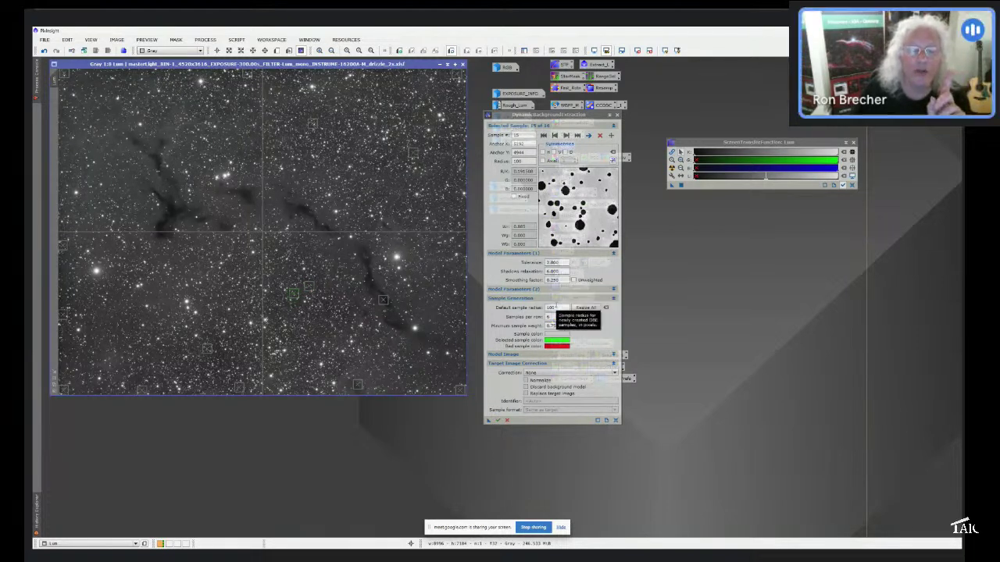
Examine the default sample radius and the available target image correction methods, and stop sharing the screen.
click(555, 308)
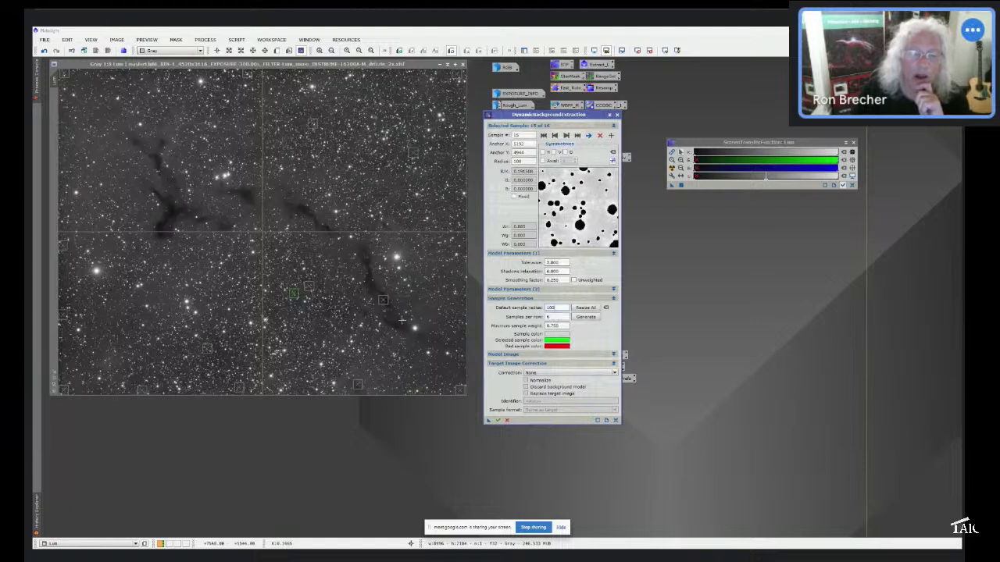
click(559, 374)
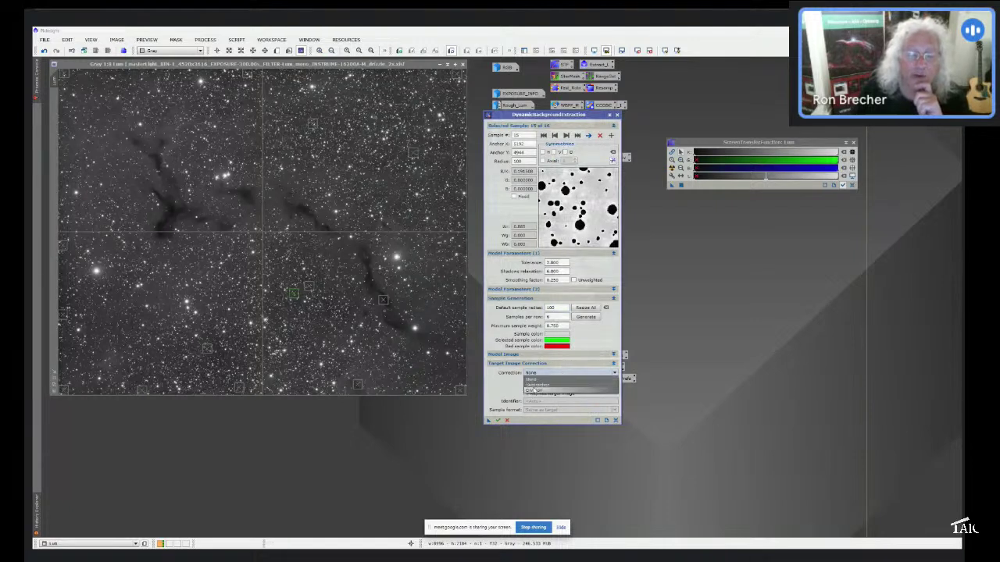
click(502, 378)
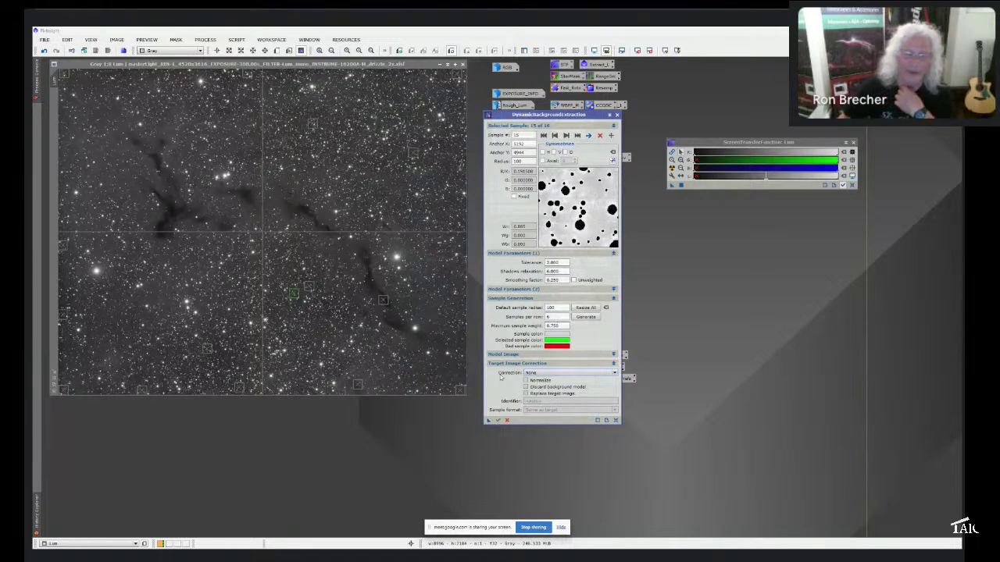
click(534, 527)
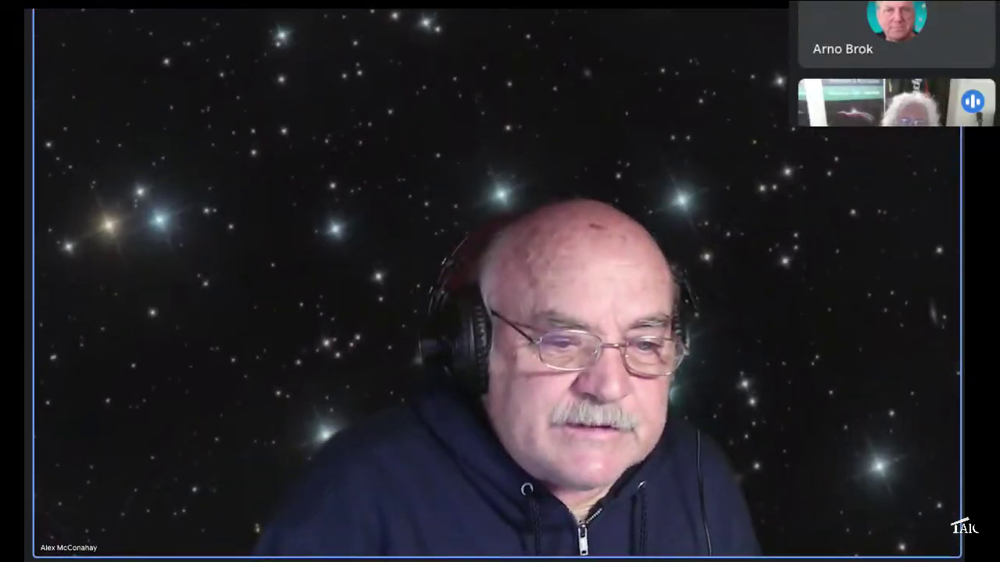